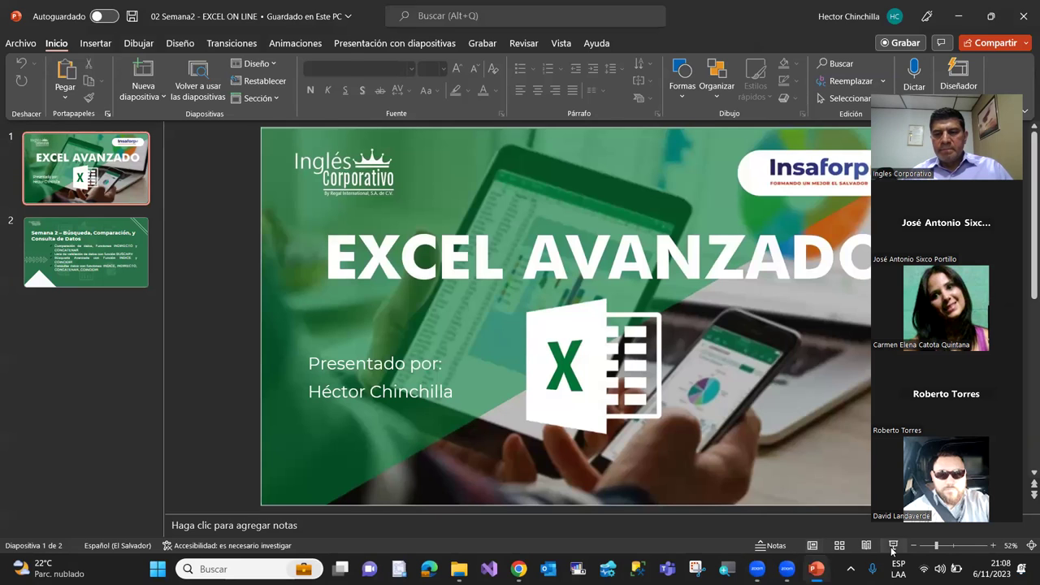
Start the slideshow on the EXCEL AVANZADO title slide and advance to the Week 2 agenda.
{"action": "key", "text": "F5"}
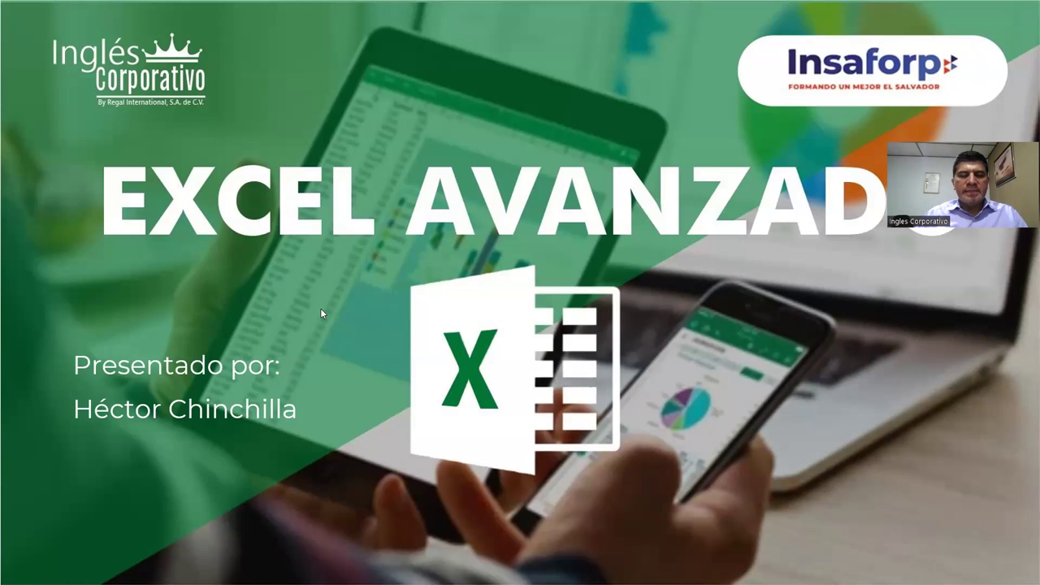
{"action": "left_click", "coordinate": [363, 319]}
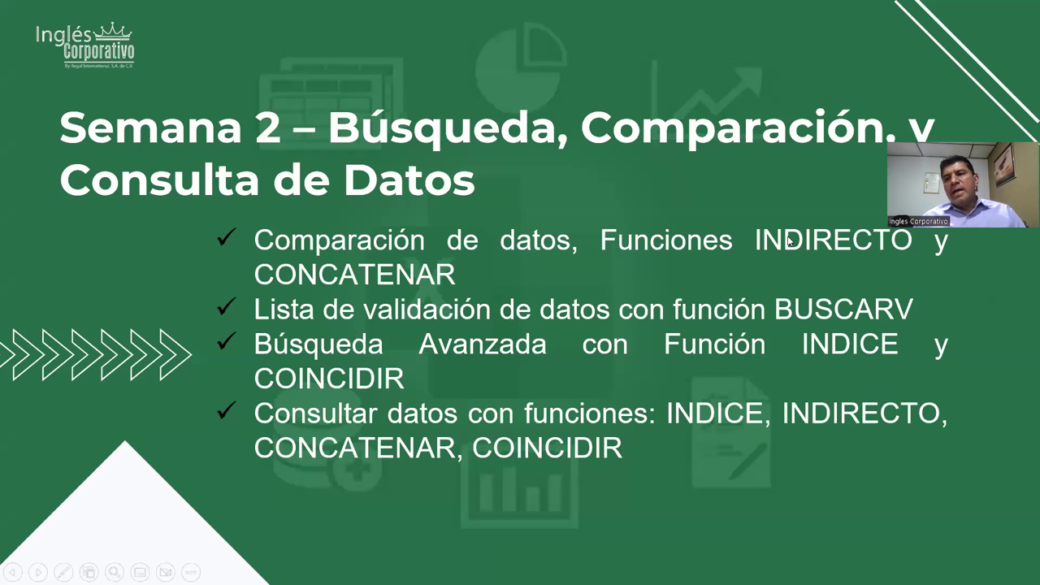
Leave the slideshow and bring up the Excel INDIRECTO validation sheet.
{"action": "left_click_drag", "start_coordinate": [1022, 81], "coordinate": [1022, 81]}
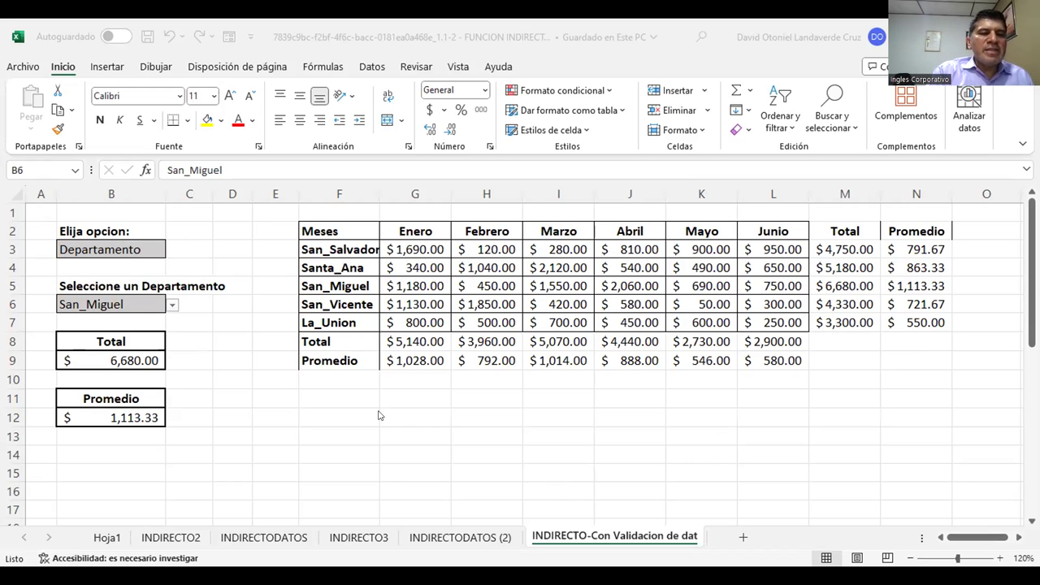
Open Datos > Validación de datos for option cell B3 to view its List rule.
{"action": "left_click", "coordinate": [124, 241]}
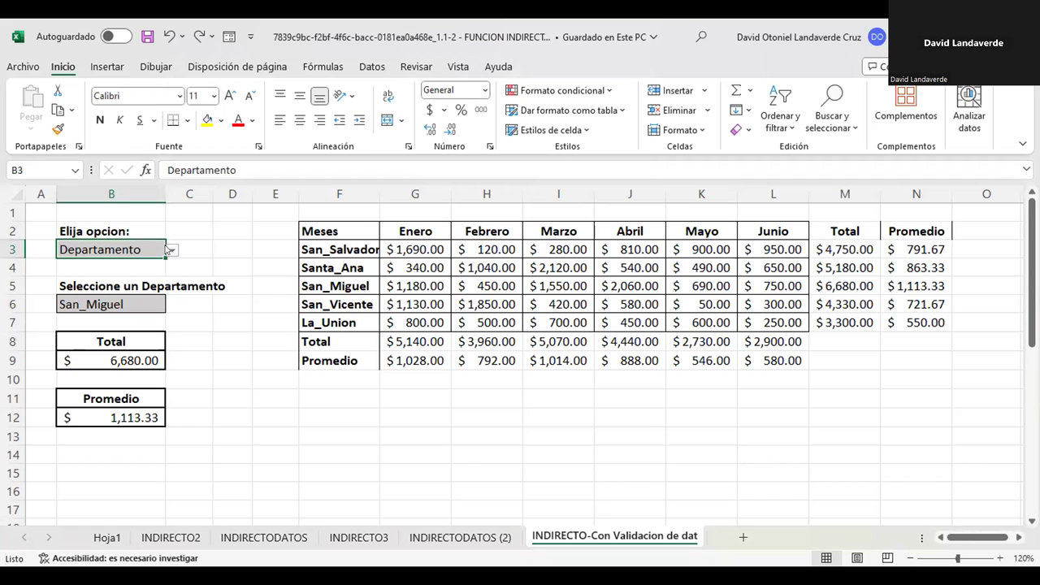
{"action": "left_click", "coordinate": [373, 69]}
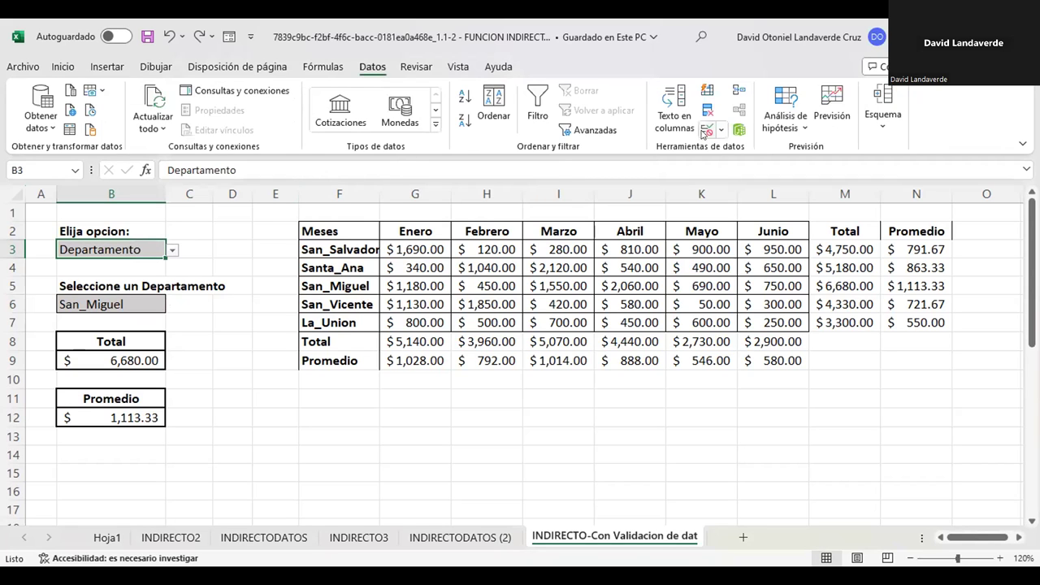
{"action": "left_click", "coordinate": [706, 130]}
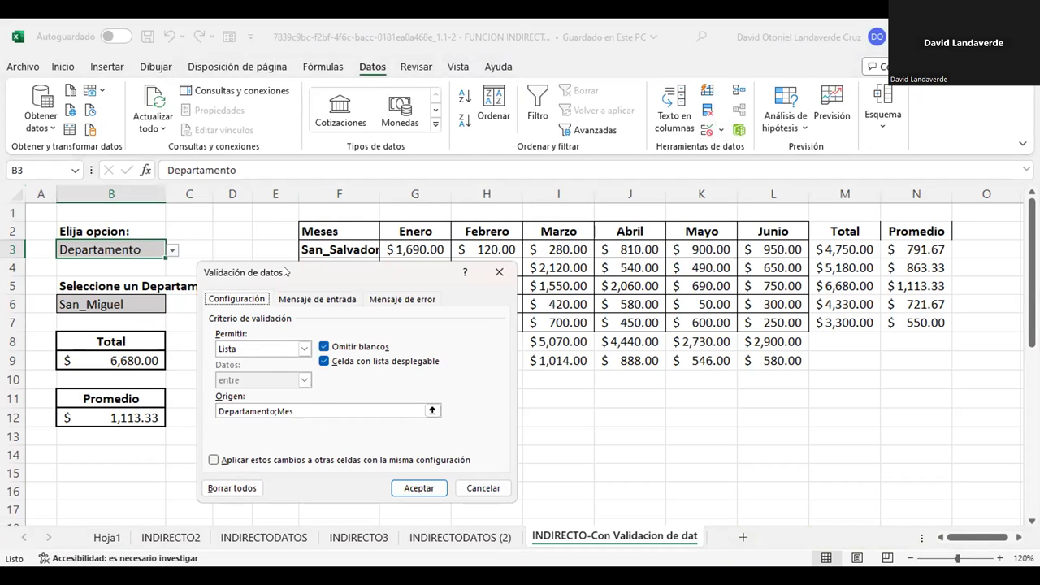
Check B3's list source Departamento;Mes, close it unchanged, and inspect B5's formula ="Seleccione un "&B3.
{"action": "left_click", "coordinate": [258, 411]}
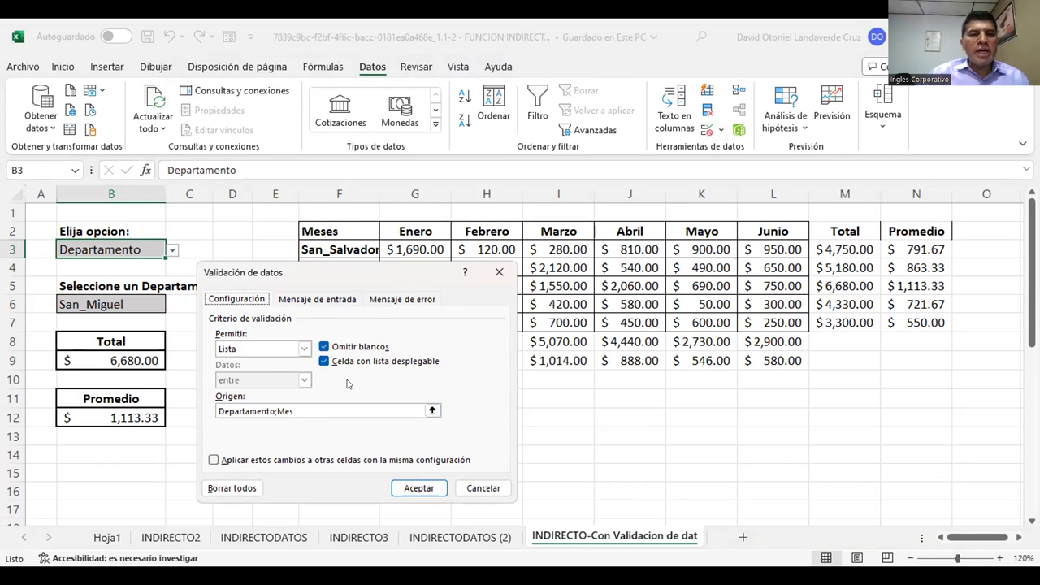
{"action": "left_click_drag", "start_coordinate": [400, 276], "coordinate": [527, 245]}
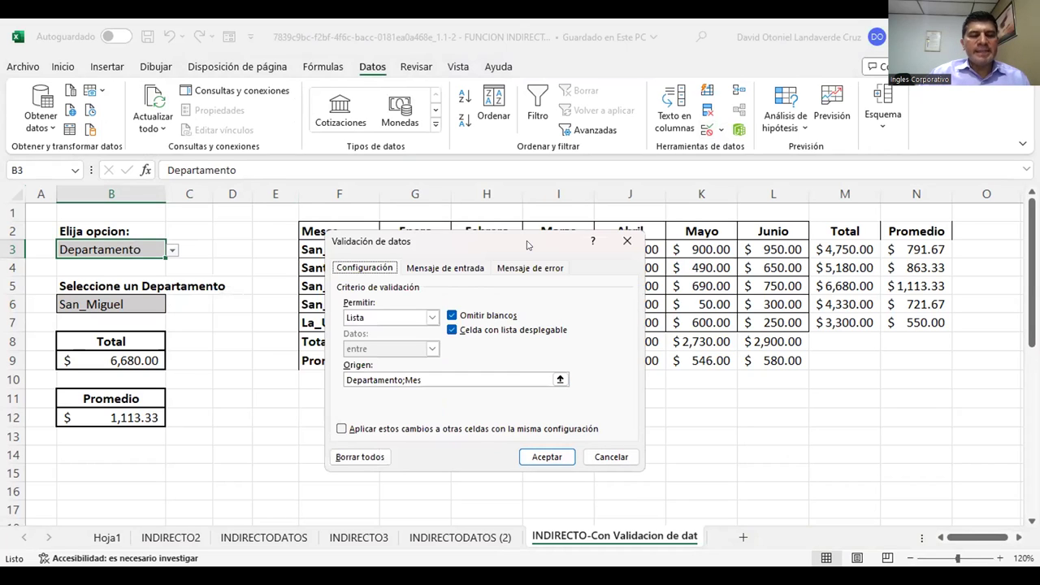
{"action": "left_click", "coordinate": [527, 451]}
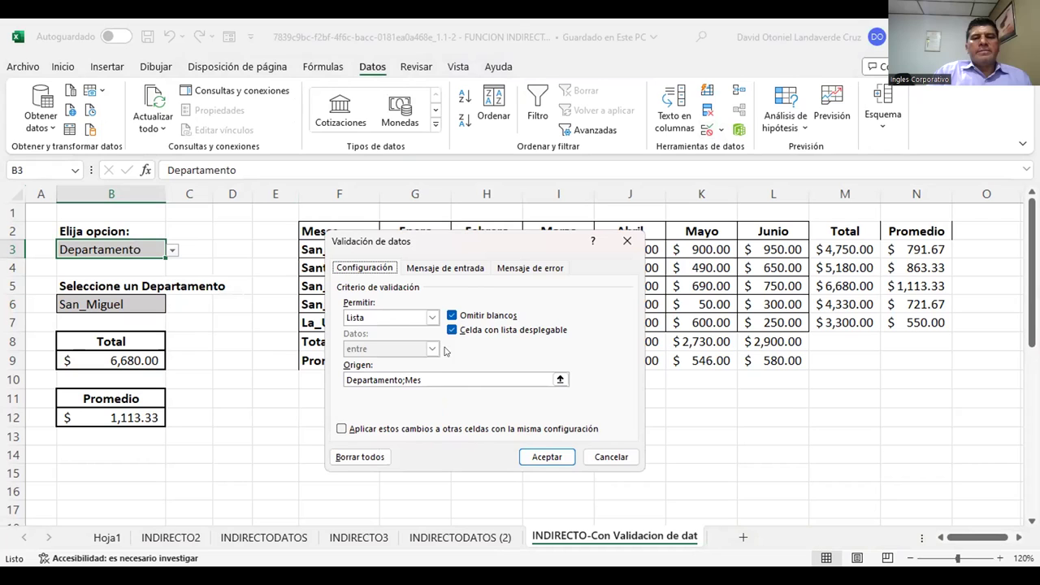
{"action": "left_click", "coordinate": [546, 456]}
{"action": "left_click", "coordinate": [138, 281]}
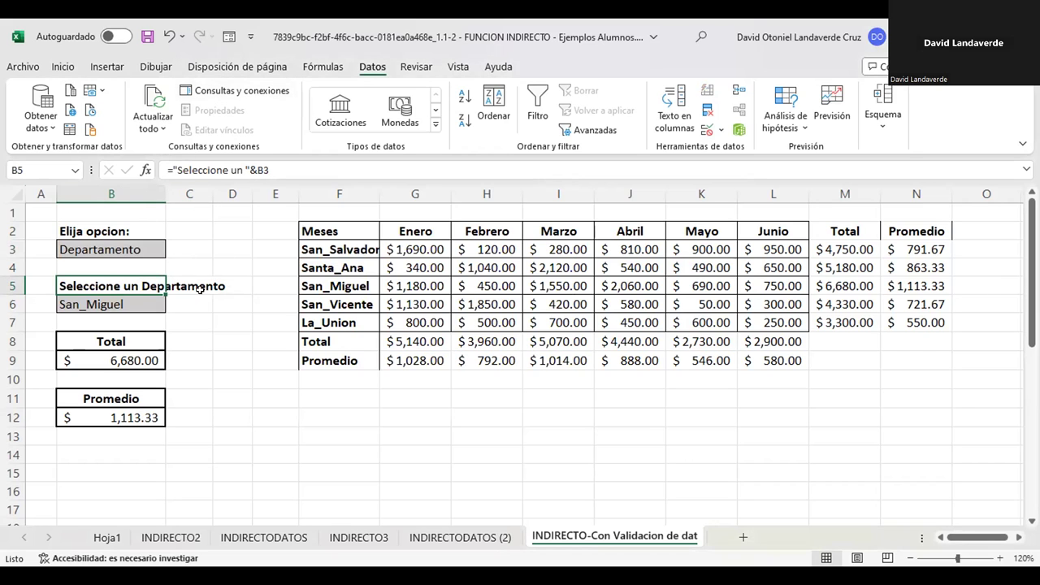
Pick Mes in B3 so B5 reads 'Seleccione un Mes', then select B6.
{"action": "left_click", "coordinate": [121, 245]}
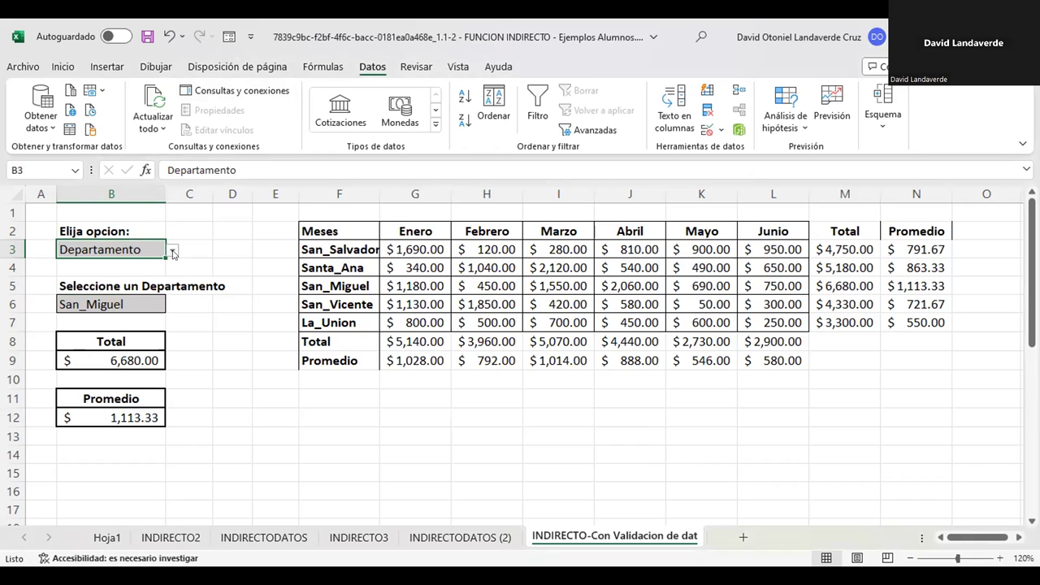
{"action": "left_click", "coordinate": [173, 254]}
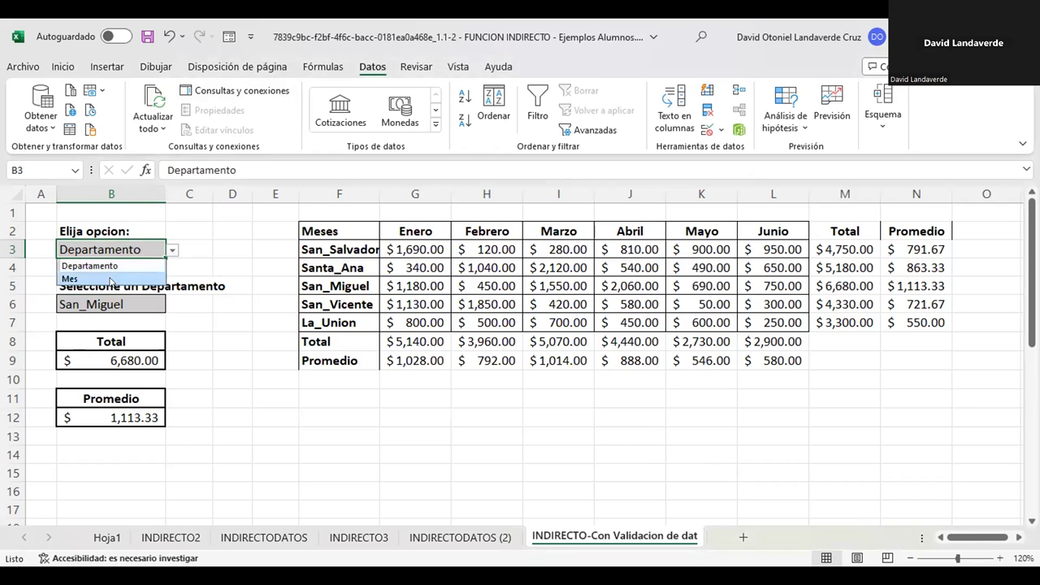
{"action": "left_click", "coordinate": [111, 279]}
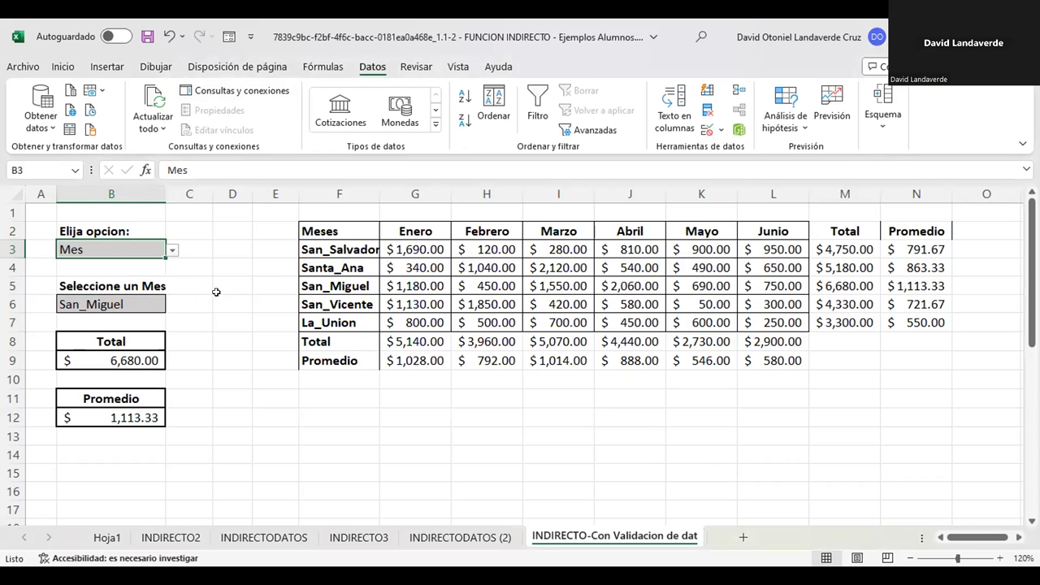
{"action": "left_click", "coordinate": [106, 285]}
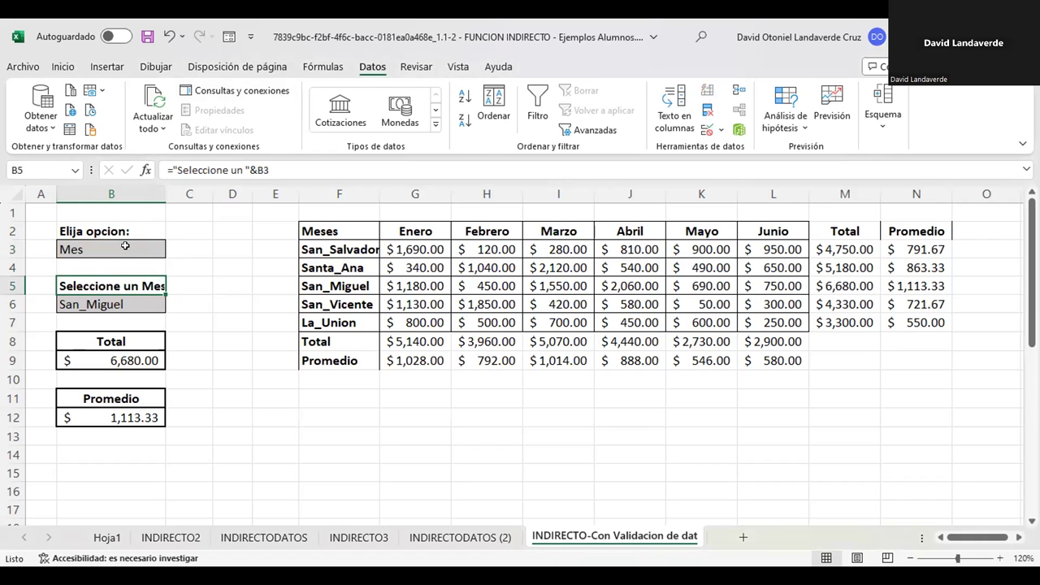
{"action": "left_click", "coordinate": [125, 246]}
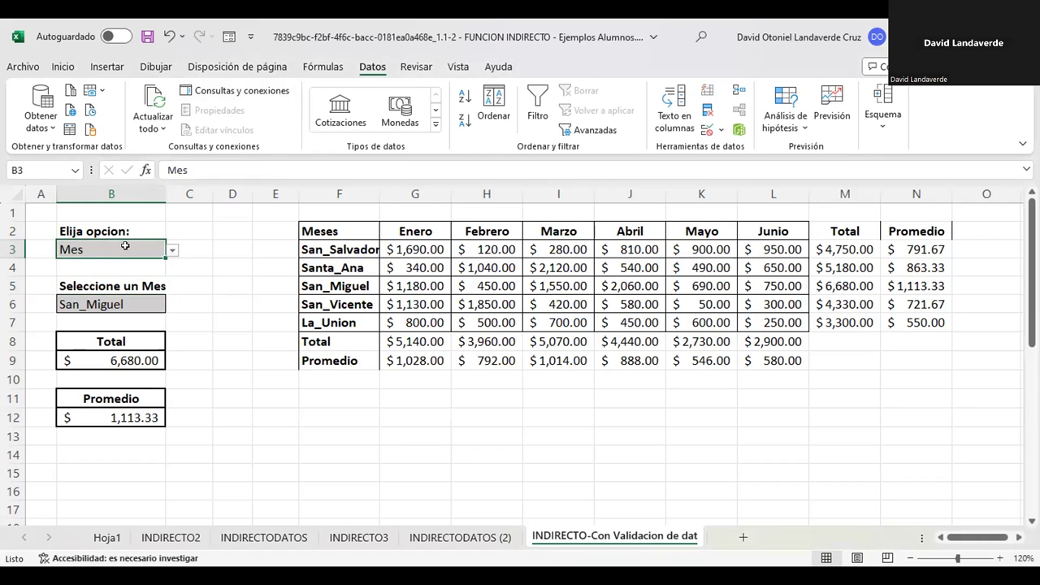
{"action": "left_click", "coordinate": [133, 299]}
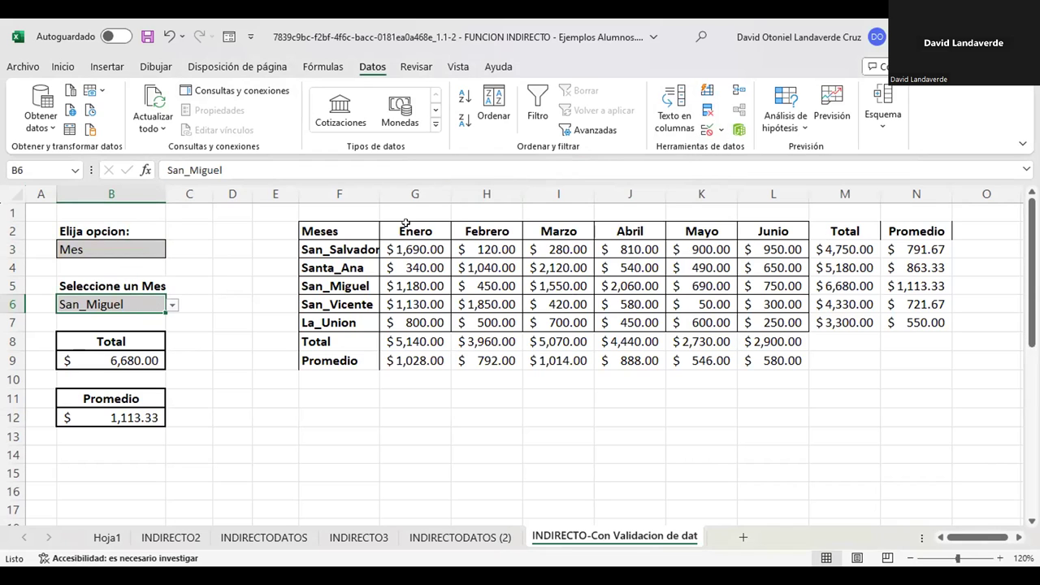
Review B6's validation list source =INDIRECTO($B$3), restoring it after an accidental delete.
{"action": "left_click", "coordinate": [717, 131]}
{"action": "left_click", "coordinate": [733, 151]}
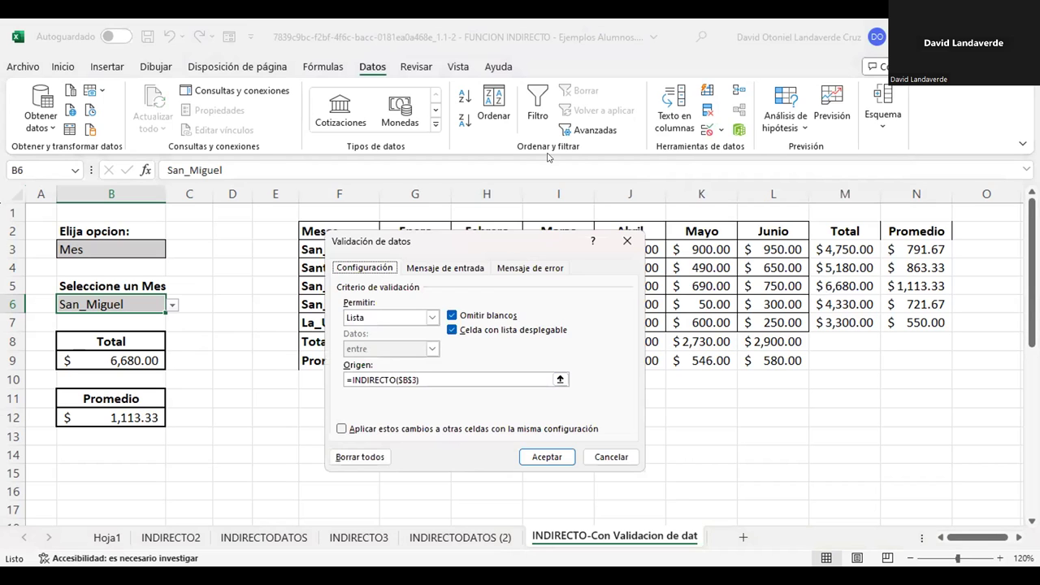
{"action": "left_click_drag", "start_coordinate": [548, 157], "coordinate": [545, 156]}
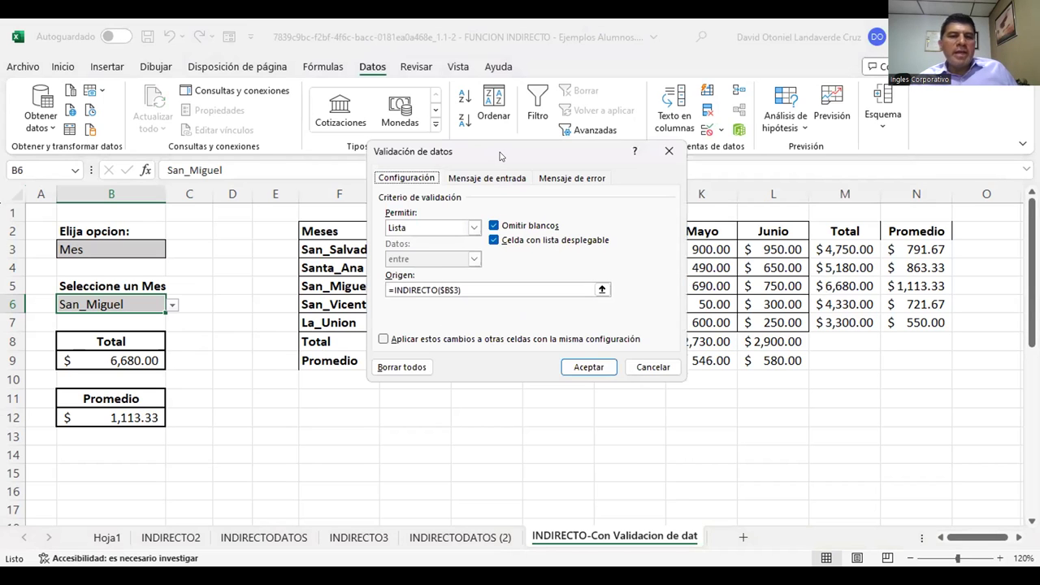
{"action": "left_click_drag", "start_coordinate": [599, 136], "coordinate": [599, 135]}
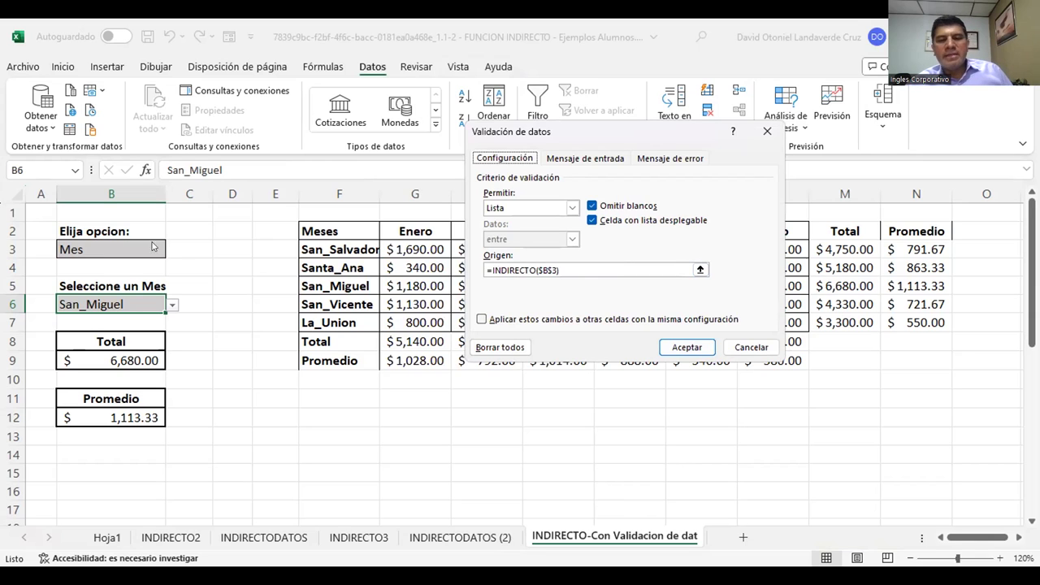
{"action": "key", "text": "Delete"}
{"action": "key", "text": "ctrl+z"}
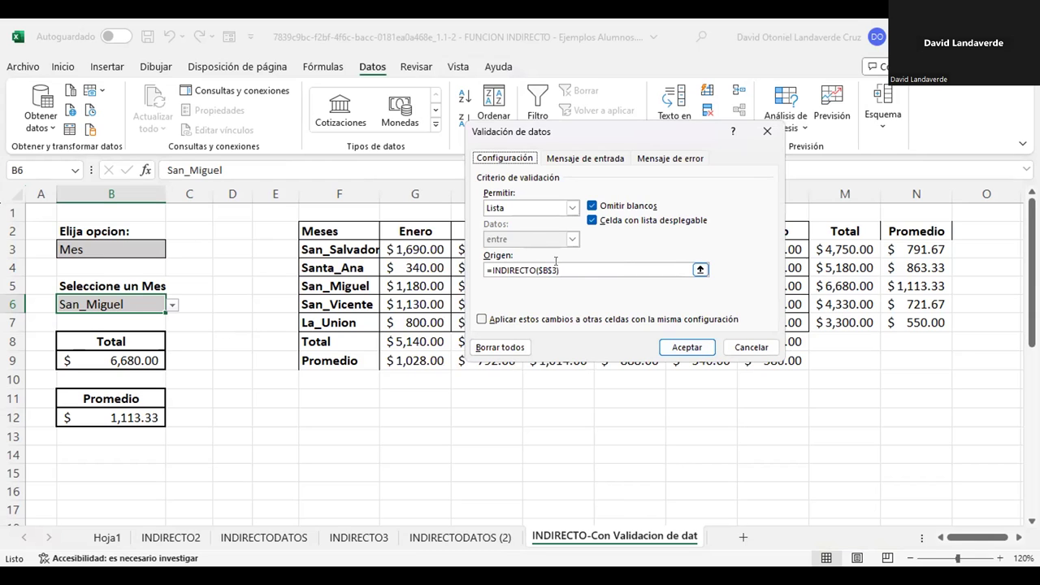
{"action": "left_click", "coordinate": [533, 270]}
Confirm B6's validation, zoom to 93%, and inspect B9's =SUMA(INDIRECTO(B6)) total of $6,680.00.
{"action": "left_click", "coordinate": [685, 345]}
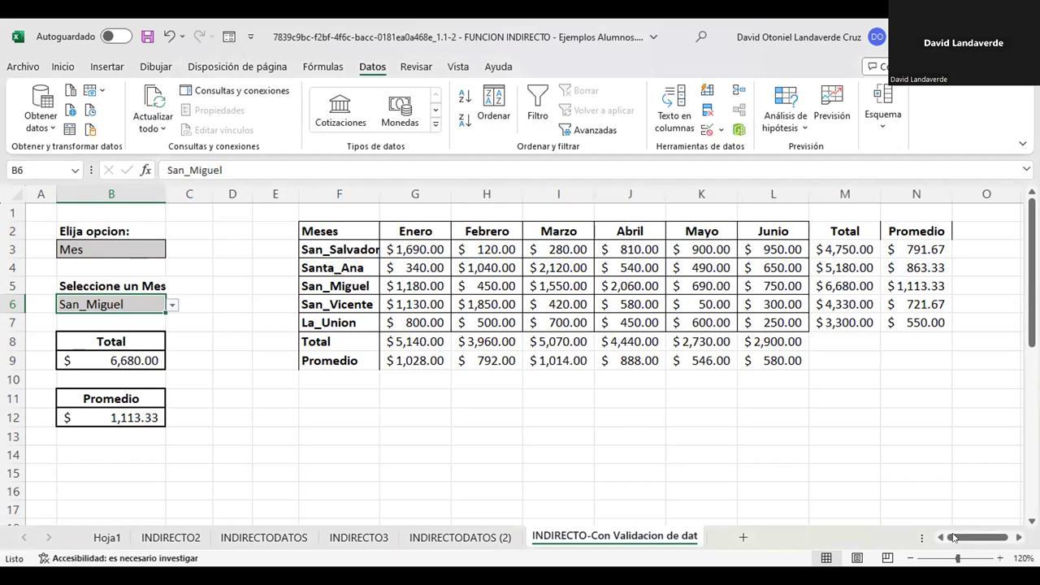
{"action": "left_click_drag", "start_coordinate": [981, 538], "coordinate": [975, 538]}
{"action": "left_click", "coordinate": [952, 559]}
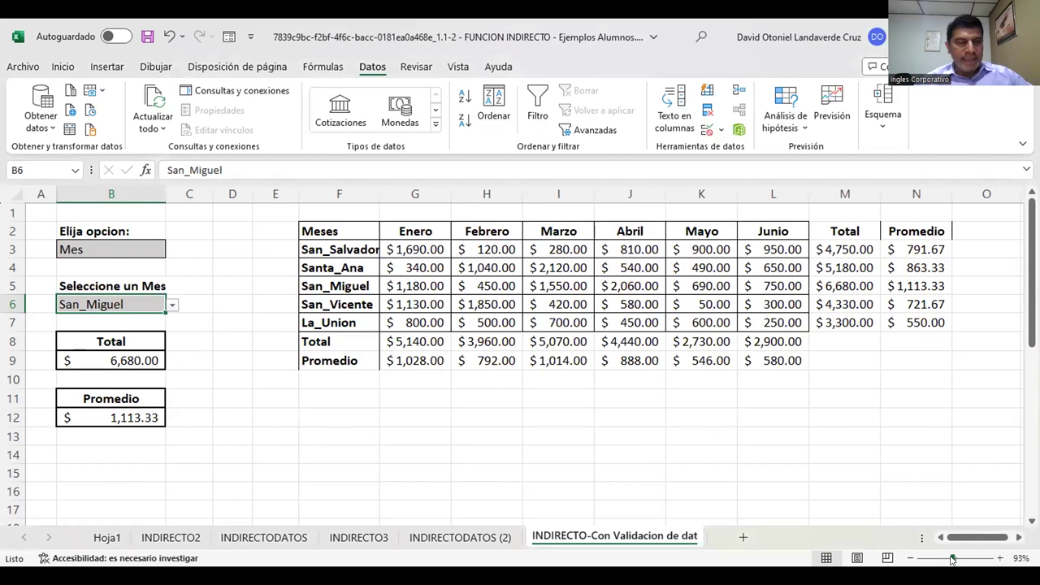
{"action": "left_click", "coordinate": [114, 322]}
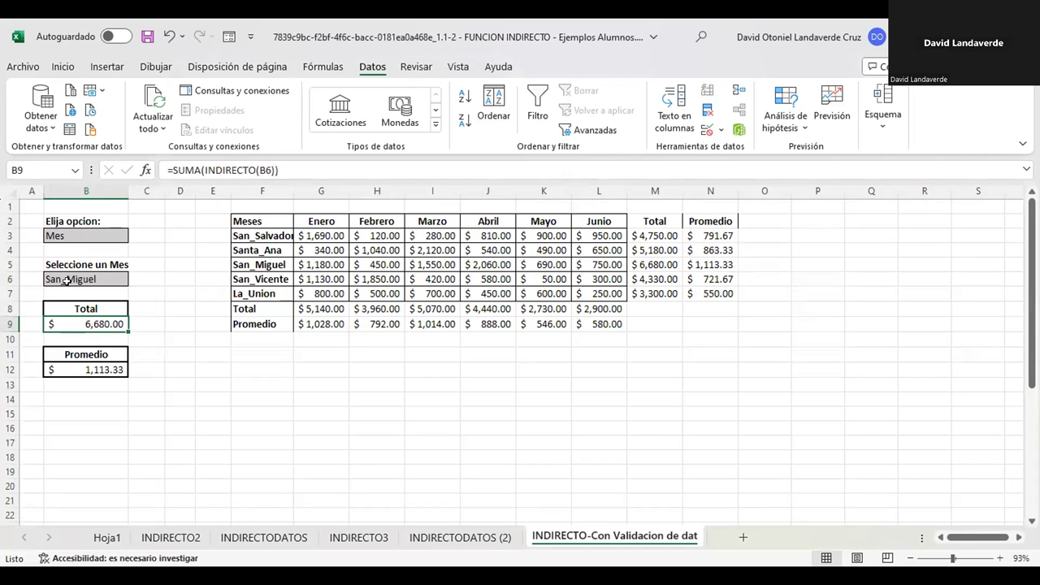
{"action": "left_click", "coordinate": [309, 160]}
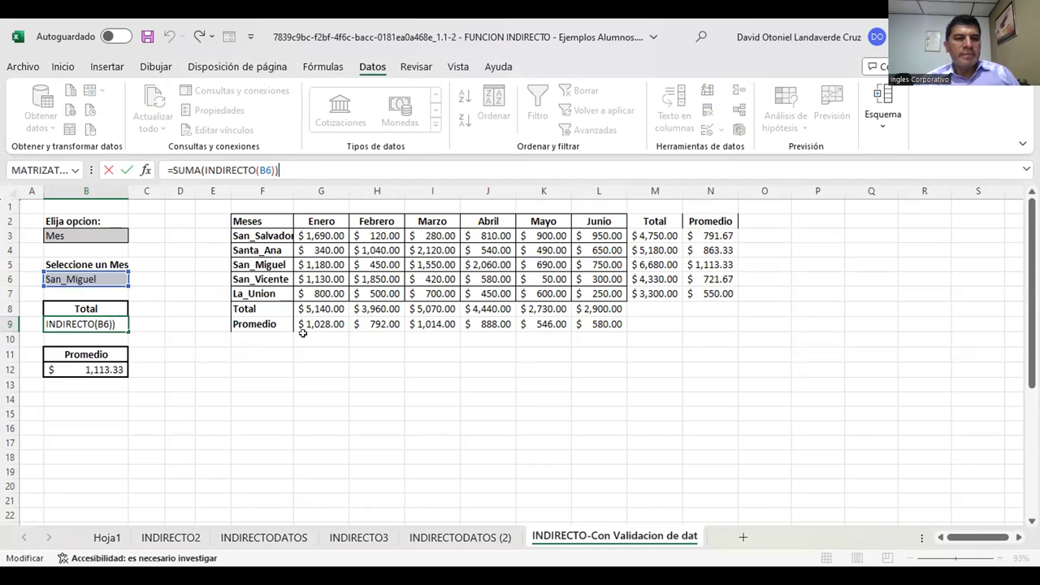
{"action": "key", "text": "Return"}
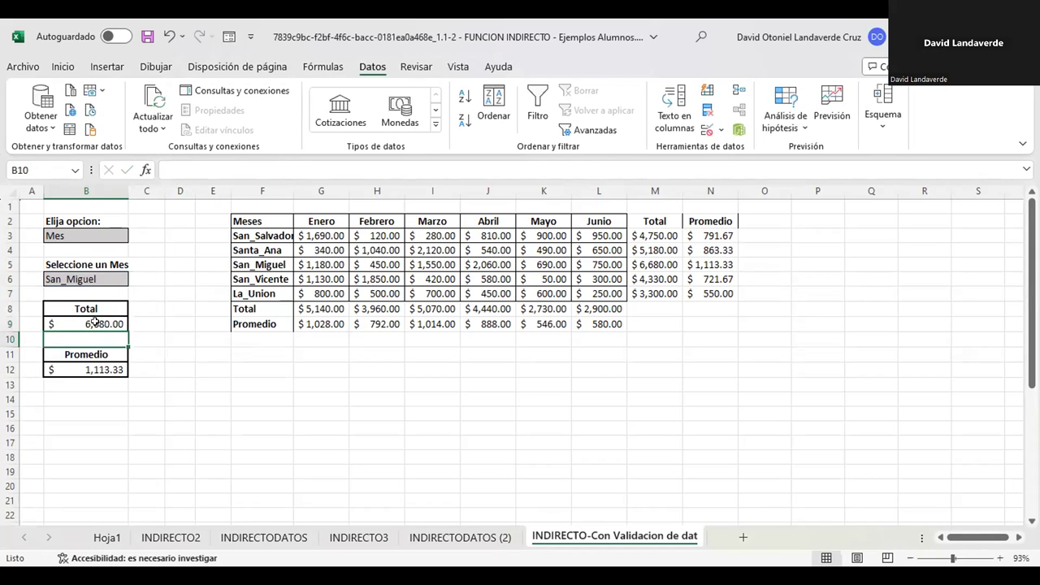
{"action": "left_click", "coordinate": [106, 277]}
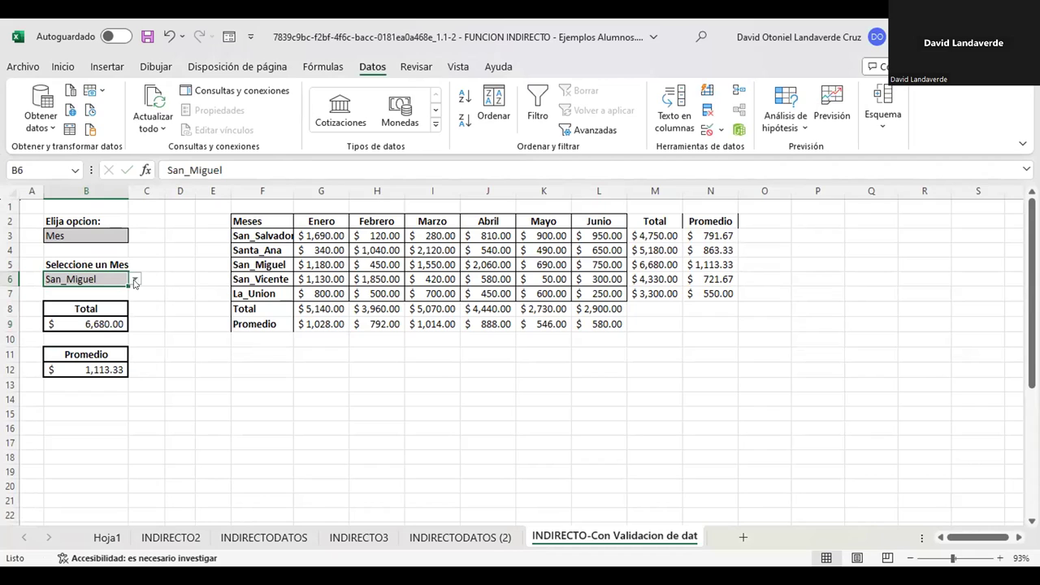
{"action": "left_click", "coordinate": [135, 280]}
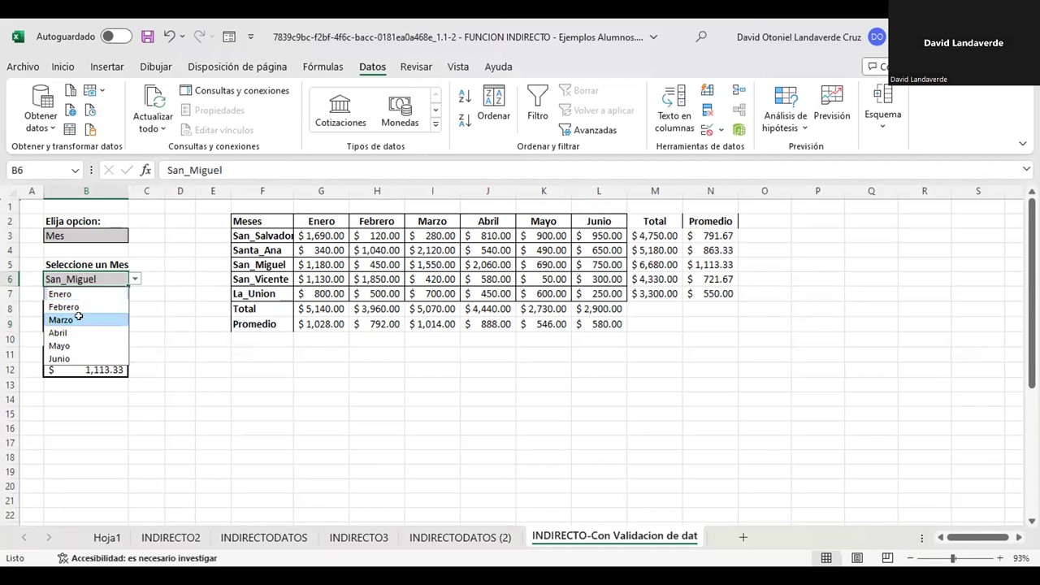
{"action": "left_click", "coordinate": [78, 319]}
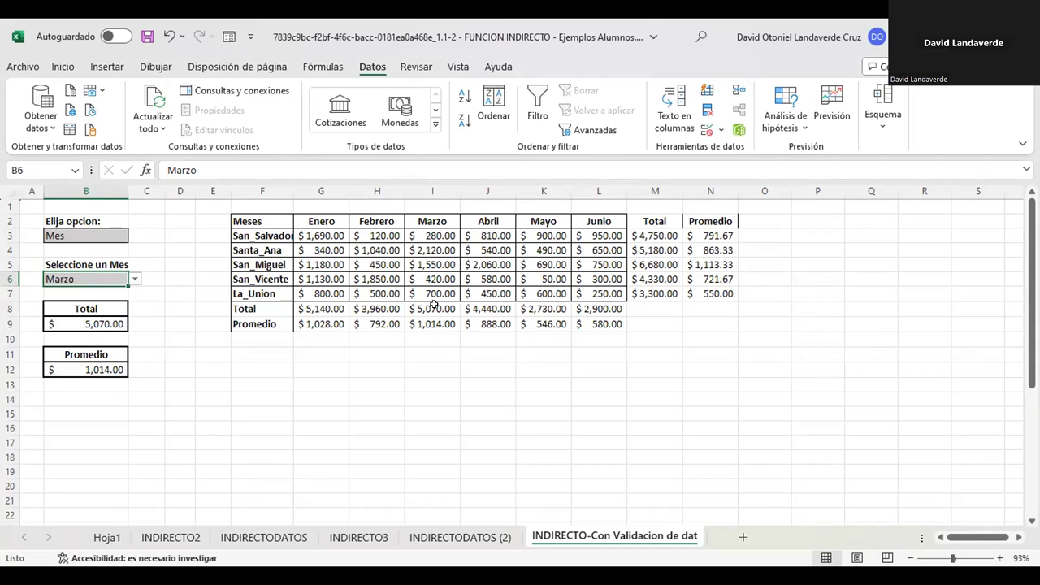
{"action": "left_click", "coordinate": [434, 306]}
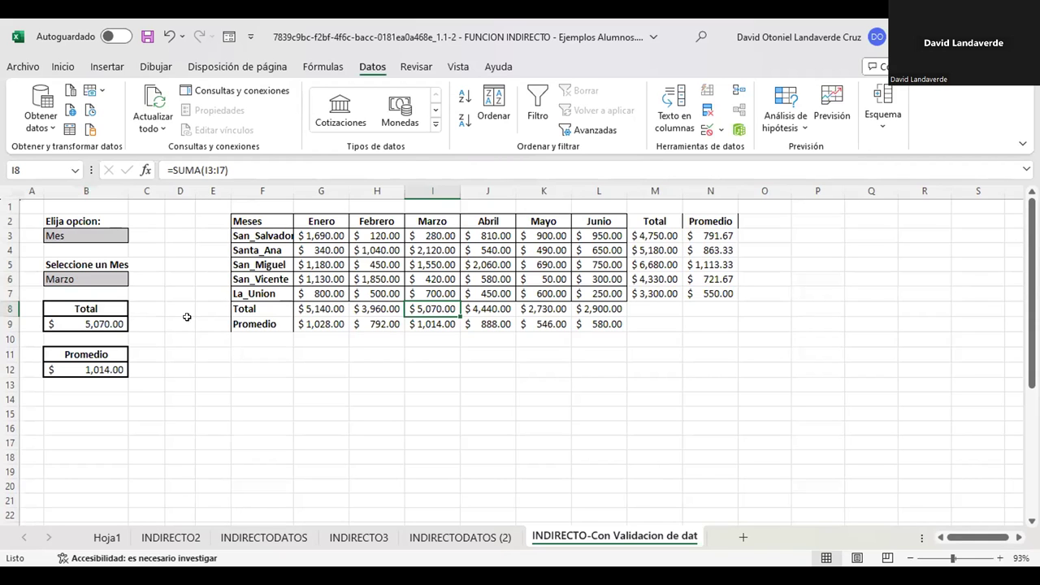
Compare B12's =PROMEDIO(INDIRECTO(B6)) with the Marzo =PROMEDIO(I3:I7), both $1,014.00, then select B3.
{"action": "left_click", "coordinate": [62, 68]}
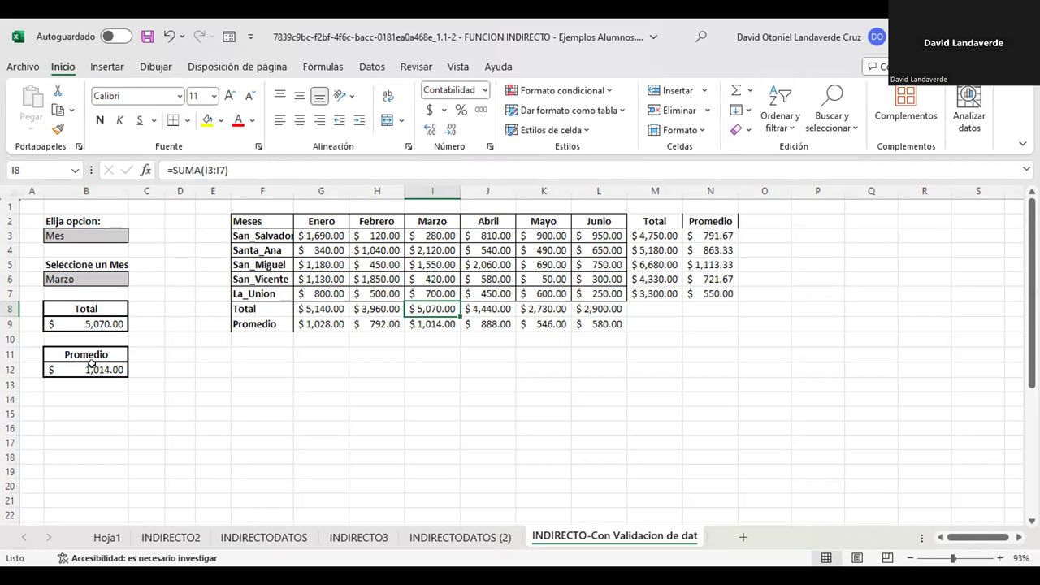
{"action": "left_click", "coordinate": [92, 366]}
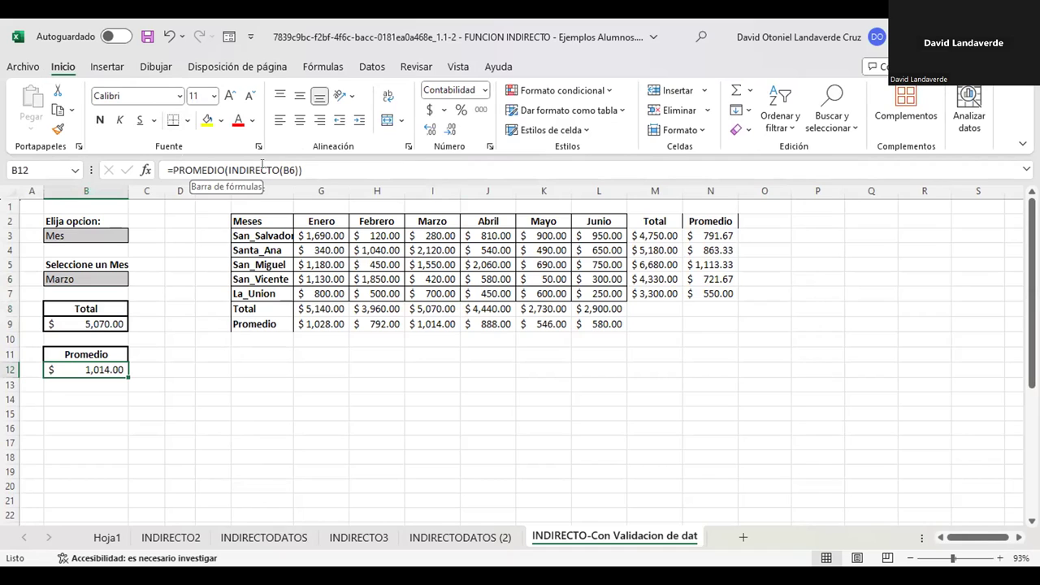
{"action": "left_click", "coordinate": [303, 169]}
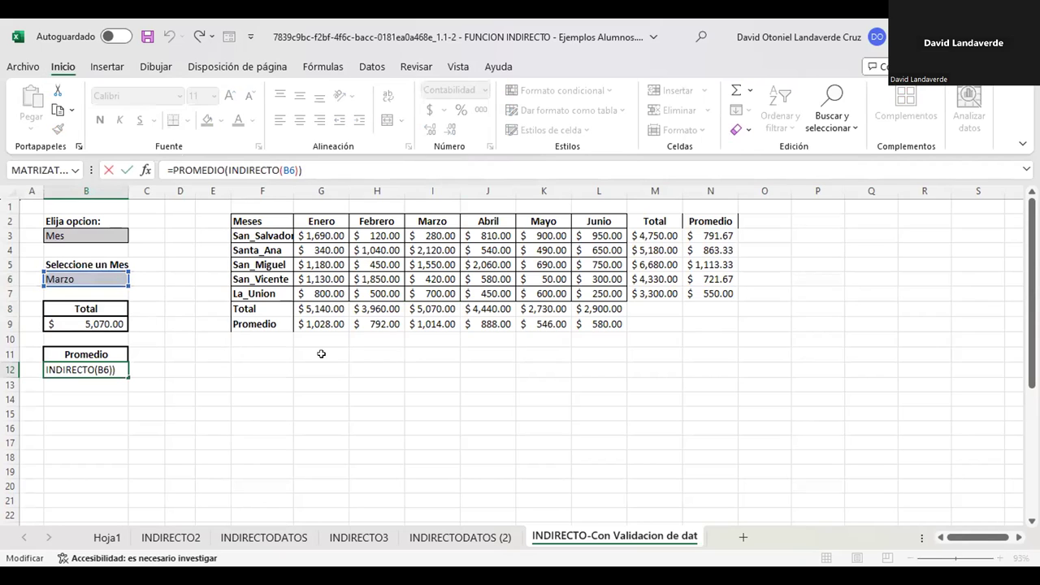
{"action": "key", "text": "ctrl+Return"}
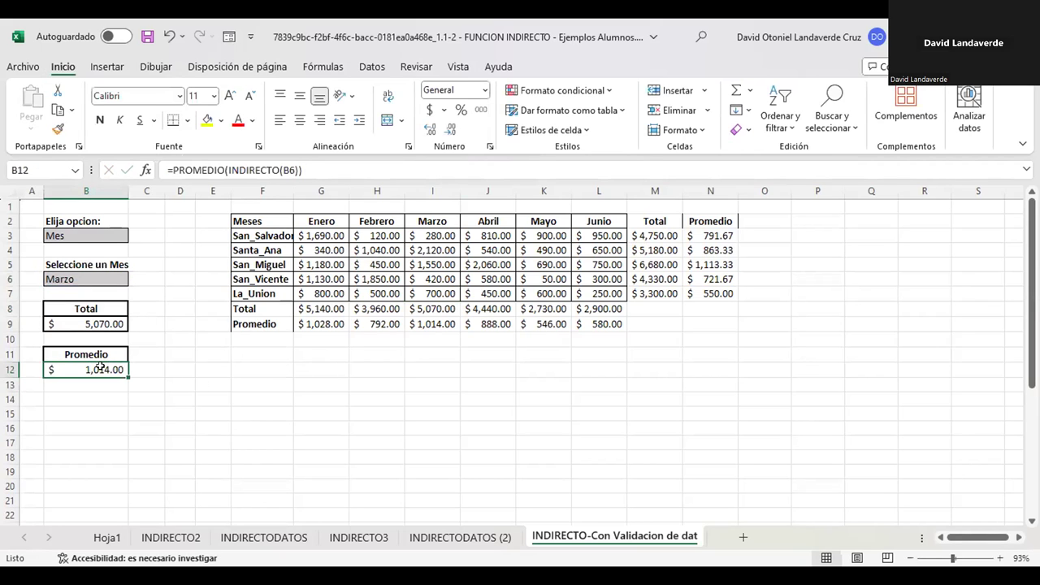
{"action": "left_click", "coordinate": [423, 321]}
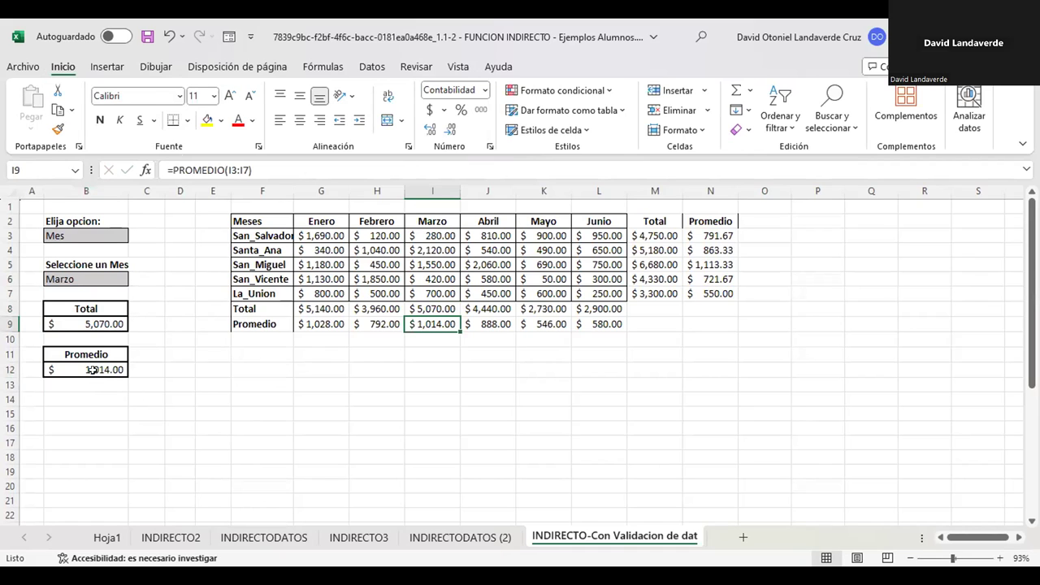
{"action": "left_click", "coordinate": [91, 367]}
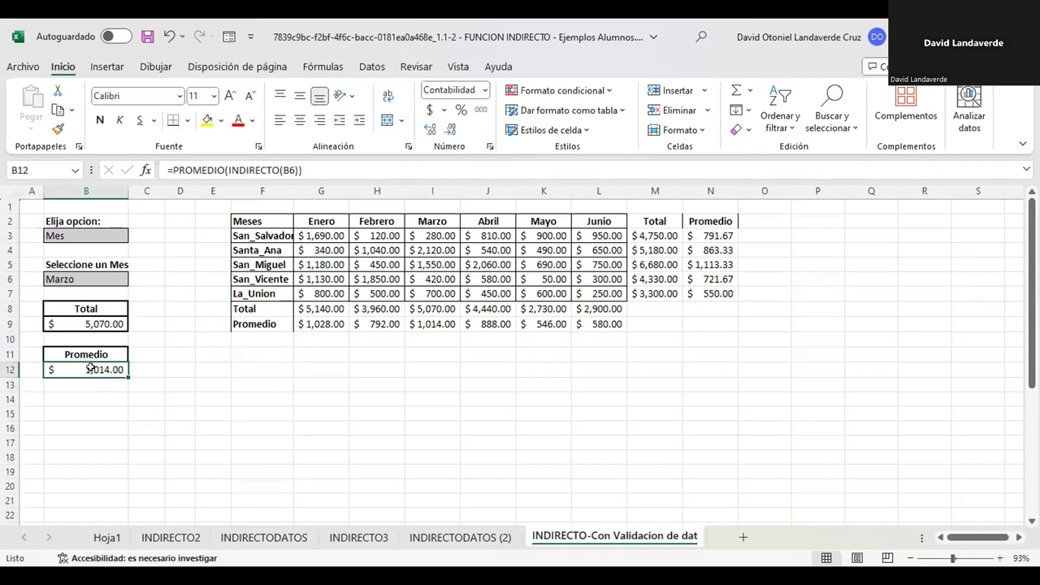
{"action": "left_click", "coordinate": [104, 277]}
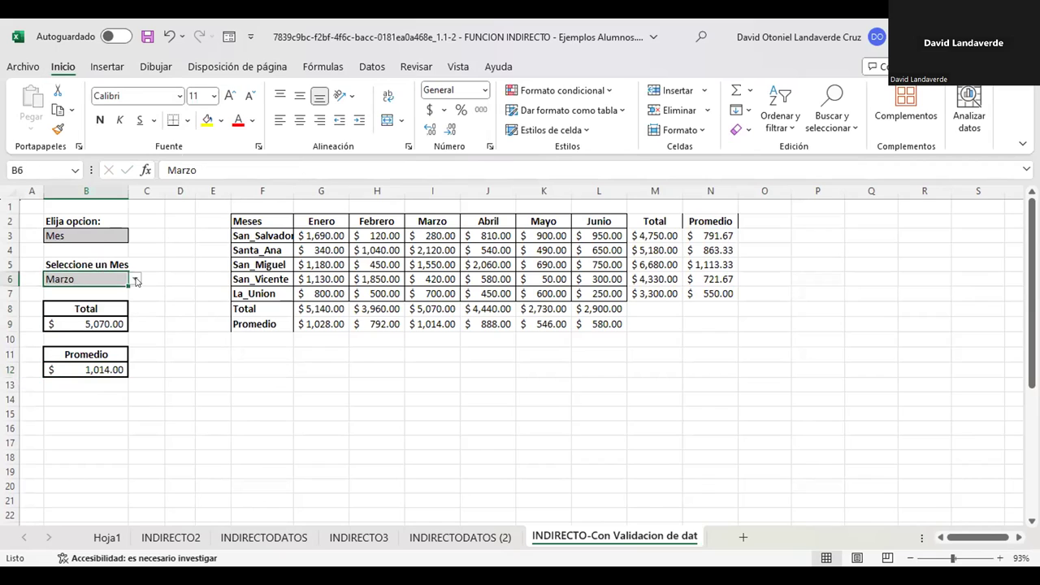
{"action": "left_click", "coordinate": [96, 235]}
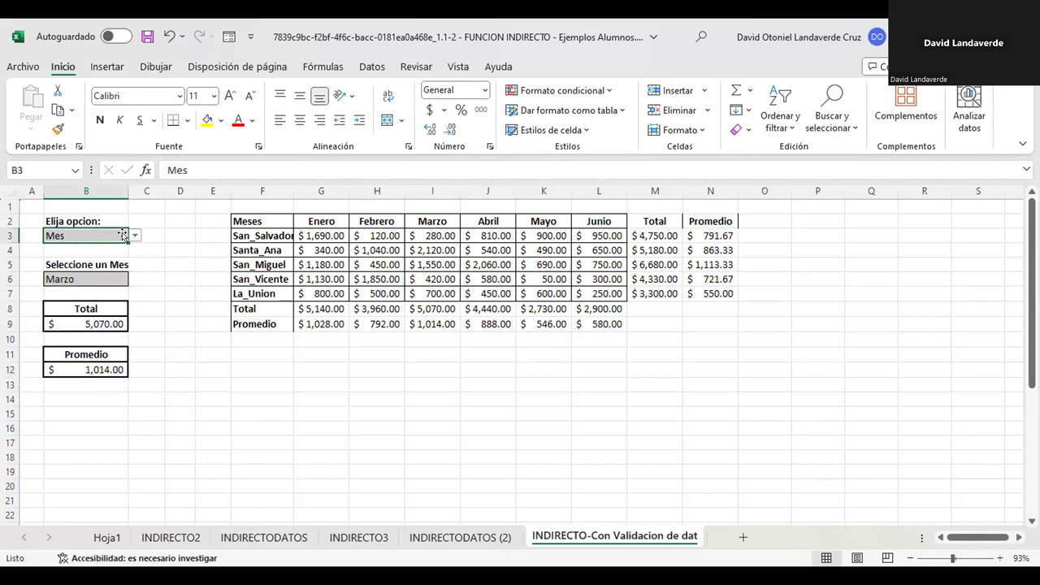
Set B3 to Departamento and B6 to La_Union, then check N7's =PROMEDIO(G7:L7) average.
{"action": "left_click", "coordinate": [134, 236]}
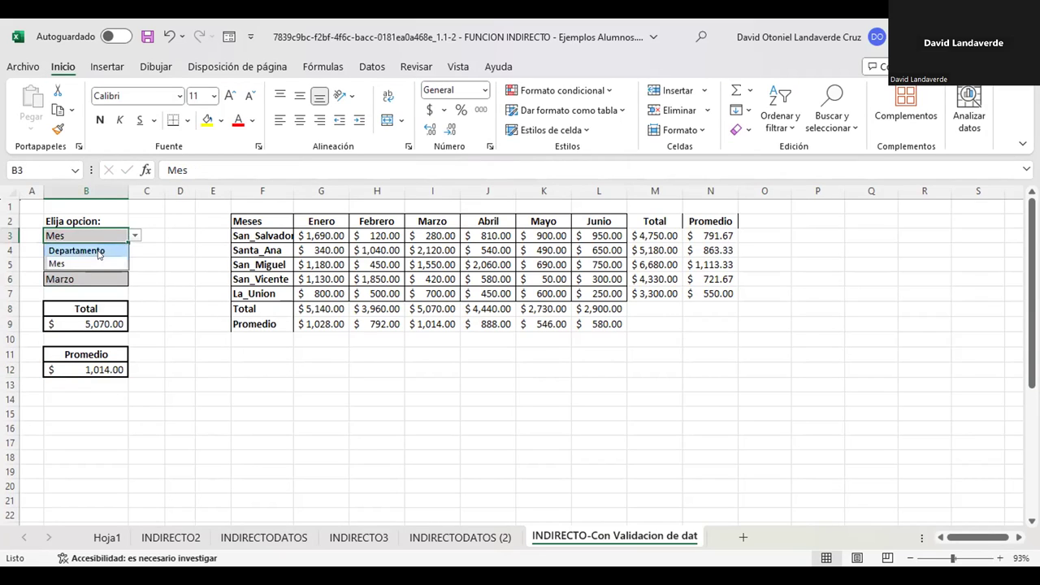
{"action": "left_click", "coordinate": [98, 251]}
{"action": "left_click", "coordinate": [119, 280]}
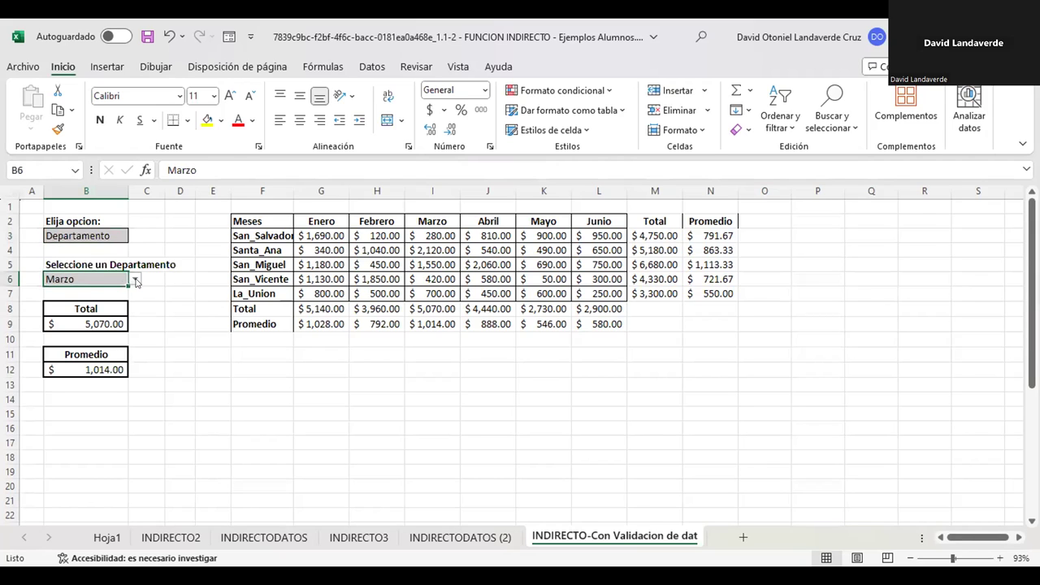
{"action": "left_click", "coordinate": [136, 279]}
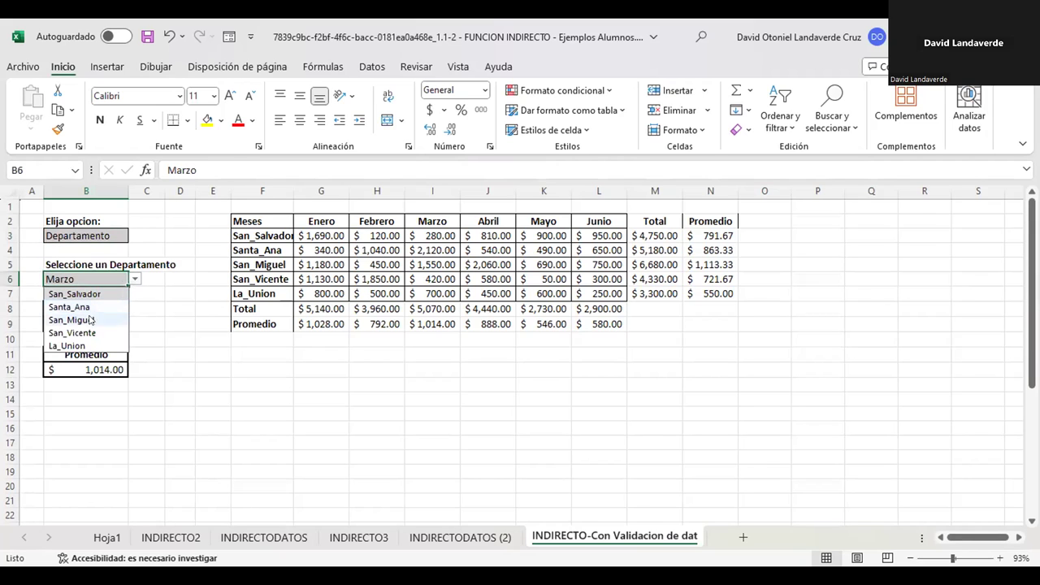
{"action": "left_click", "coordinate": [87, 346]}
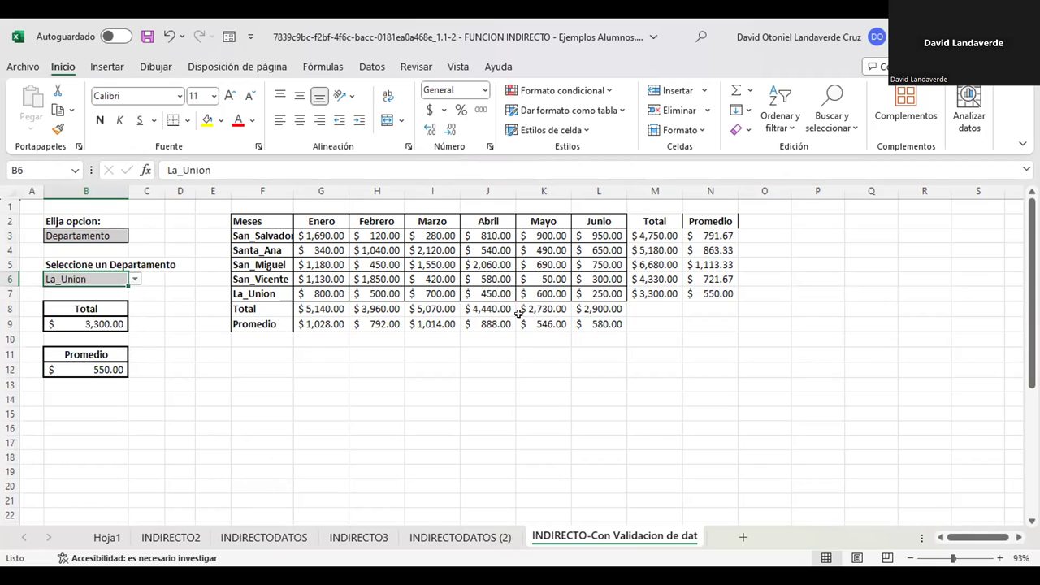
{"action": "left_click", "coordinate": [716, 290]}
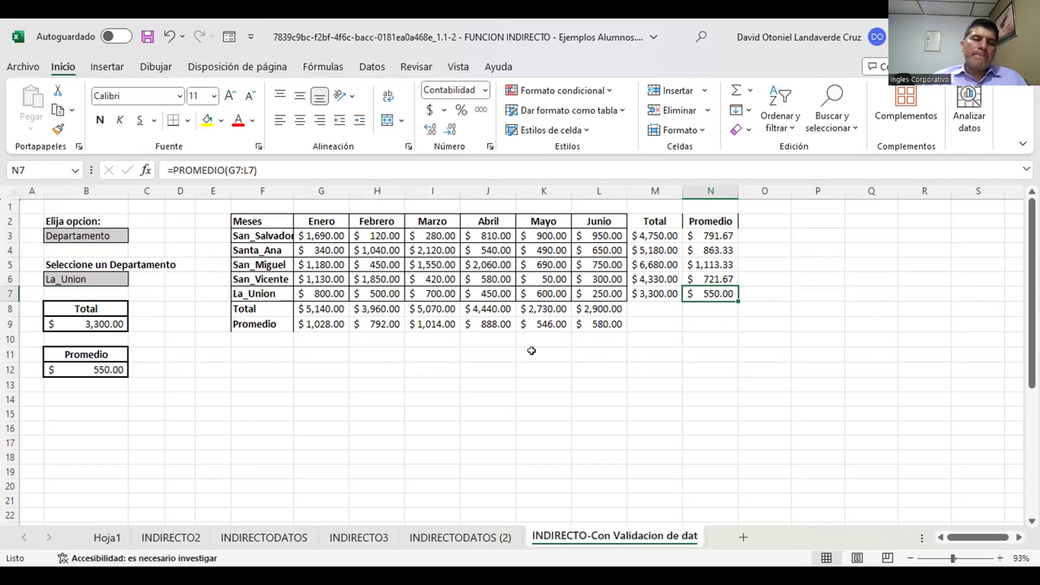
Select F3:M7 and launch Crear desde la selección with Columna izquierda for names.
{"action": "left_click", "coordinate": [322, 66]}
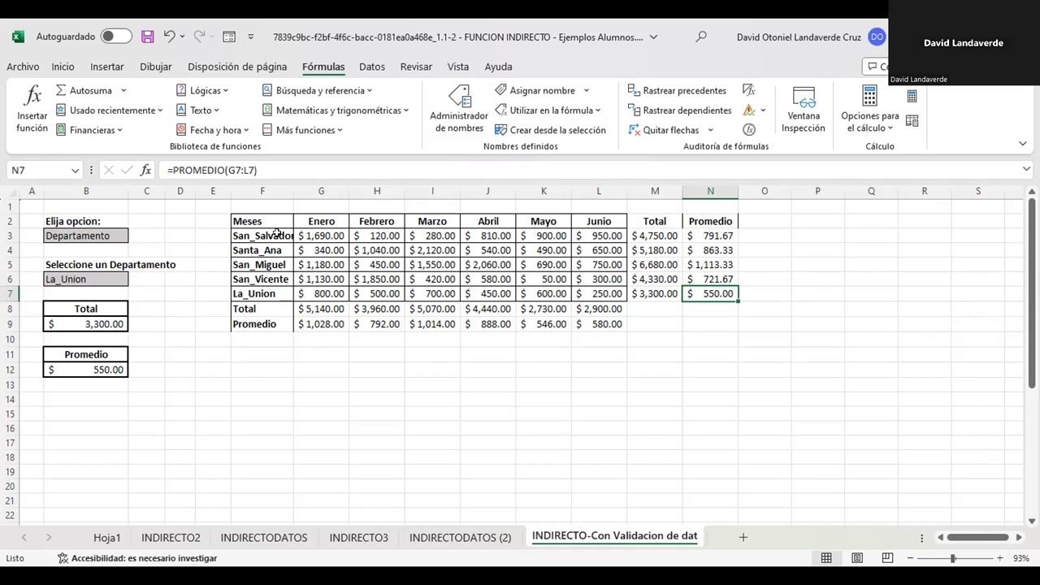
{"action": "left_click_drag", "start_coordinate": [277, 234], "coordinate": [655, 286]}
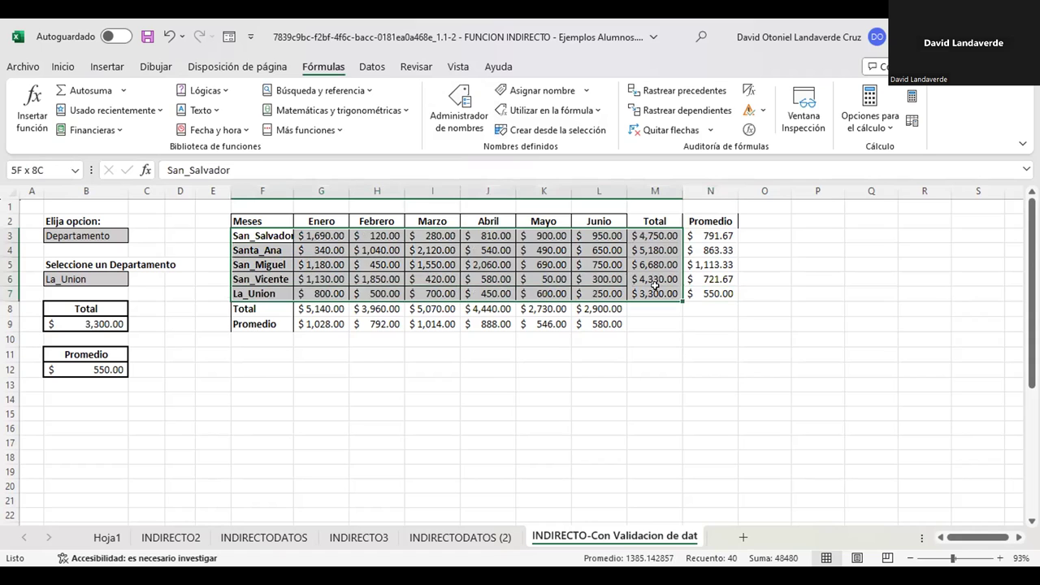
{"action": "left_click", "coordinate": [549, 131]}
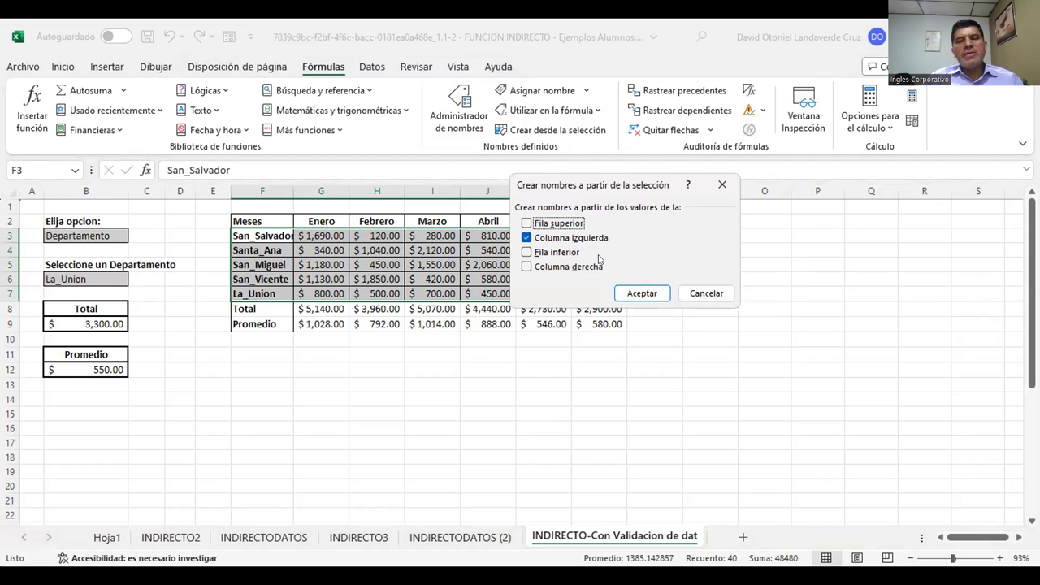
Dismiss the name-creation dialog without creating names and select the month block G2:L7.
{"action": "left_click", "coordinate": [697, 292]}
{"action": "left_click", "coordinate": [557, 381]}
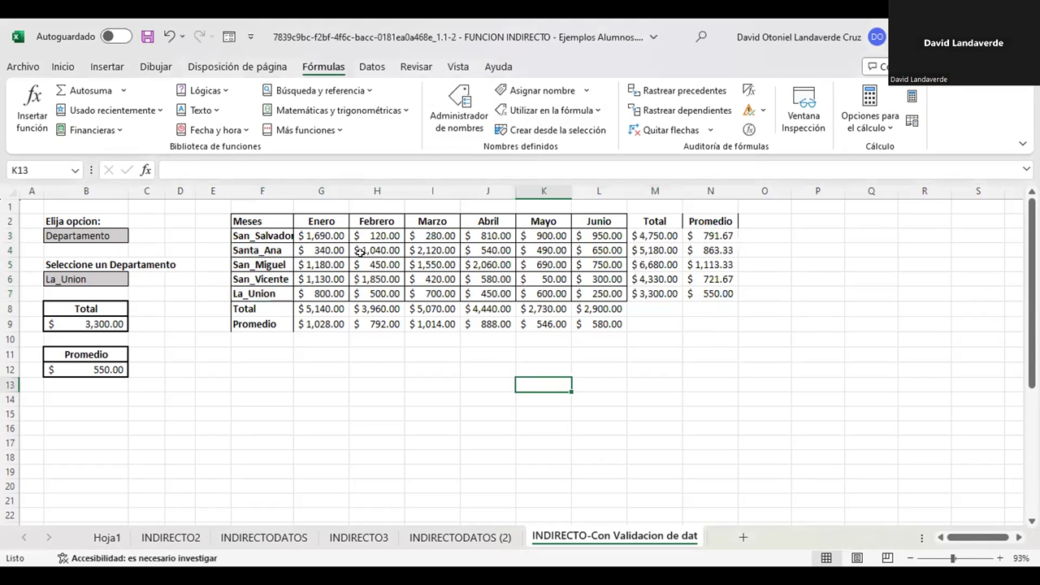
{"action": "left_click", "coordinate": [313, 220]}
{"action": "left_click_drag", "start_coordinate": [314, 219], "coordinate": [593, 284]}
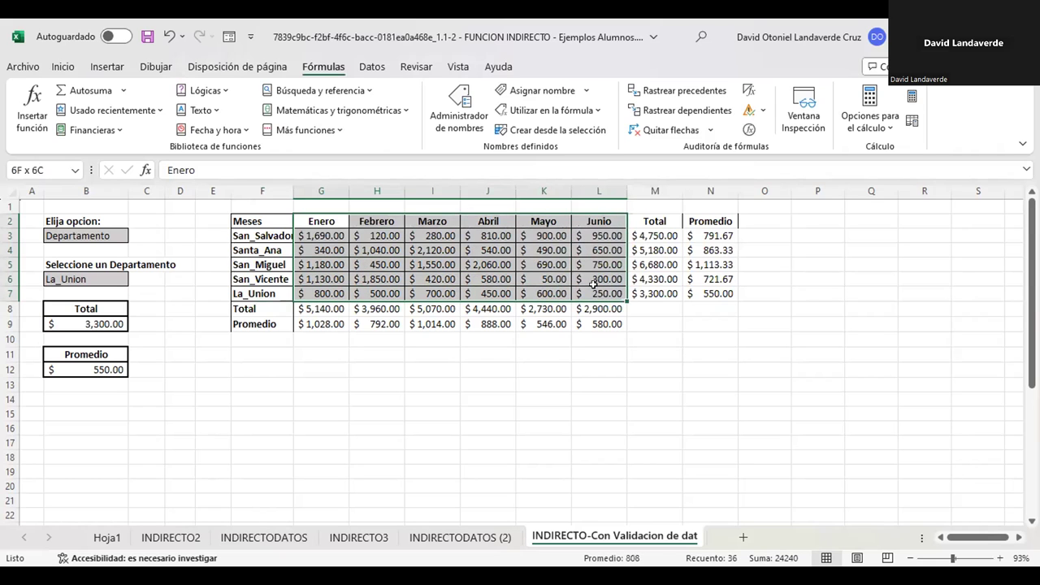
{"action": "left_click_drag", "start_coordinate": [593, 284], "coordinate": [595, 289]}
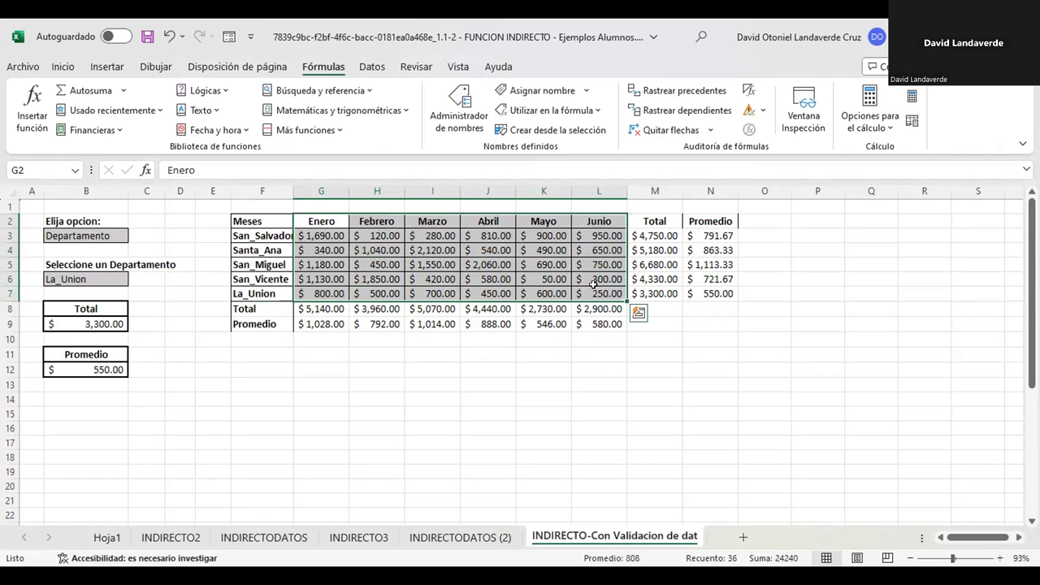
Reopen Crear desde la selección with Fila superior, then cancel it and clear the selection.
{"action": "left_click", "coordinate": [543, 127]}
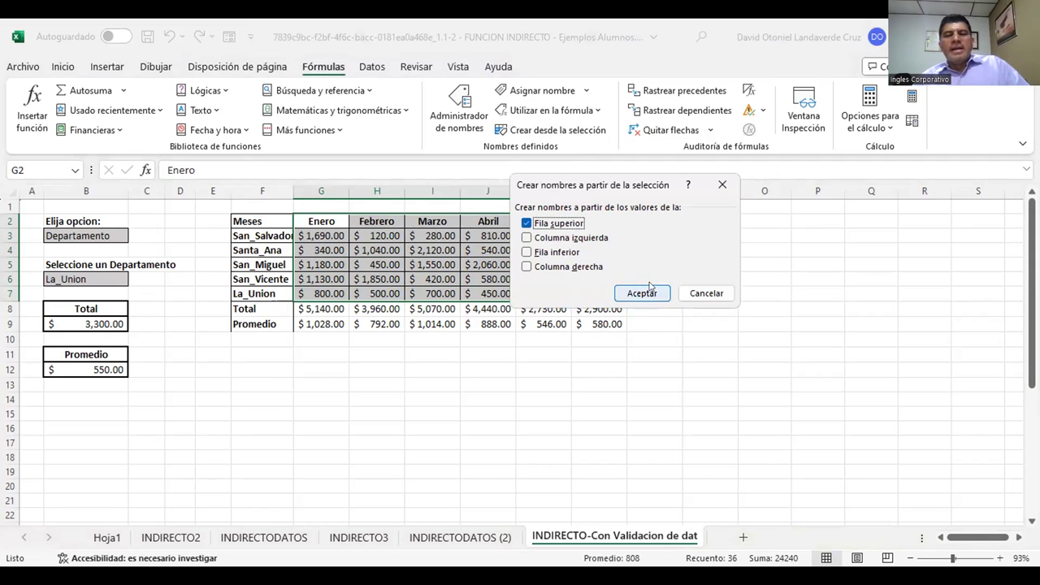
{"action": "left_click", "coordinate": [697, 293]}
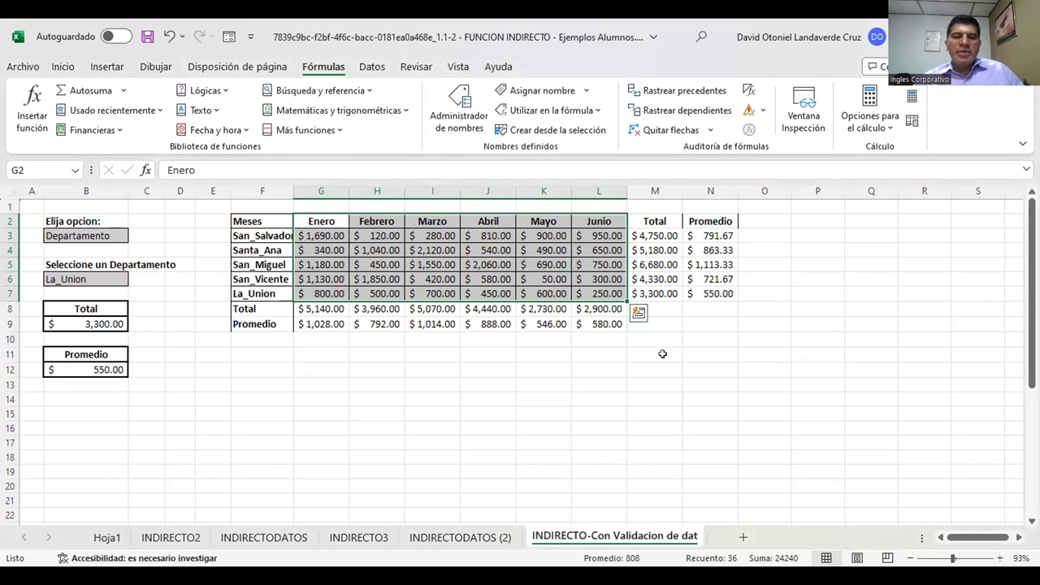
{"action": "left_click", "coordinate": [663, 353]}
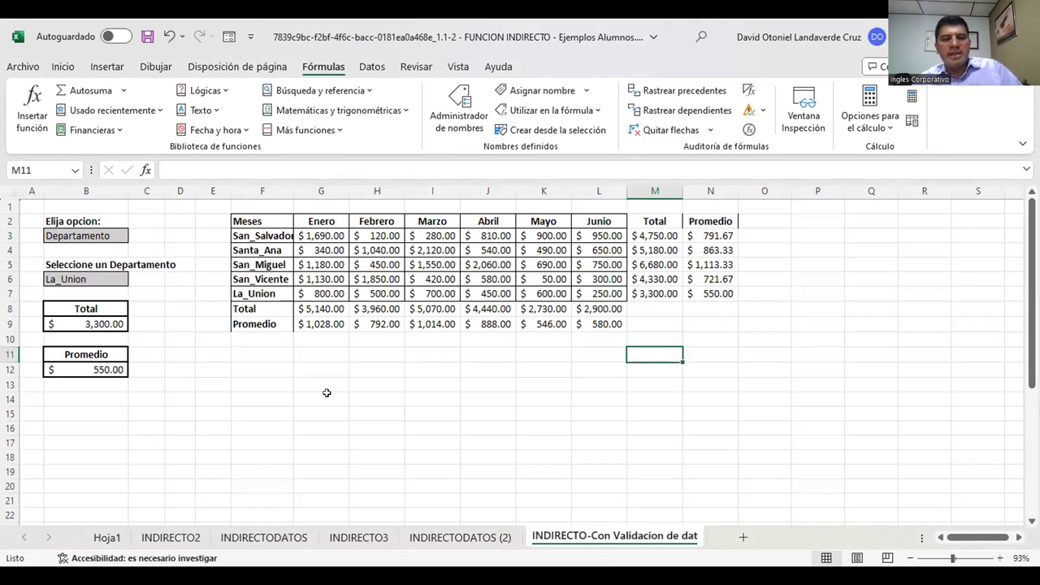
{"action": "left_click", "coordinate": [594, 439]}
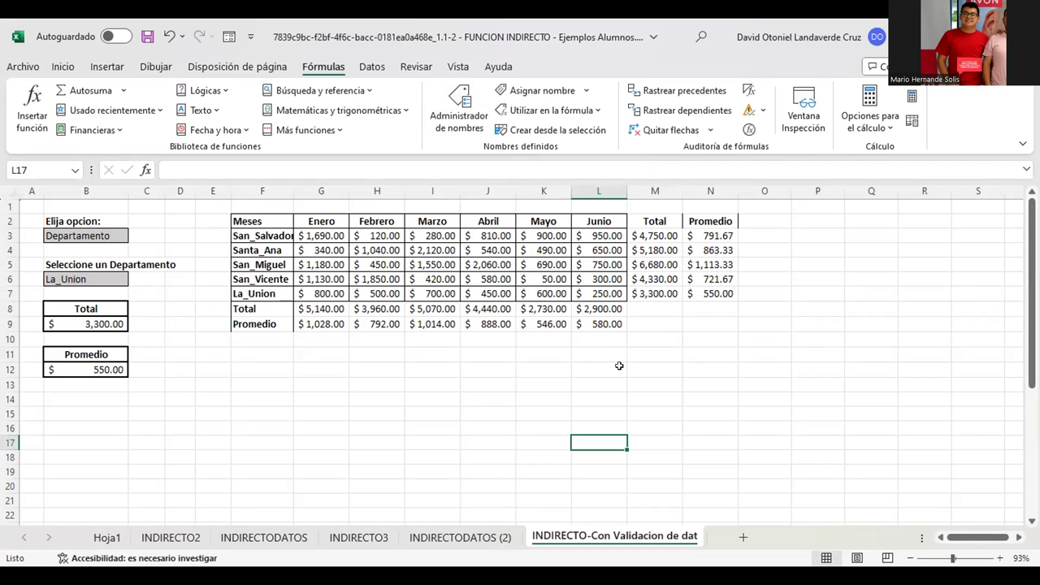
{"action": "left_click", "coordinate": [617, 368]}
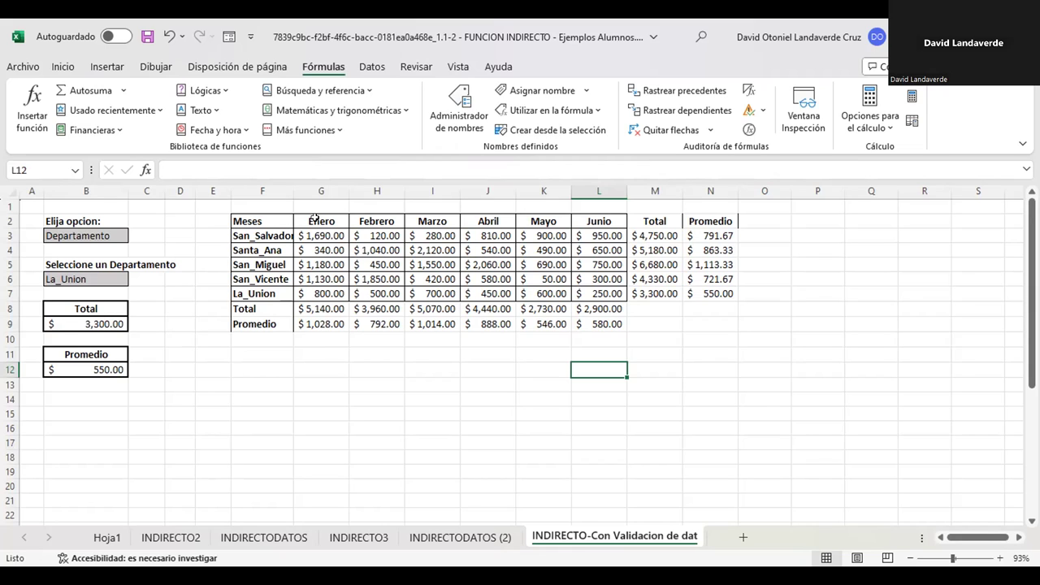
Select the whole month table F2:L7, including the Meses column and headers.
{"action": "left_click", "coordinate": [315, 217]}
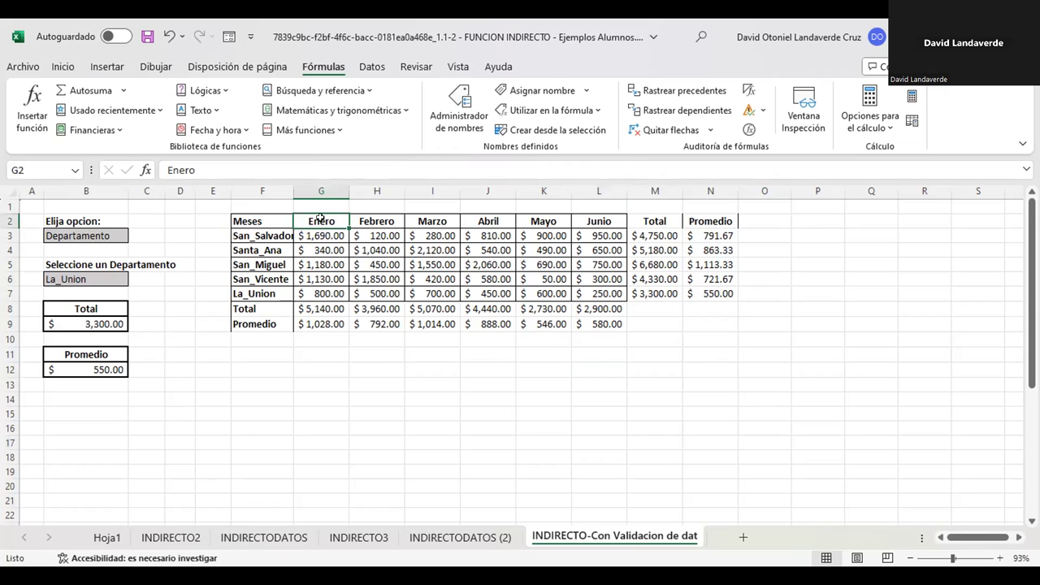
{"action": "left_click_drag", "start_coordinate": [321, 218], "coordinate": [593, 280]}
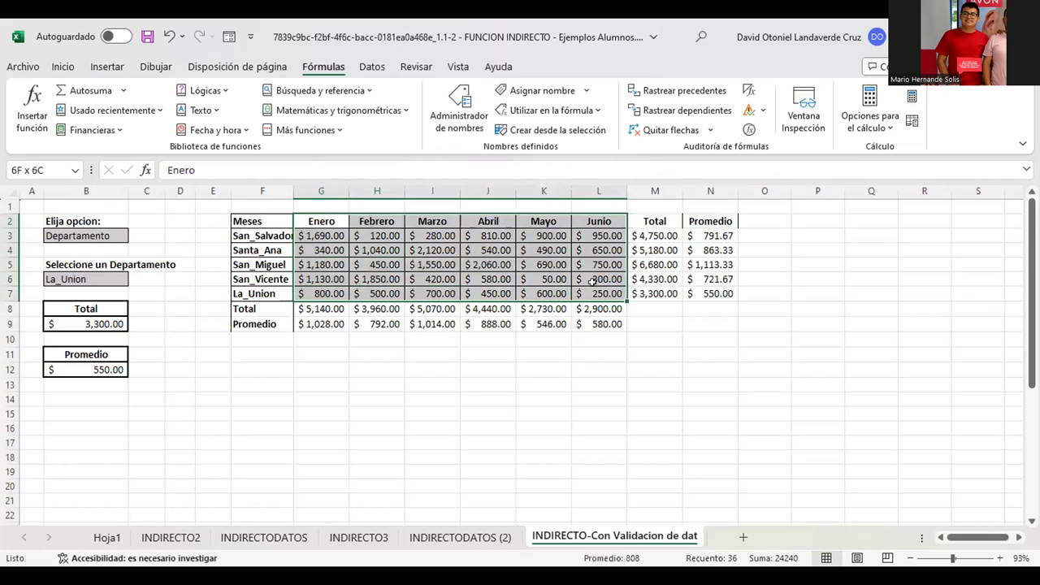
{"action": "left_click_drag", "start_coordinate": [593, 279], "coordinate": [593, 279]}
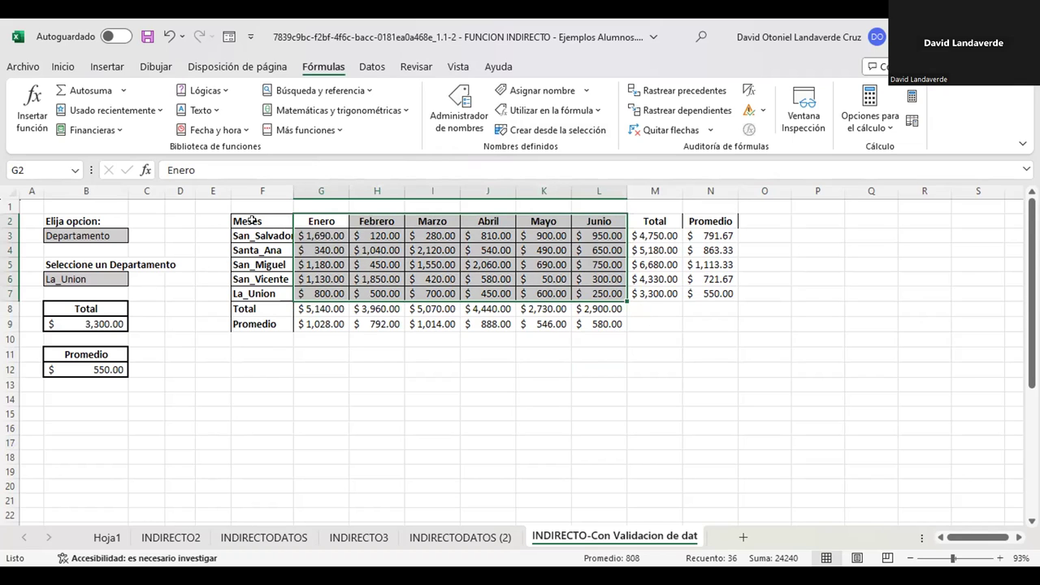
{"action": "left_click_drag", "start_coordinate": [252, 220], "coordinate": [260, 291]}
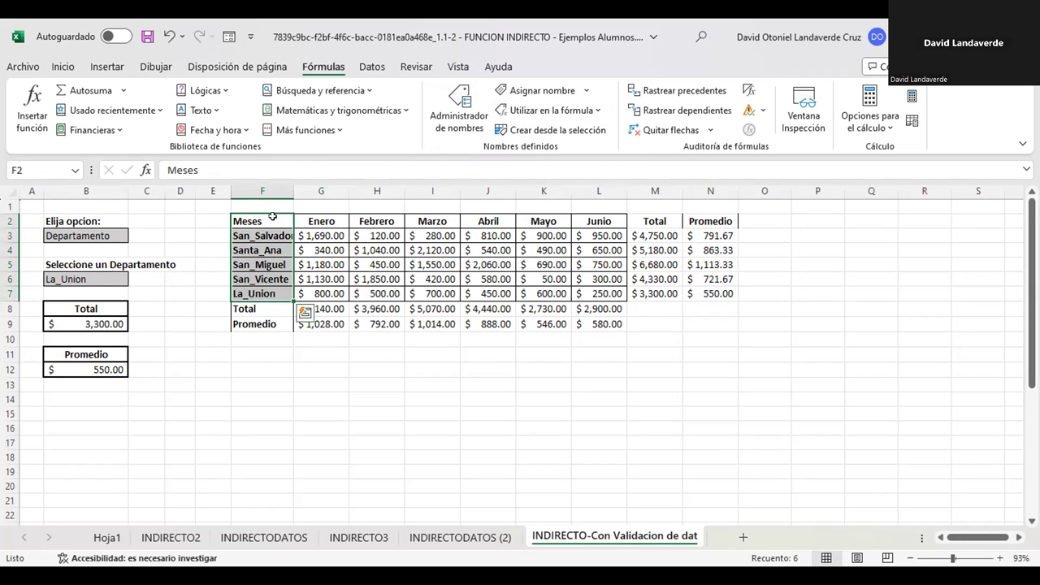
{"action": "left_click_drag", "start_coordinate": [273, 216], "coordinate": [588, 292]}
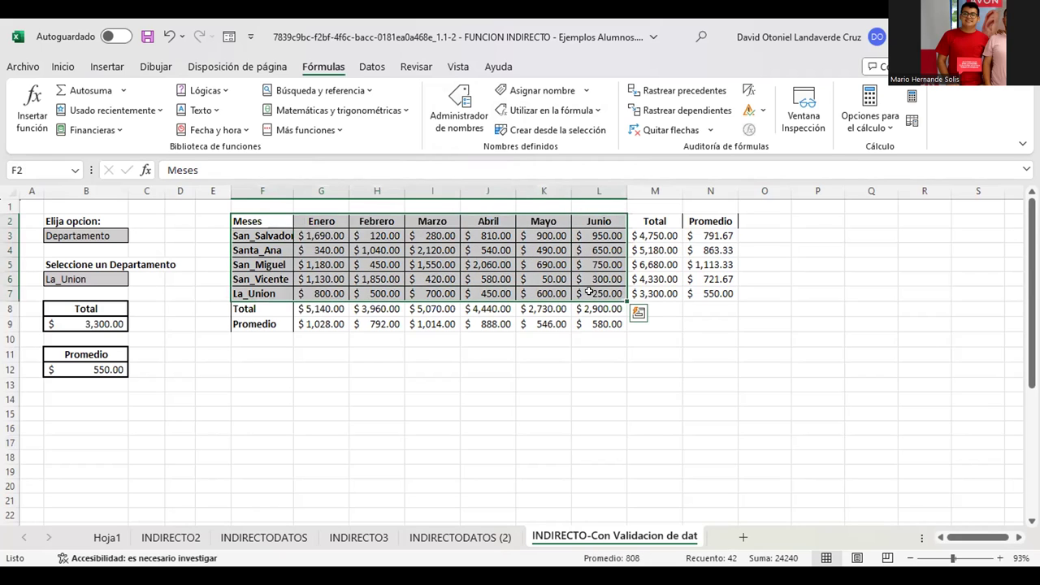
Create names from the Fila superior only, replacing the existing Enero–Junio definitions.
{"action": "left_click", "coordinate": [542, 132]}
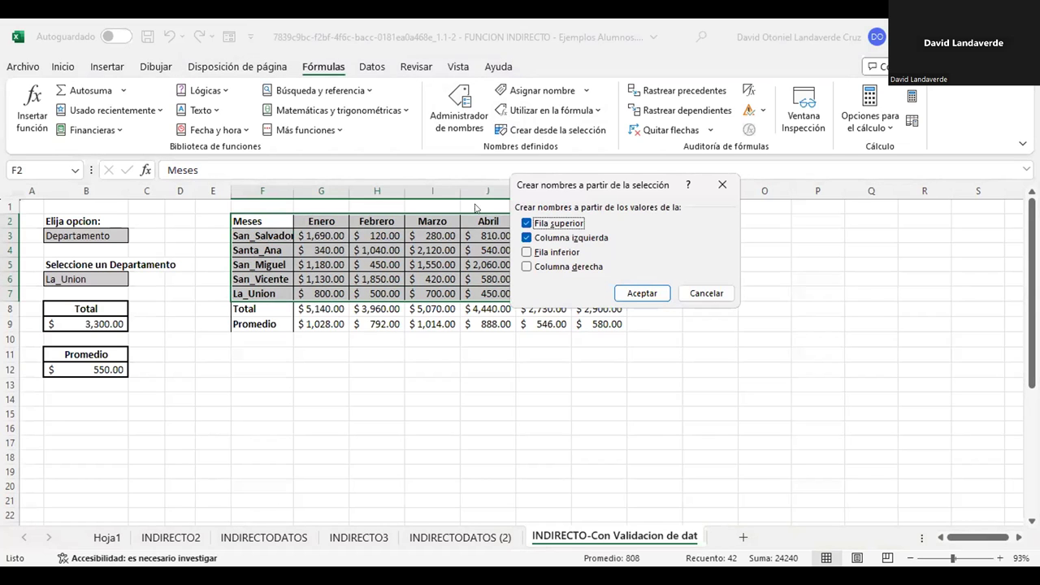
{"action": "left_click", "coordinate": [526, 237]}
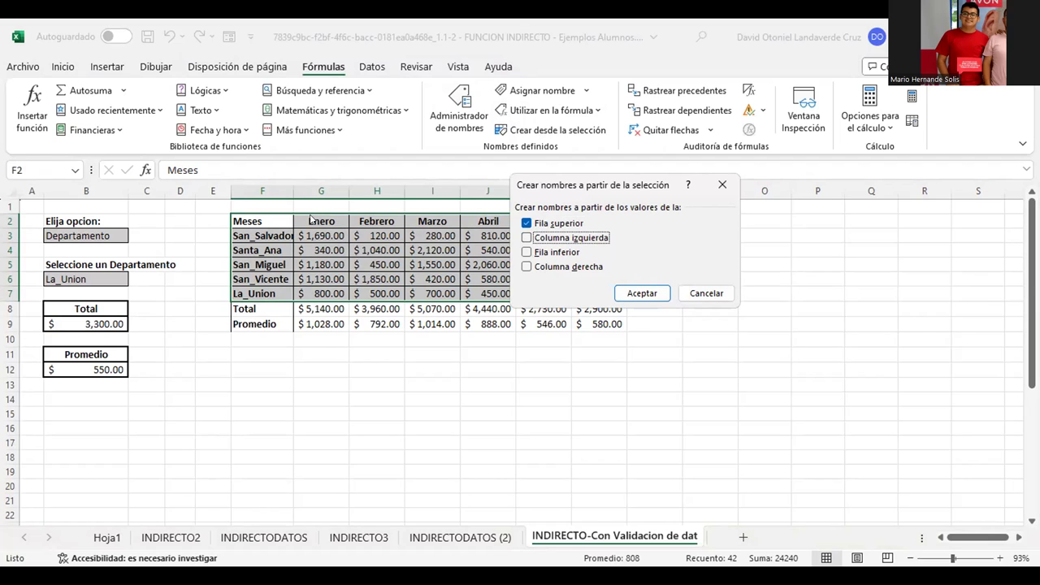
{"action": "left_click", "coordinate": [629, 294]}
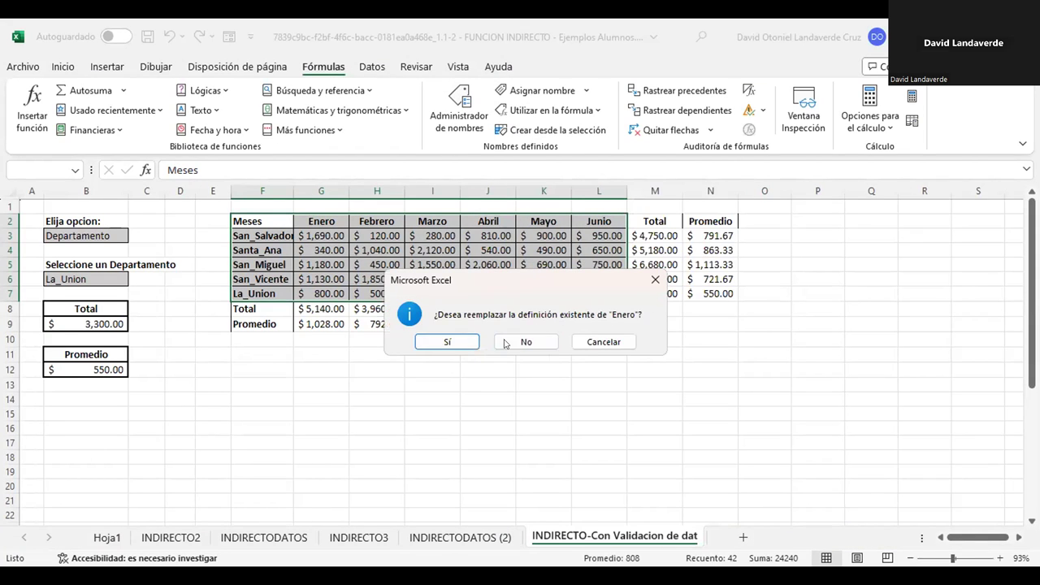
{"action": "left_click", "coordinate": [452, 344]}
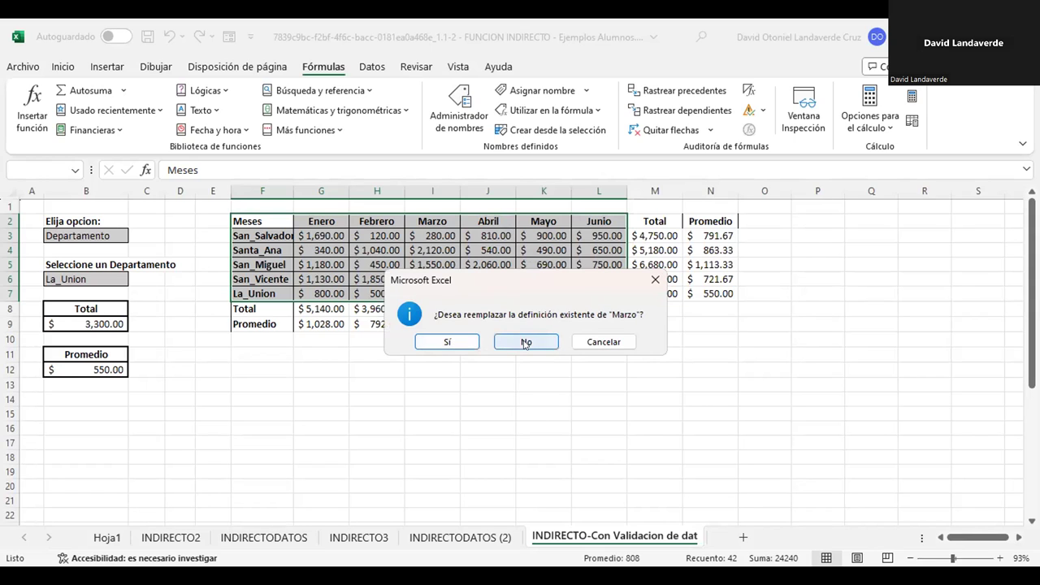
{"action": "left_click", "coordinate": [469, 347]}
{"action": "left_click", "coordinate": [469, 346]}
{"action": "left_click", "coordinate": [467, 342]}
{"action": "left_click", "coordinate": [467, 342]}
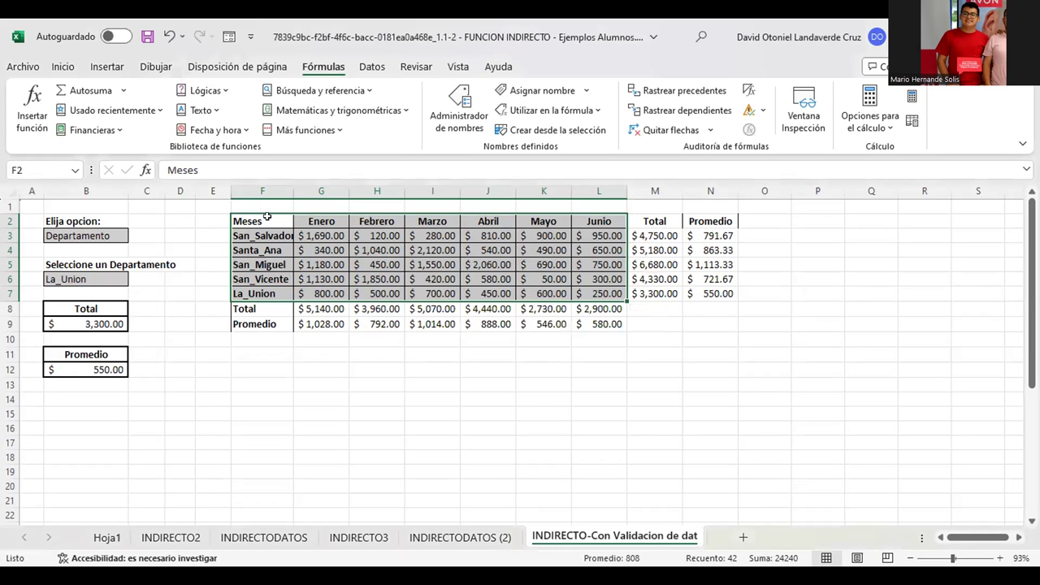
{"action": "left_click", "coordinate": [267, 214]}
{"action": "left_click_drag", "start_coordinate": [268, 236], "coordinate": [266, 282]}
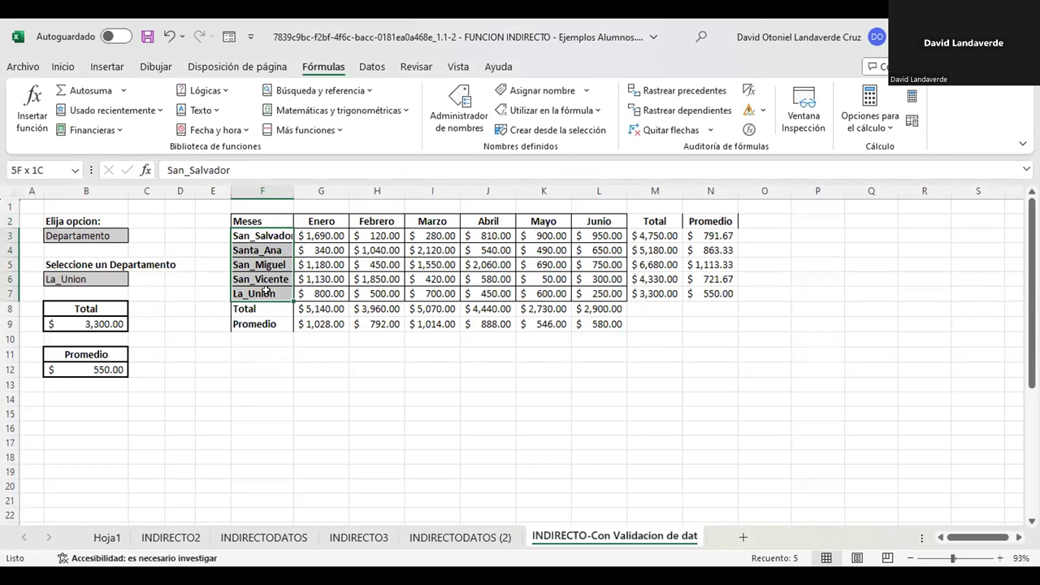
{"action": "left_click", "coordinate": [264, 218]}
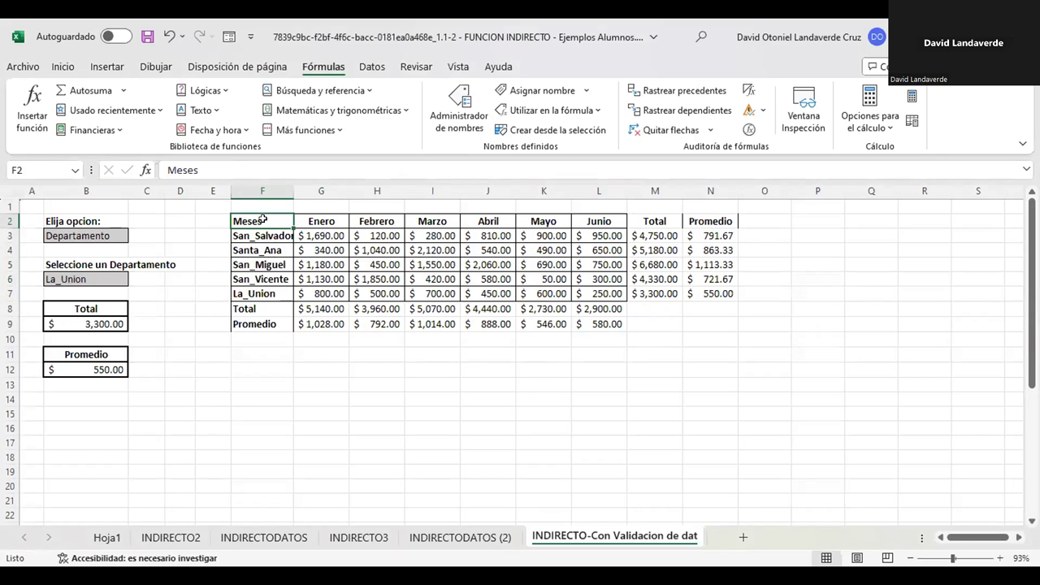
{"action": "left_click", "coordinate": [266, 231]}
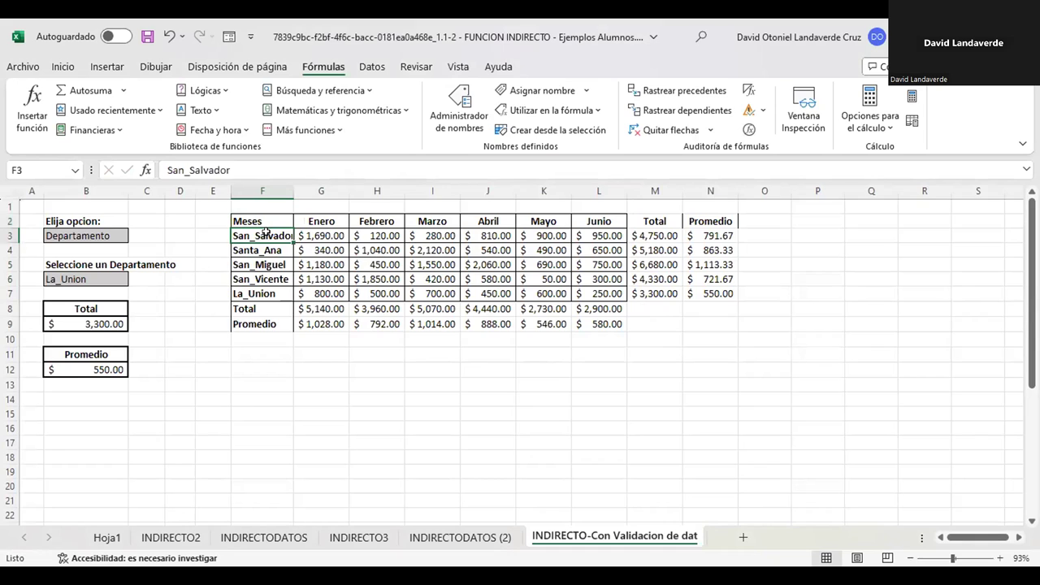
{"action": "left_click_drag", "start_coordinate": [265, 232], "coordinate": [264, 293]}
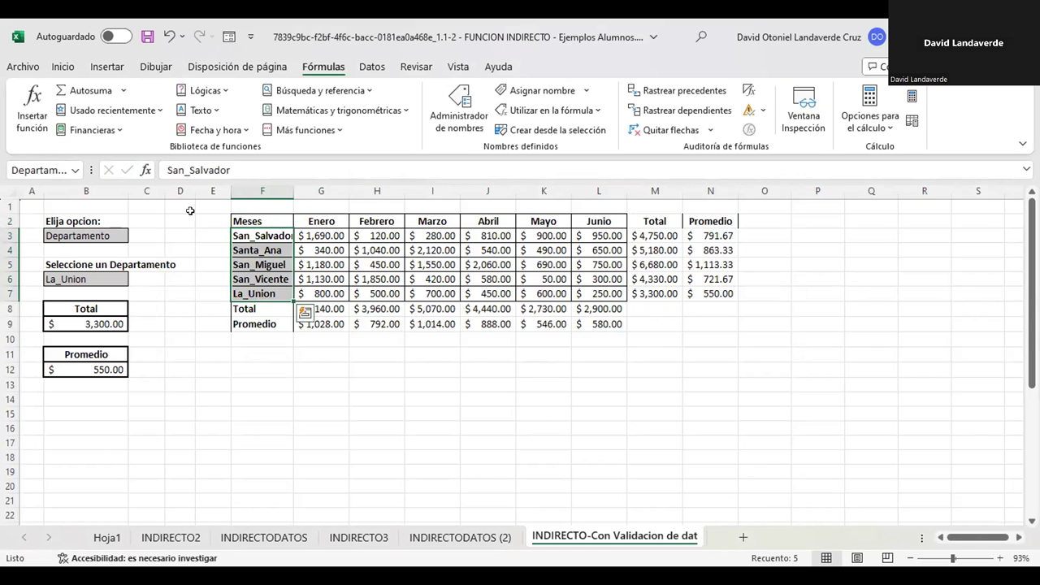
{"action": "left_click", "coordinate": [296, 367]}
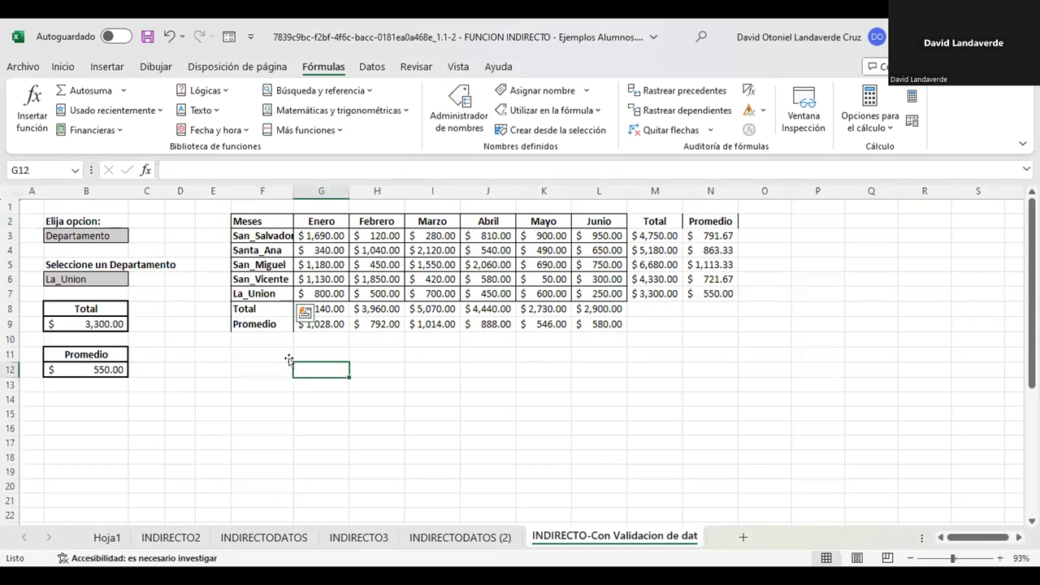
{"action": "left_click_drag", "start_coordinate": [321, 232], "coordinate": [325, 291]}
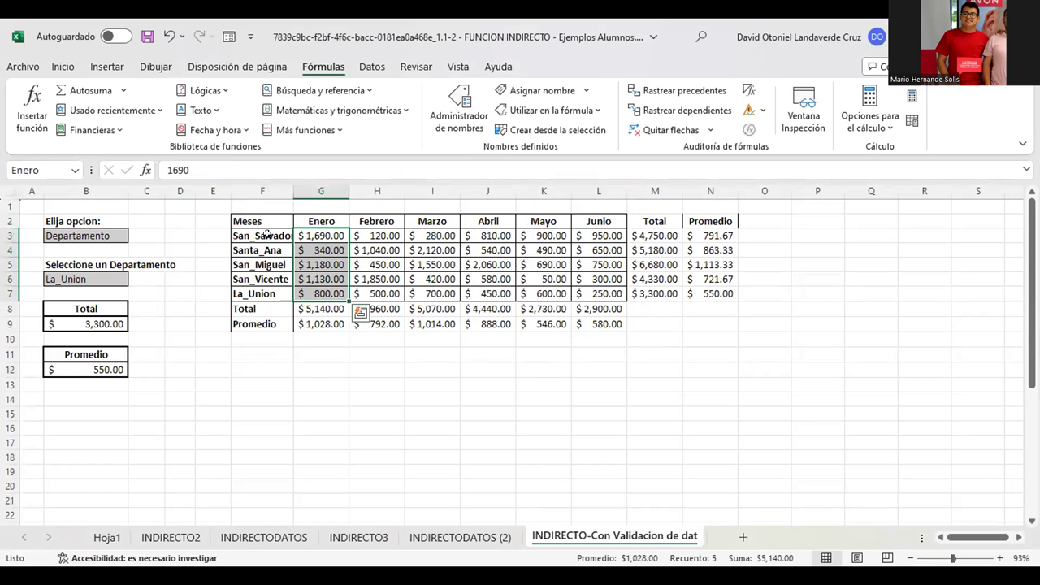
{"action": "left_click_drag", "start_coordinate": [266, 234], "coordinate": [275, 293]}
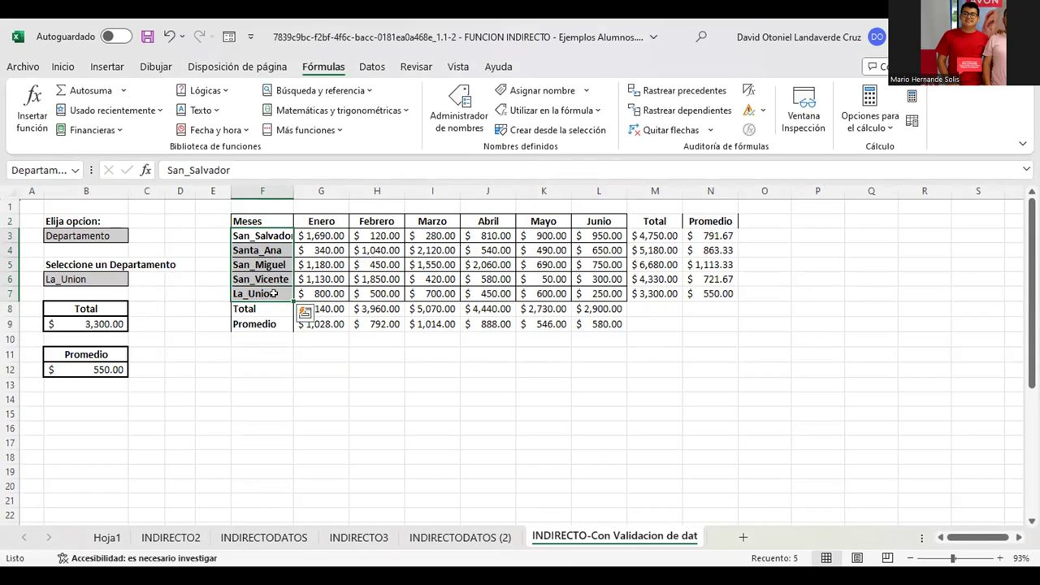
{"action": "left_click", "coordinate": [76, 170]}
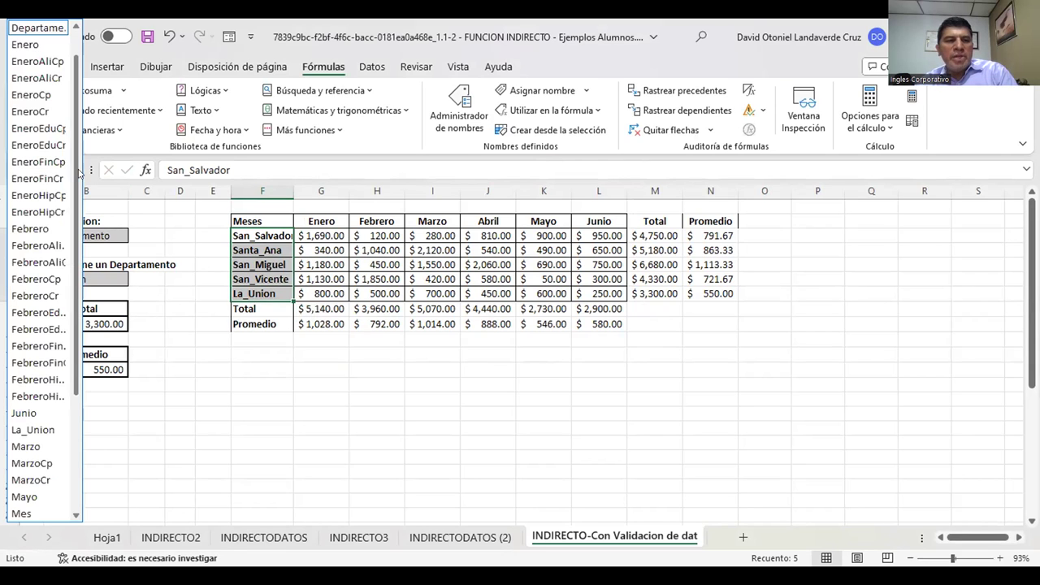
{"action": "left_click", "coordinate": [247, 351]}
{"action": "left_click", "coordinate": [315, 363]}
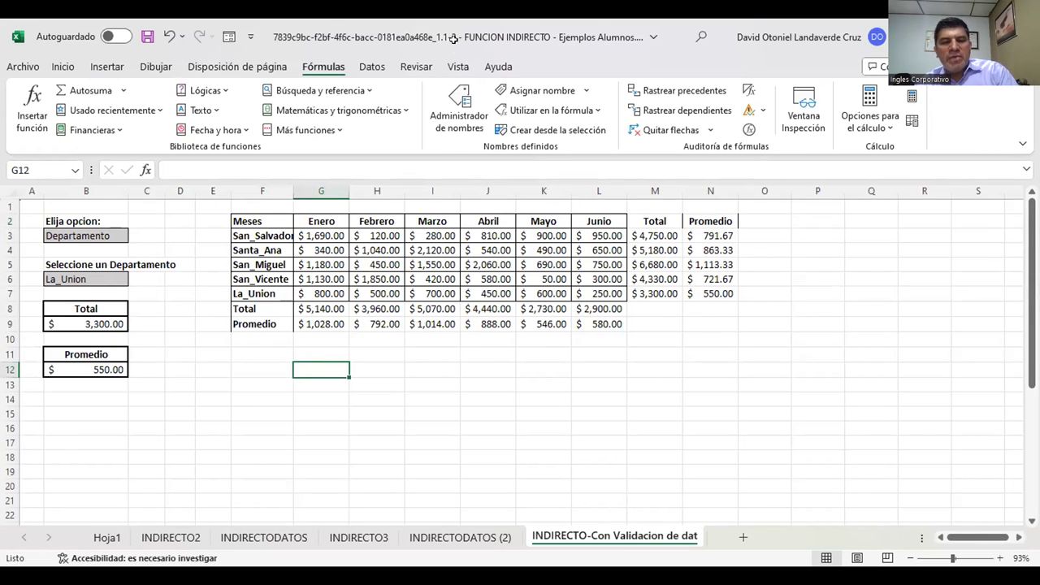
{"action": "left_click", "coordinate": [323, 384]}
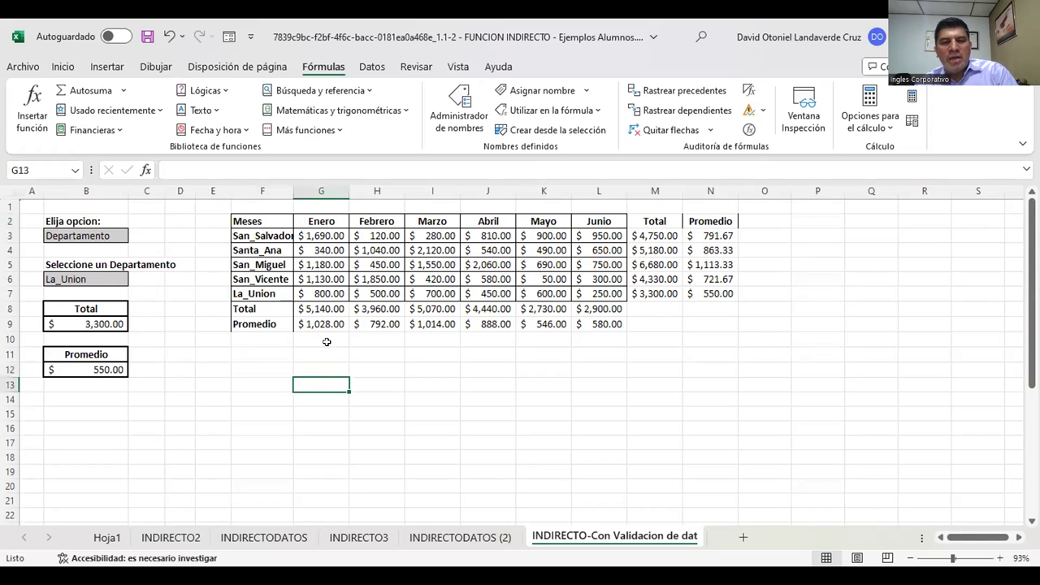
{"action": "left_click", "coordinate": [321, 220]}
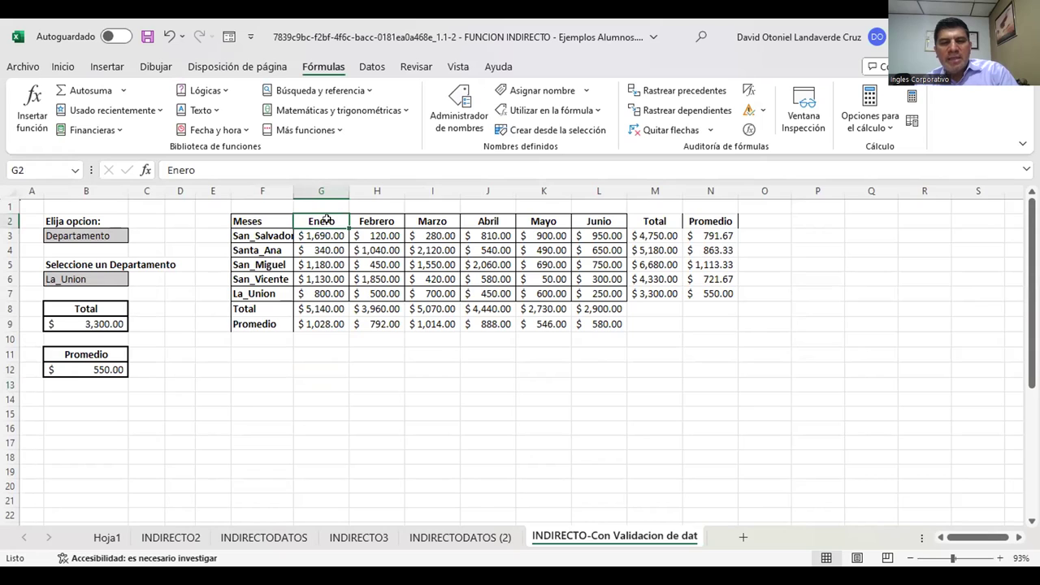
{"action": "left_click_drag", "start_coordinate": [321, 234], "coordinate": [315, 291]}
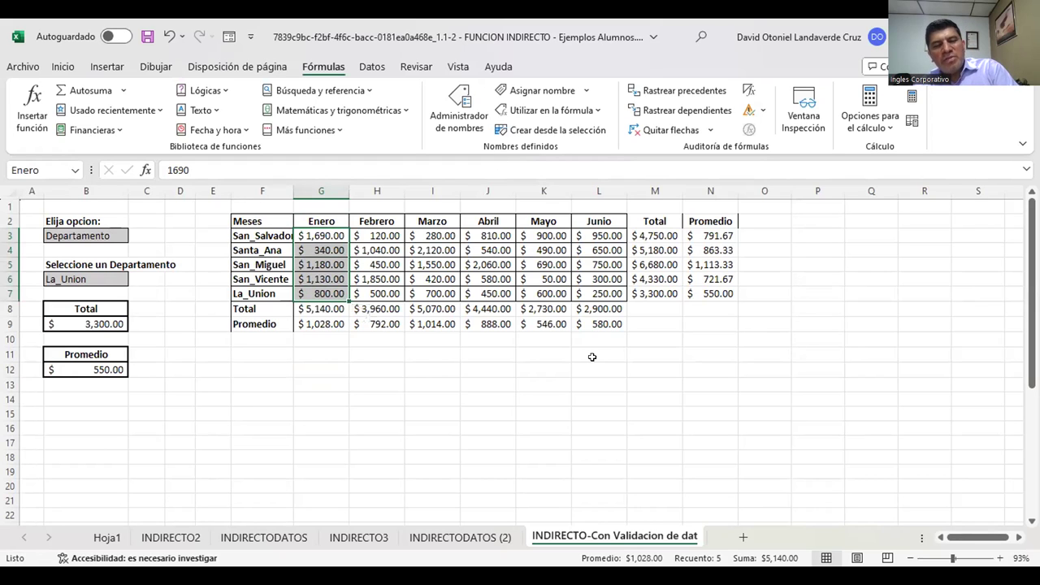
{"action": "left_click", "coordinate": [592, 357]}
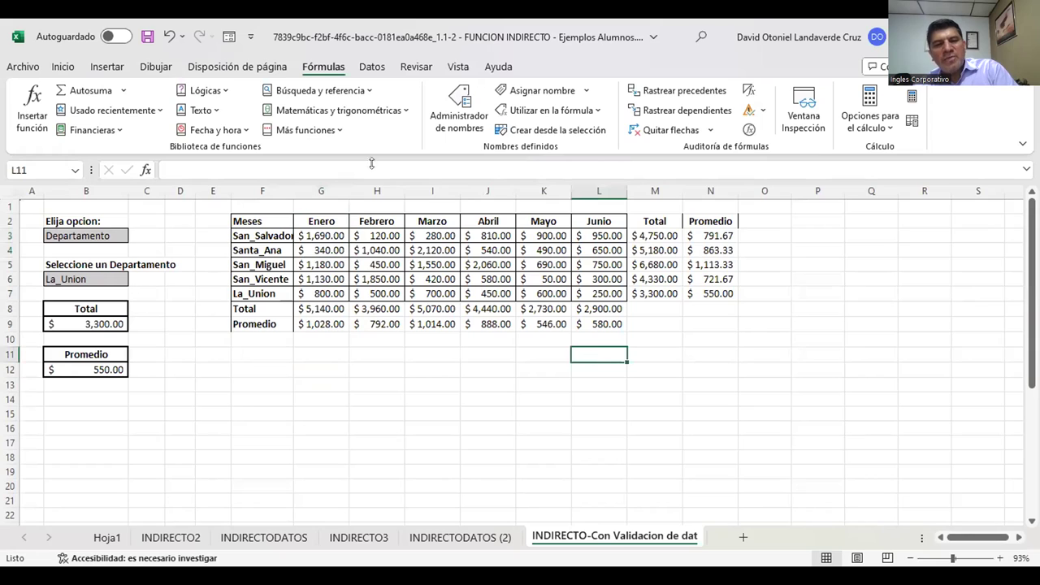
{"action": "left_click", "coordinate": [372, 234]}
{"action": "left_click_drag", "start_coordinate": [375, 252], "coordinate": [383, 292]}
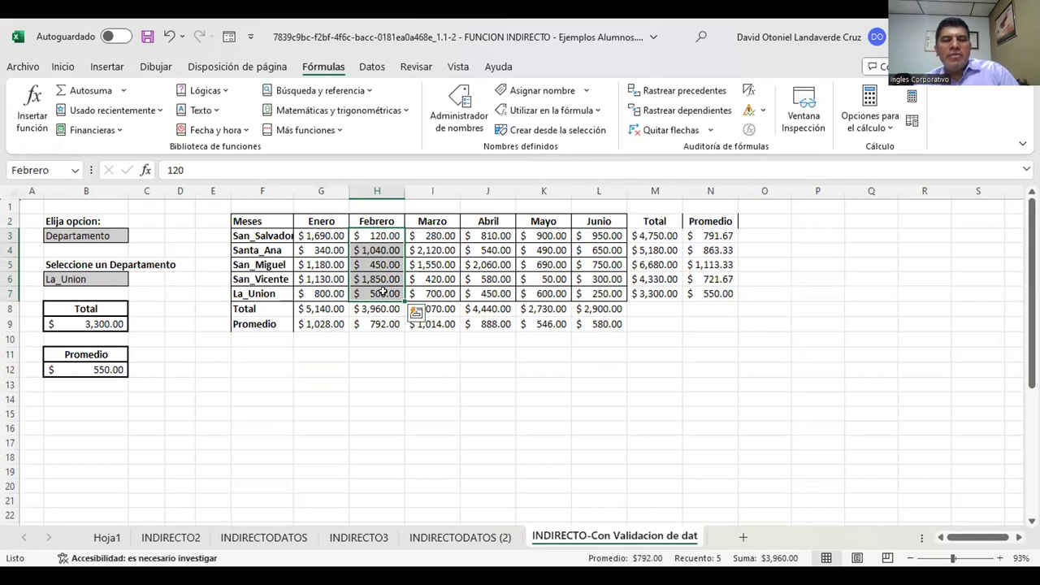
{"action": "left_click", "coordinate": [413, 344]}
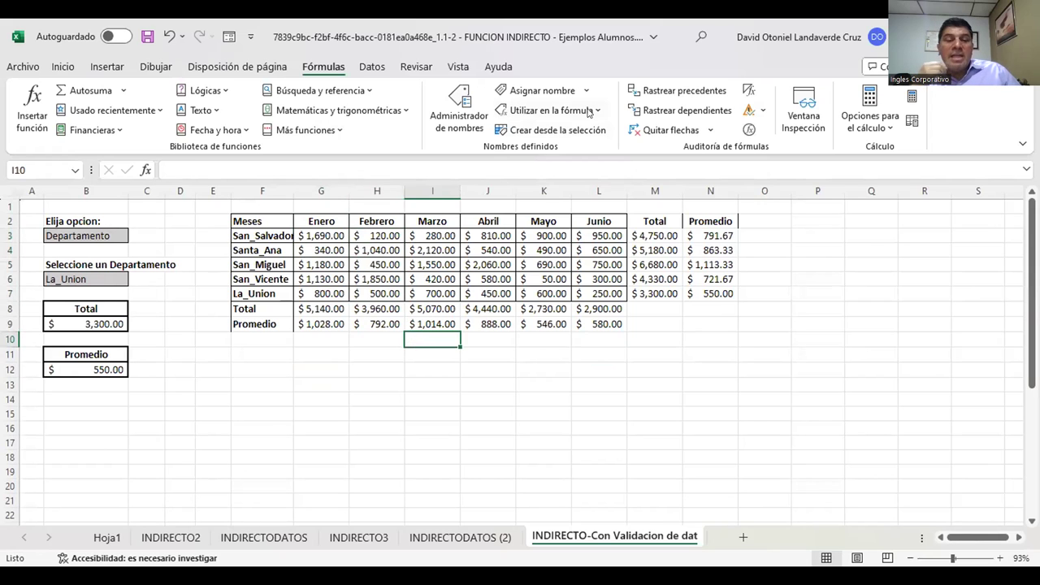
{"action": "left_click", "coordinate": [517, 387]}
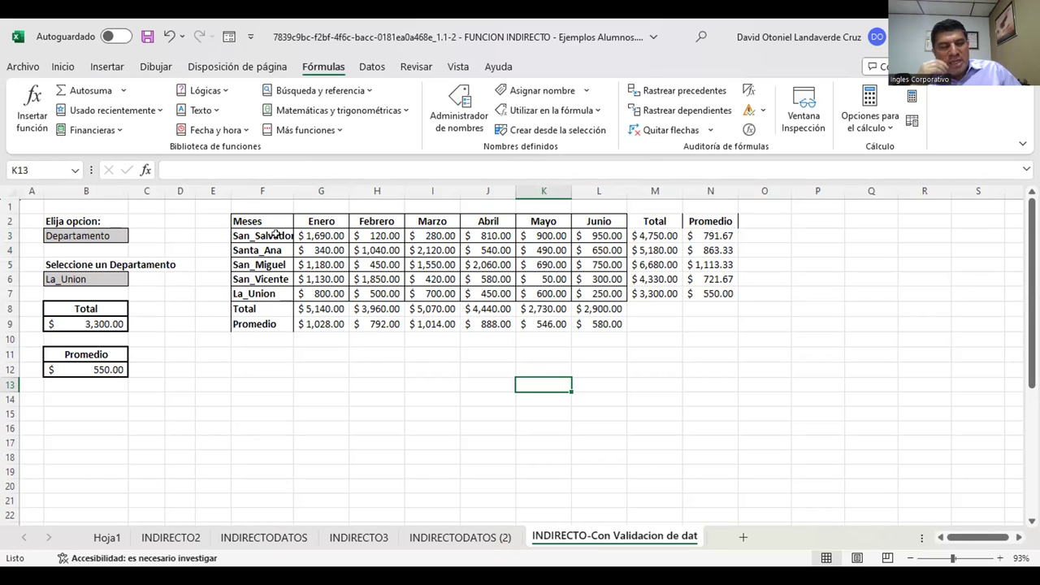
{"action": "left_click", "coordinate": [277, 234]}
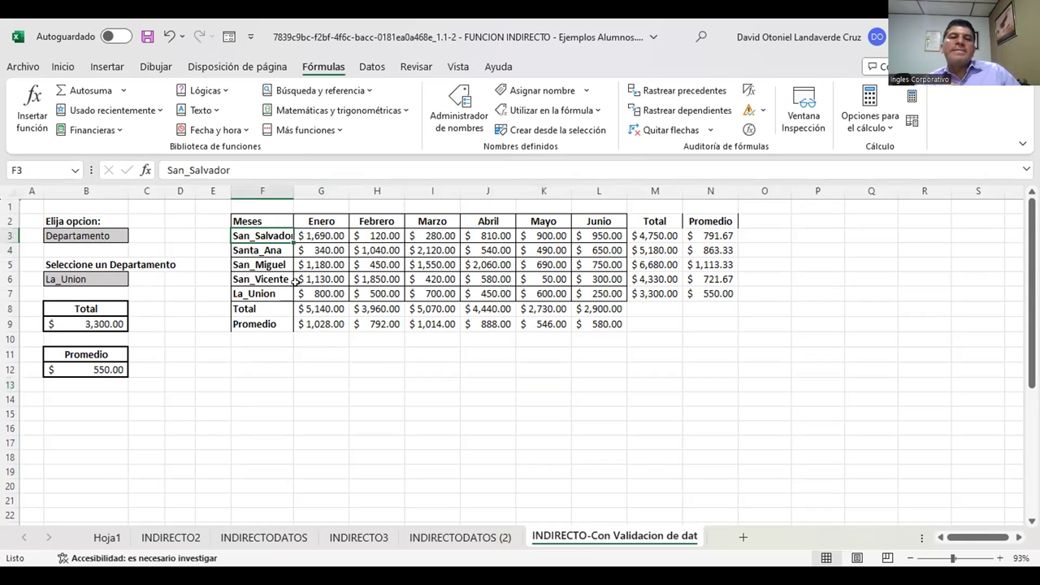
{"action": "left_click", "coordinate": [348, 394]}
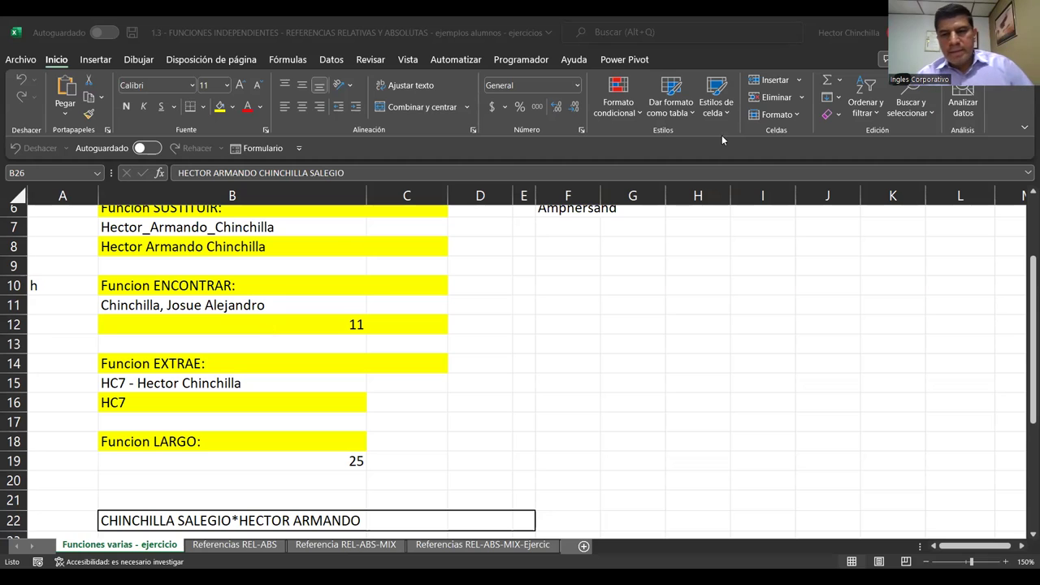
{"action": "left_click", "coordinate": [244, 345]}
{"action": "scroll", "coordinate": [235, 390], "scroll_direction": "up", "scroll_amount": 2}
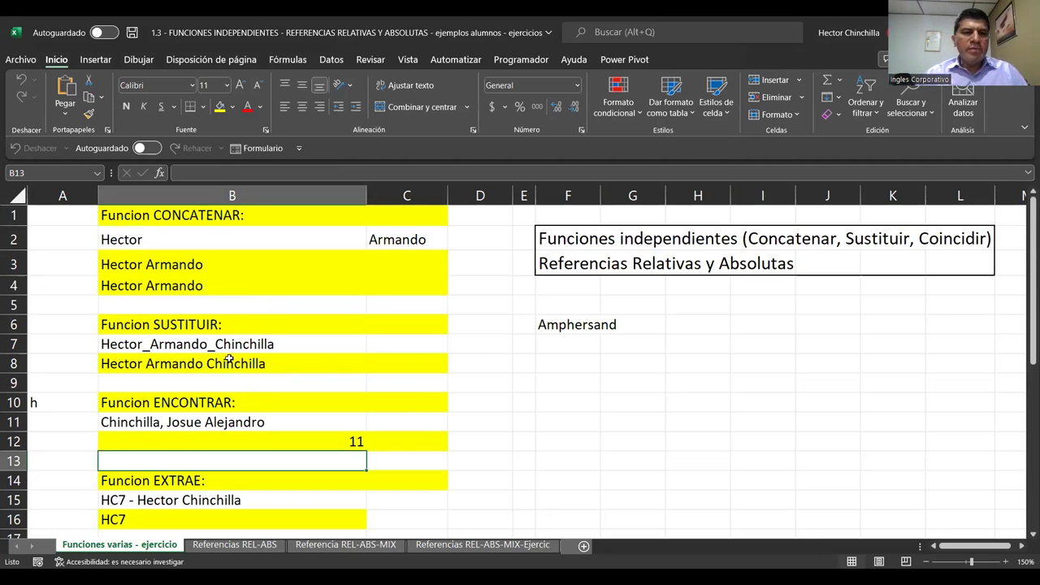
{"action": "scroll", "coordinate": [230, 361], "scroll_direction": "down", "scroll_amount": 1}
{"action": "scroll", "coordinate": [230, 357], "scroll_direction": "down", "scroll_amount": 1}
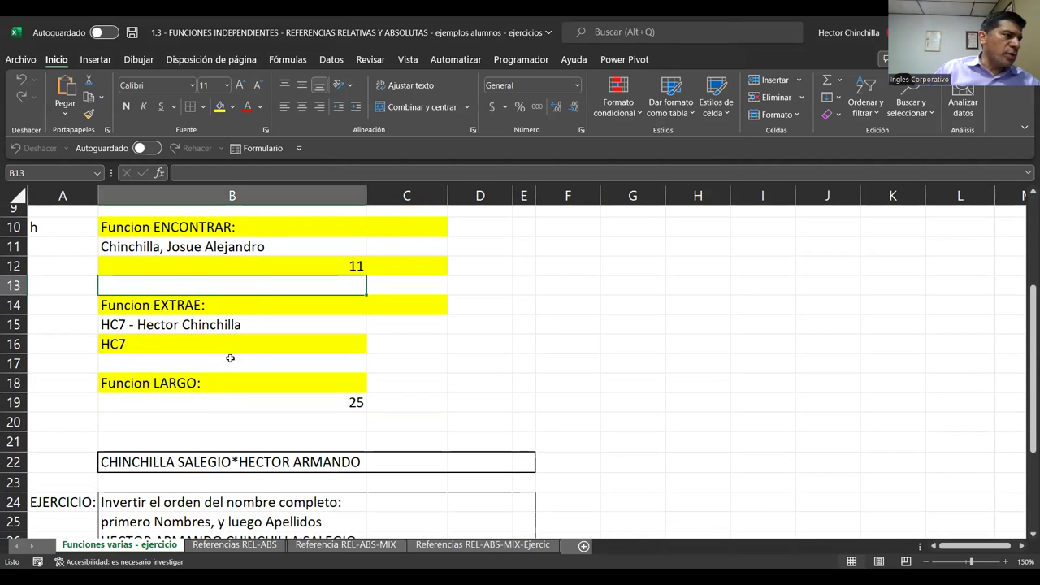
{"action": "scroll", "coordinate": [250, 341], "scroll_direction": "down", "scroll_amount": 2}
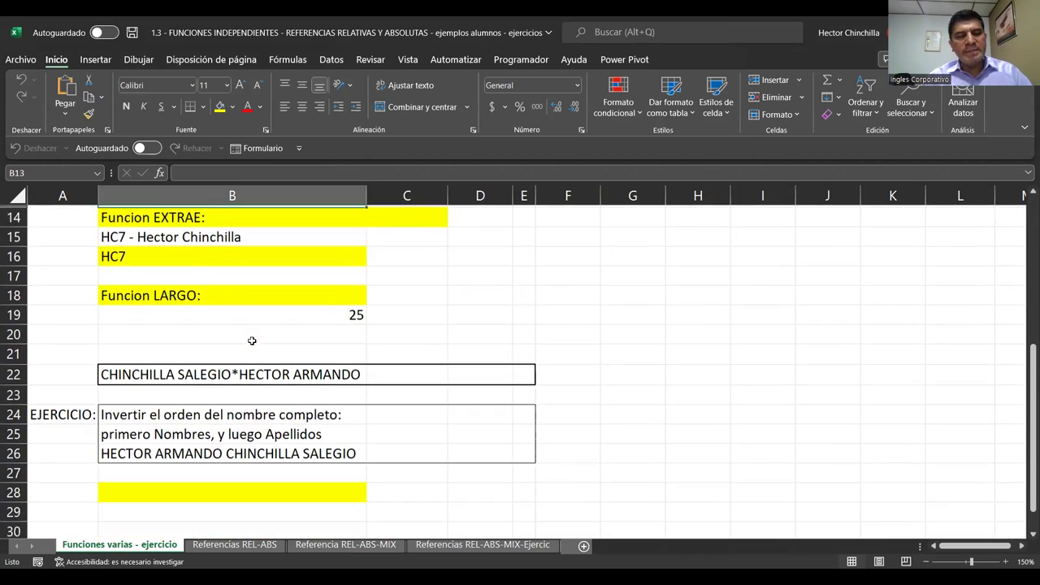
{"action": "scroll", "coordinate": [259, 345], "scroll_direction": "up", "scroll_amount": 2}
{"action": "scroll", "coordinate": [259, 345], "scroll_direction": "down", "scroll_amount": 2}
{"action": "scroll", "coordinate": [259, 346], "scroll_direction": "down", "scroll_amount": 1}
{"action": "scroll", "coordinate": [259, 346], "scroll_direction": "up", "scroll_amount": 2}
{"action": "scroll", "coordinate": [259, 346], "scroll_direction": "up", "scroll_amount": 1}
{"action": "scroll", "coordinate": [259, 345], "scroll_direction": "down", "scroll_amount": 2}
{"action": "scroll", "coordinate": [259, 345], "scroll_direction": "down", "scroll_amount": 1}
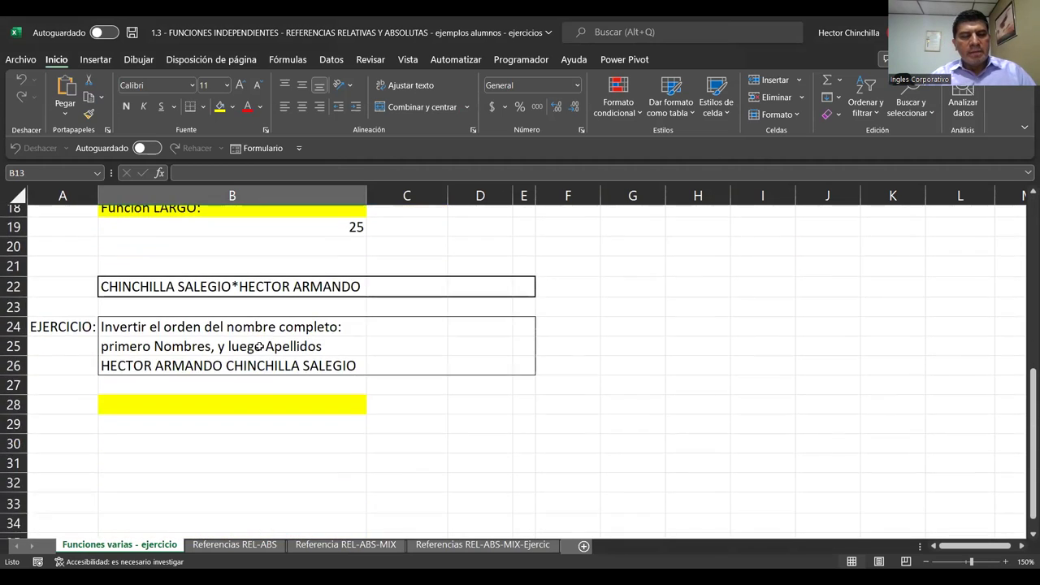
{"action": "scroll", "coordinate": [259, 348], "scroll_direction": "up", "scroll_amount": 2}
{"action": "scroll", "coordinate": [259, 348], "scroll_direction": "up", "scroll_amount": 2}
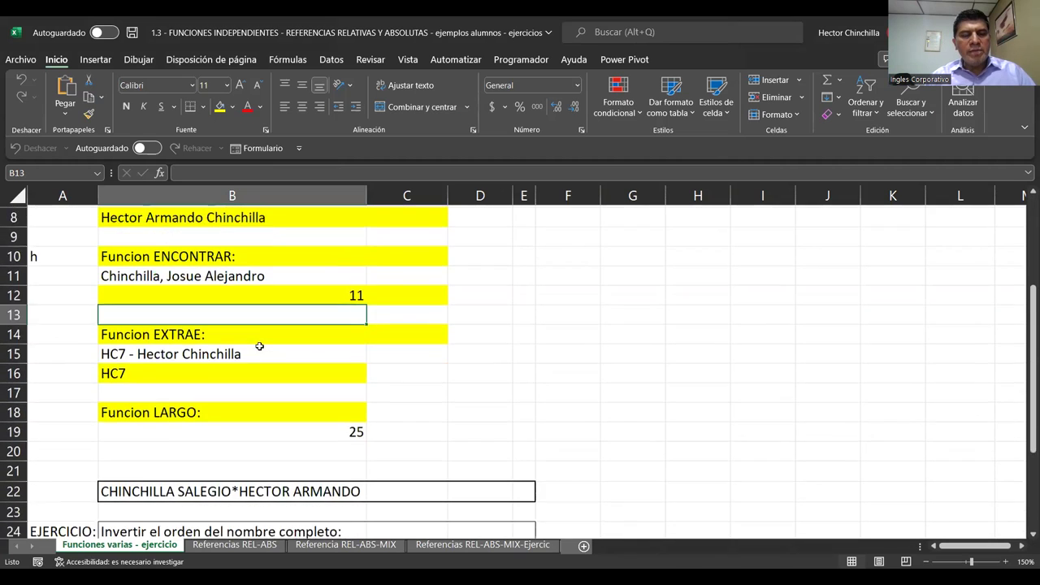
{"action": "scroll", "coordinate": [254, 366], "scroll_direction": "down", "scroll_amount": 1}
{"action": "left_click", "coordinate": [247, 401]}
{"action": "scroll", "coordinate": [208, 452], "scroll_direction": "down", "scroll_amount": 2}
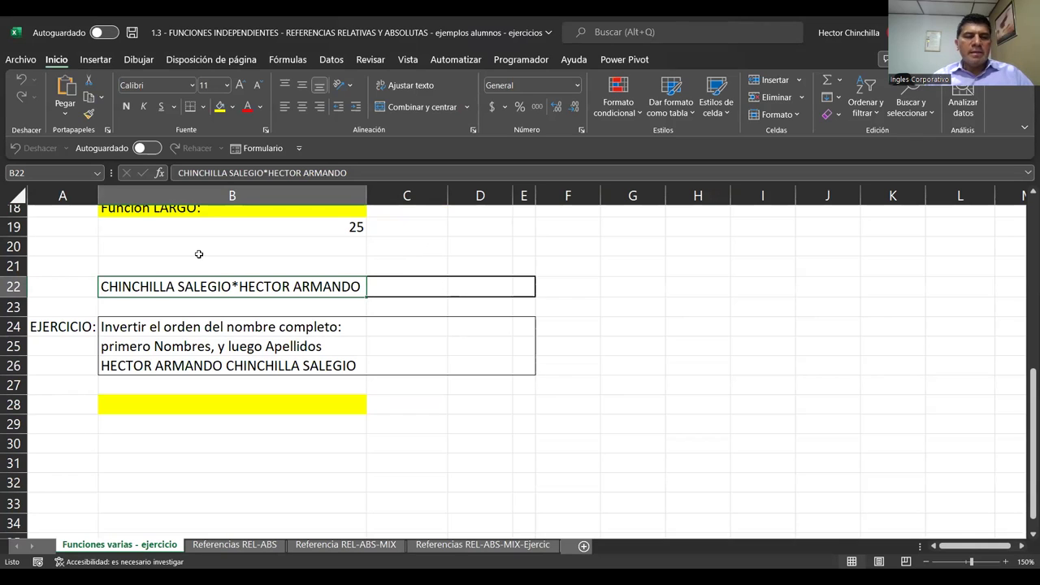
{"action": "left_click", "coordinate": [238, 268]}
{"action": "key", "text": "Down"}
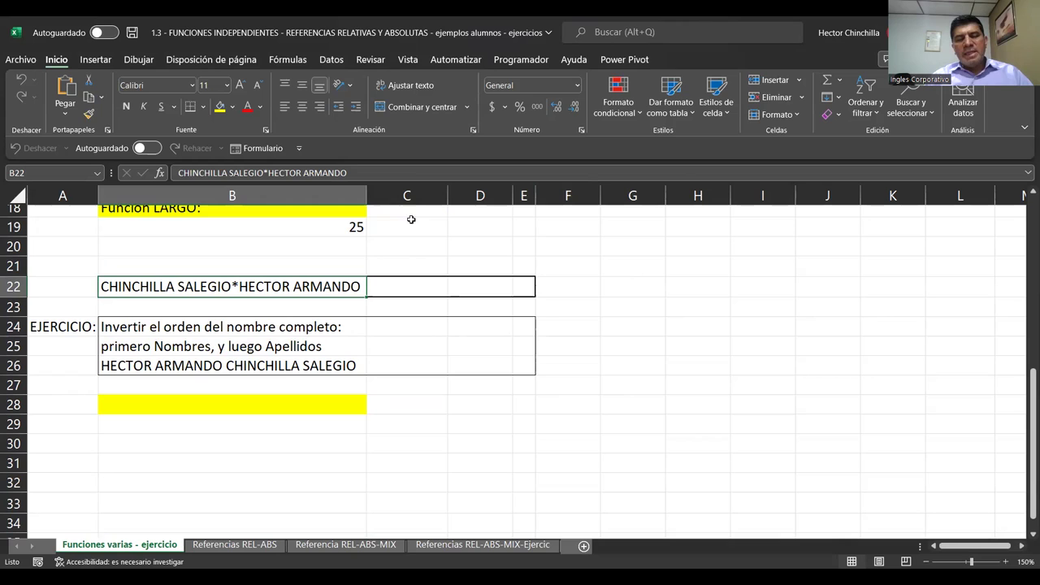
{"action": "left_click", "coordinate": [157, 369]}
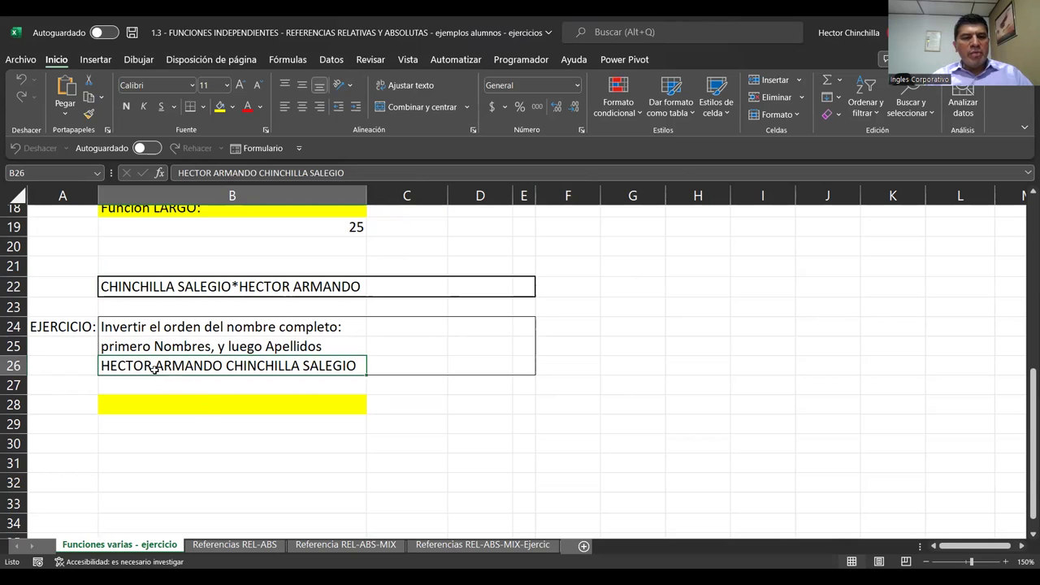
{"action": "left_click", "coordinate": [182, 291]}
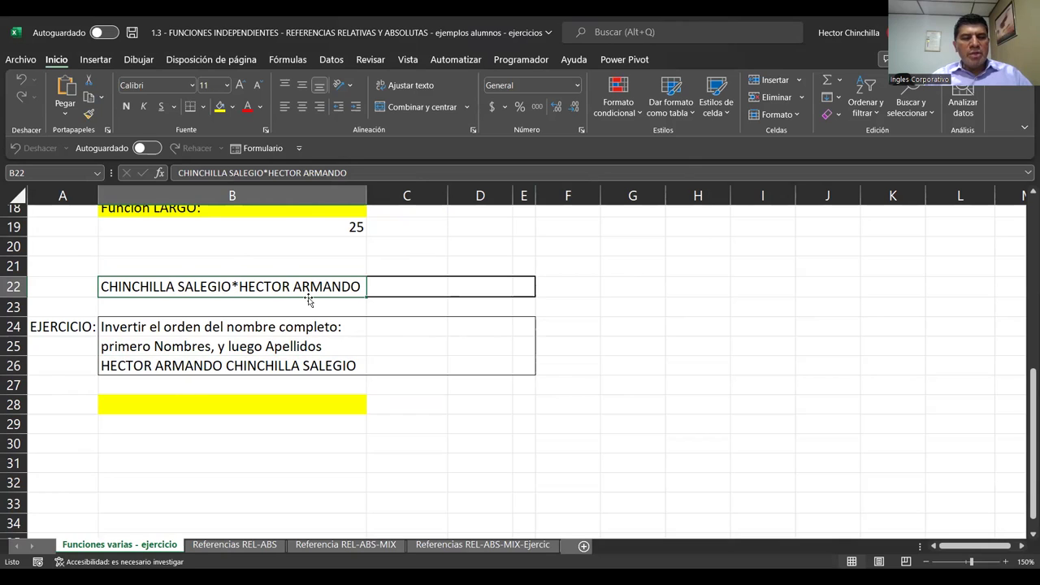
{"action": "left_click", "coordinate": [221, 248]}
{"action": "scroll", "coordinate": [181, 324], "scroll_direction": "up", "scroll_amount": 1}
{"action": "scroll", "coordinate": [182, 324], "scroll_direction": "up", "scroll_amount": 1}
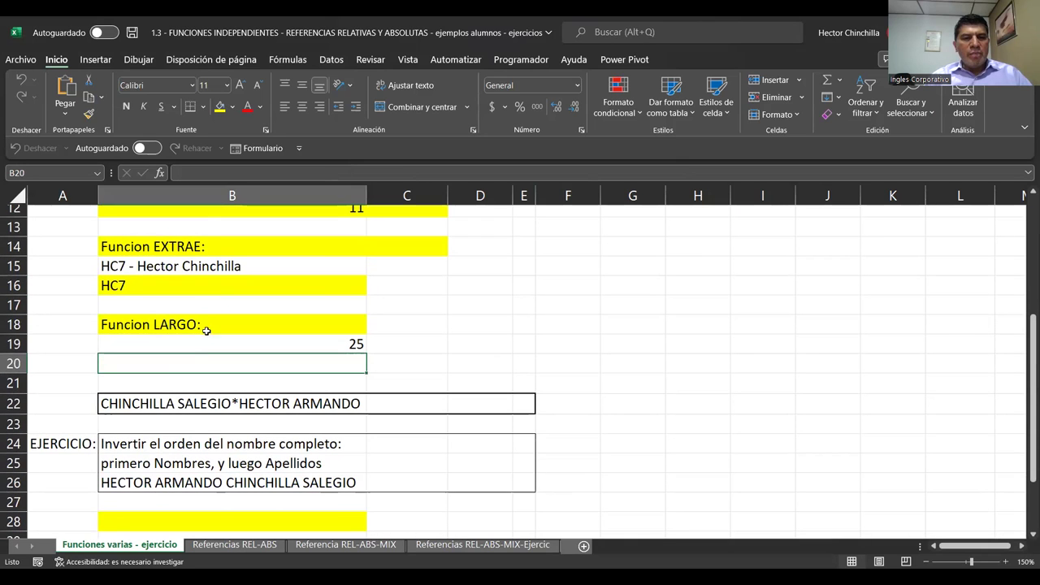
{"action": "left_click", "coordinate": [191, 344]}
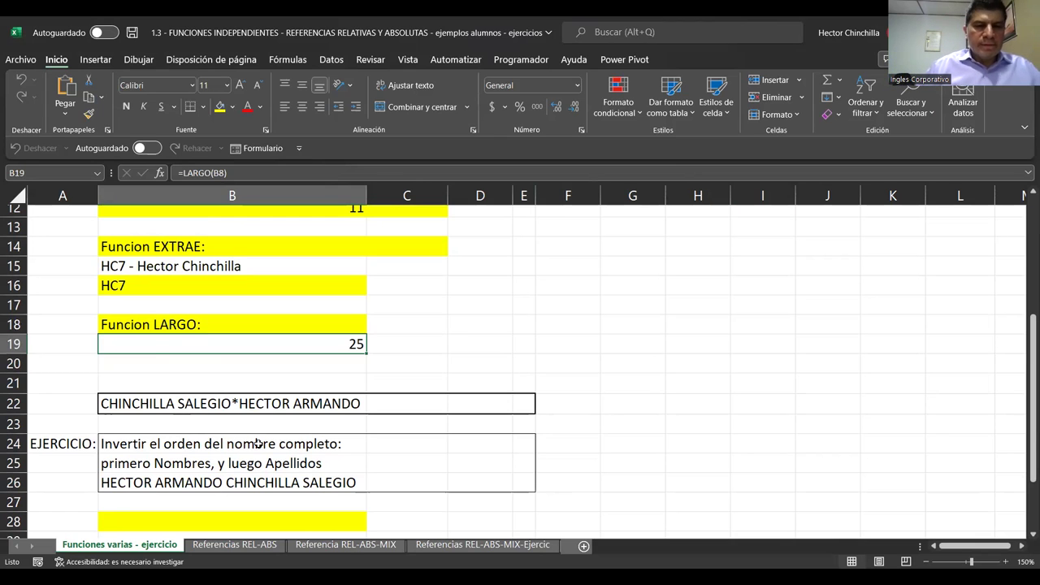
{"action": "left_click", "coordinate": [208, 307]}
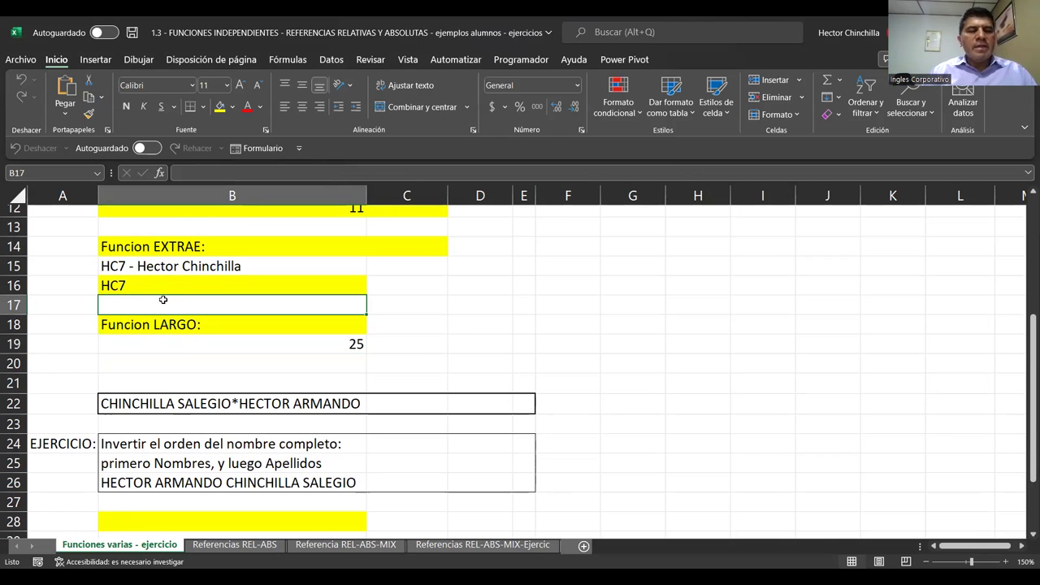
{"action": "scroll", "coordinate": [170, 292], "scroll_direction": "up", "scroll_amount": 2}
{"action": "scroll", "coordinate": [174, 280], "scroll_direction": "up", "scroll_amount": 1}
{"action": "scroll", "coordinate": [175, 277], "scroll_direction": "down", "scroll_amount": 1}
{"action": "scroll", "coordinate": [175, 277], "scroll_direction": "up", "scroll_amount": 2}
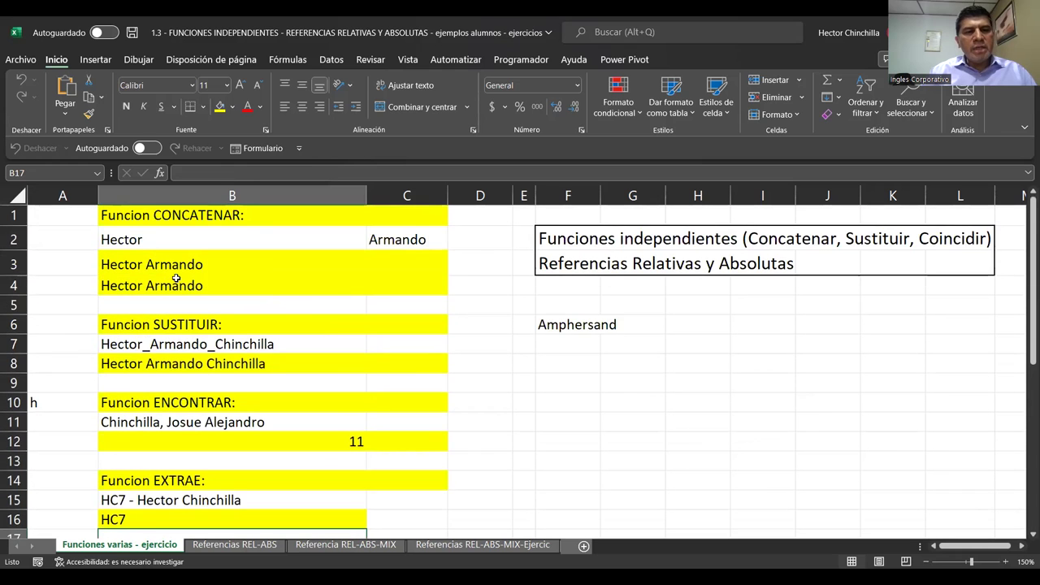
{"action": "scroll", "coordinate": [176, 279], "scroll_direction": "down", "scroll_amount": 1}
{"action": "scroll", "coordinate": [176, 279], "scroll_direction": "down", "scroll_amount": 2}
{"action": "scroll", "coordinate": [175, 279], "scroll_direction": "down", "scroll_amount": 1}
{"action": "scroll", "coordinate": [175, 278], "scroll_direction": "up", "scroll_amount": 2}
{"action": "scroll", "coordinate": [176, 281], "scroll_direction": "up", "scroll_amount": 2}
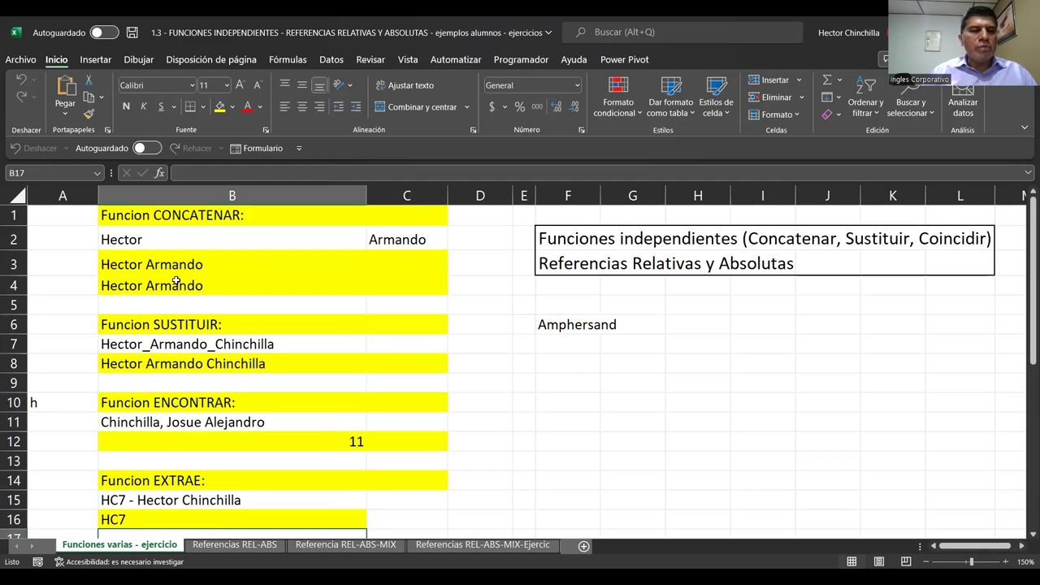
{"action": "scroll", "coordinate": [196, 288], "scroll_direction": "down", "scroll_amount": 2}
{"action": "scroll", "coordinate": [198, 297], "scroll_direction": "down", "scroll_amount": 1}
{"action": "scroll", "coordinate": [199, 309], "scroll_direction": "down", "scroll_amount": 2}
{"action": "left_click", "coordinate": [194, 349]}
{"action": "key", "text": "Down"}
{"action": "key", "text": "Down"}
{"action": "key", "text": "Down"}
{"action": "key", "text": "Down"}
{"action": "key", "text": "Up"}
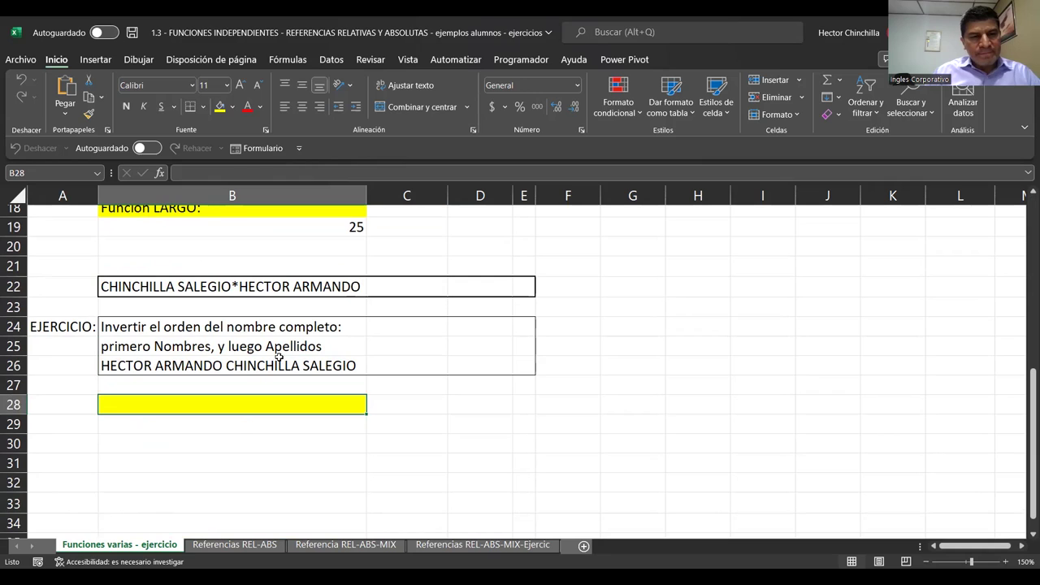
{"action": "left_click", "coordinate": [255, 350]}
{"action": "key", "text": "Down"}
{"action": "key", "text": "Down"}
{"action": "key", "text": "Down"}
{"action": "key", "text": "Up"}
{"action": "key", "text": "Down"}
{"action": "key", "text": "Down"}
{"action": "key", "text": "Down"}
{"action": "key", "text": "Down"}
{"action": "key", "text": "Up"}
{"action": "key", "text": "Up"}
{"action": "key", "text": "Up"}
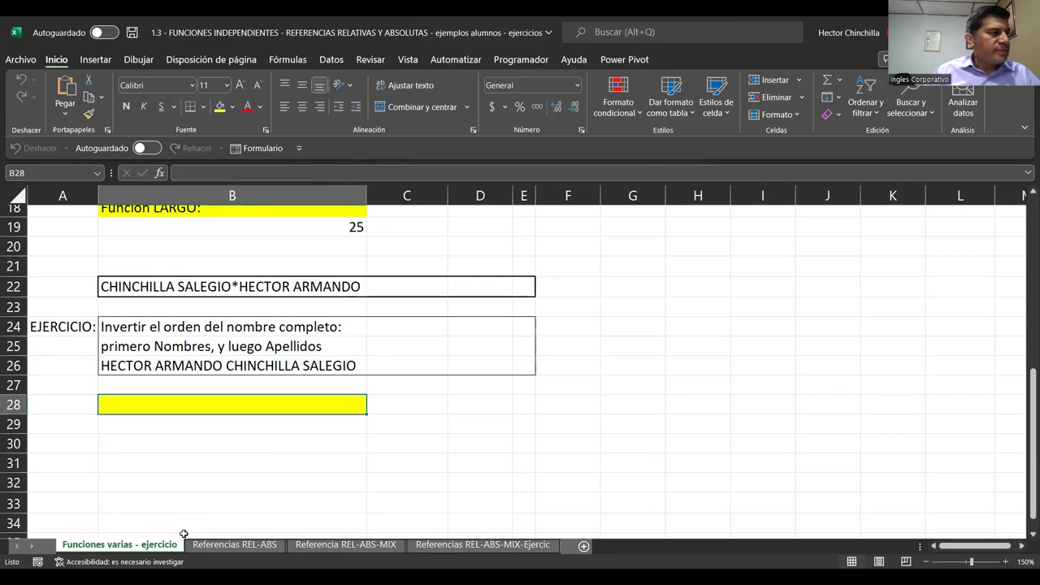
{"action": "key", "text": "Up"}
{"action": "key", "text": "Down"}
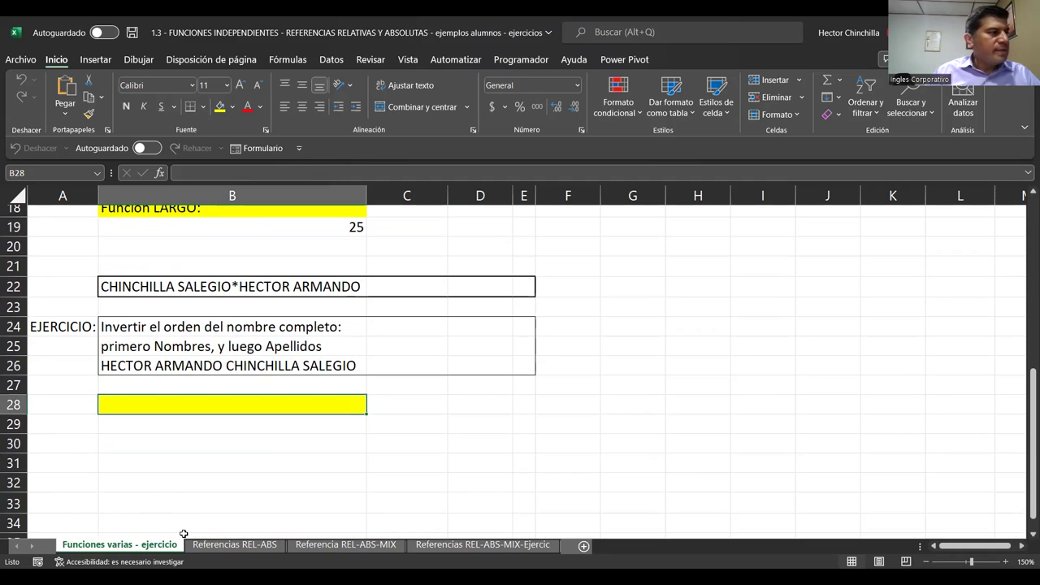
{"action": "key", "text": "Up"}
{"action": "key", "text": "Down"}
{"action": "key", "text": "Up"}
{"action": "key", "text": "Down"}
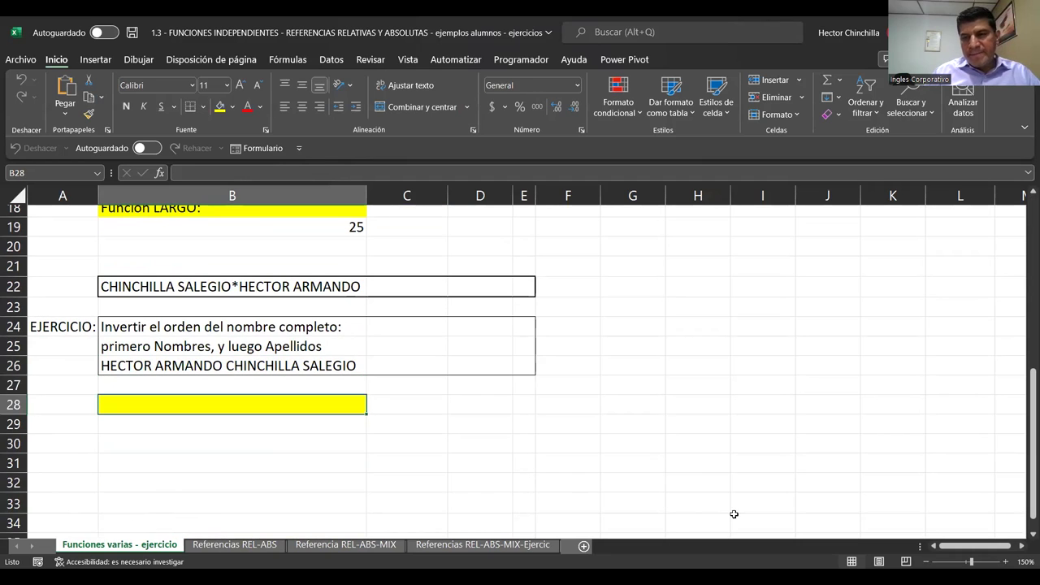
{"action": "left_click", "coordinate": [269, 367]}
{"action": "key", "text": "Up"}
{"action": "key", "text": "Up"}
{"action": "key", "text": "Up"}
{"action": "key", "text": "Down"}
{"action": "key", "text": "Down"}
{"action": "key", "text": "Down"}
{"action": "key", "text": "Down"}
{"action": "key", "text": "Down"}
{"action": "key", "text": "Up"}
{"action": "key", "text": "Up"}
{"action": "key", "text": "Down"}
{"action": "key", "text": "Down"}
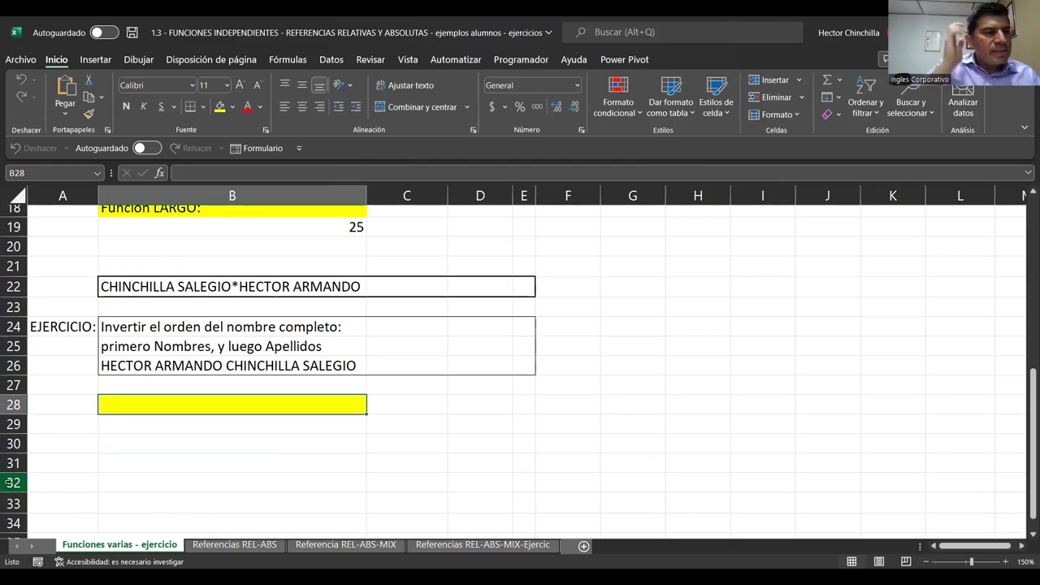
{"action": "key", "text": "Up"}
{"action": "key", "text": "Up"}
{"action": "key", "text": "Up"}
{"action": "key", "text": "Up"}
{"action": "key", "text": "Down"}
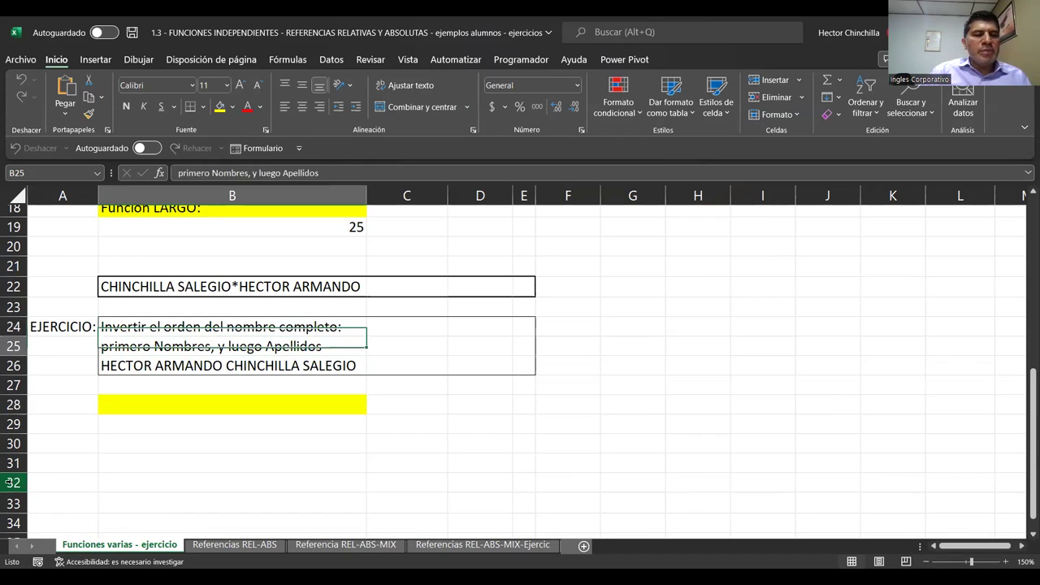
{"action": "key", "text": "Down"}
{"action": "key", "text": "Down"}
{"action": "key", "text": "Down"}
{"action": "key", "text": "Down"}
{"action": "key", "text": "Up"}
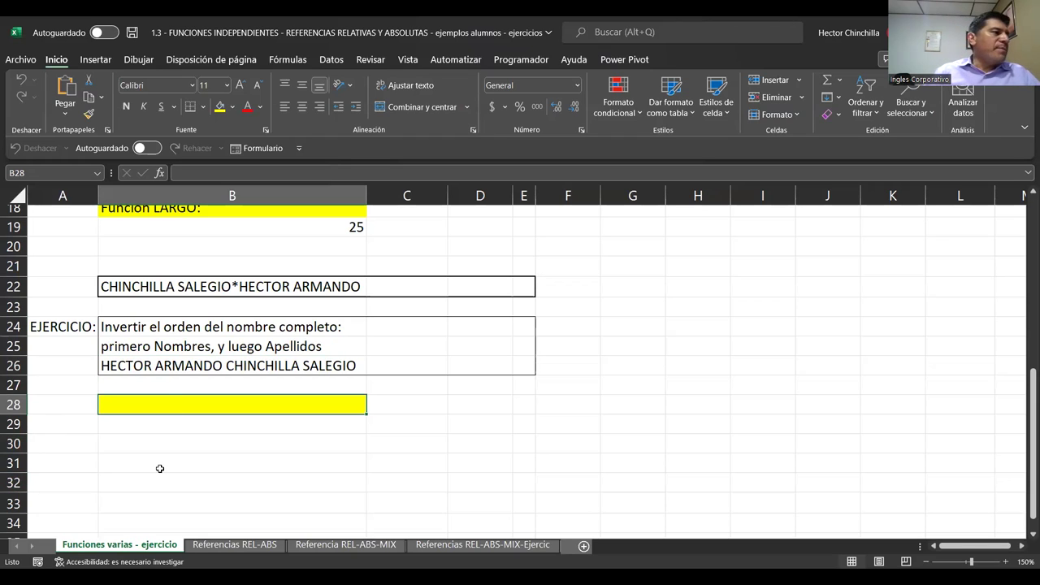
{"action": "type", "text": "{"}
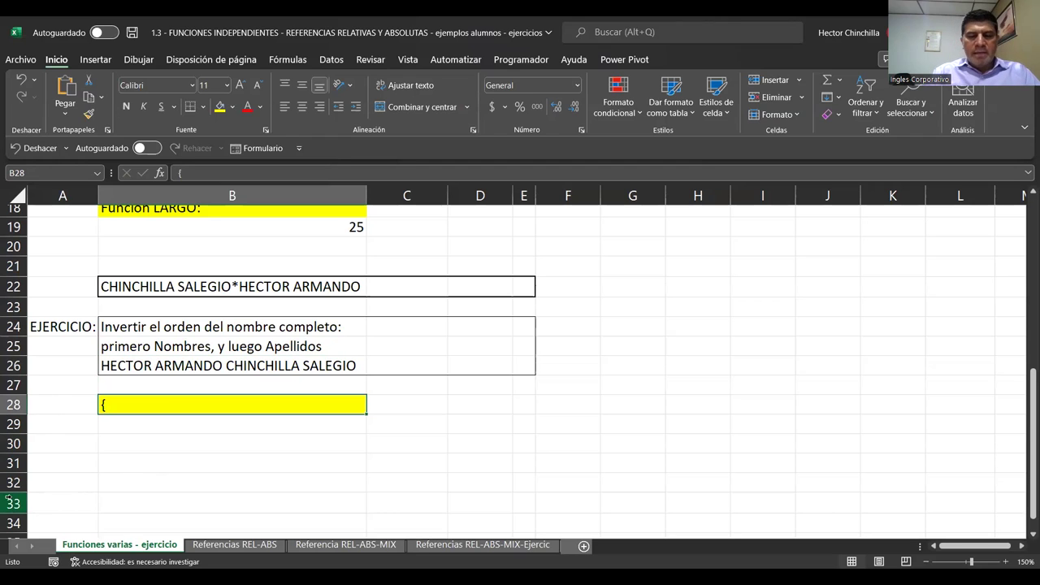
{"action": "key", "text": "BackSpace"}
{"action": "key", "text": "Return"}
{"action": "key", "text": "Up"}
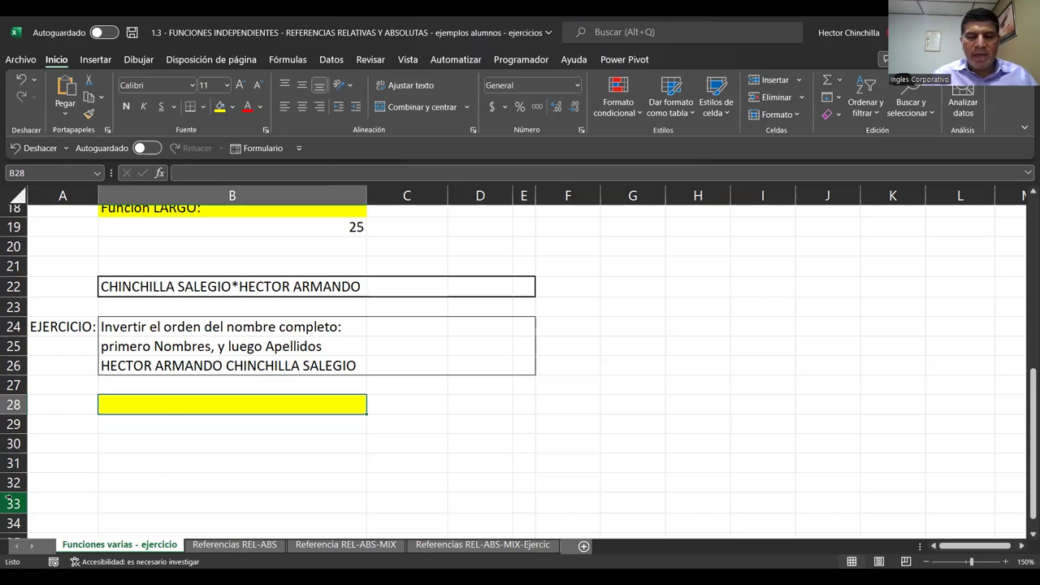
{"action": "left_click", "coordinate": [171, 420]}
{"action": "key", "text": "Up"}
{"action": "key", "text": "Up"}
{"action": "left_click", "coordinate": [232, 404]}
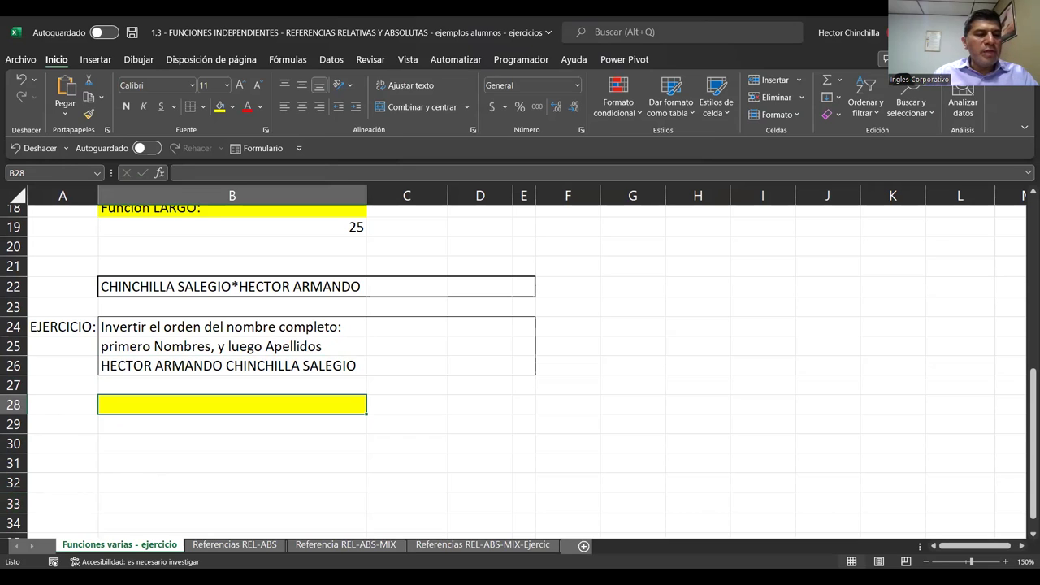
{"action": "key", "text": "Down"}
{"action": "key", "text": "Up"}
{"action": "key", "text": "Down"}
{"action": "key", "text": "Up"}
{"action": "key", "text": "Down"}
{"action": "key", "text": "Up"}
{"action": "key", "text": "Down"}
{"action": "key", "text": "Up"}
{"action": "key", "text": "Down"}
{"action": "key", "text": "Up"}
{"action": "key", "text": "Down"}
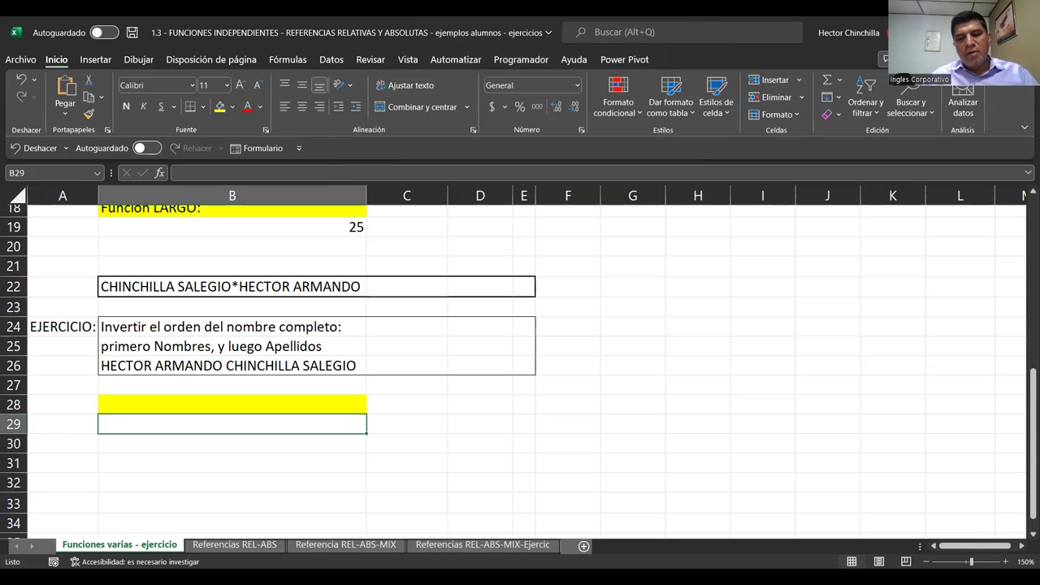
{"action": "key", "text": "Up"}
{"action": "key", "text": "Down"}
{"action": "key", "text": "Up"}
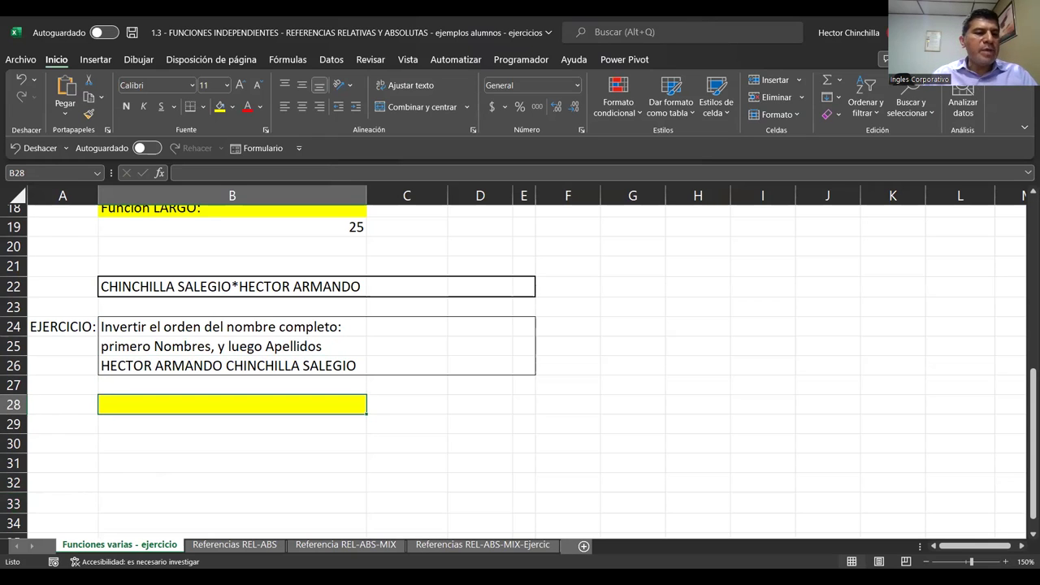
Enter the note 'Encontrar la posicion del *' in B28, then begin a formula in B29.
{"action": "type", "text": "Encontrar l"}
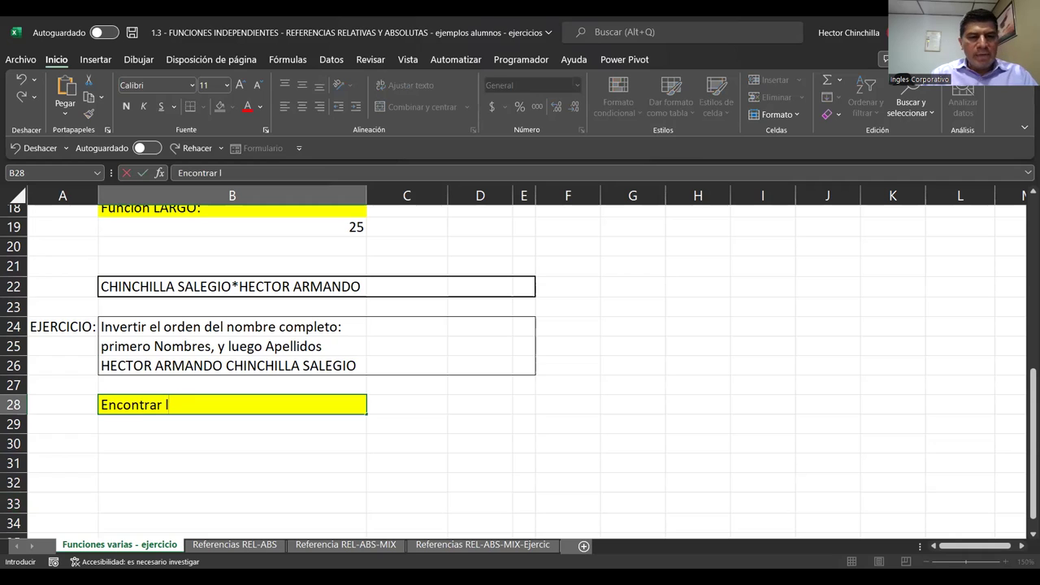
{"action": "type", "text": "a posicion del "}
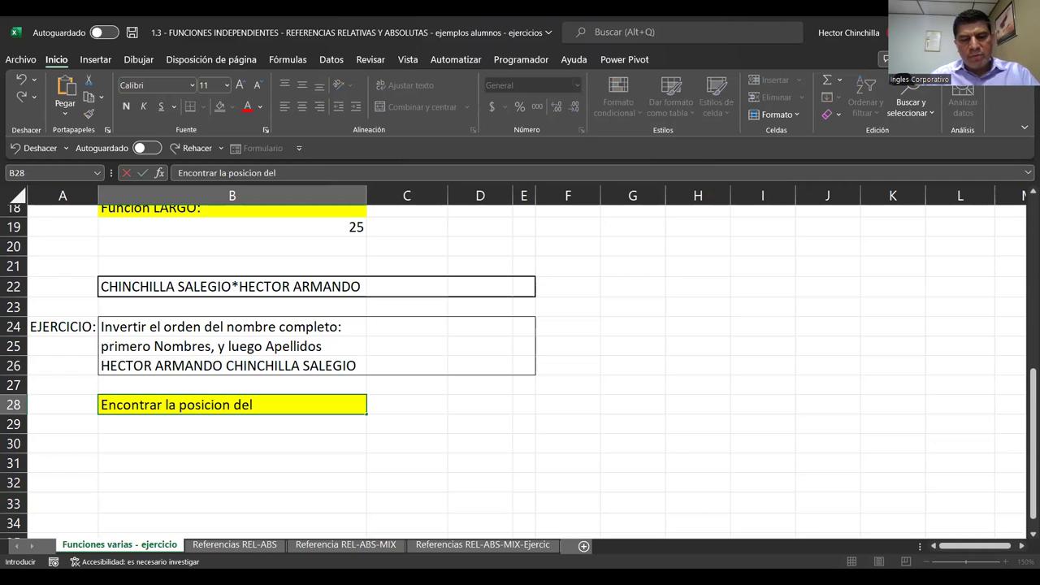
{"action": "type", "text": "*"}
{"action": "key", "text": "Return"}
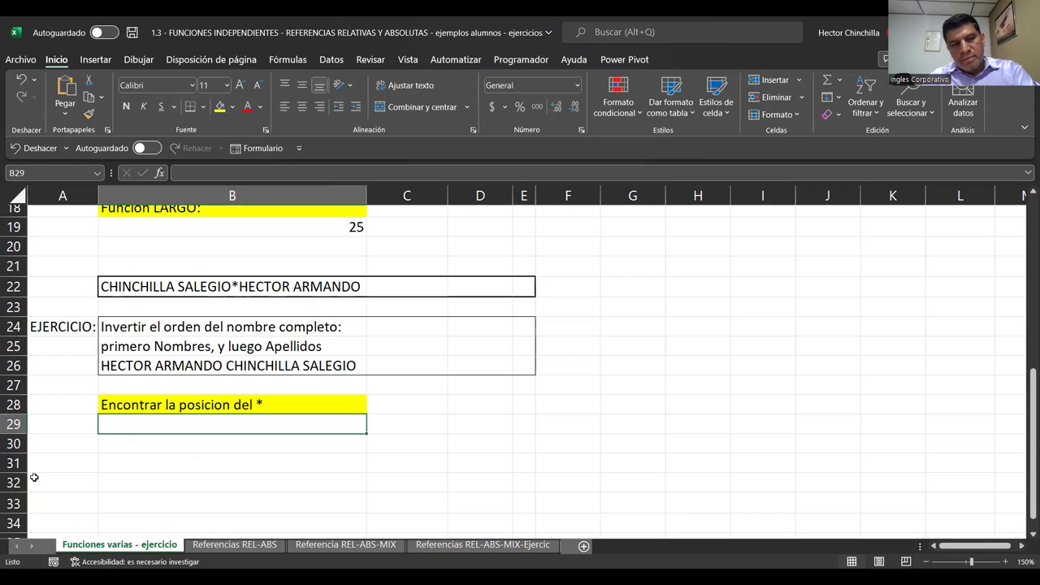
{"action": "type", "text": "=e"}
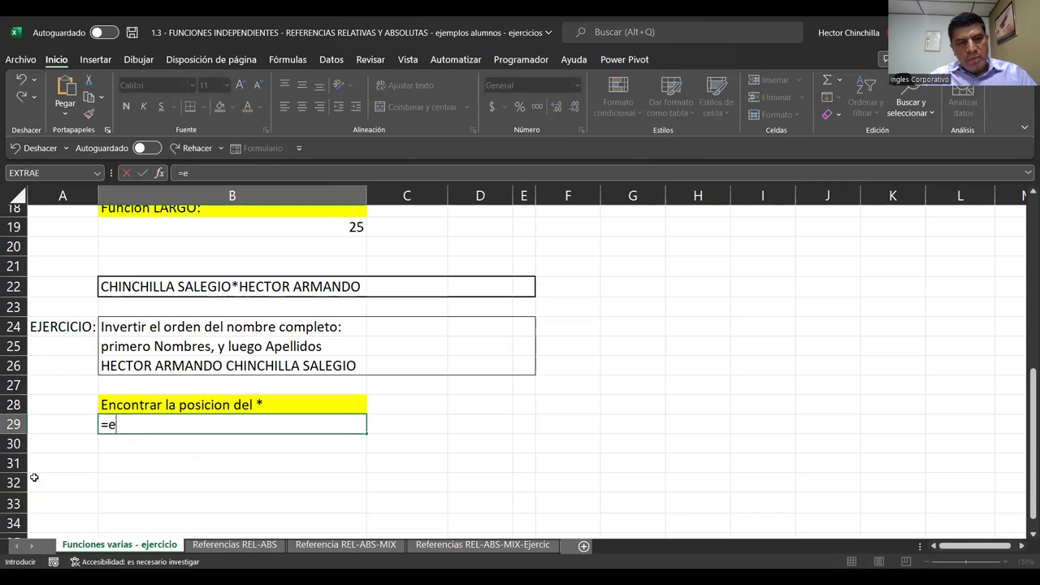
Enter =ENCONTRAR("*";B22;1) in B29 to return the asterisk position 19.
{"action": "key", "text": "BackSpace"}
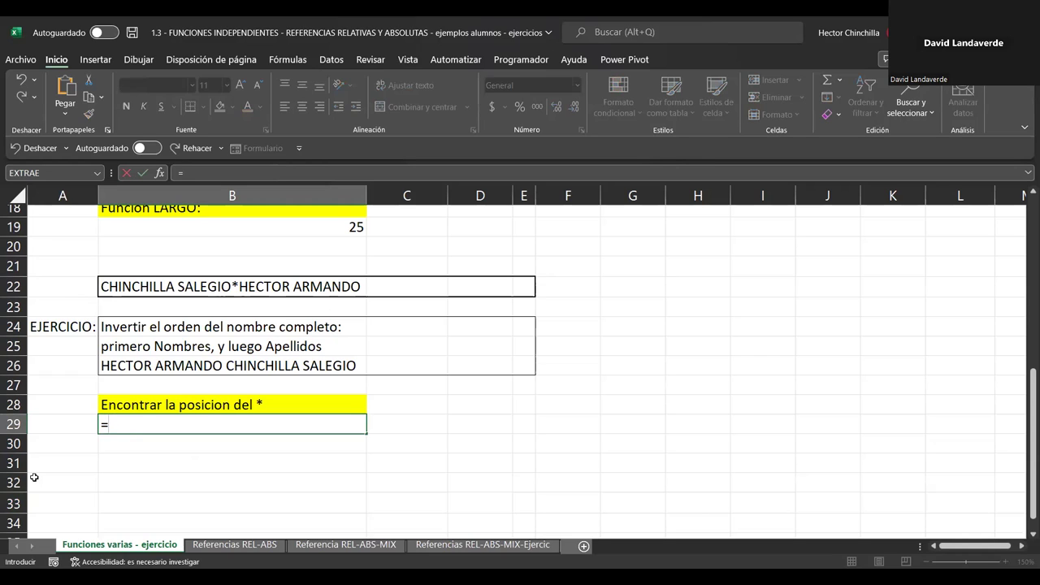
{"action": "type", "text": "ENCONTRAR"}
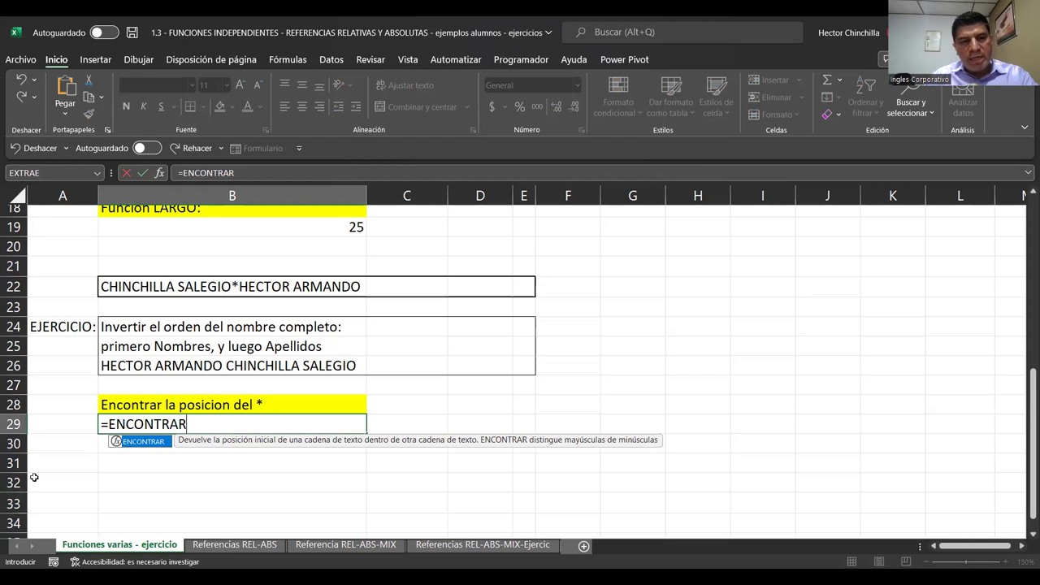
{"action": "type", "text": "("}
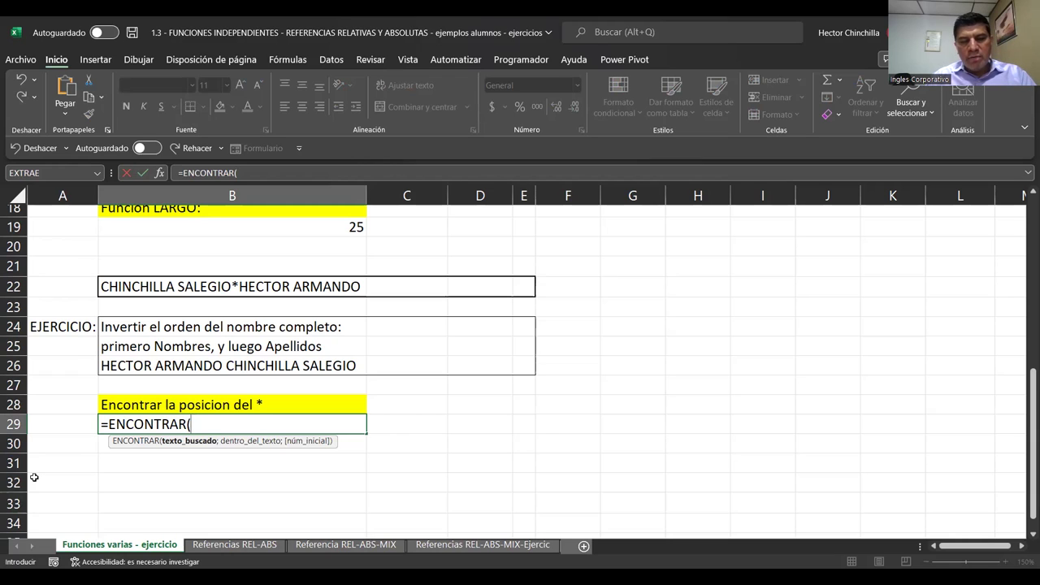
{"action": "type", "text": "\"*\""}
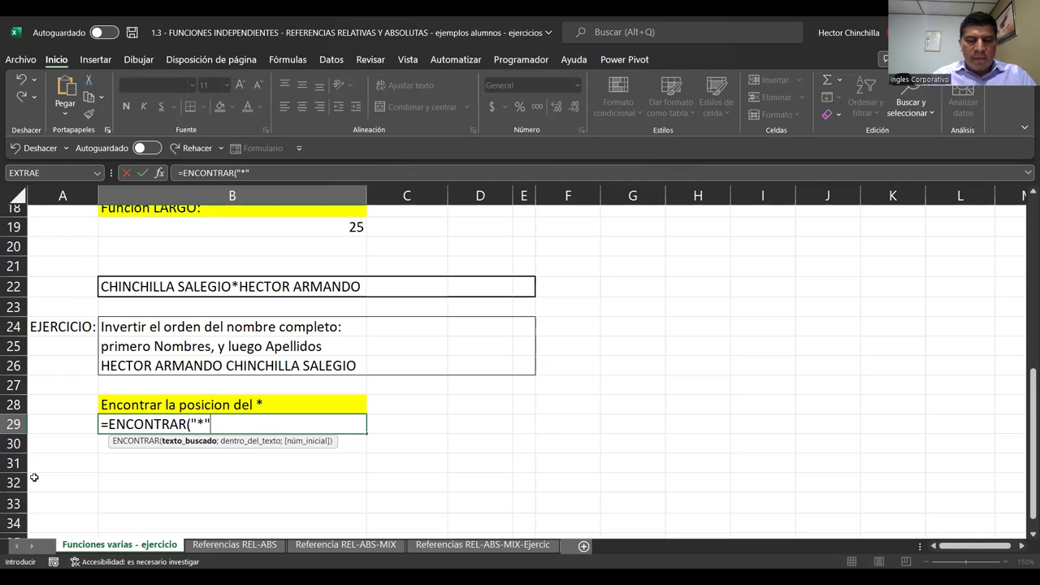
{"action": "type", "text": ";"}
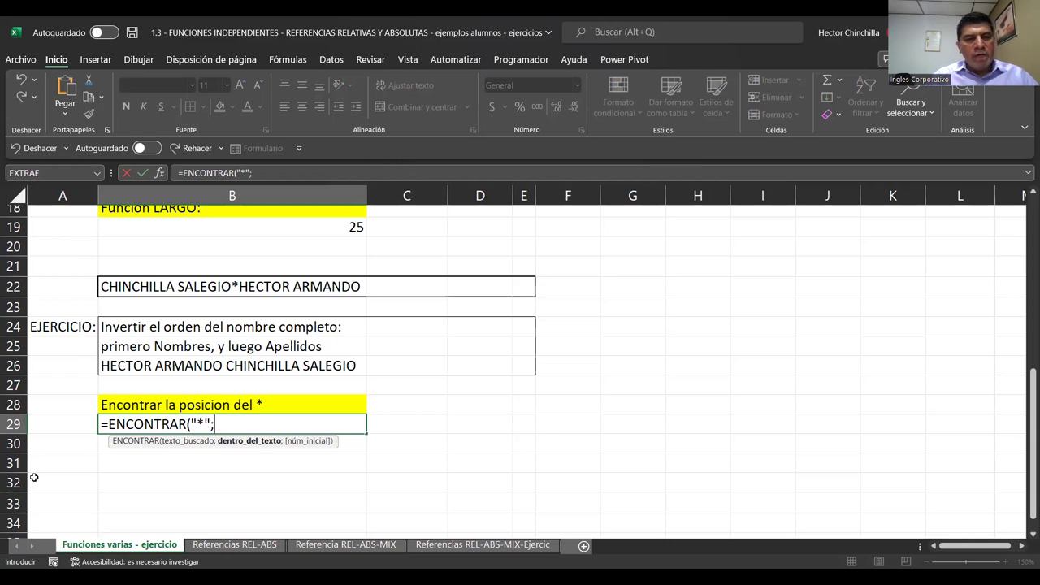
{"action": "left_click", "coordinate": [168, 287]}
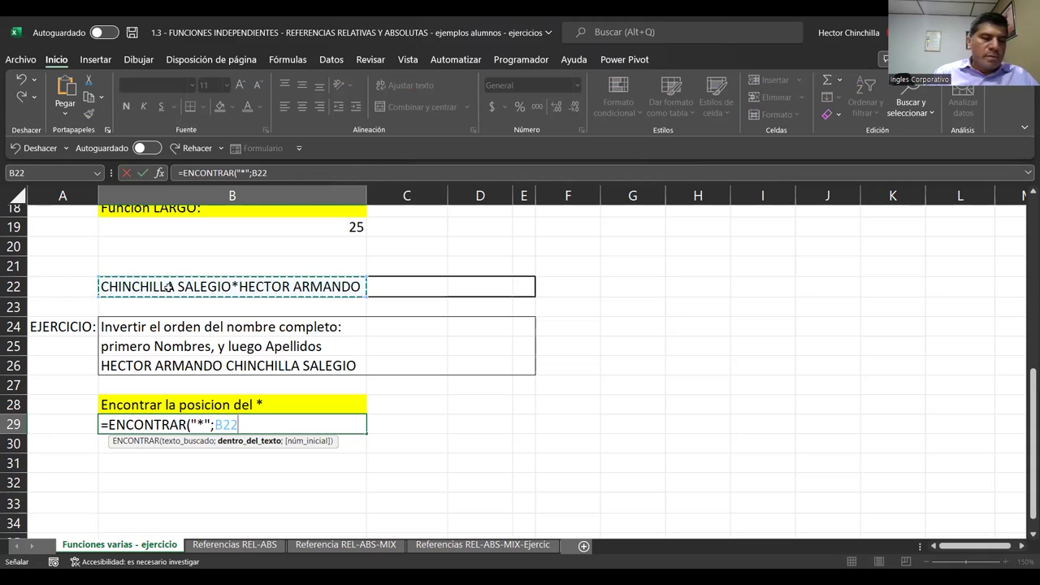
{"action": "type", "text": ";"}
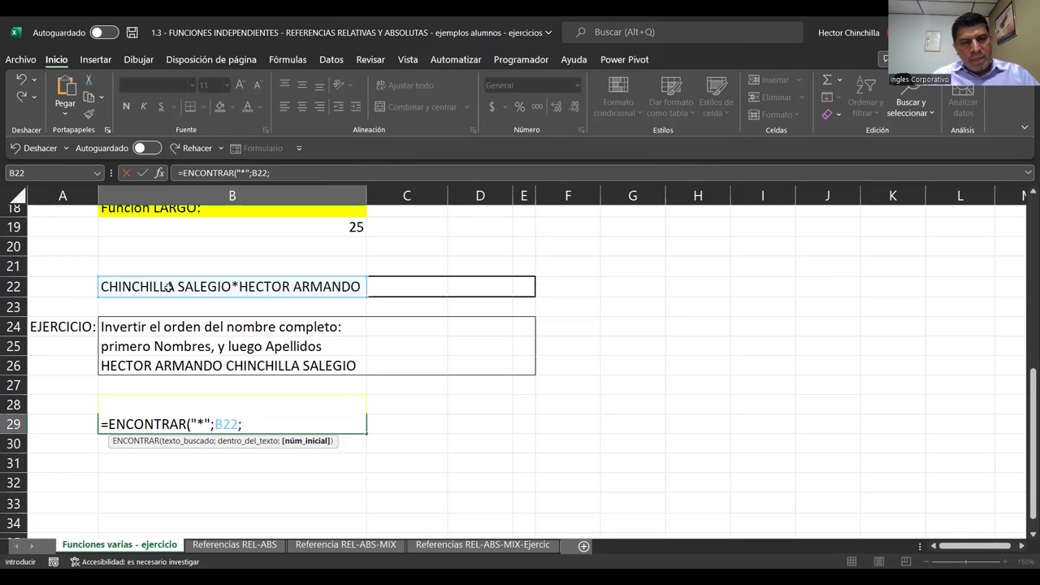
{"action": "type", "text": "1"}
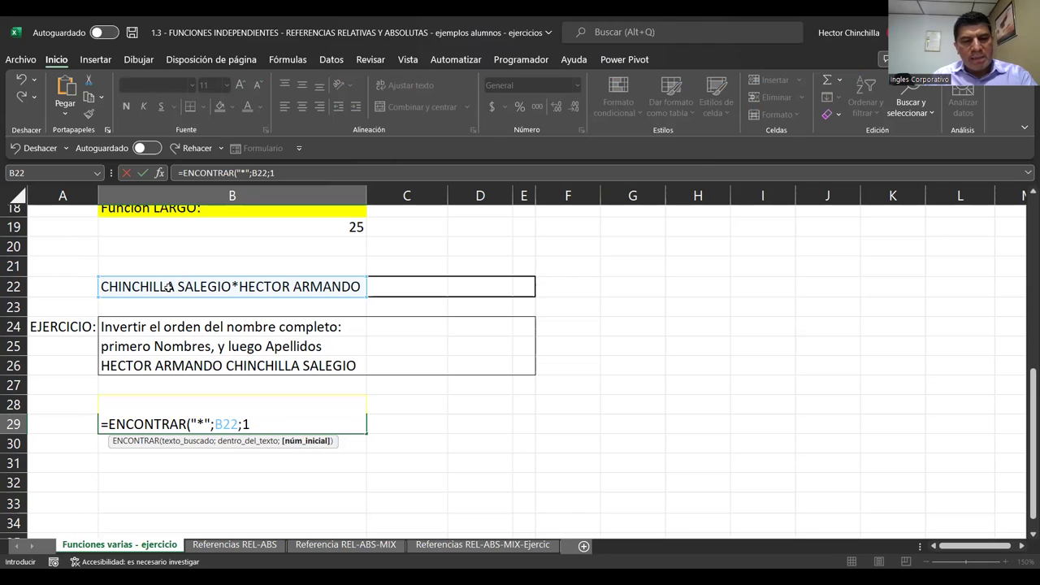
{"action": "type", "text": ")"}
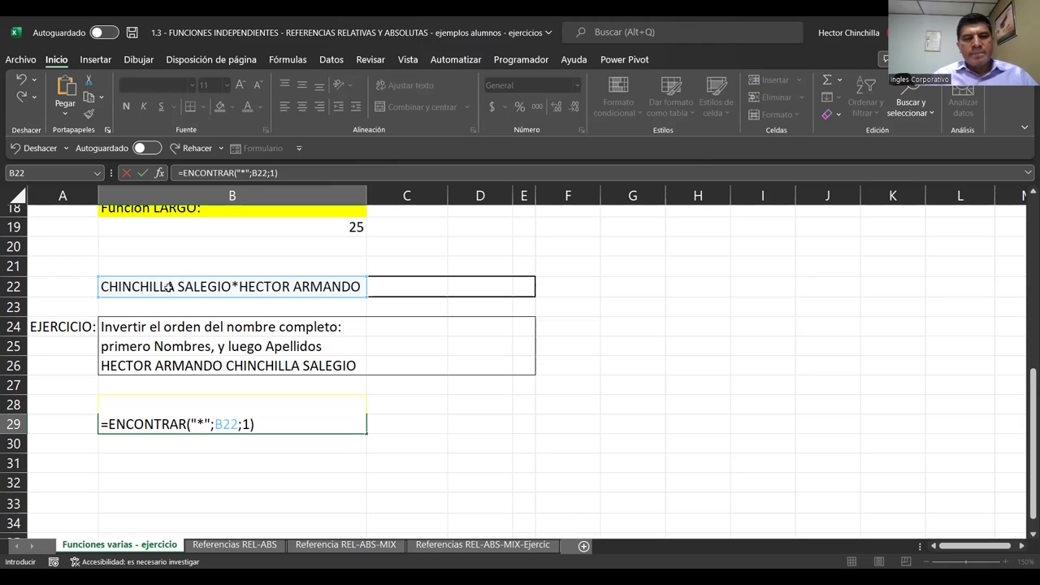
{"action": "key", "text": "Return"}
Check the B29 result and move back to the cells beside the combined name.
{"action": "key", "text": "Up"}
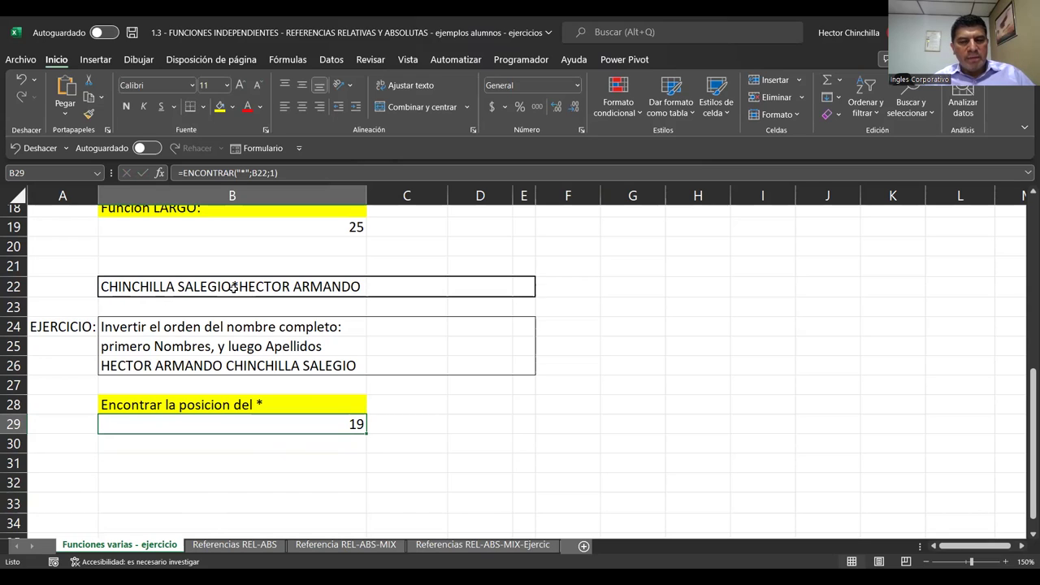
{"action": "left_click", "coordinate": [286, 447]}
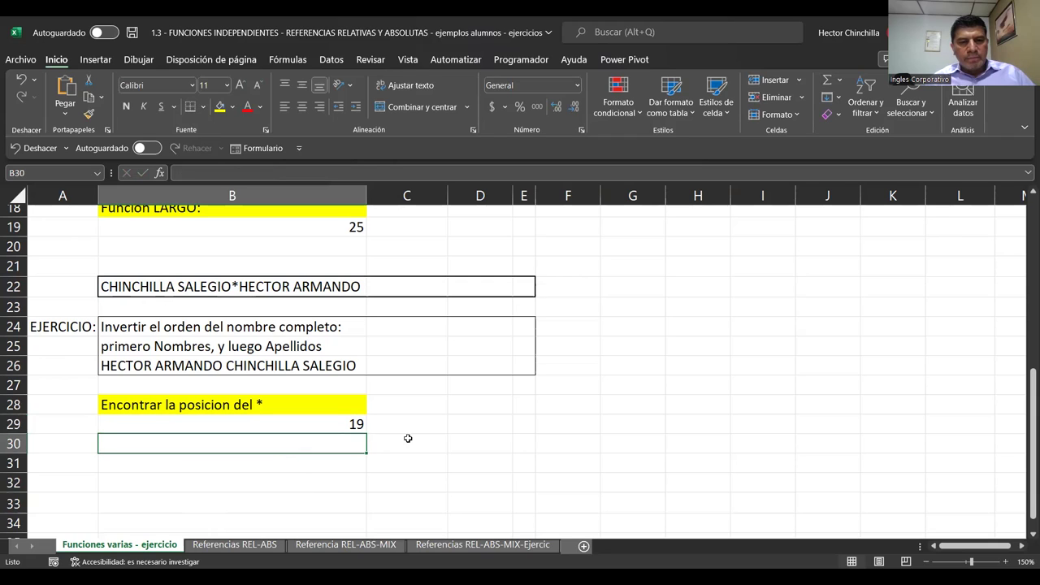
{"action": "left_click", "coordinate": [474, 410]}
{"action": "key", "text": "Left"}
{"action": "key", "text": "Left"}
{"action": "key", "text": "Left"}
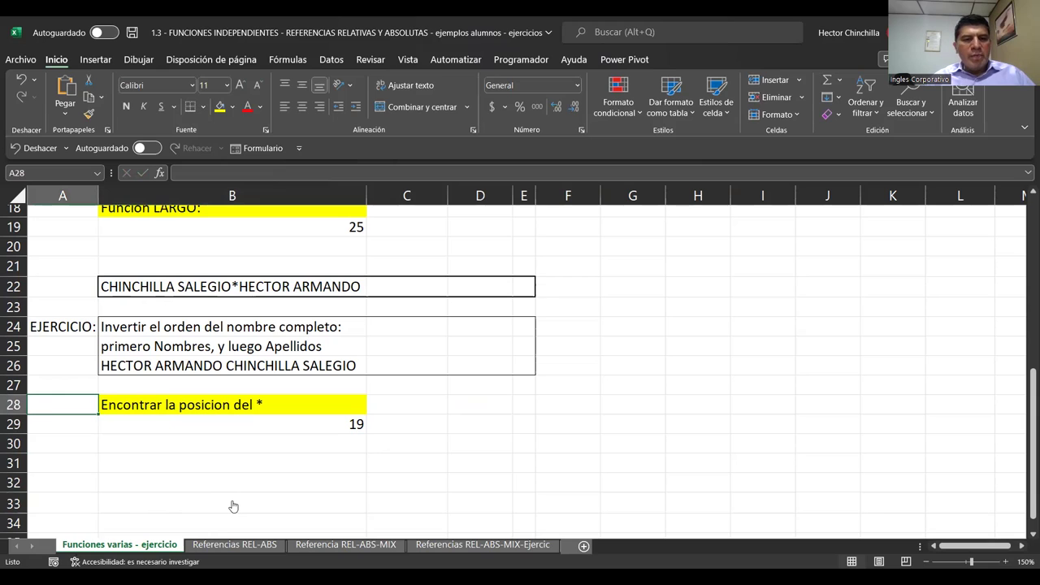
{"action": "key", "text": "Right"}
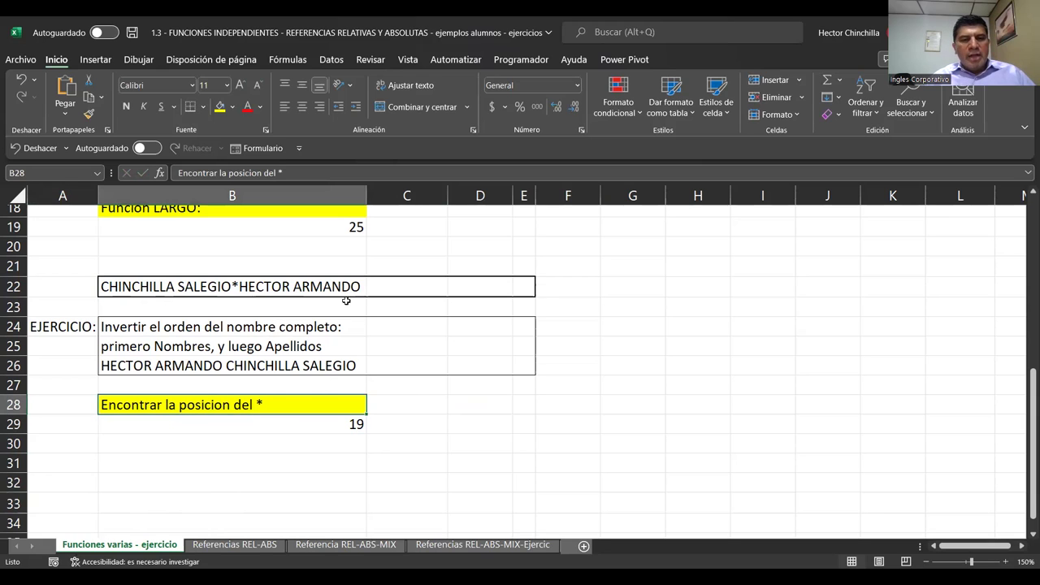
{"action": "left_click", "coordinate": [578, 288]}
{"action": "left_click", "coordinate": [462, 291]}
{"action": "key", "text": "Left"}
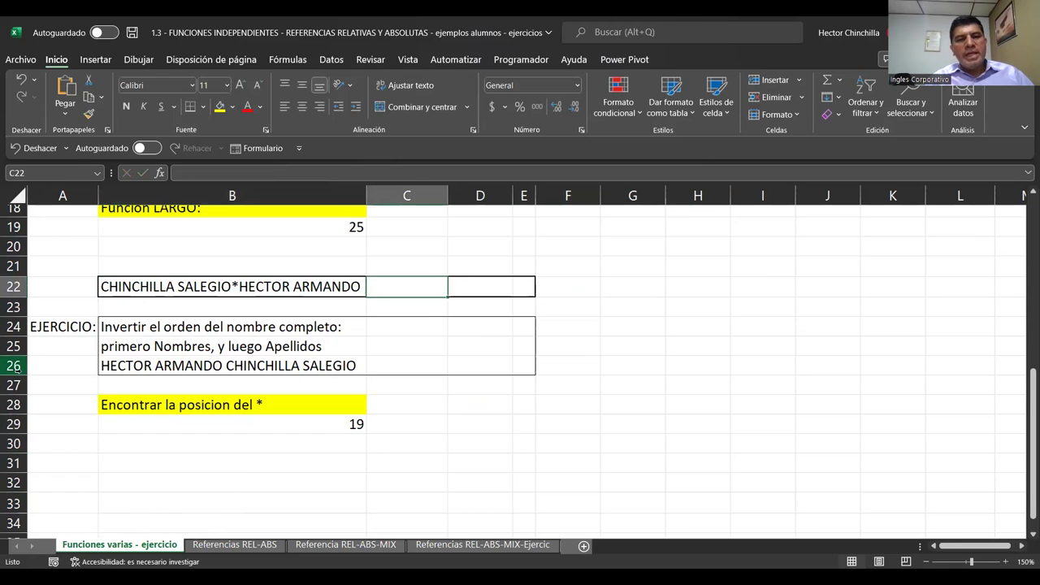
{"action": "key", "text": "Left"}
{"action": "key", "text": "Left"}
{"action": "key", "text": "Right"}
{"action": "key", "text": "Right"}
{"action": "key", "text": "Right"}
{"action": "key", "text": "Right"}
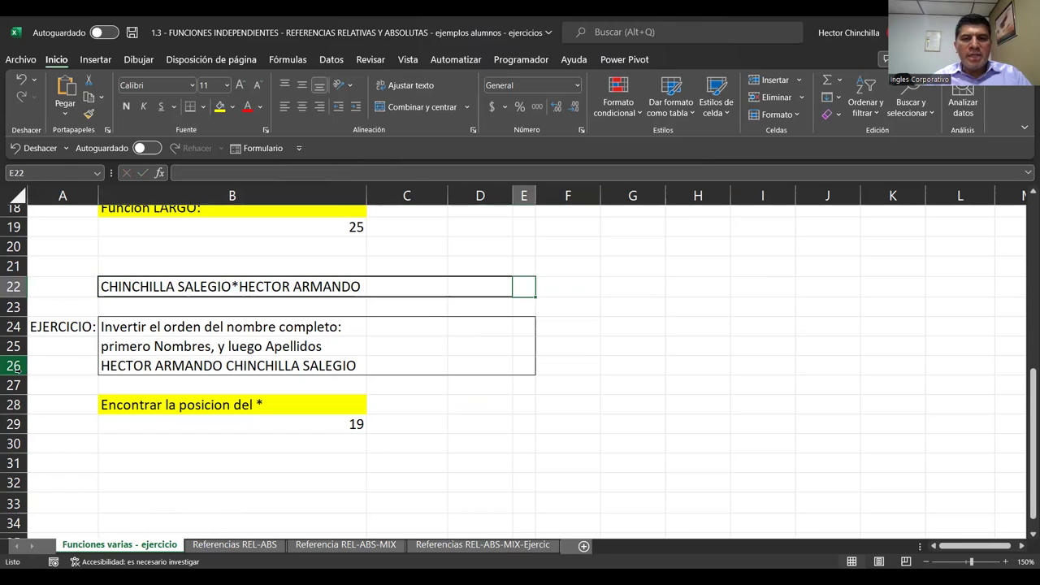
{"action": "key", "text": "Right"}
{"action": "key", "text": "Left"}
{"action": "key", "text": "Left"}
{"action": "key", "text": "Left"}
{"action": "key", "text": "Left"}
{"action": "key", "text": "Right"}
{"action": "key", "text": "Right"}
{"action": "key", "text": "Right"}
{"action": "key", "text": "Right"}
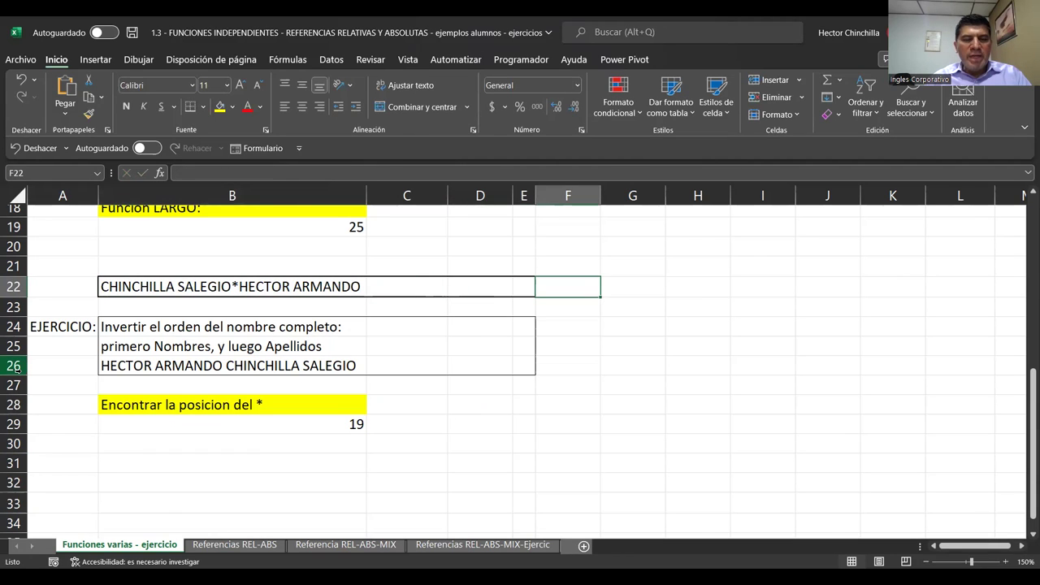
{"action": "type", "text": "HEctor ARMANDO"}
{"action": "key", "text": "Return"}
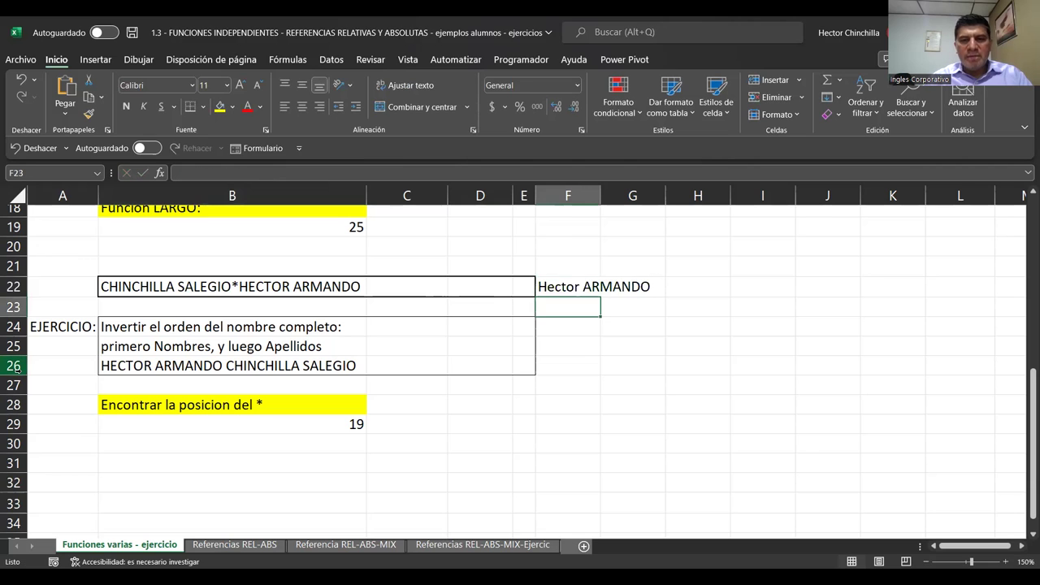
{"action": "key", "text": "Up"}
{"action": "key", "text": "Right"}
{"action": "key", "text": "Right"}
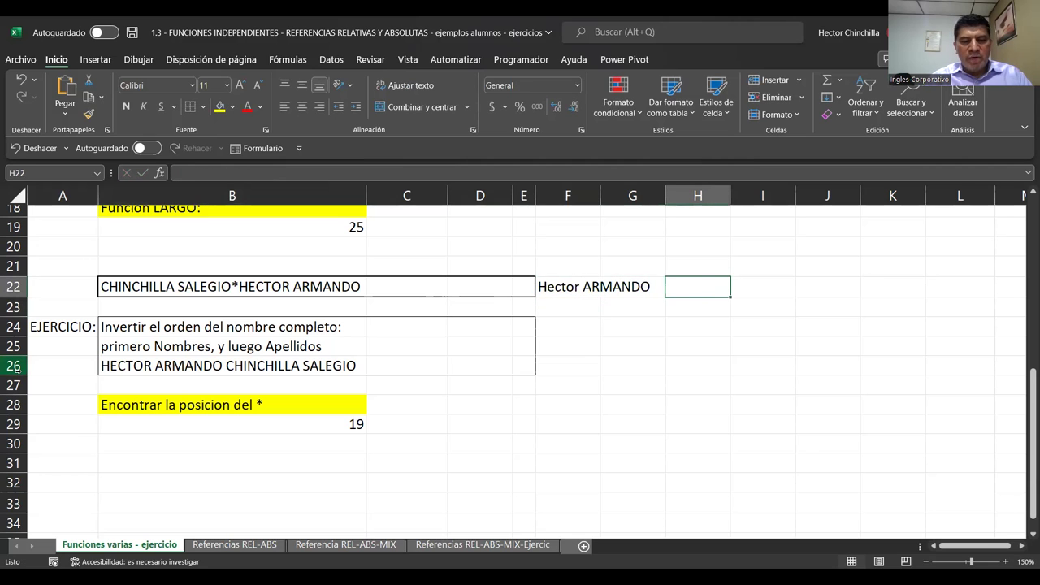
{"action": "type", "text": "CHINCHILLA SA"}
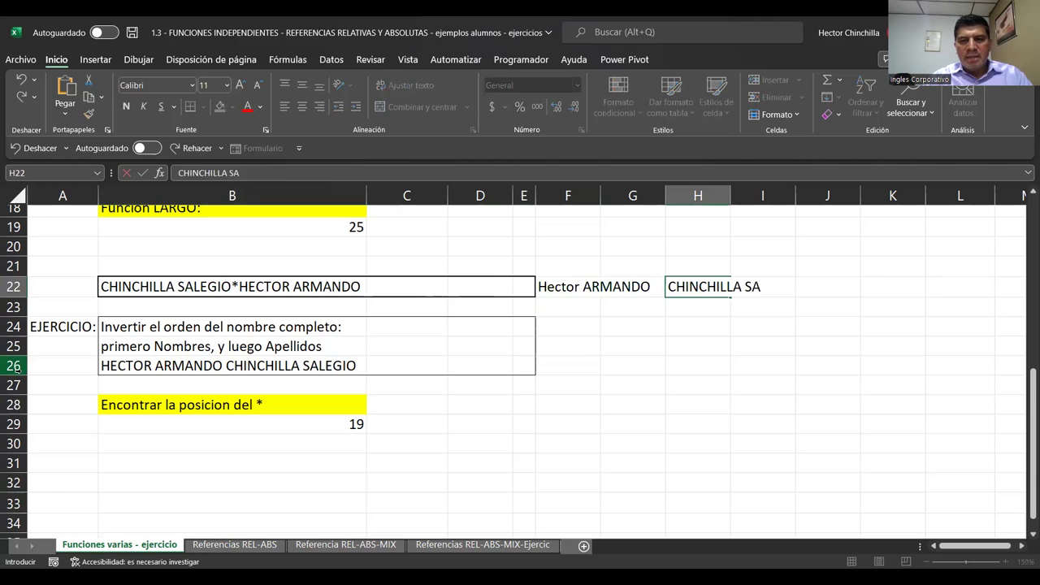
{"action": "type", "text": "LEGIO"}
{"action": "key", "text": "Return"}
{"action": "key", "text": "Up"}
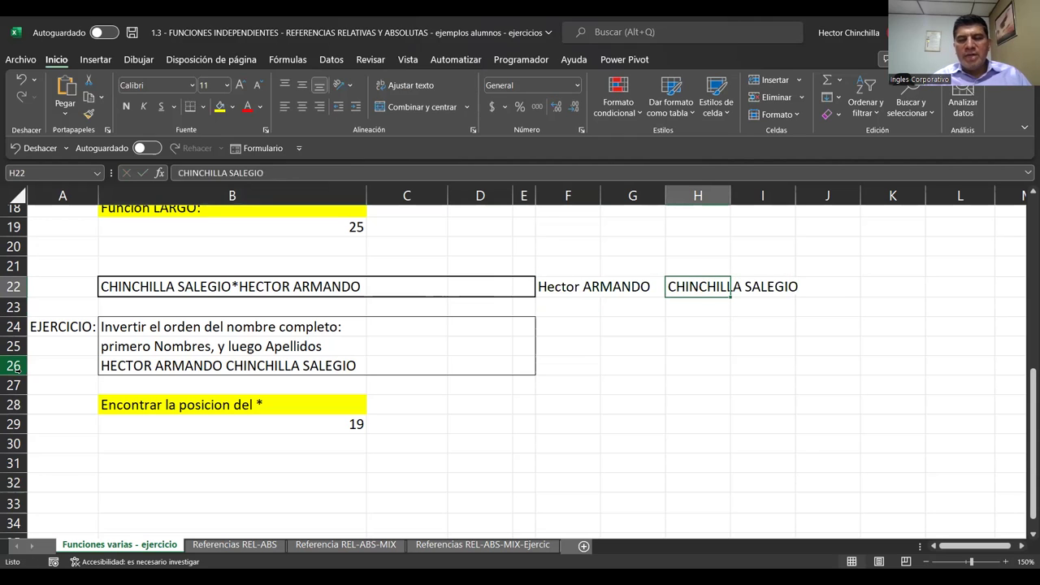
{"action": "key", "text": "Left"}
{"action": "key", "text": "Left"}
{"action": "key", "text": "Right"}
{"action": "key", "text": "Left"}
{"action": "key", "text": "Left"}
{"action": "key", "text": "Right"}
{"action": "key", "text": "Right"}
{"action": "key", "text": "Left"}
{"action": "key", "text": "Left"}
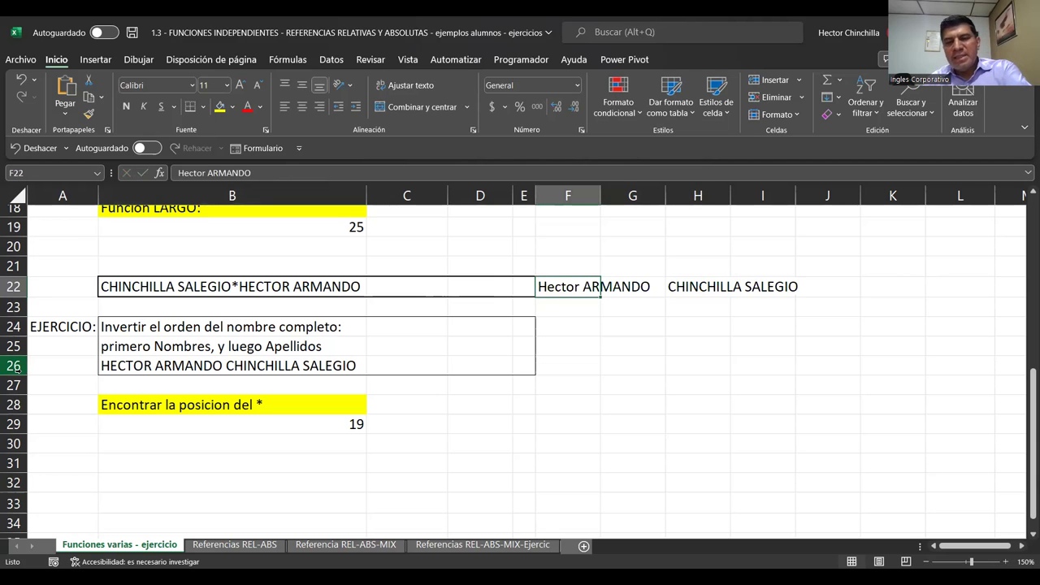
{"action": "key", "text": "Delete"}
{"action": "key", "text": "Right"}
{"action": "key", "text": "Right"}
{"action": "key", "text": "Delete"}
{"action": "key", "text": "Left"}
{"action": "key", "text": "Left"}
{"action": "key", "text": "Left"}
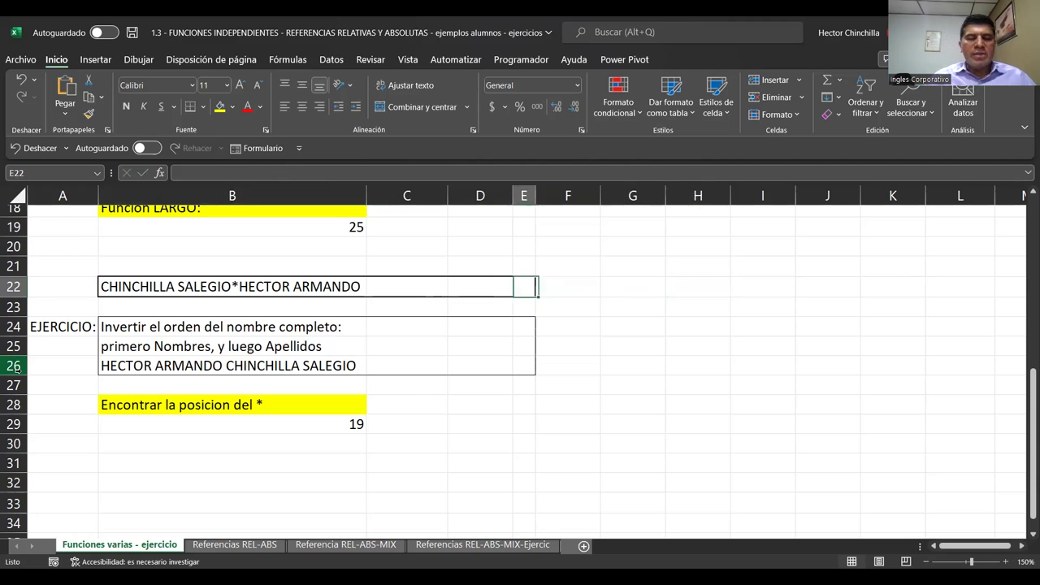
{"action": "key", "text": "Left"}
{"action": "key", "text": "Left"}
{"action": "key", "text": "Left"}
{"action": "key", "text": "Left"}
{"action": "key", "text": "Down"}
{"action": "key", "text": "Down"}
{"action": "key", "text": "Down"}
{"action": "key", "text": "Down"}
{"action": "key", "text": "Down"}
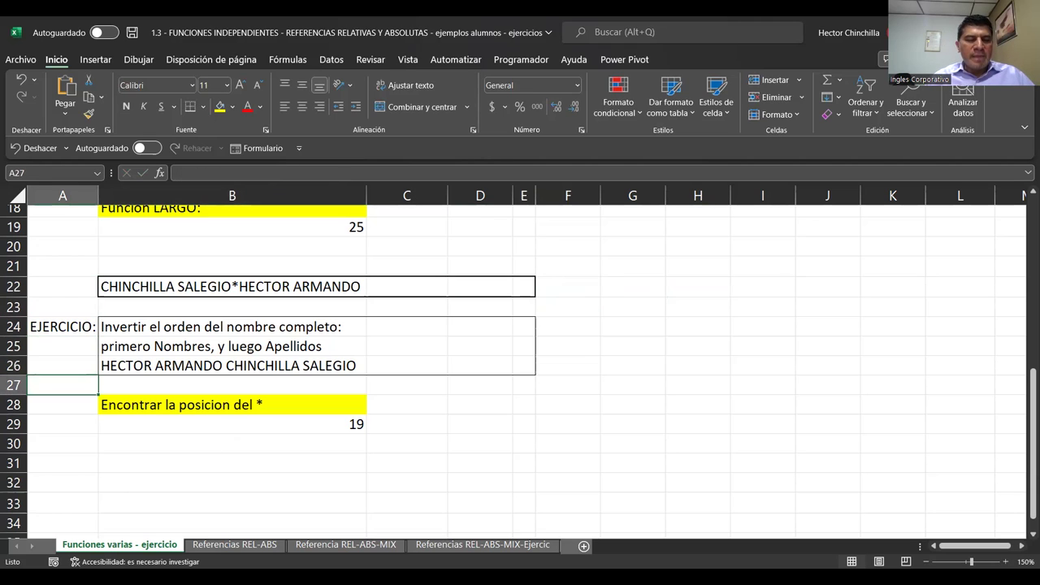
{"action": "key", "text": "Down"}
{"action": "key", "text": "Right"}
{"action": "key", "text": "Right"}
{"action": "key", "text": "Left"}
{"action": "key", "text": "Down"}
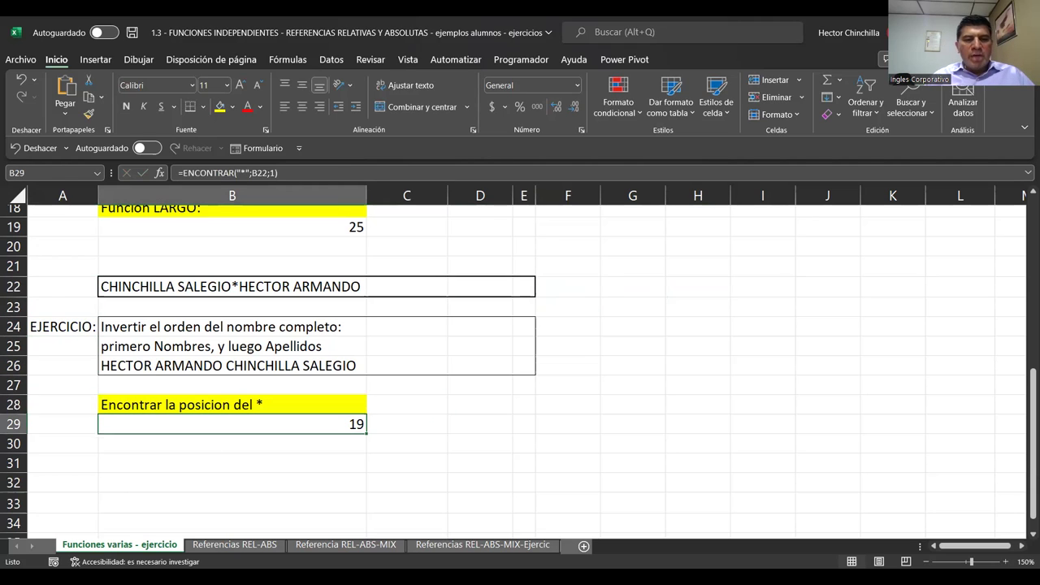
{"action": "key", "text": "Down"}
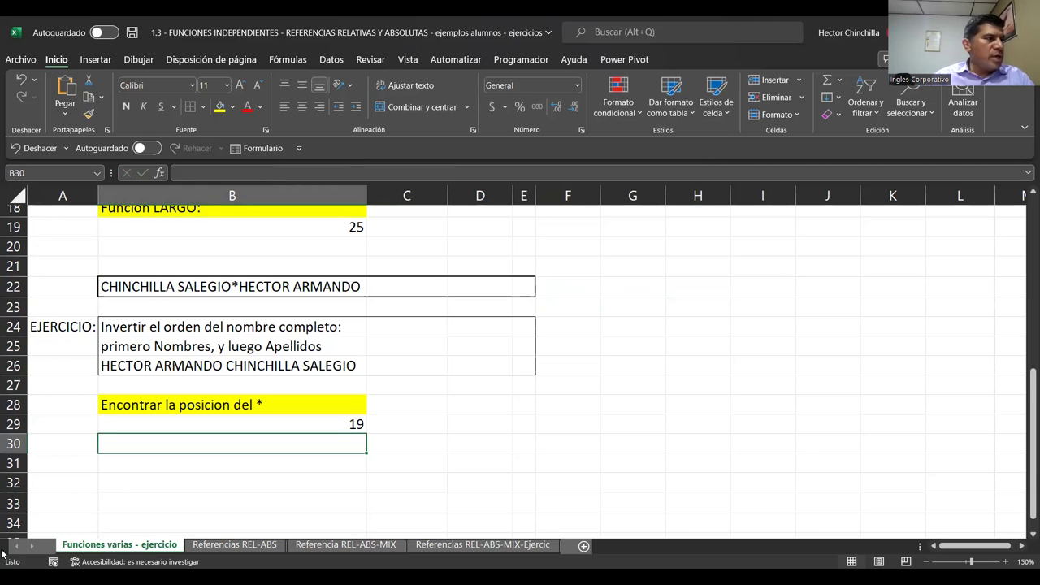
Label B30 'Largo de la cadena' and enter =LARGO(B22) in B31, returning 34.
{"action": "type", "text": "lARGO "}
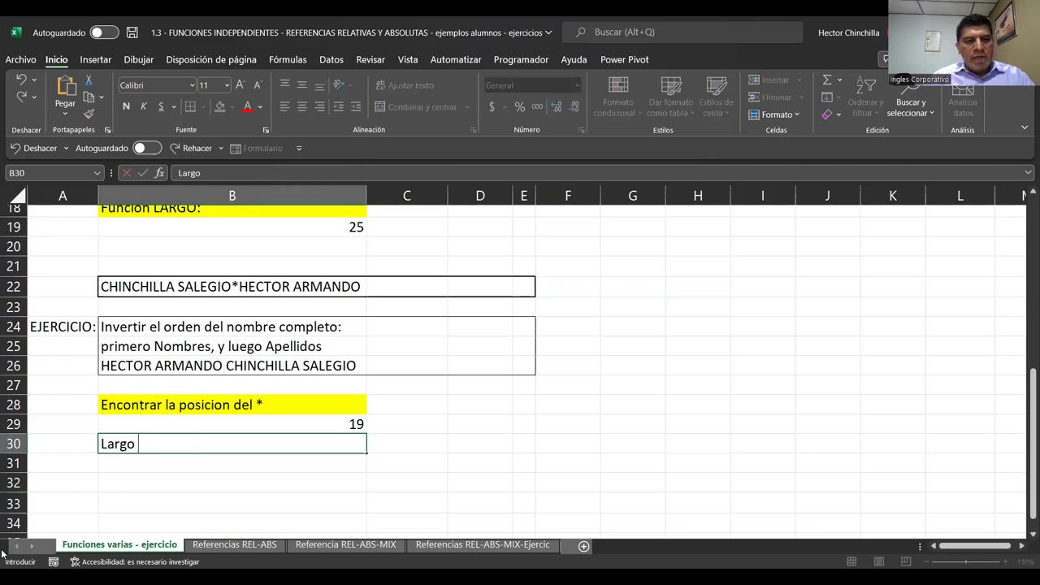
{"action": "type", "text": "de la cadena"}
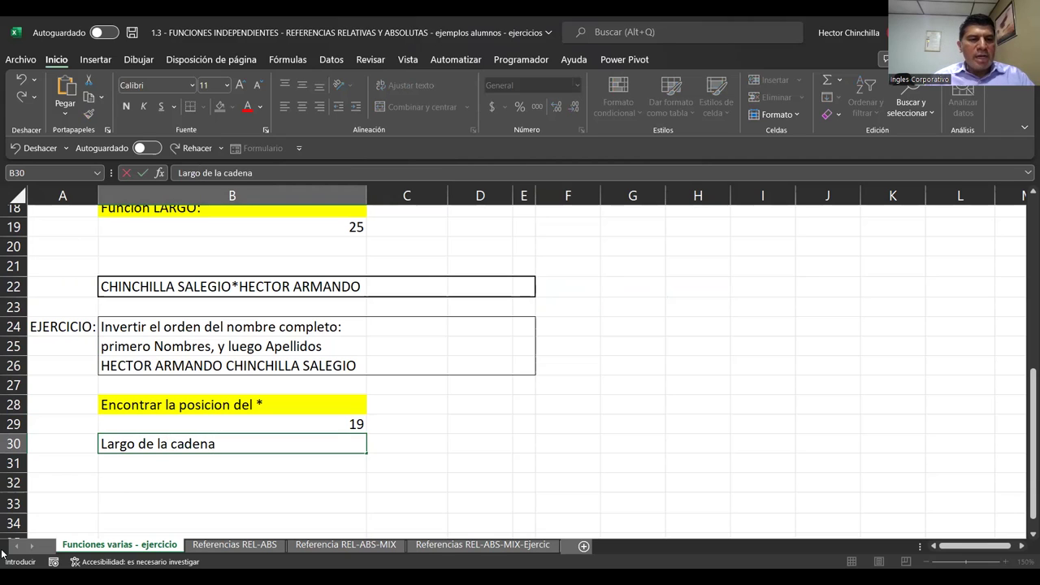
{"action": "key", "text": "Return"}
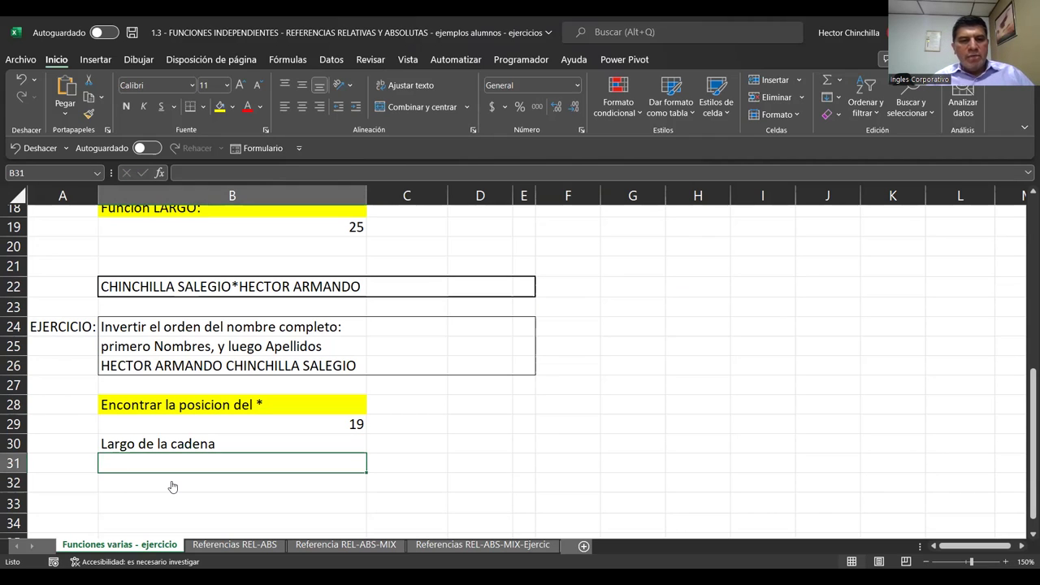
{"action": "type", "text": "="}
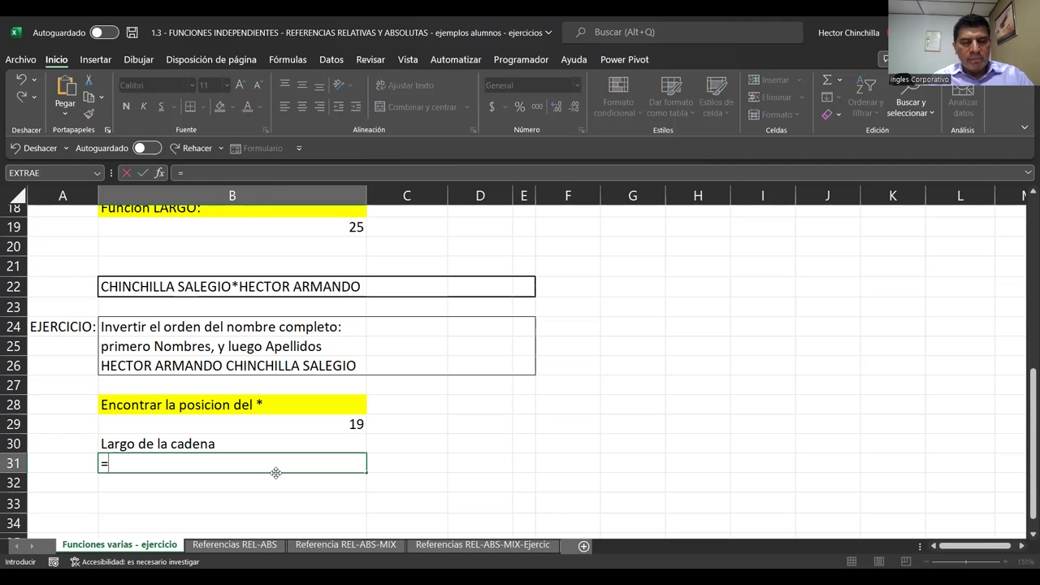
{"action": "type", "text": "LARGO("}
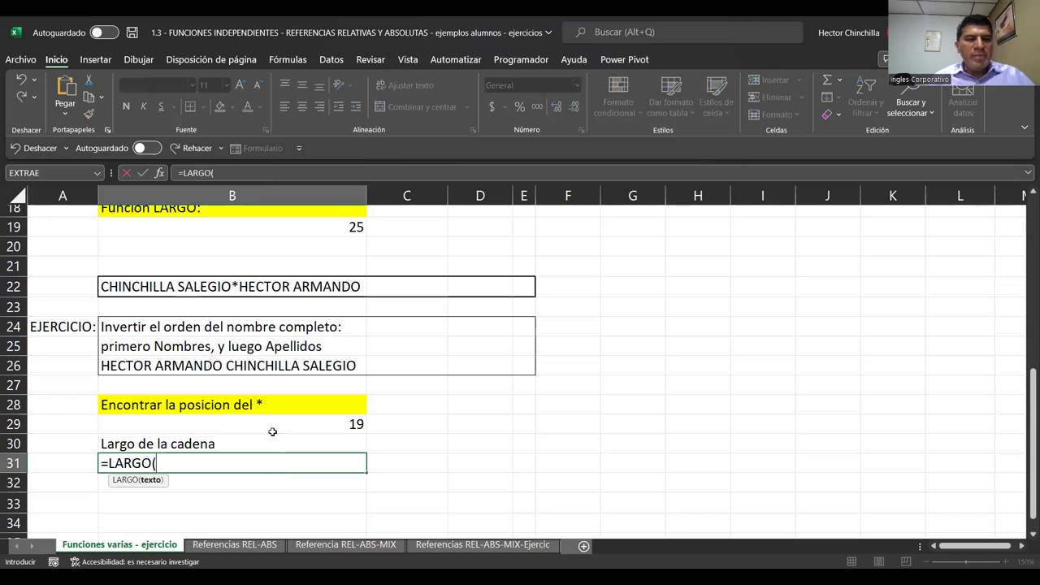
{"action": "left_click", "coordinate": [185, 288]}
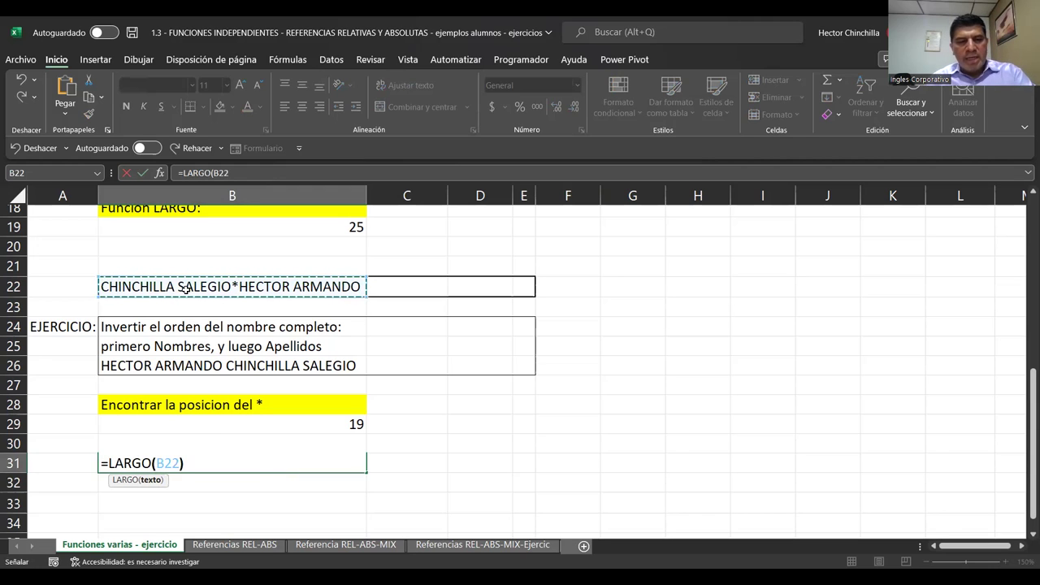
{"action": "type", "text": ")"}
{"action": "key", "text": "Return"}
{"action": "type", "text": "Largo de la cadena"}
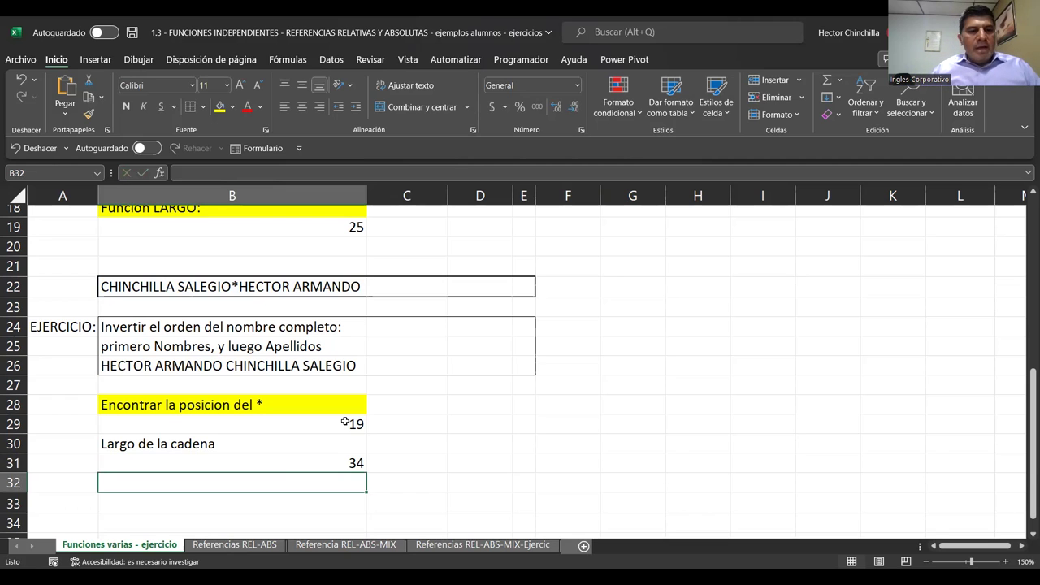
Give the Largo de la cadena label in B30 a yellow fill.
{"action": "left_click", "coordinate": [188, 449]}
{"action": "left_click", "coordinate": [219, 107]}
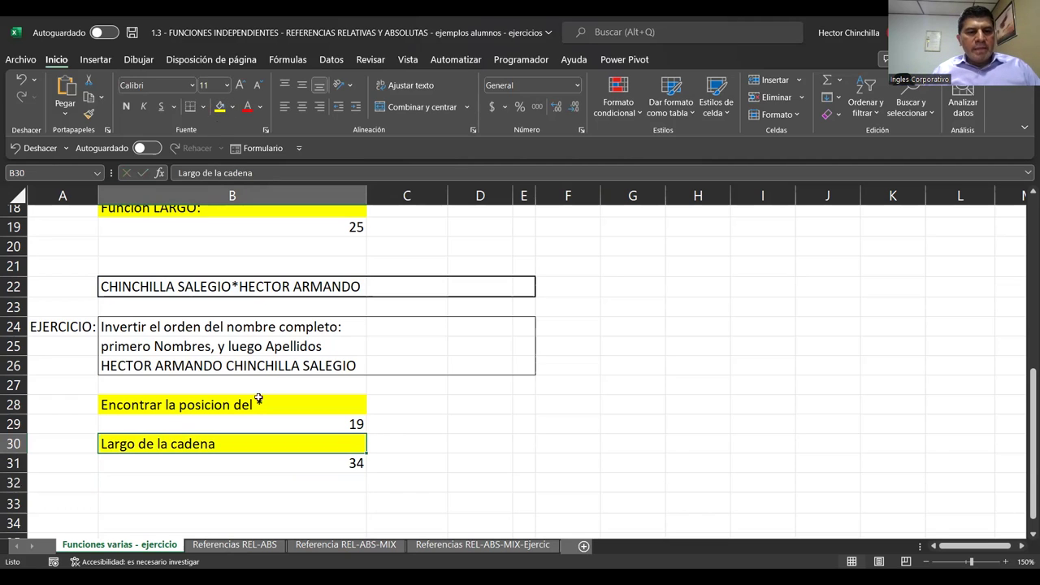
{"action": "left_click", "coordinate": [259, 485]}
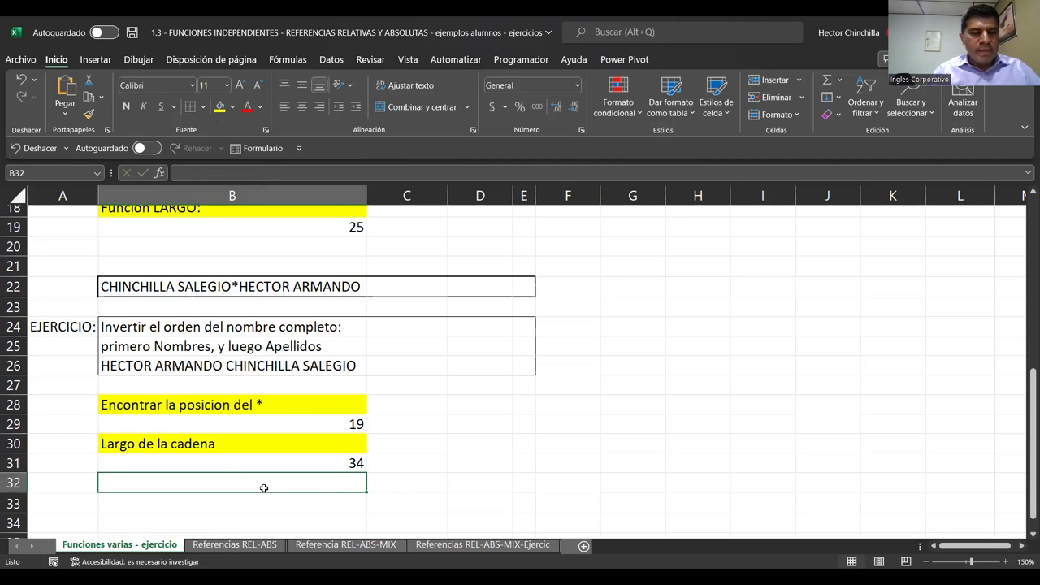
{"action": "key", "text": "Up"}
{"action": "key", "text": "Down"}
{"action": "key", "text": "Up"}
Go to B32 below the length result and begin a formula with =.
{"action": "key", "text": "Down"}
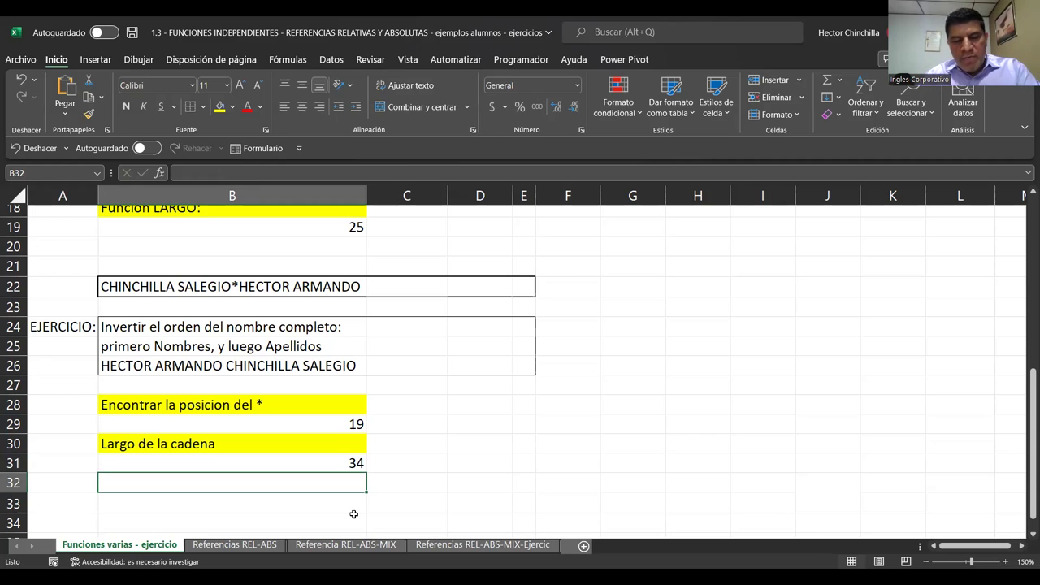
{"action": "type", "text": "="}
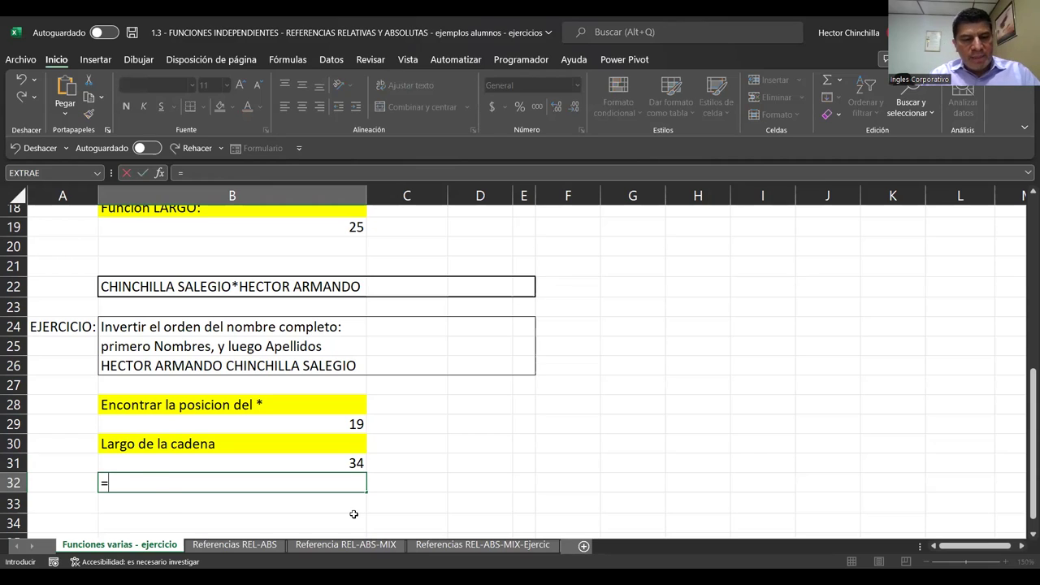
Enter =EXTRAE(B22;B29+1;B31-B29) in B32 to extract the first names after the asterisk.
{"action": "type", "text": "EXTRAE"}
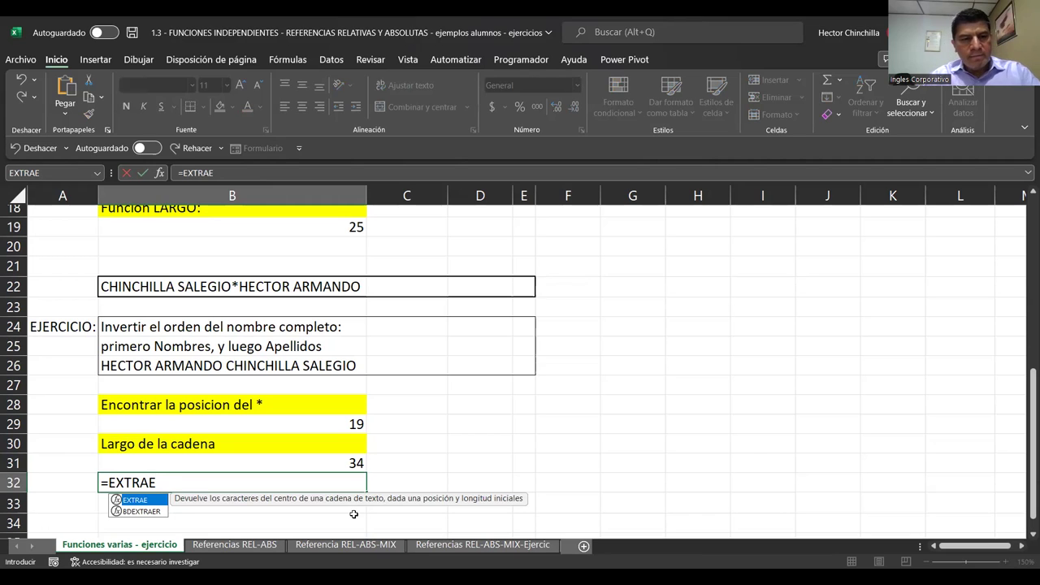
{"action": "type", "text": "("}
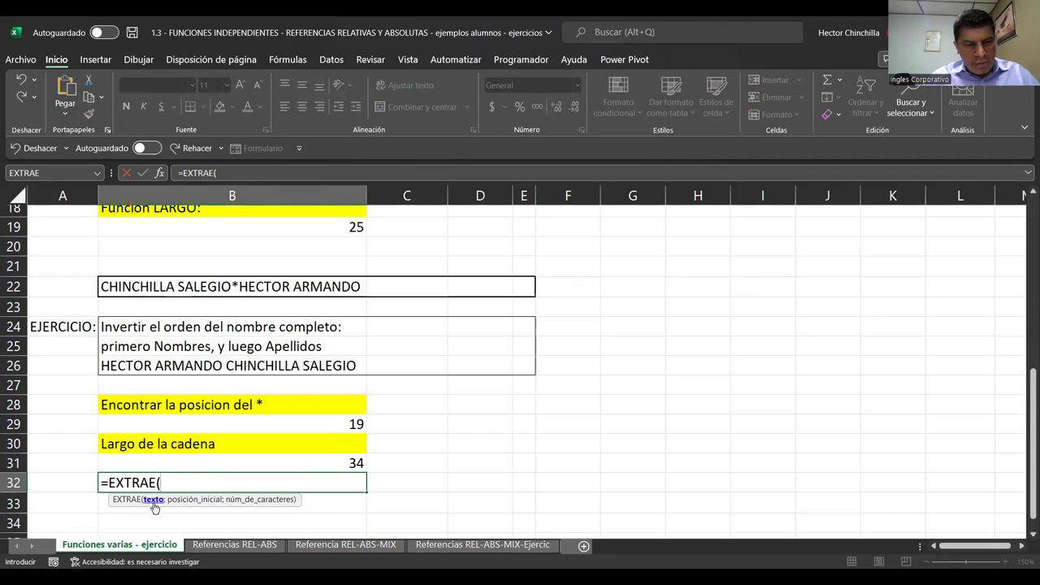
{"action": "left_click", "coordinate": [156, 287]}
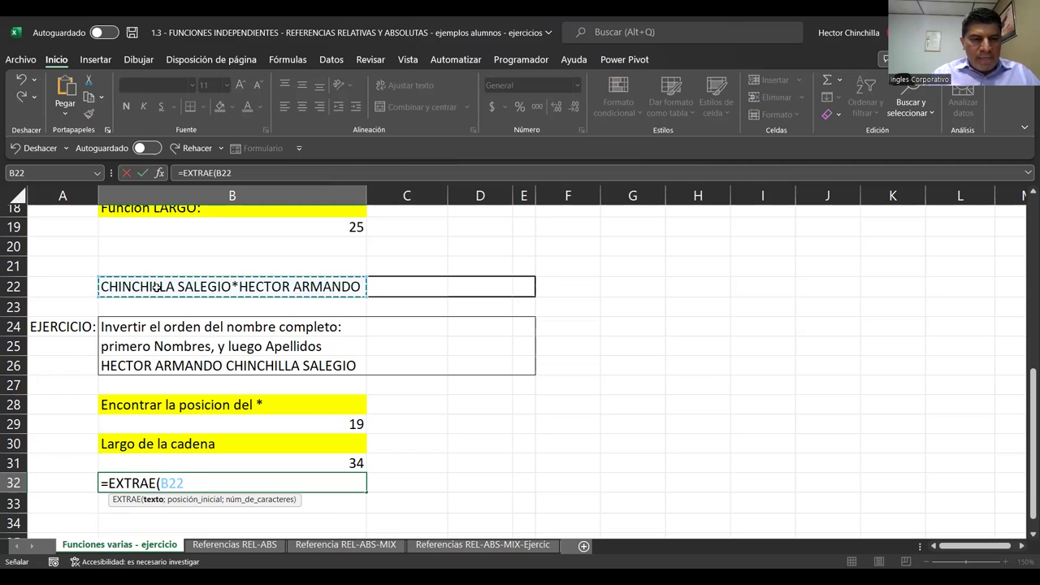
{"action": "type", "text": ";"}
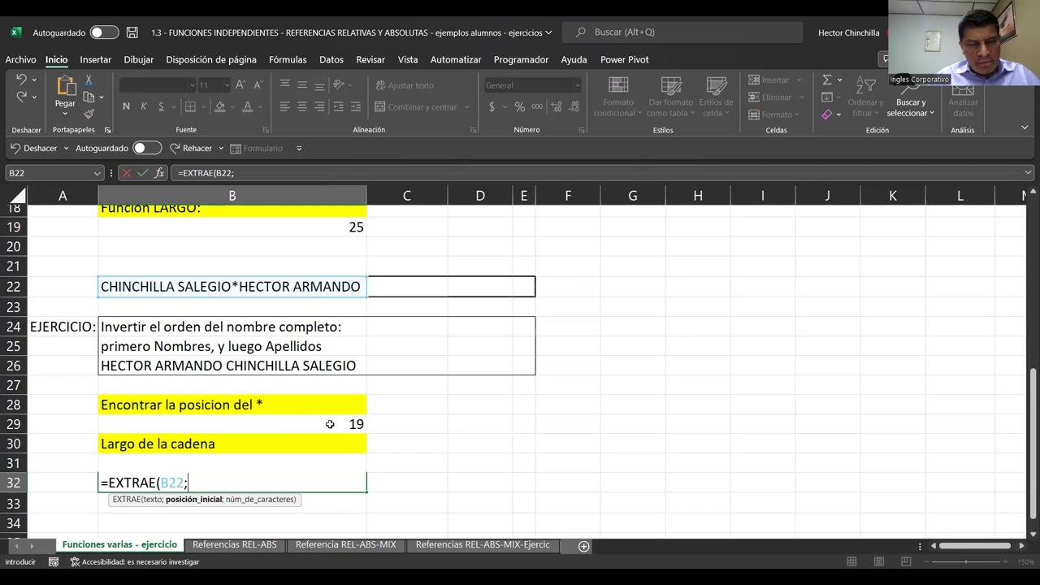
{"action": "left_click", "coordinate": [330, 424]}
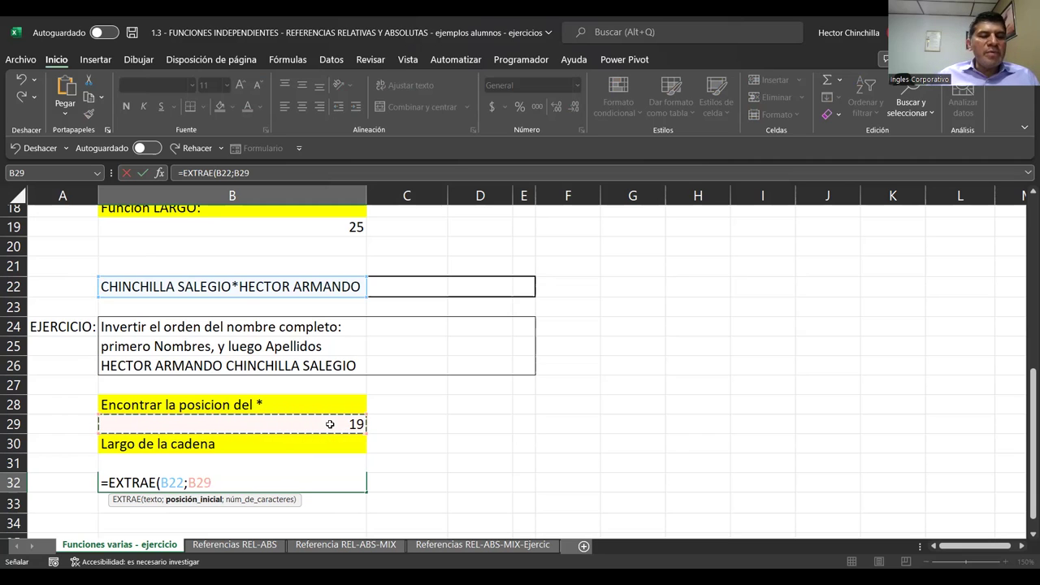
{"action": "type", "text": "+"}
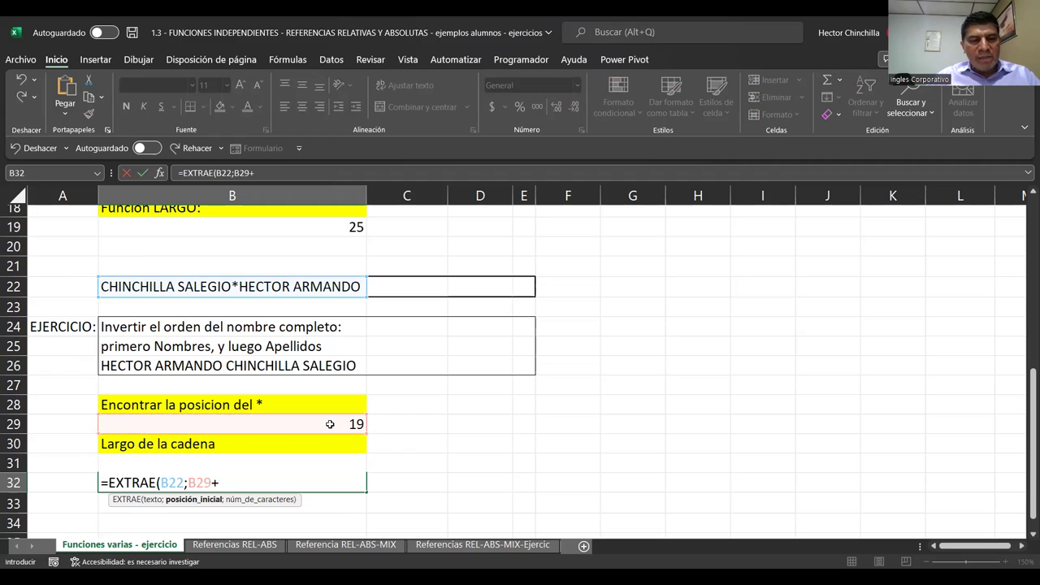
{"action": "type", "text": "1"}
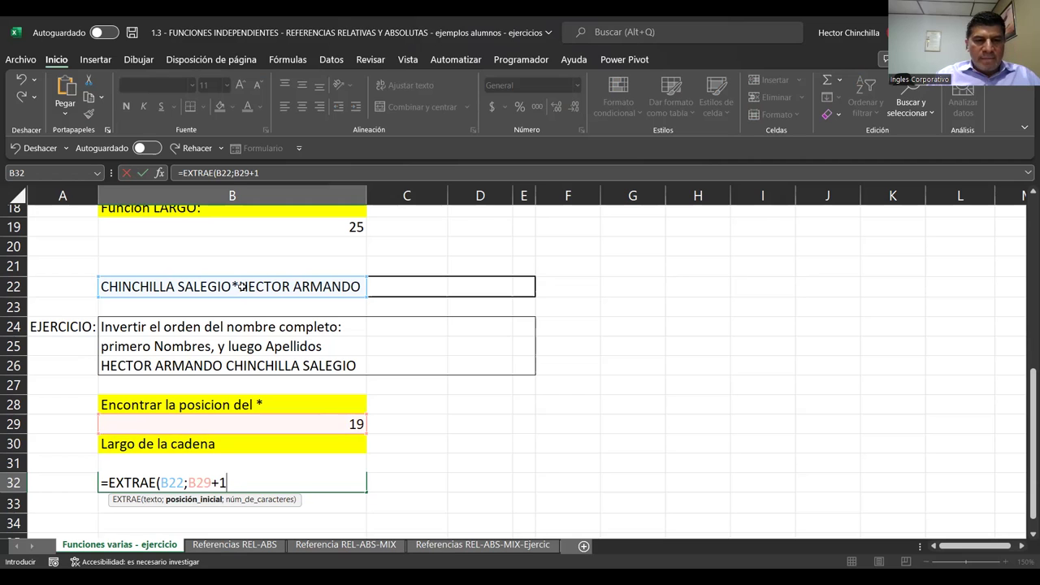
{"action": "type", "text": ";"}
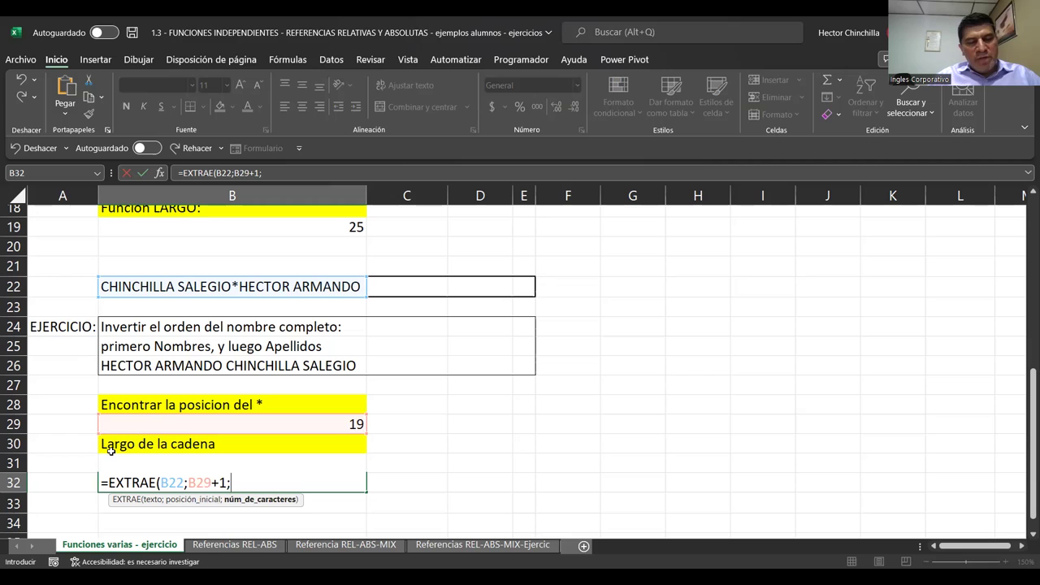
{"action": "type", "text": "b"}
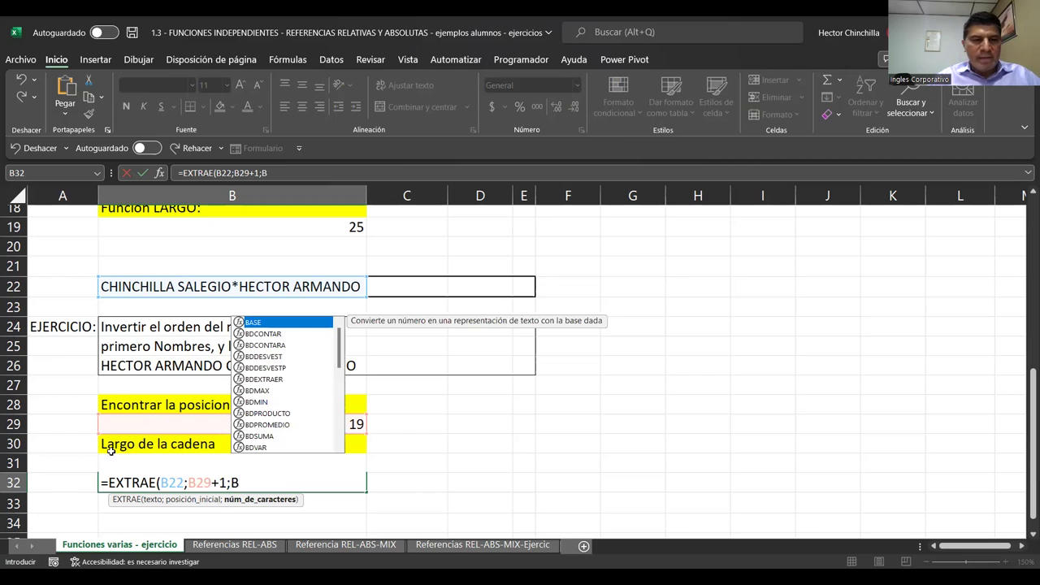
{"action": "type", "text": "31-"}
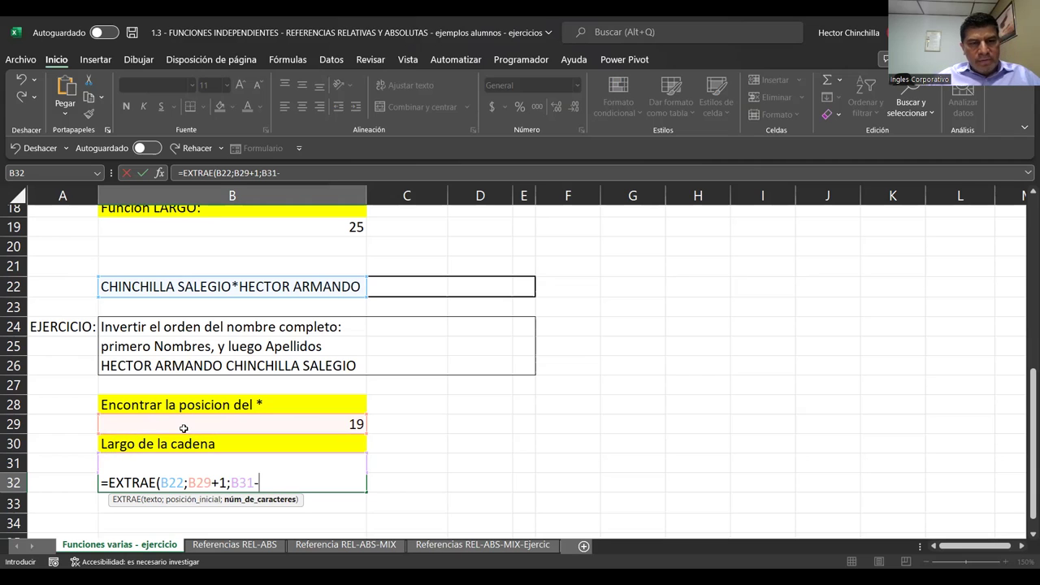
{"action": "left_click", "coordinate": [184, 428]}
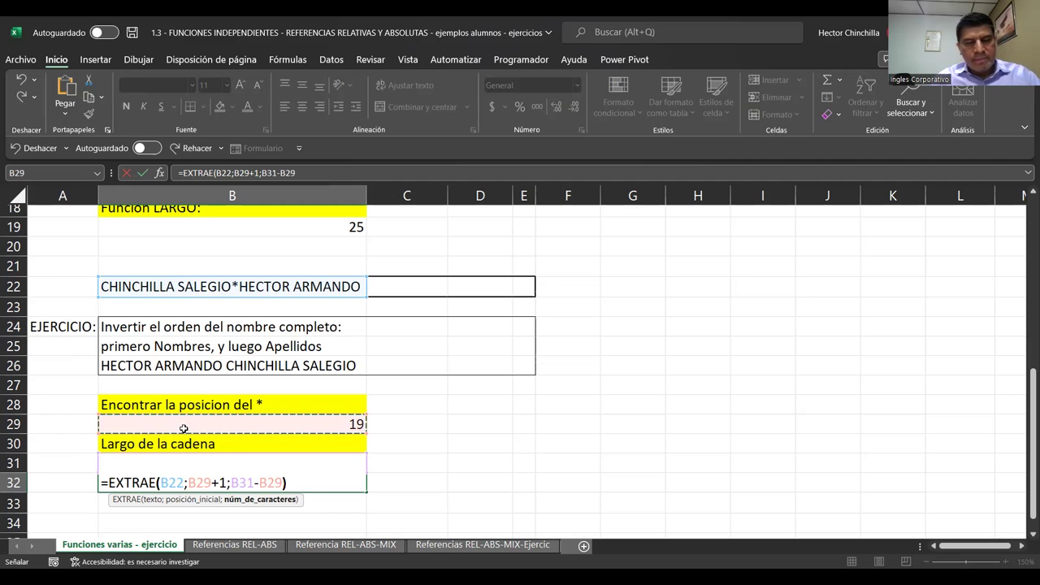
{"action": "key", "text": "Return"}
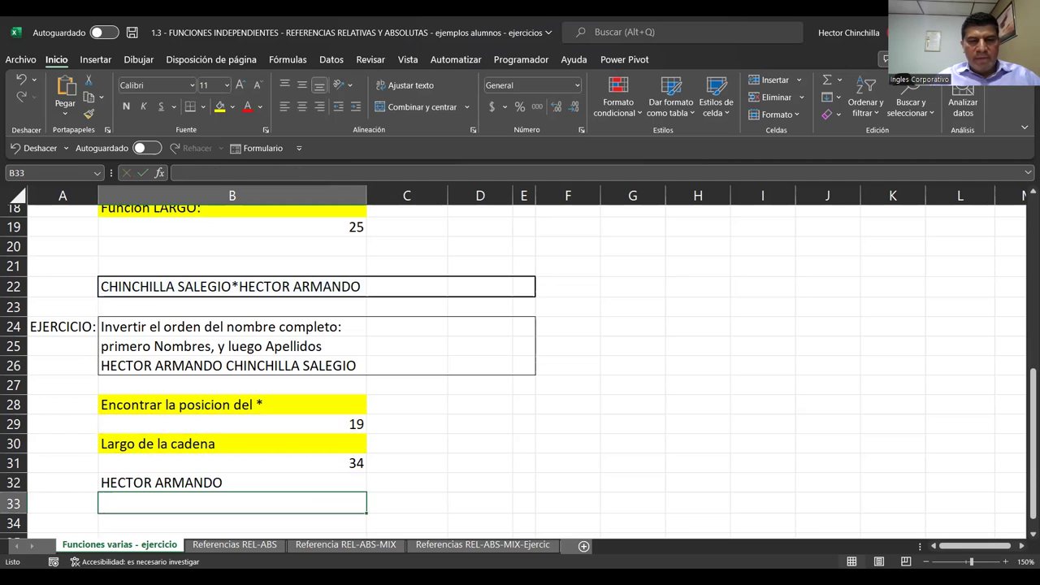
Inspect B32's extraction formula and enlarge the row heights around B31 and B32.
{"action": "left_click", "coordinate": [231, 483]}
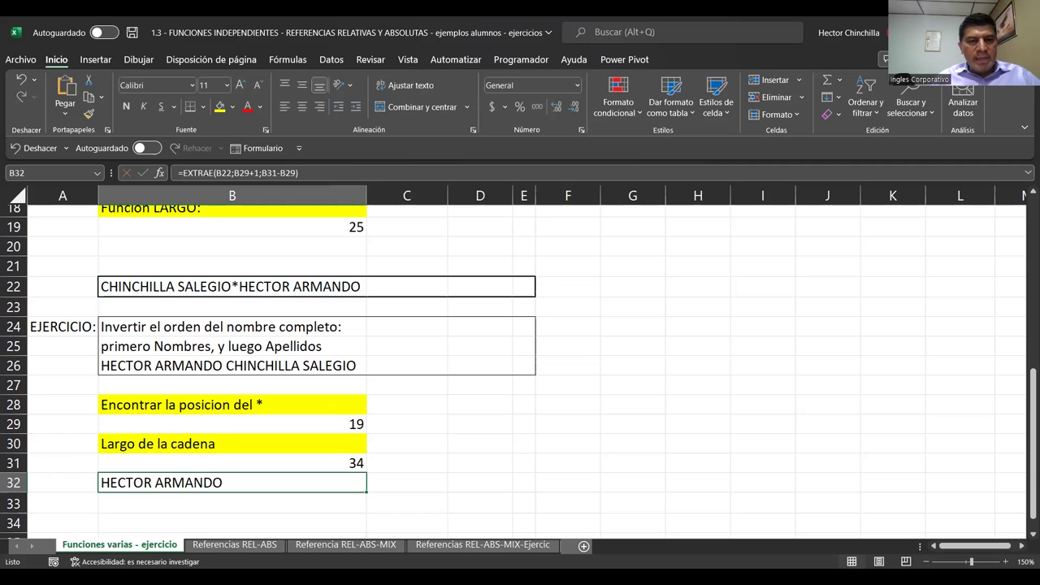
{"action": "key", "text": "F2"}
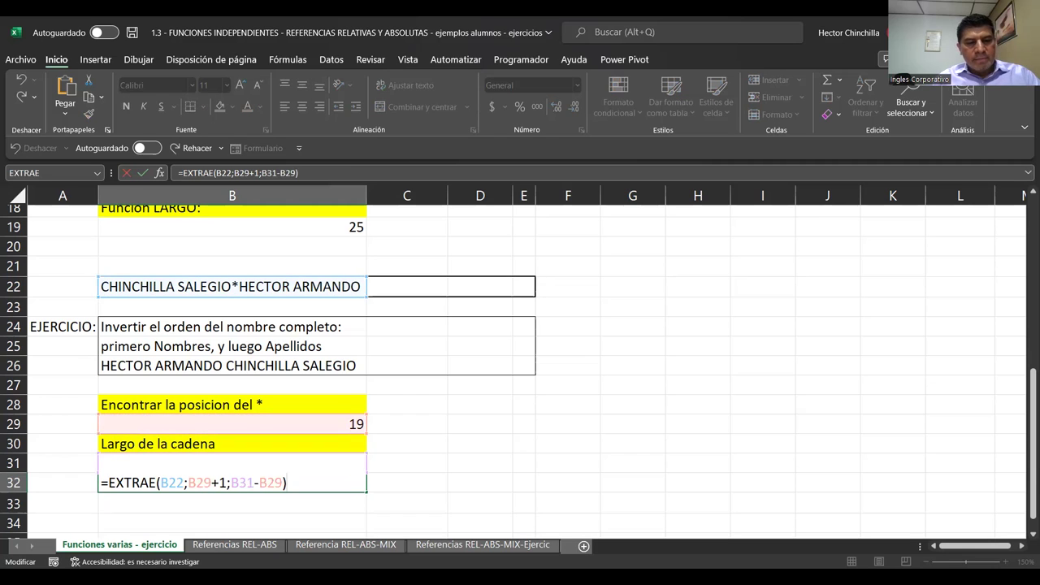
{"action": "key", "text": "Escape"}
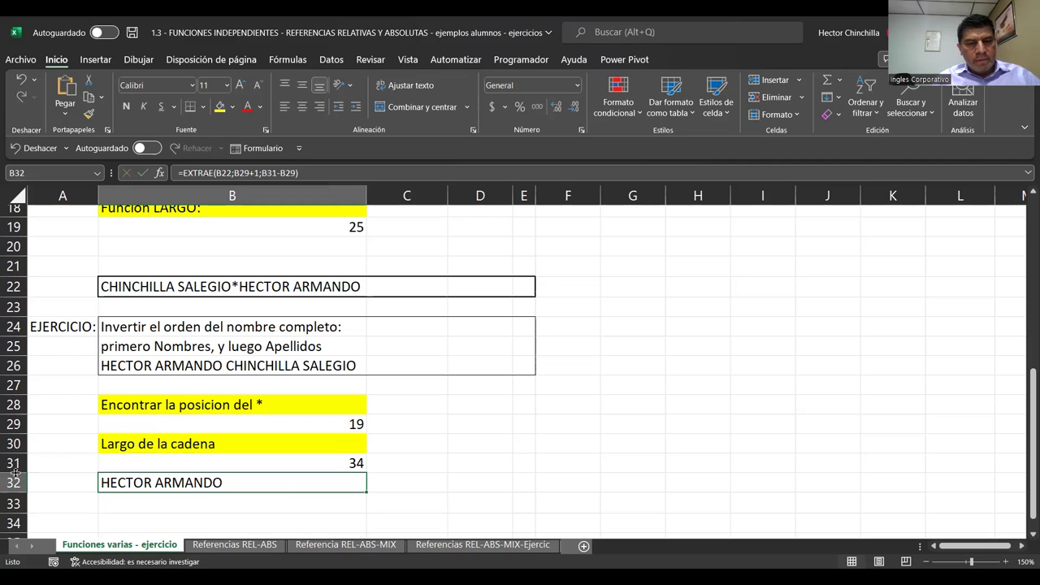
{"action": "left_click_drag", "start_coordinate": [14, 473], "coordinate": [15, 490]}
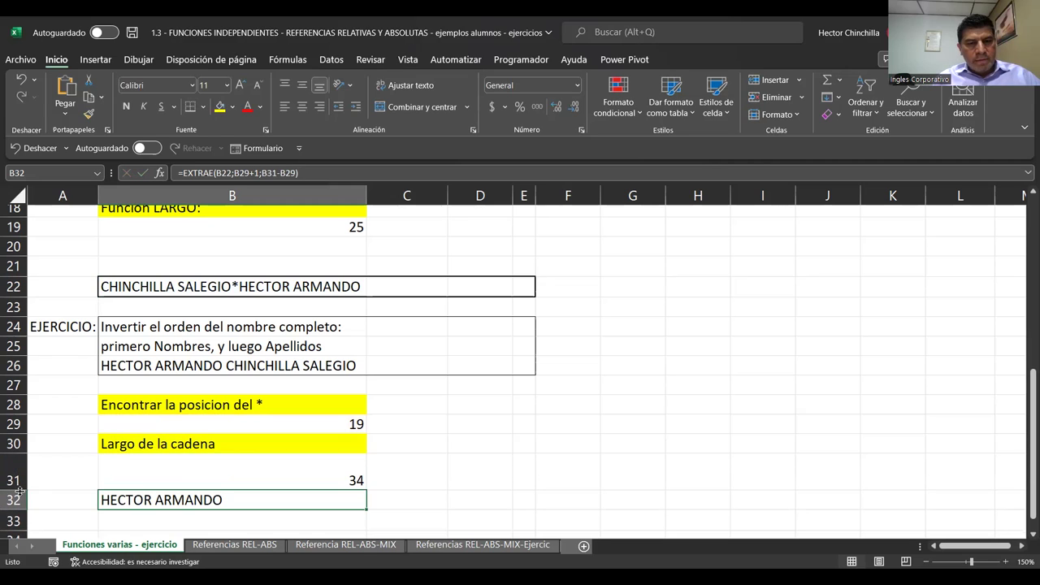
{"action": "double_click", "coordinate": [147, 501]}
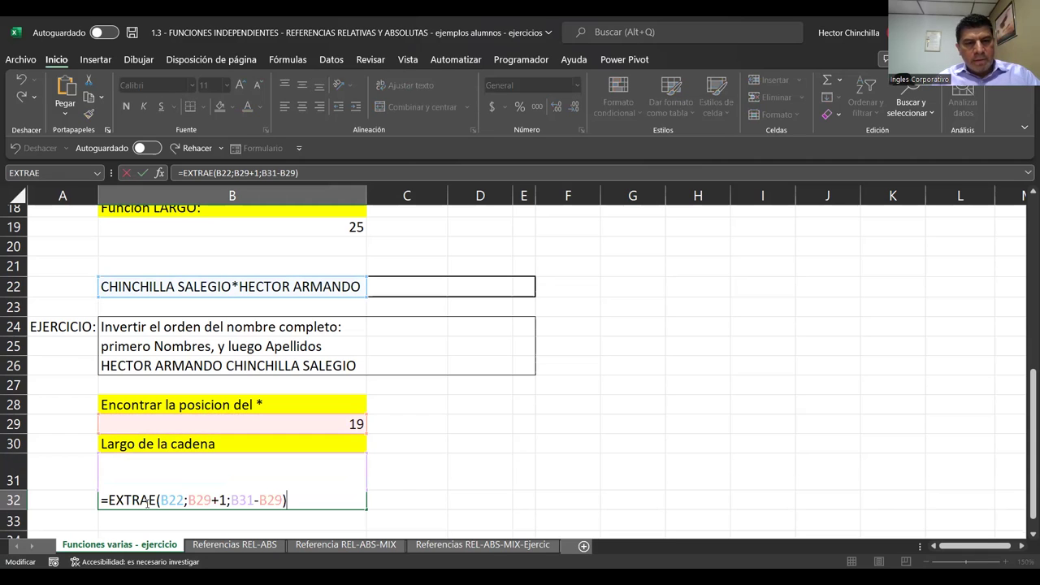
{"action": "key", "text": "Escape"}
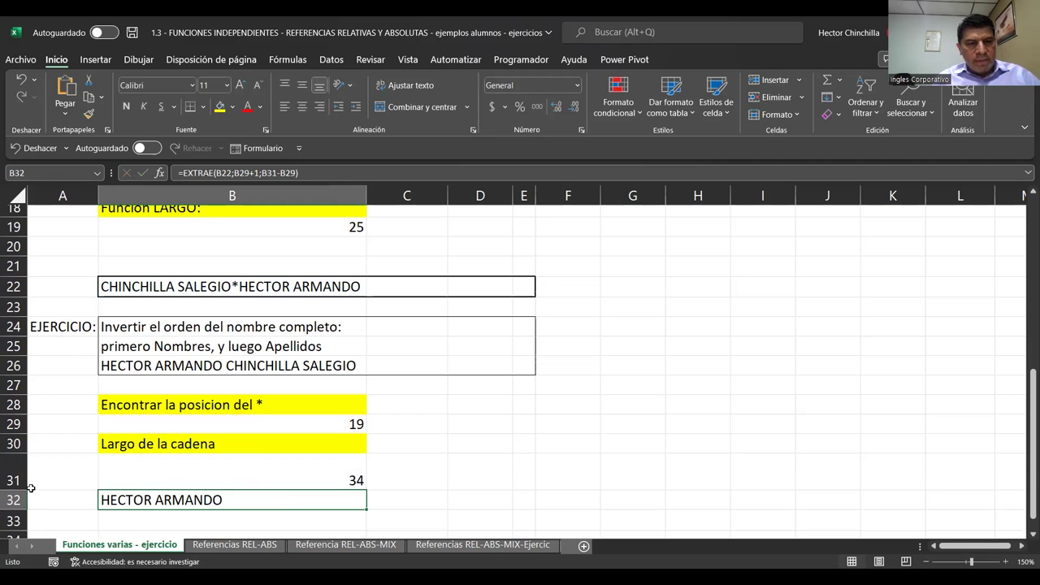
{"action": "mouse_move", "coordinate": [31, 488]}
{"action": "left_mouse_down"}
{"action": "mouse_move", "coordinate": [24, 472]}
{"action": "mouse_move", "coordinate": [25, 521]}
{"action": "left_mouse_up"}
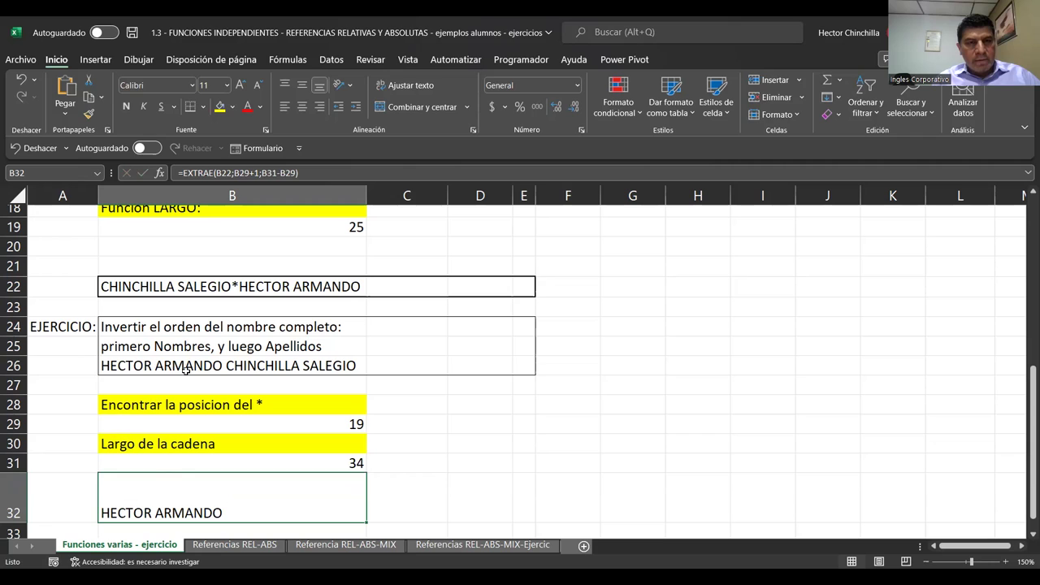
Recommit B32's formula so it shows HECTOR ARMANDO.
{"action": "key", "text": "F2"}
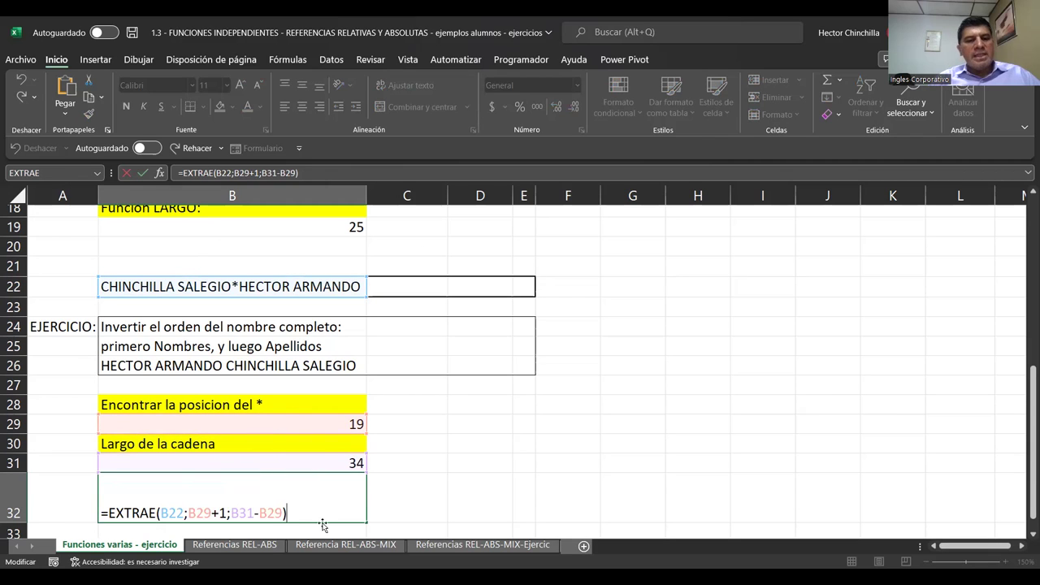
{"action": "key", "text": "Return"}
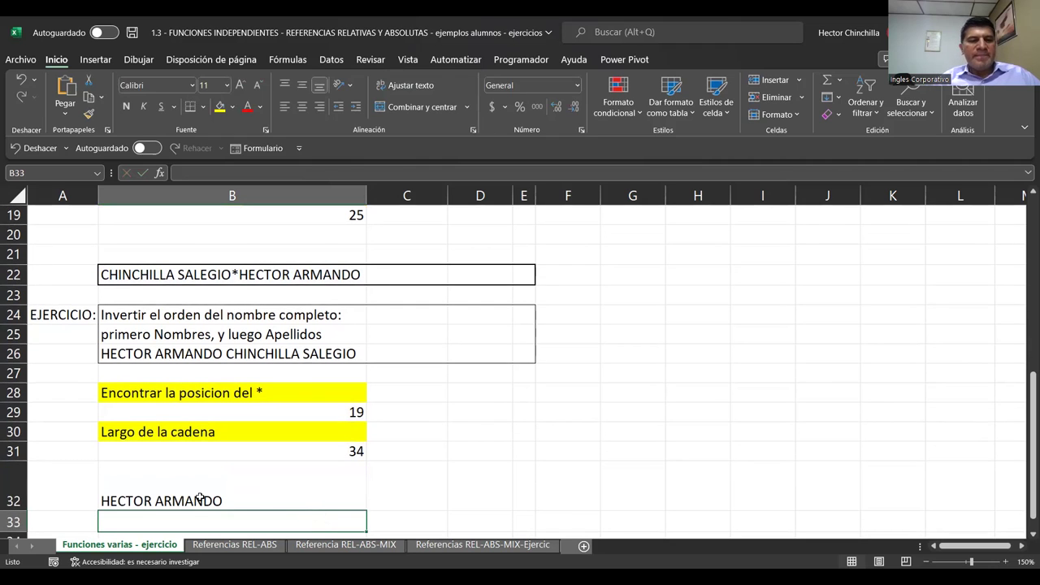
{"action": "scroll", "coordinate": [195, 496], "scroll_direction": "down", "scroll_amount": 1}
{"action": "key", "text": "Up"}
{"action": "key", "text": "Down"}
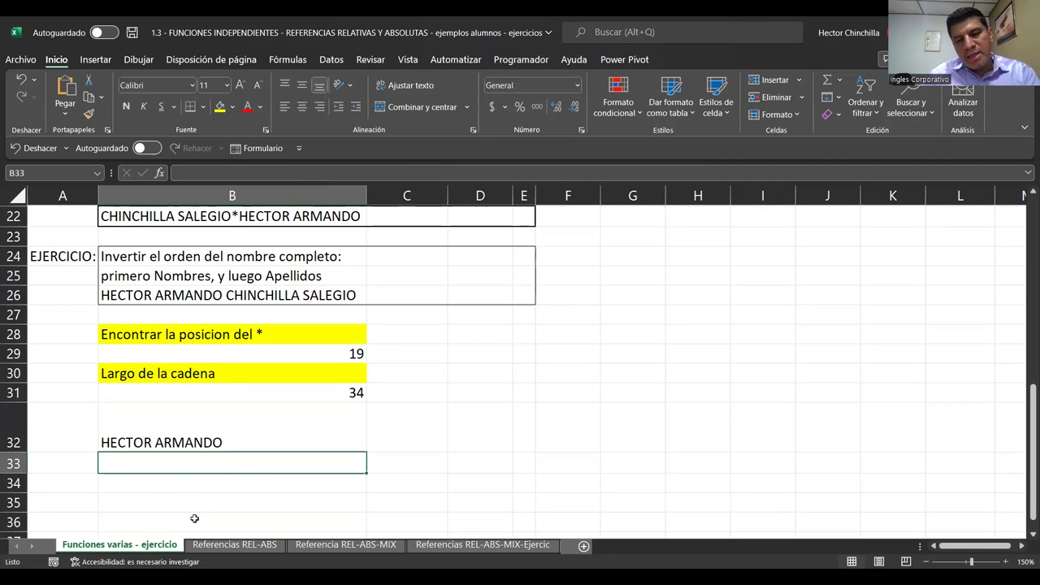
{"action": "type", "text": "="}
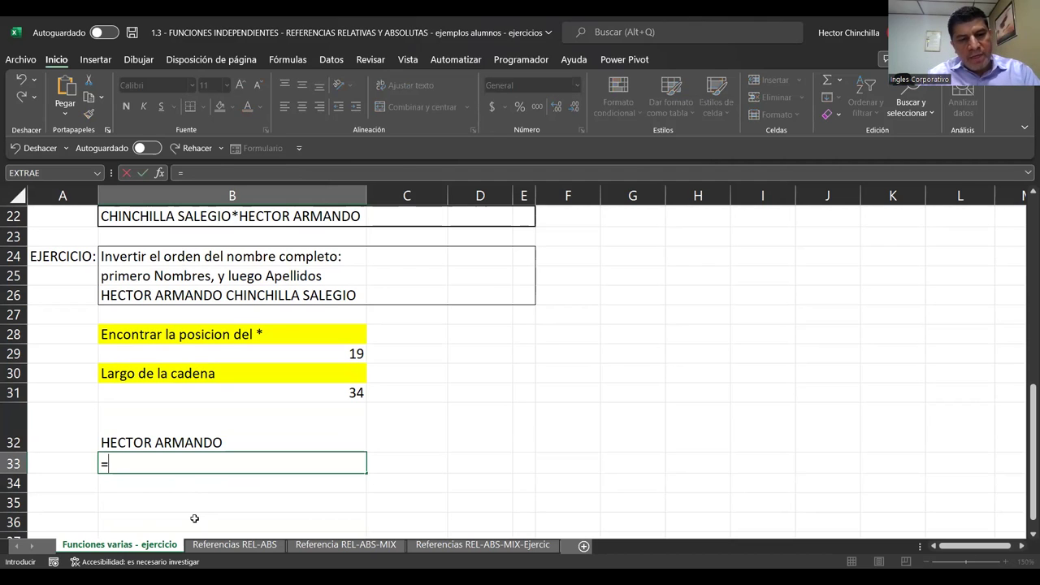
{"action": "type", "text": "EXTRAER"}
{"action": "key", "text": "BackSpace"}
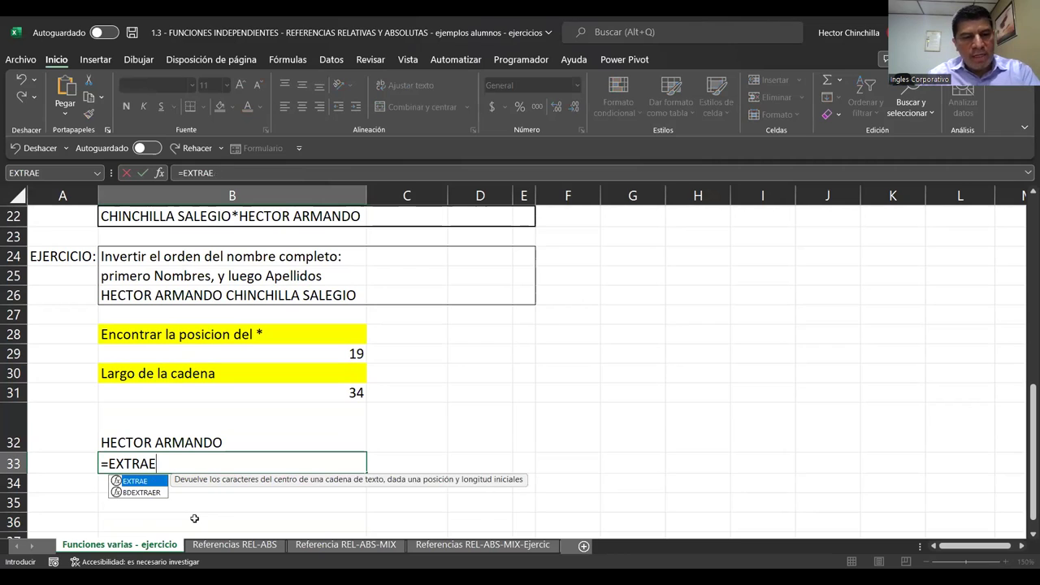
{"action": "type", "text": "("}
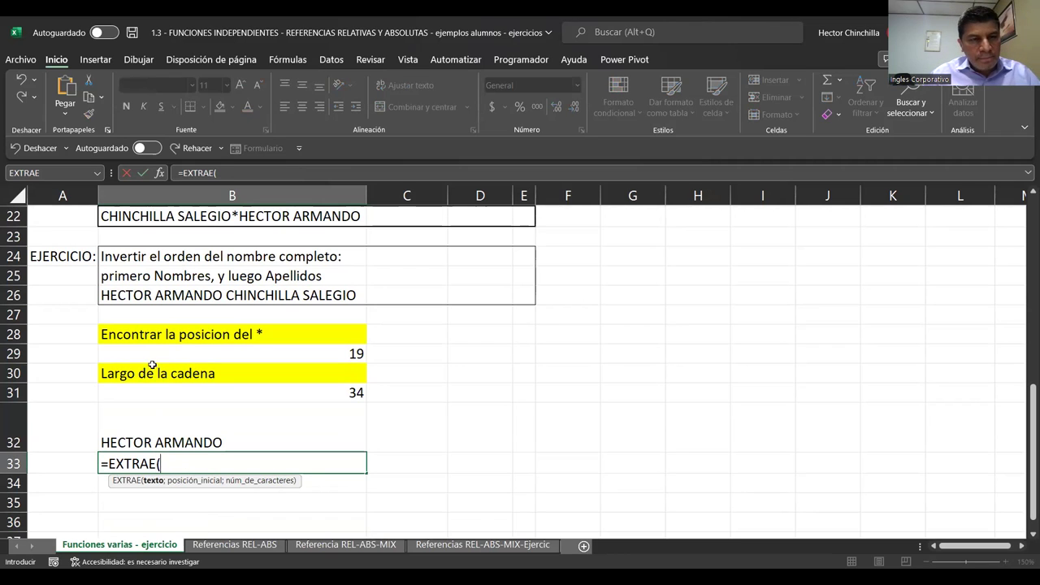
{"action": "left_click", "coordinate": [171, 216]}
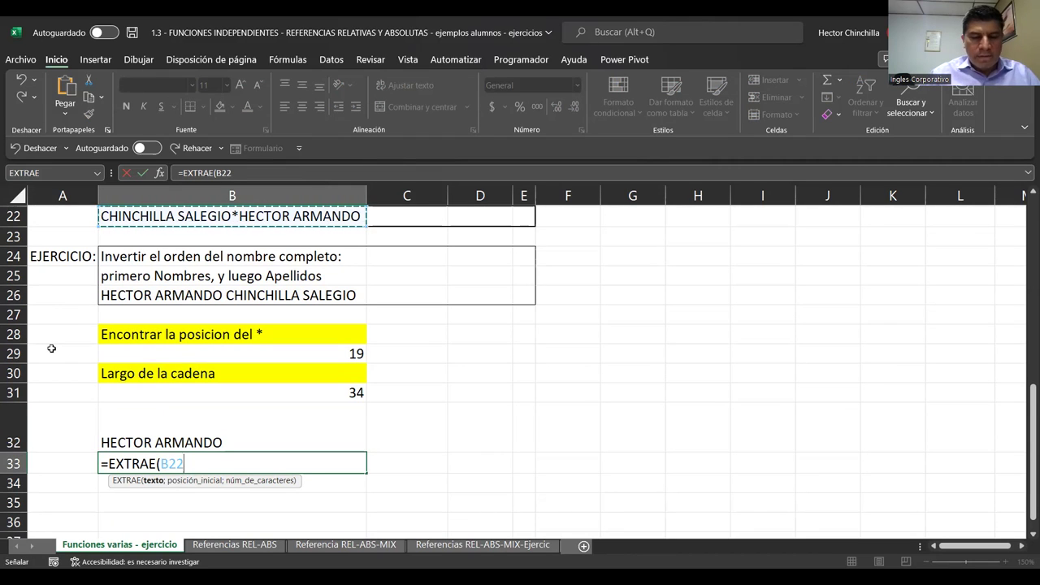
{"action": "type", "text": ";"}
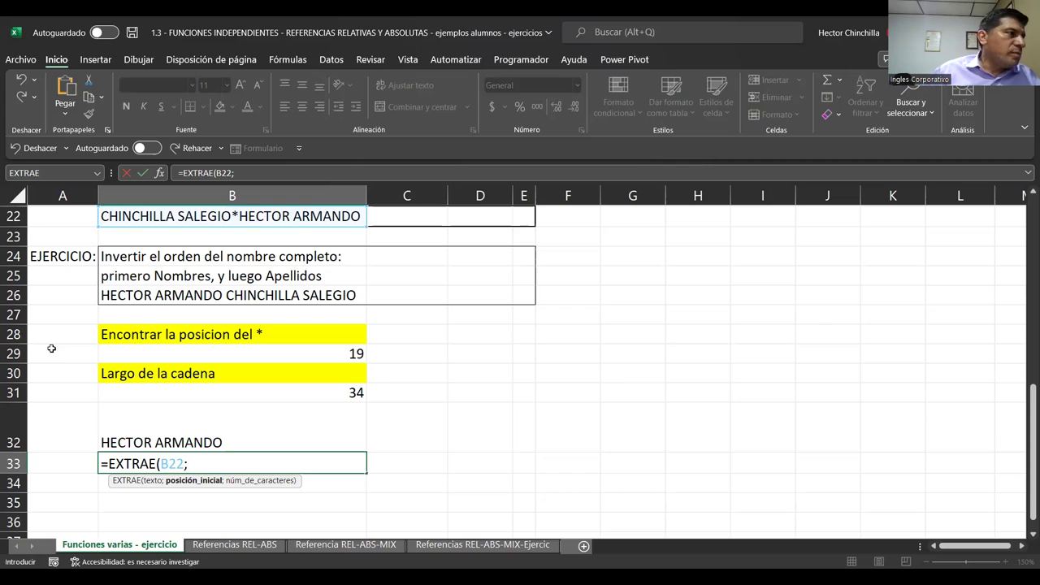
{"action": "type", "text": "1"}
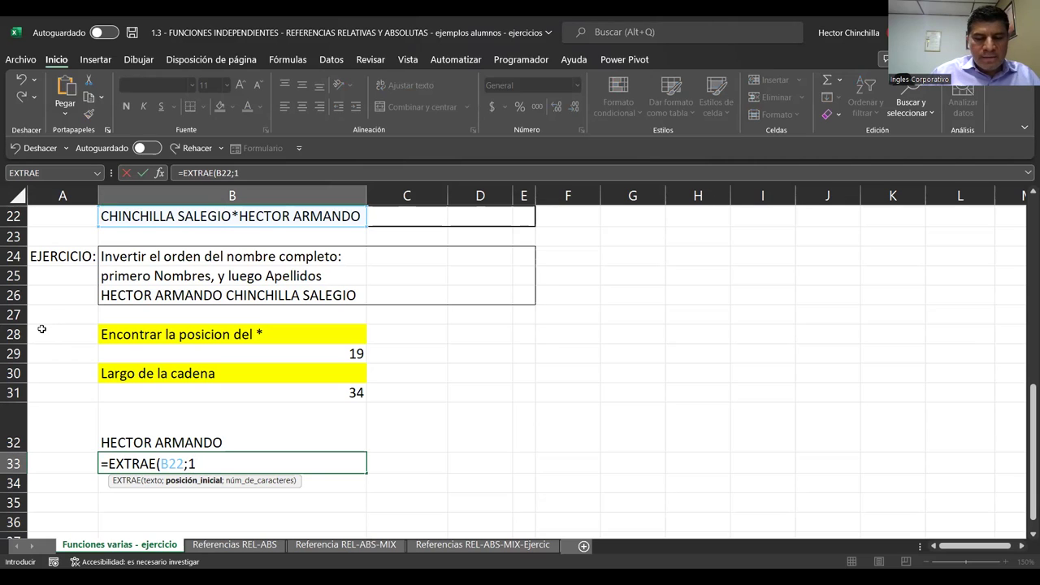
{"action": "type", "text": ";"}
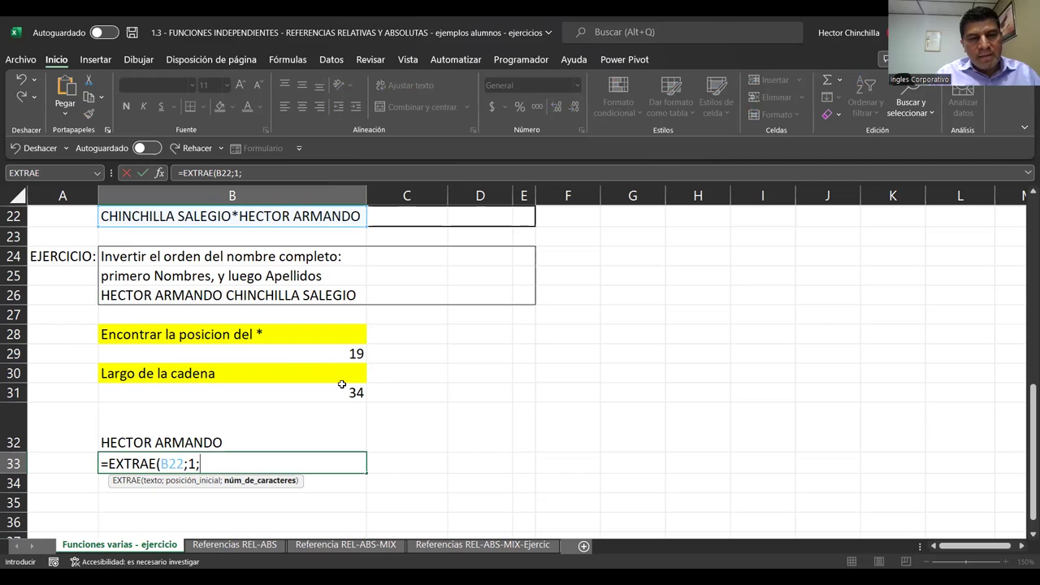
{"action": "left_click", "coordinate": [311, 354]}
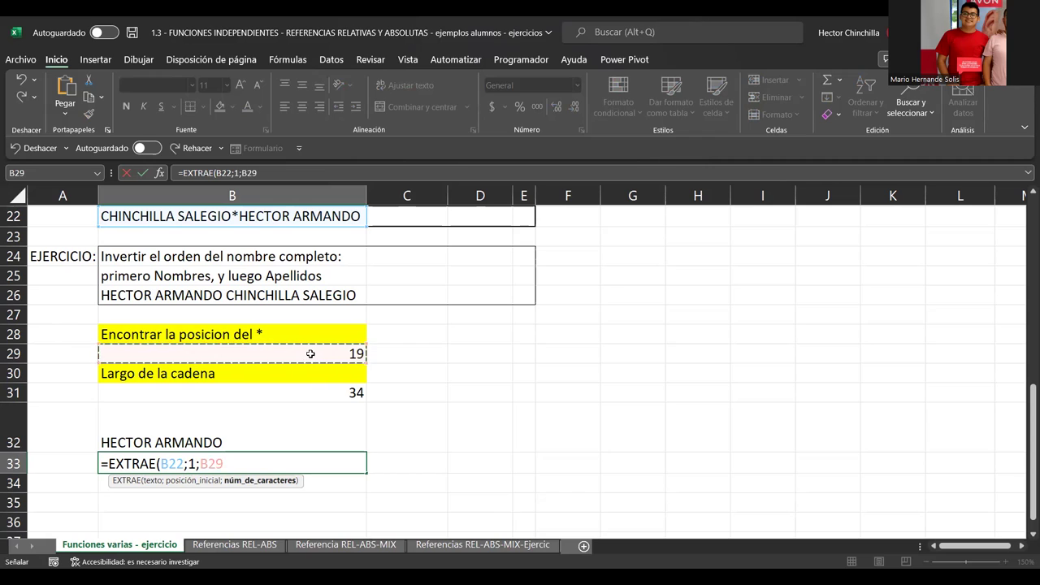
{"action": "type", "text": "-1"}
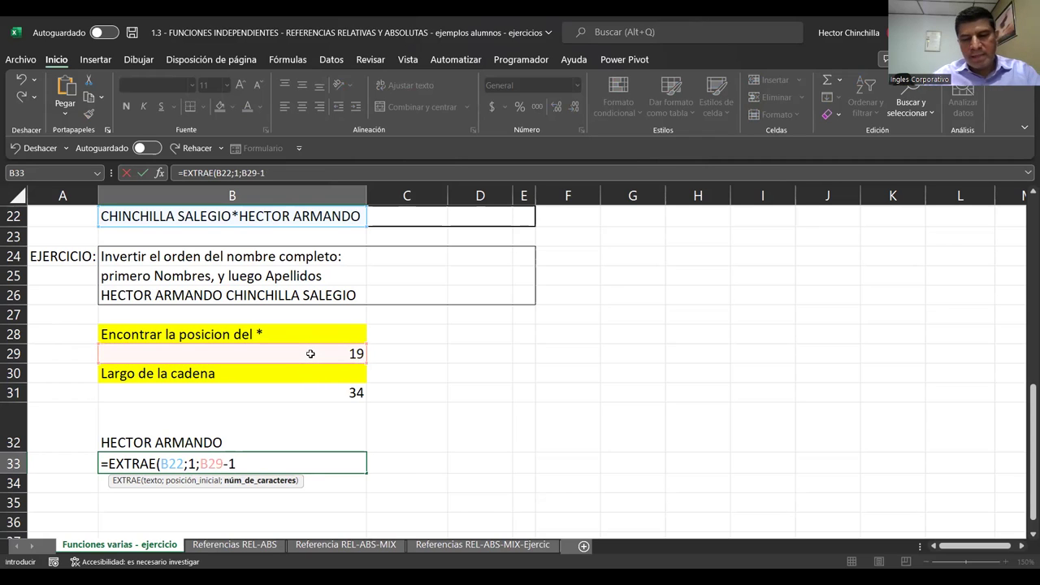
{"action": "type", "text": ")"}
{"action": "key", "text": "Return"}
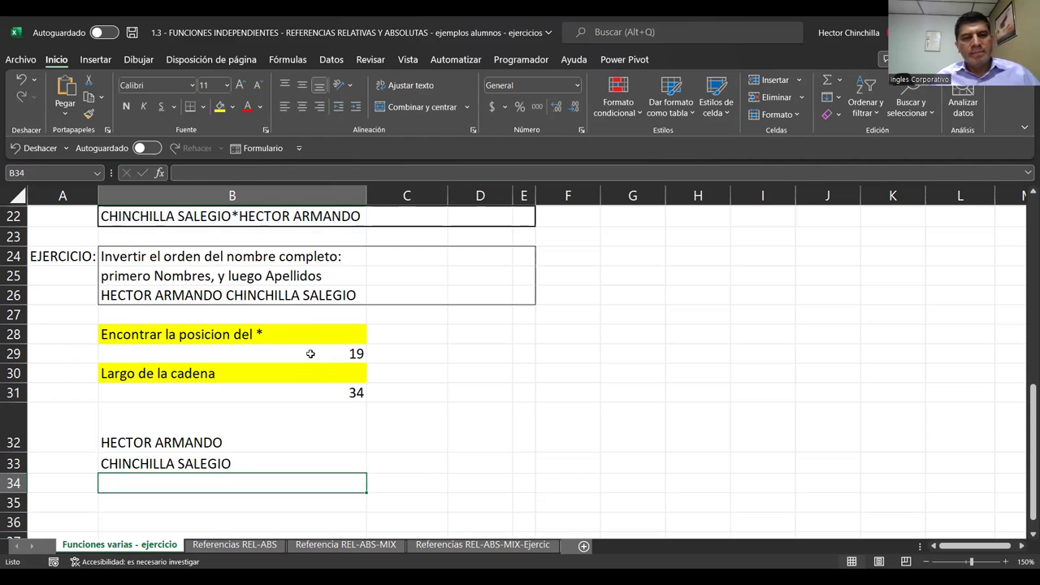
Move through the cells below the surnames and settle on B34.
{"action": "key", "text": "Down"}
{"action": "key", "text": "Up"}
{"action": "key", "text": "Down"}
{"action": "key", "text": "Up"}
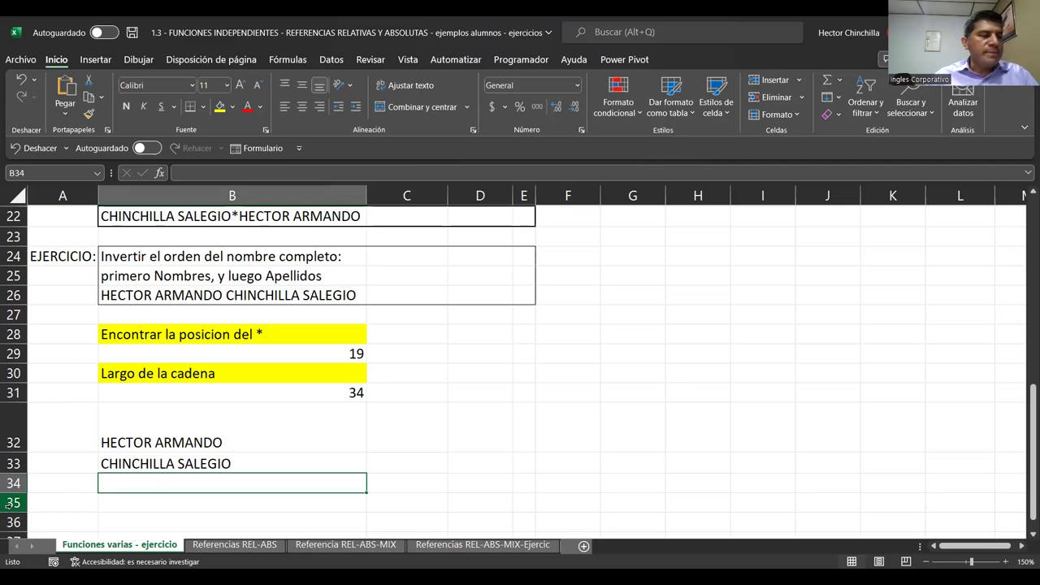
{"action": "type", "text": "="}
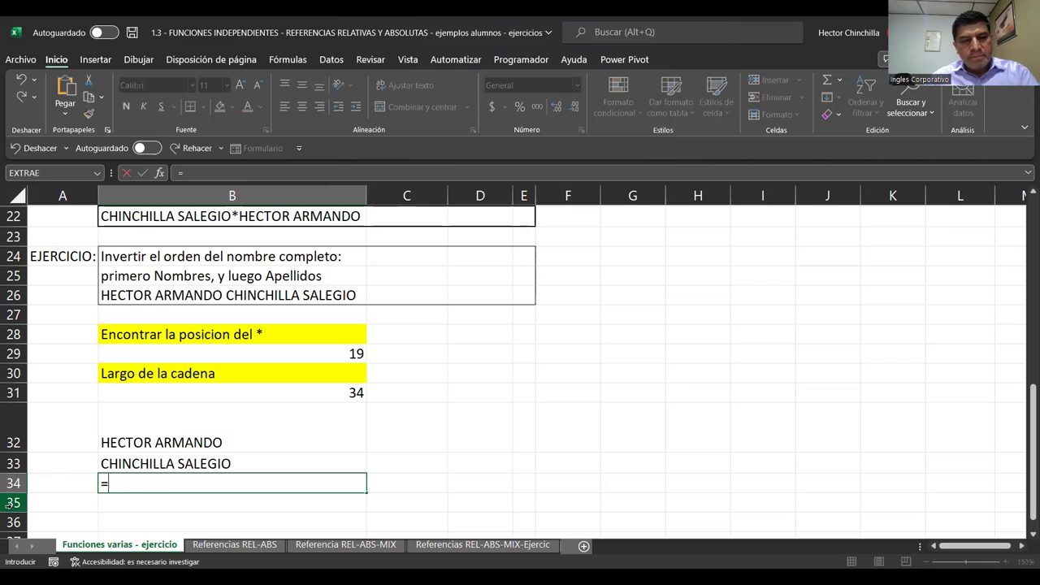
{"action": "type", "text": "VA"}
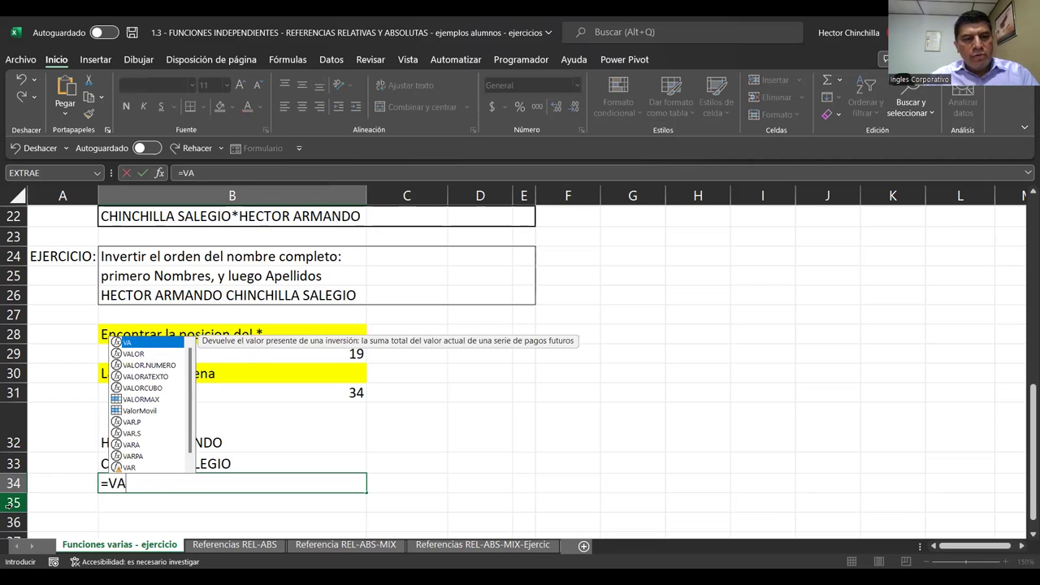
{"action": "type", "text": "LORATEXT"}
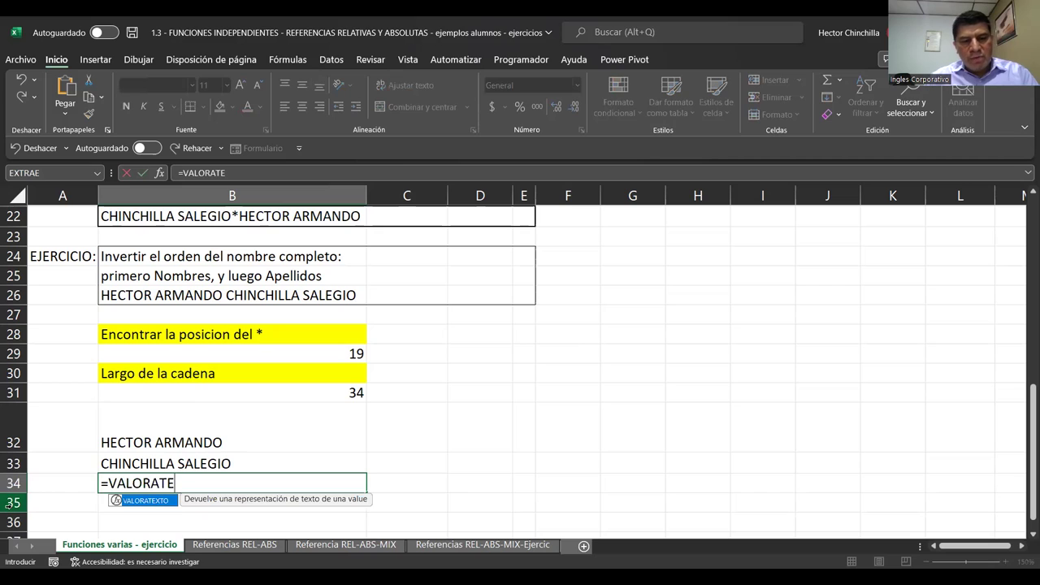
{"action": "type", "text": "O"}
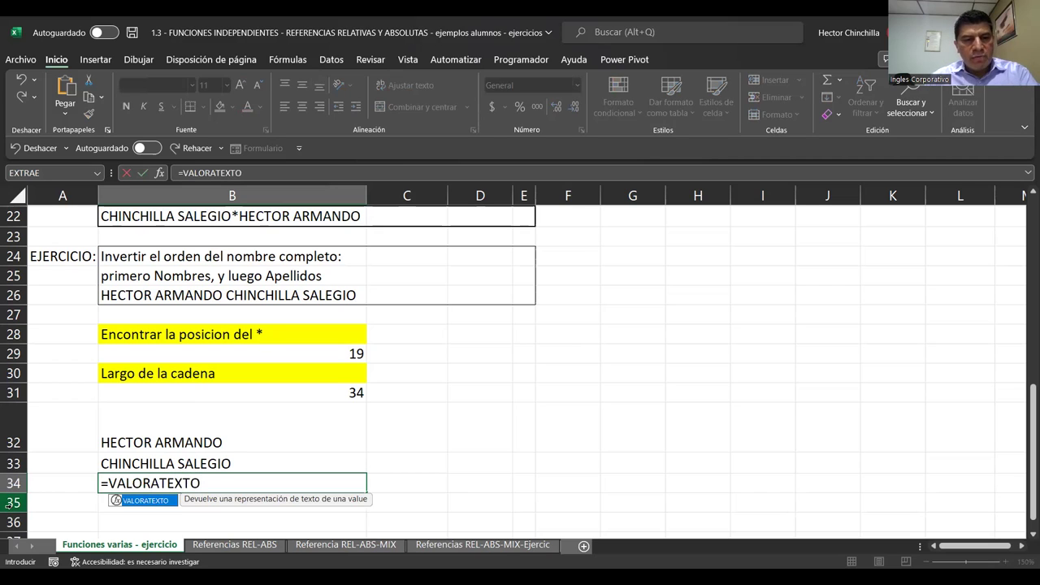
{"action": "type", "text": "("}
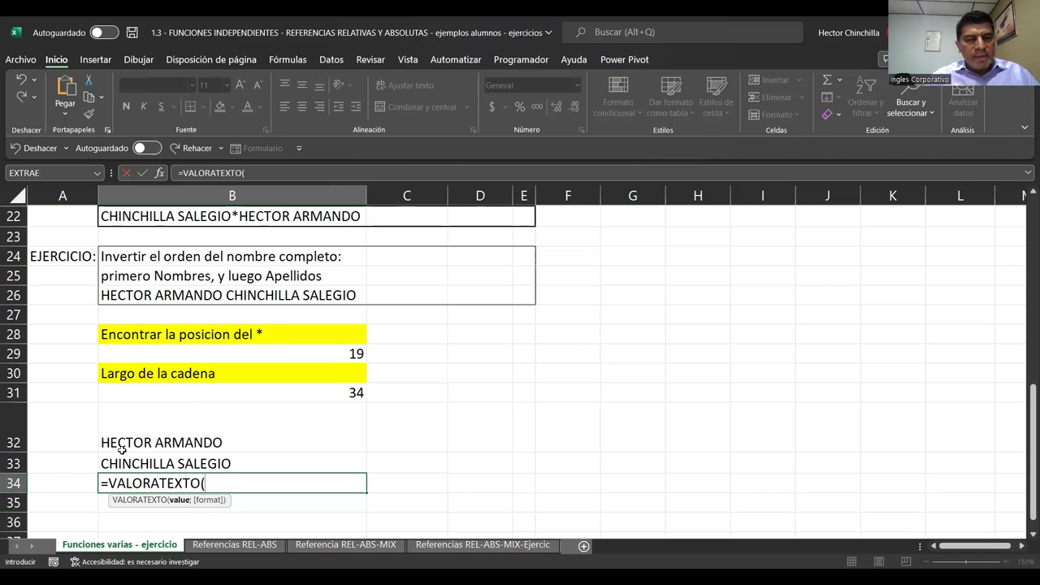
{"action": "left_click", "coordinate": [127, 447]}
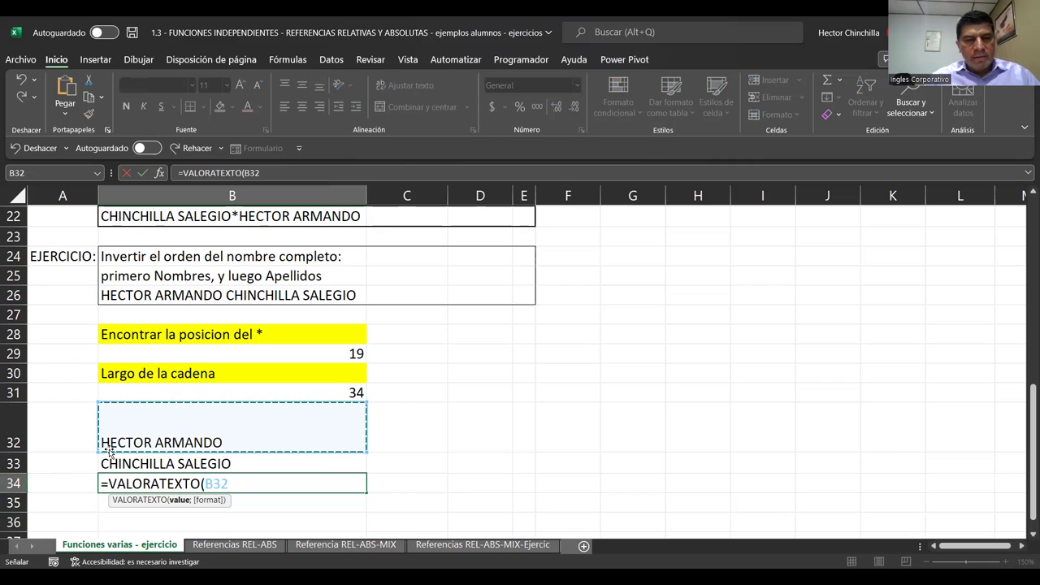
{"action": "type", "text": ")"}
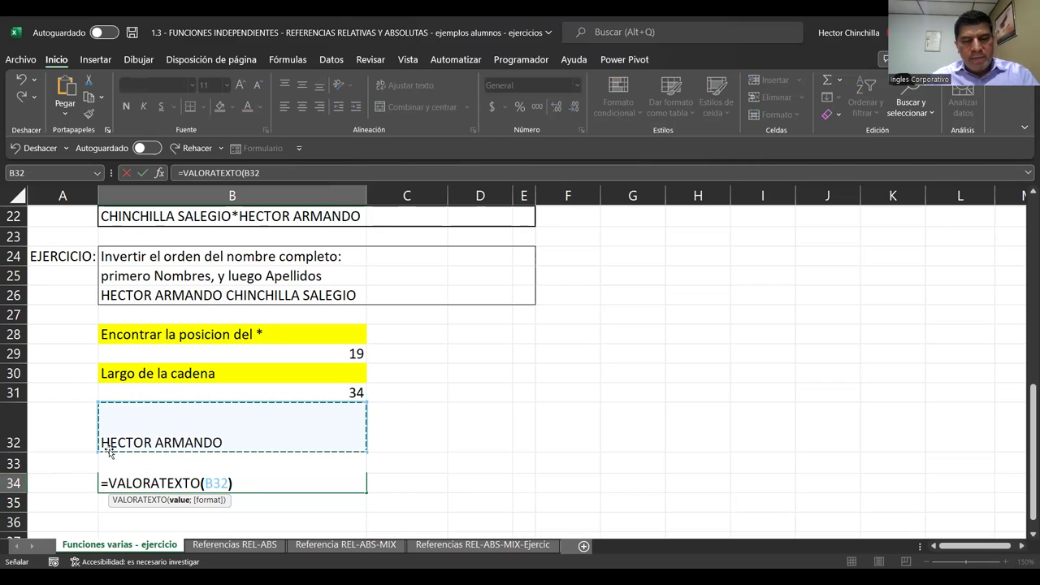
{"action": "type", "text": "&"}
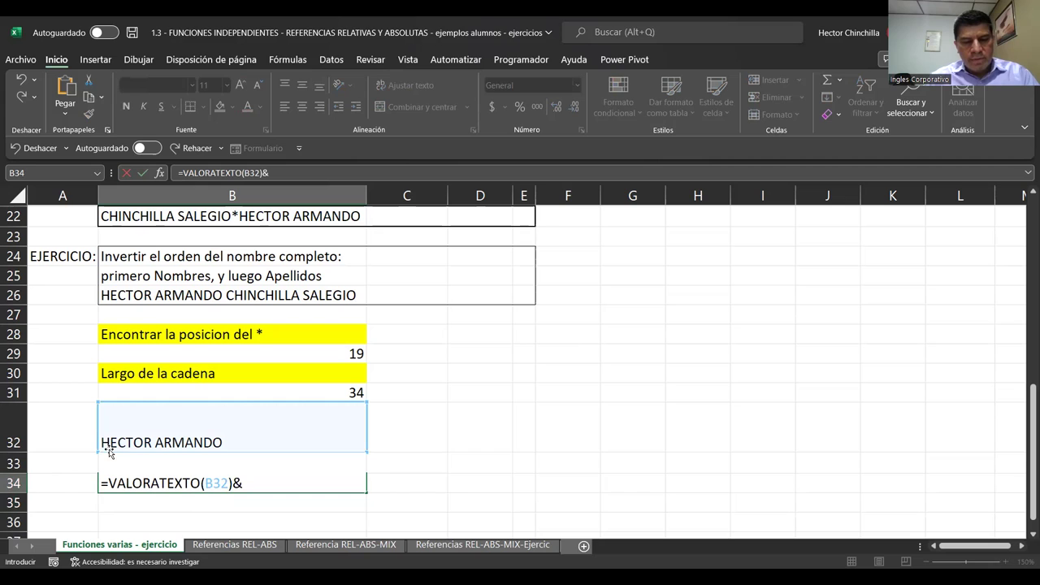
{"action": "type", "text": "VALORATEXTO"}
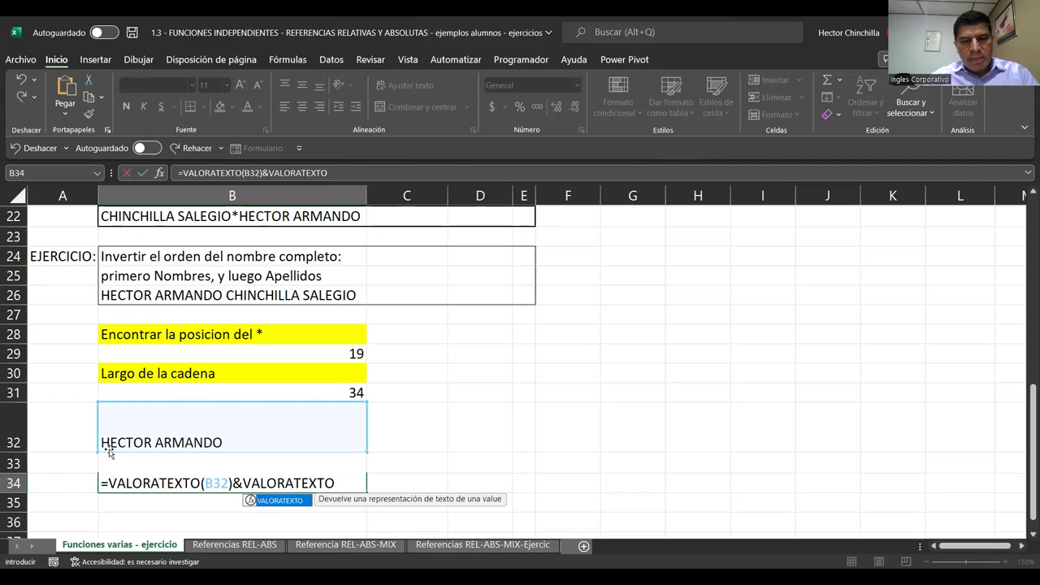
{"action": "type", "text": "("}
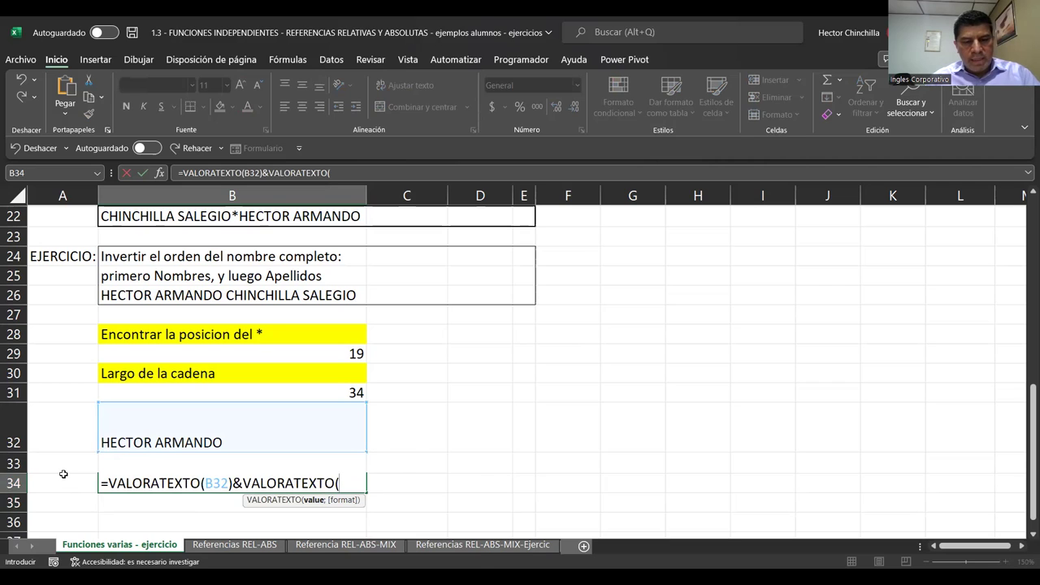
{"action": "type", "text": "b"}
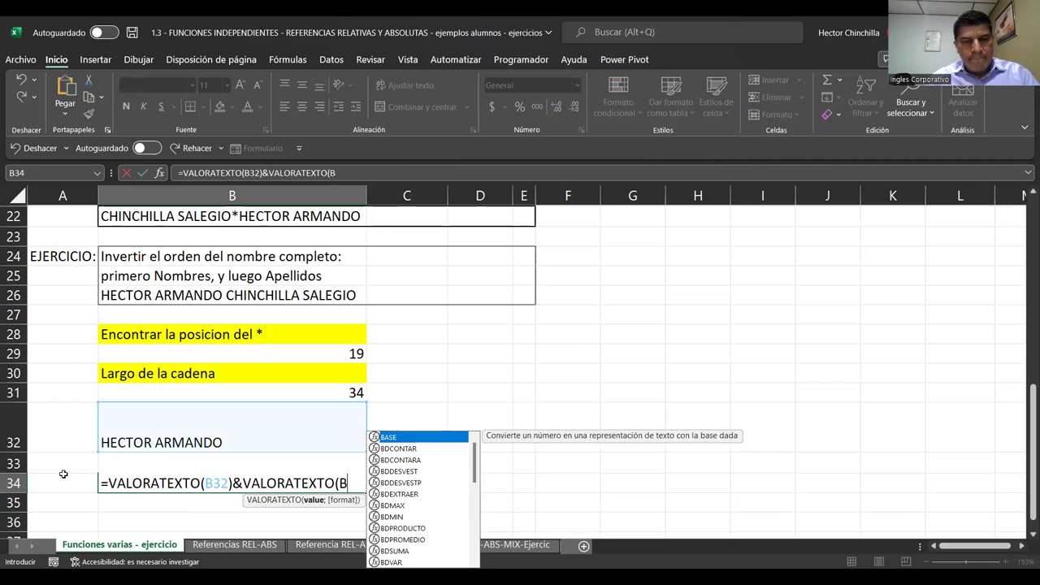
{"action": "type", "text": "33)"}
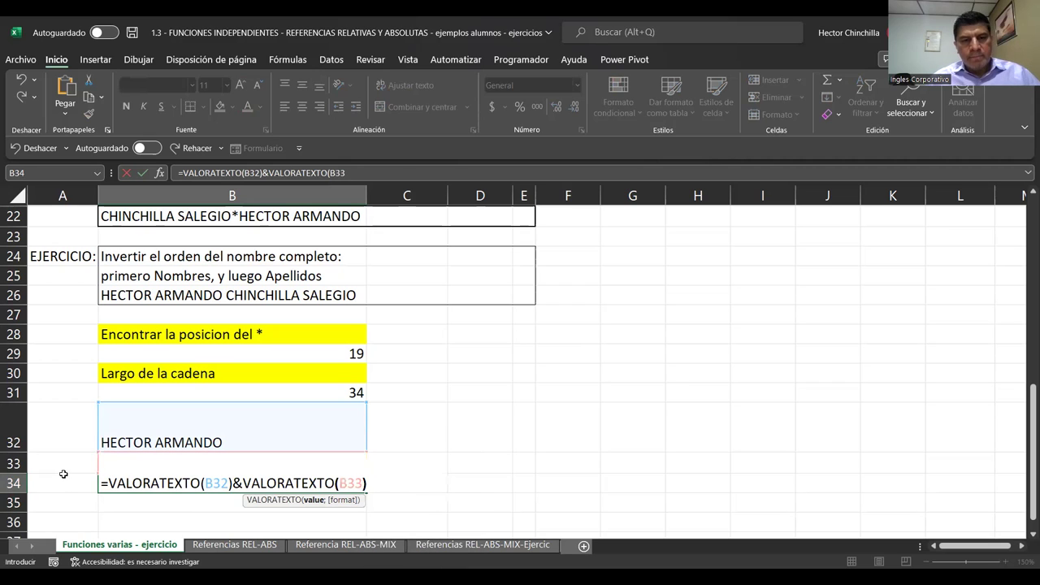
{"action": "key", "text": "Return"}
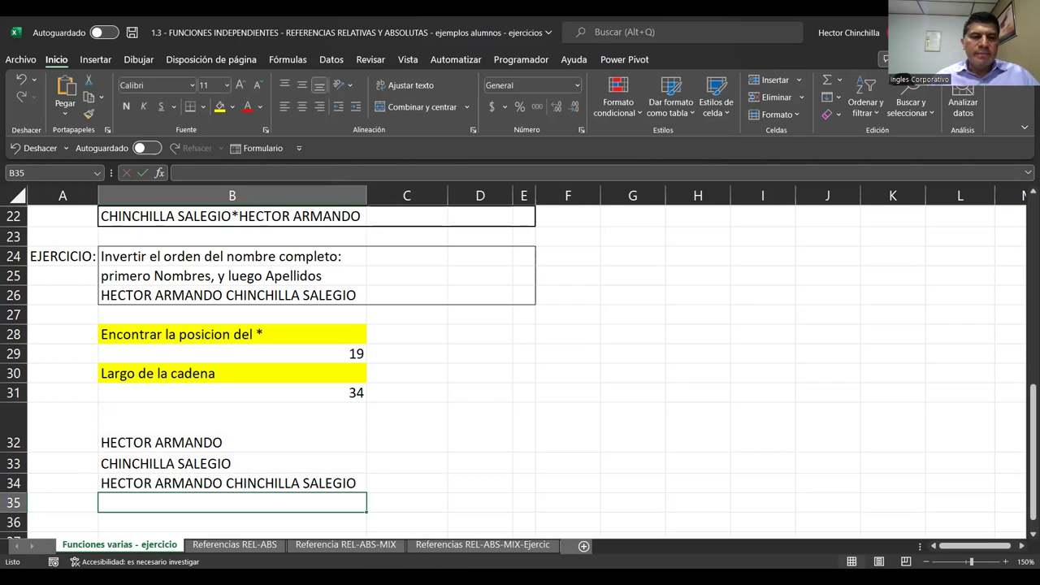
{"action": "key", "text": "Up"}
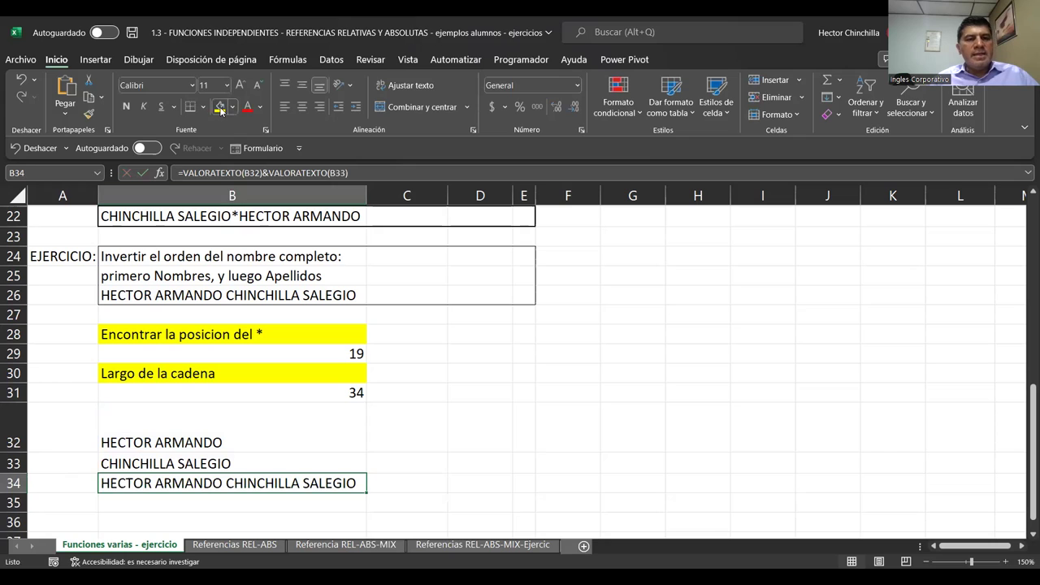
{"action": "left_click", "coordinate": [220, 110]}
{"action": "key", "text": "Down"}
{"action": "key", "text": "Up"}
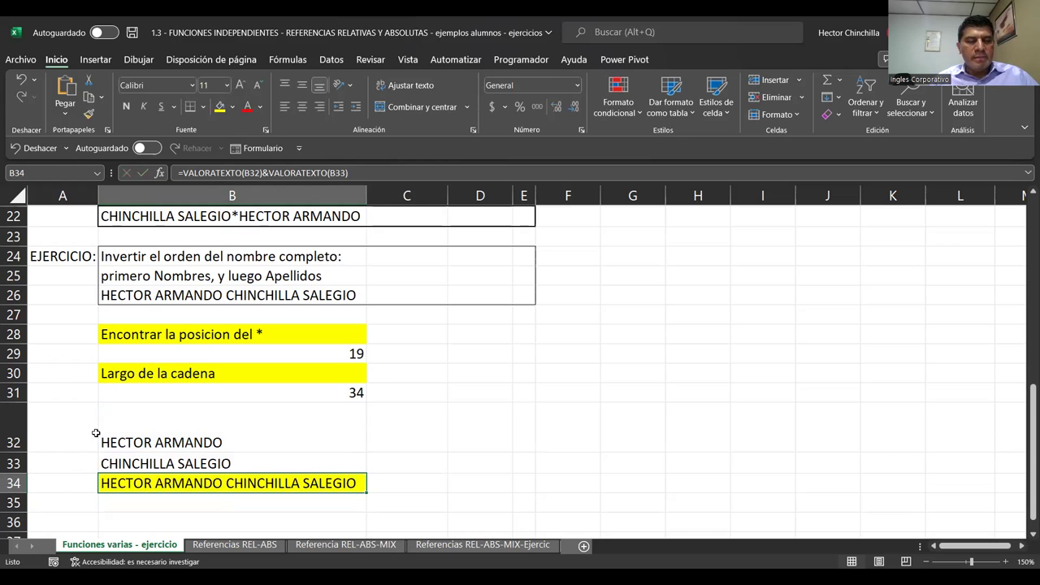
{"action": "left_click", "coordinate": [163, 218]}
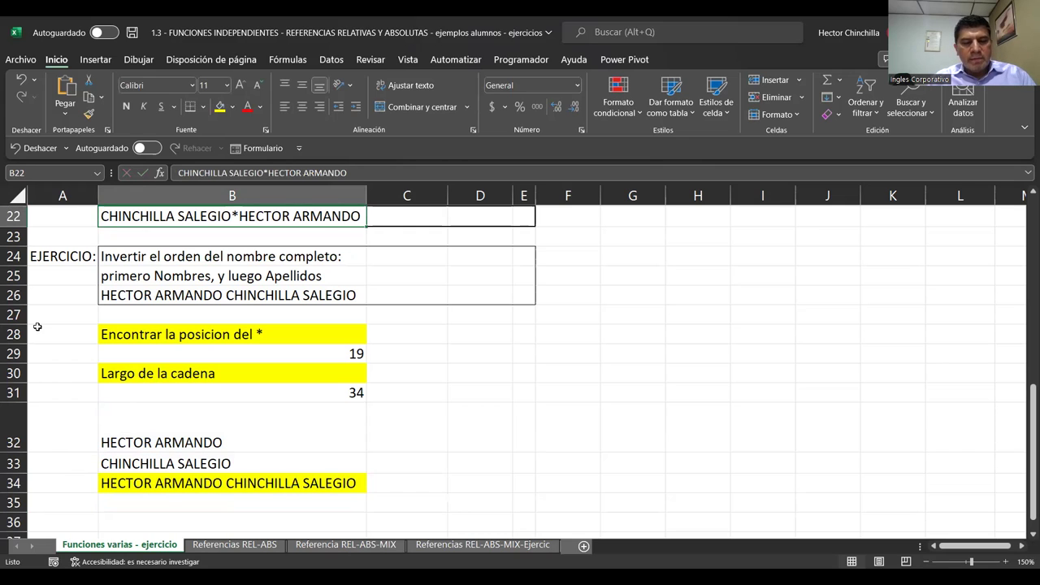
{"action": "type", "text": "CHINCHI"}
{"action": "key", "text": "BackSpace"}
{"action": "type", "text": "A URBINA*JOSUE ALEJANDRO"}
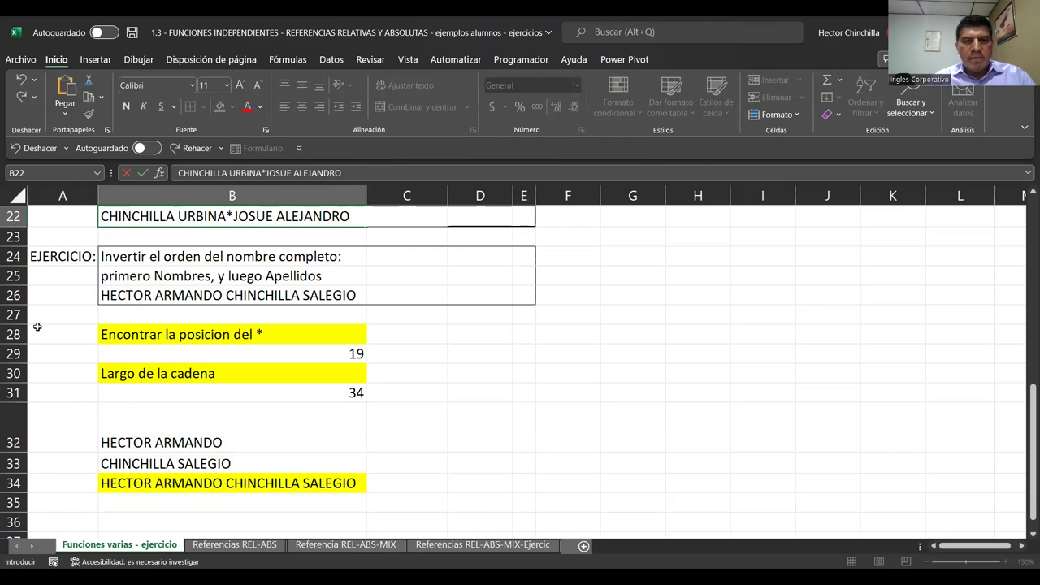
{"action": "key", "text": "Return"}
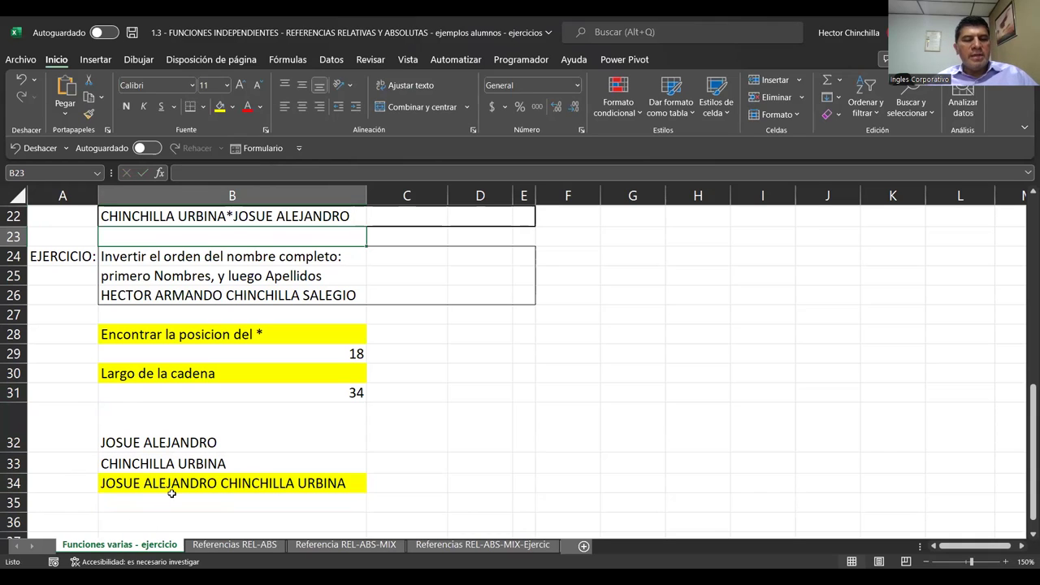
{"action": "left_click", "coordinate": [290, 353]}
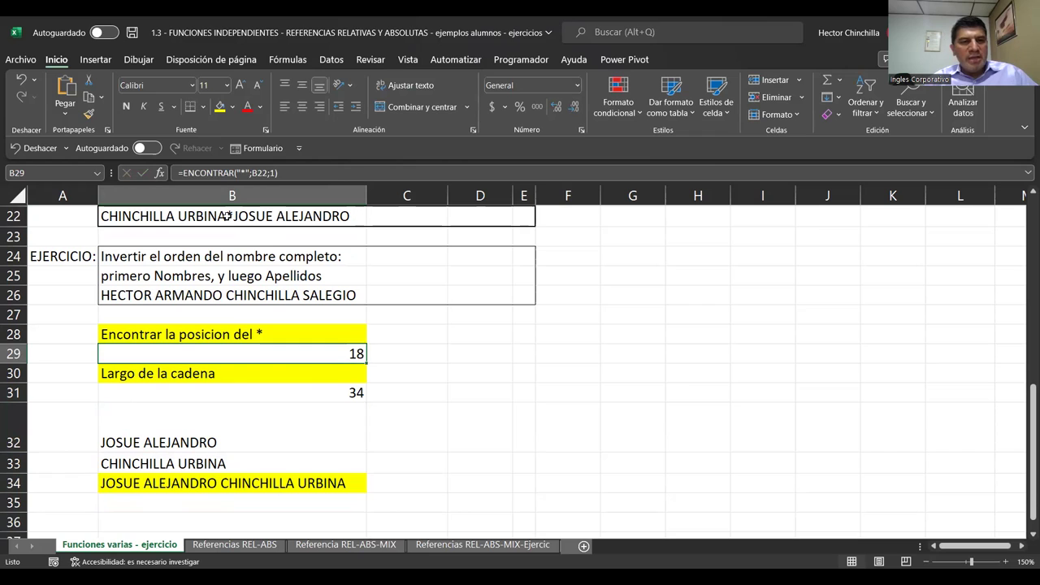
{"action": "left_click", "coordinate": [228, 216]}
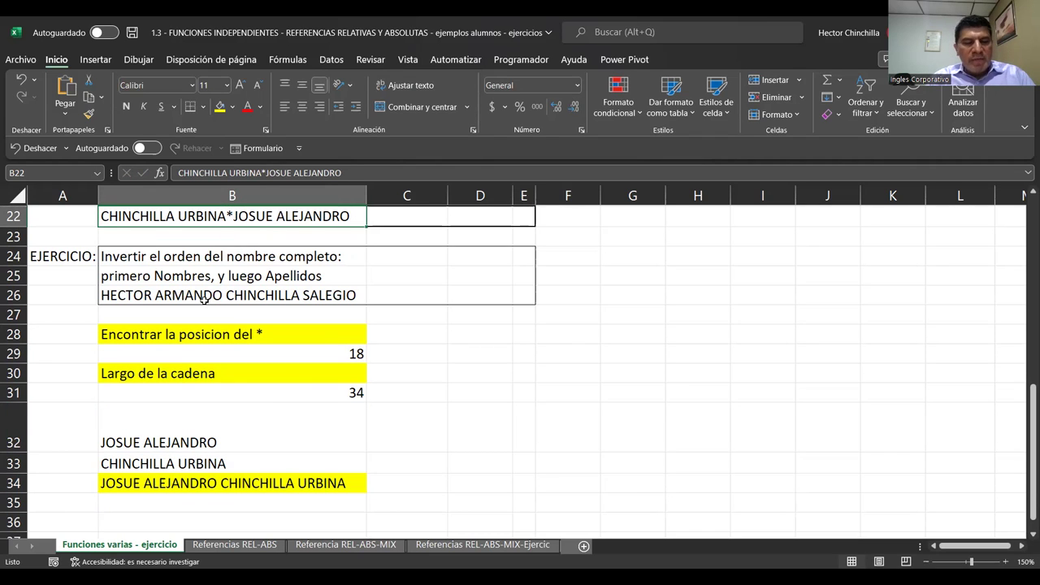
{"action": "type", "text": "CHINCHILLA*"}
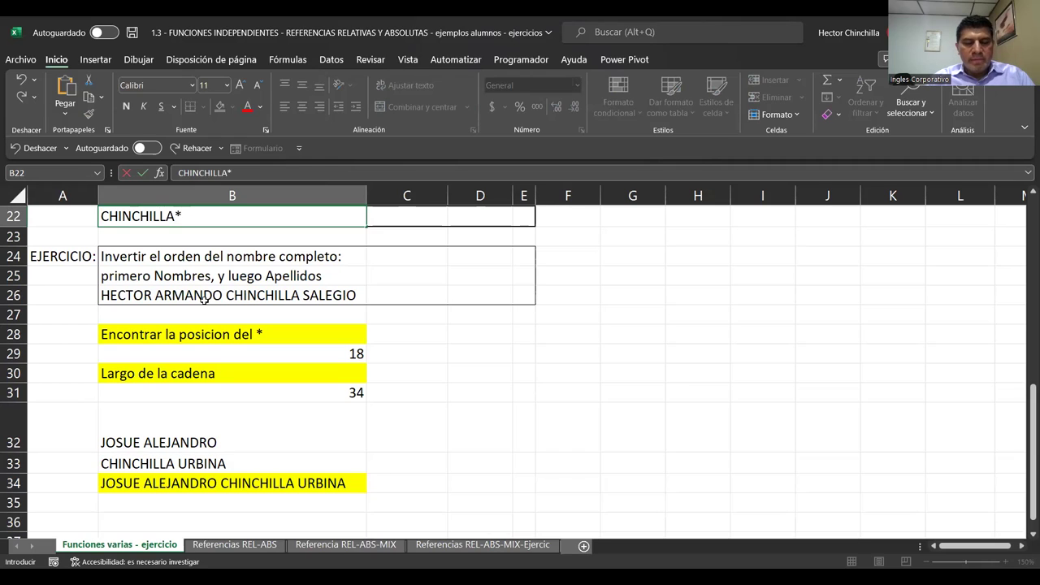
{"action": "type", "text": "HEctor DAVID"}
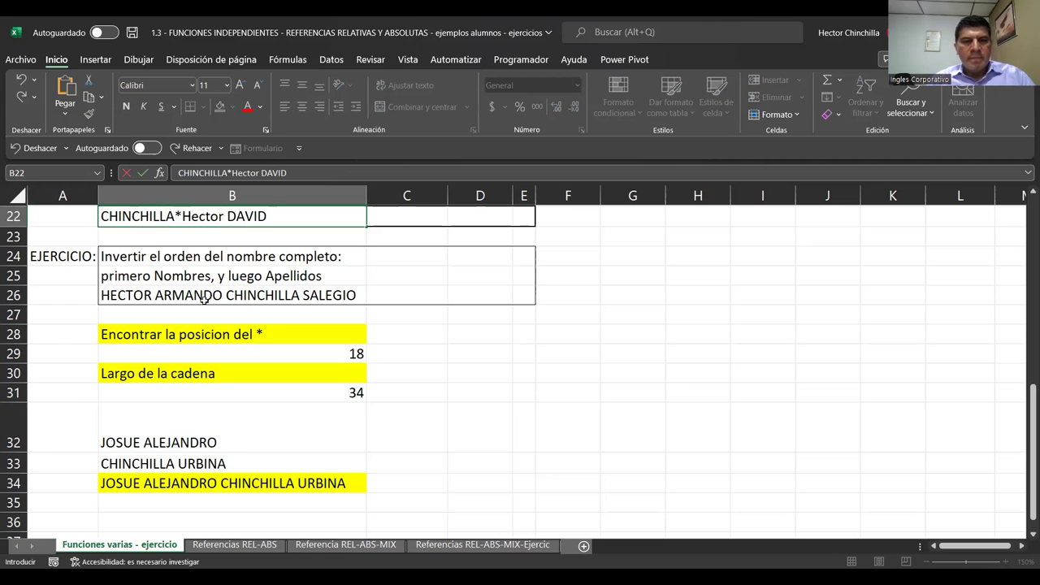
{"action": "key", "text": "Return"}
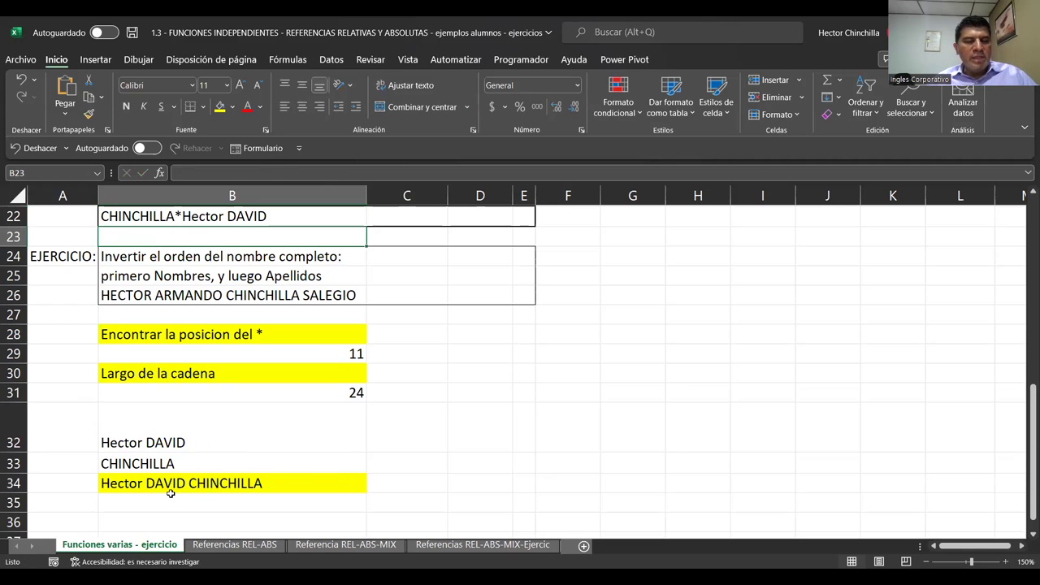
{"action": "left_click", "coordinate": [152, 487]}
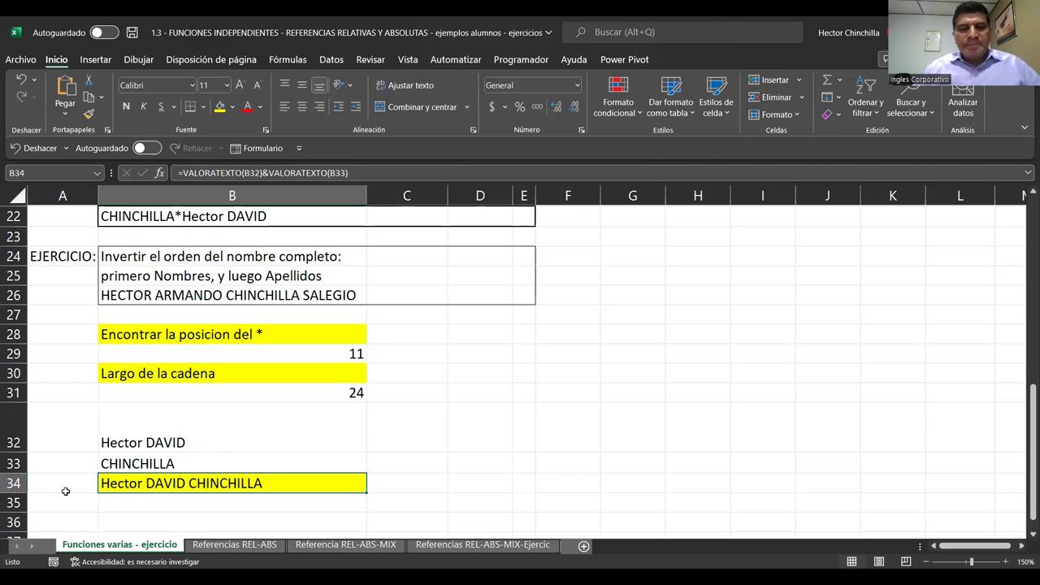
{"action": "scroll", "coordinate": [123, 424], "scroll_direction": "down", "scroll_amount": 1}
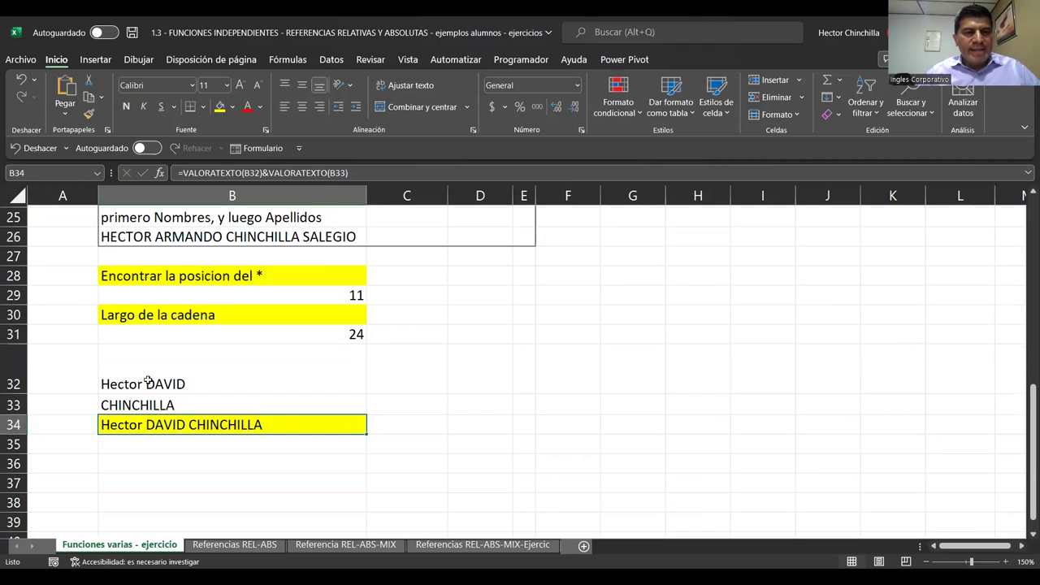
{"action": "scroll", "coordinate": [148, 379], "scroll_direction": "up", "scroll_amount": 2}
{"action": "left_click", "coordinate": [161, 277]}
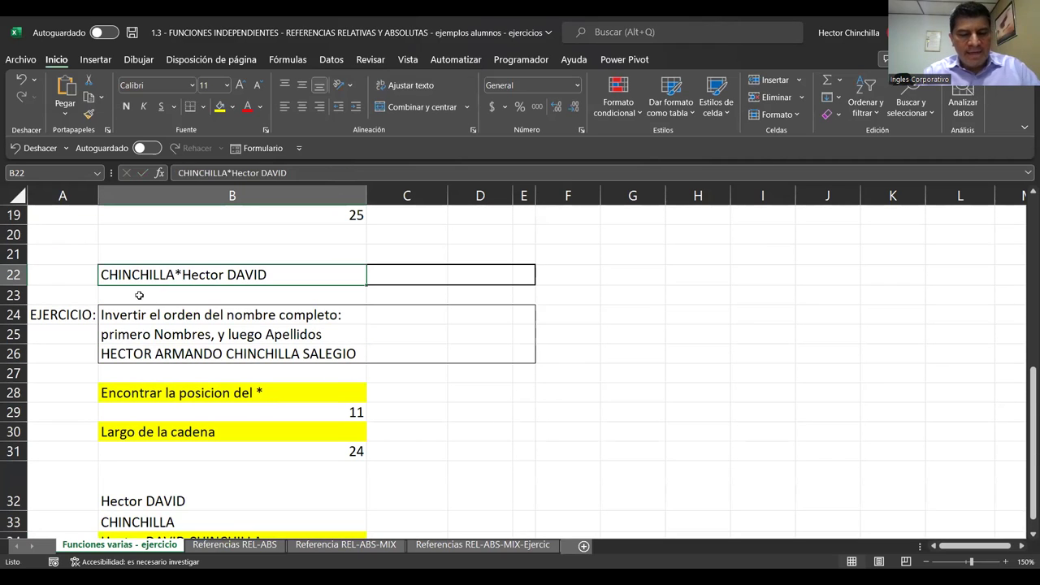
{"action": "type", "text": "CHINCHILLA SALEGIO*Hector AR"}
{"action": "key", "text": "BackSpace"}
{"action": "key", "text": "BackSpace"}
{"action": "key", "text": "BackSpace"}
{"action": "key", "text": "BackSpace"}
{"action": "key", "text": "BackSpace"}
{"action": "key", "text": "BackSpace"}
{"action": "key", "text": "BackSpace"}
{"action": "key", "text": "BackSpace"}
{"action": "type", "text": "ECTOR ARMAND"}
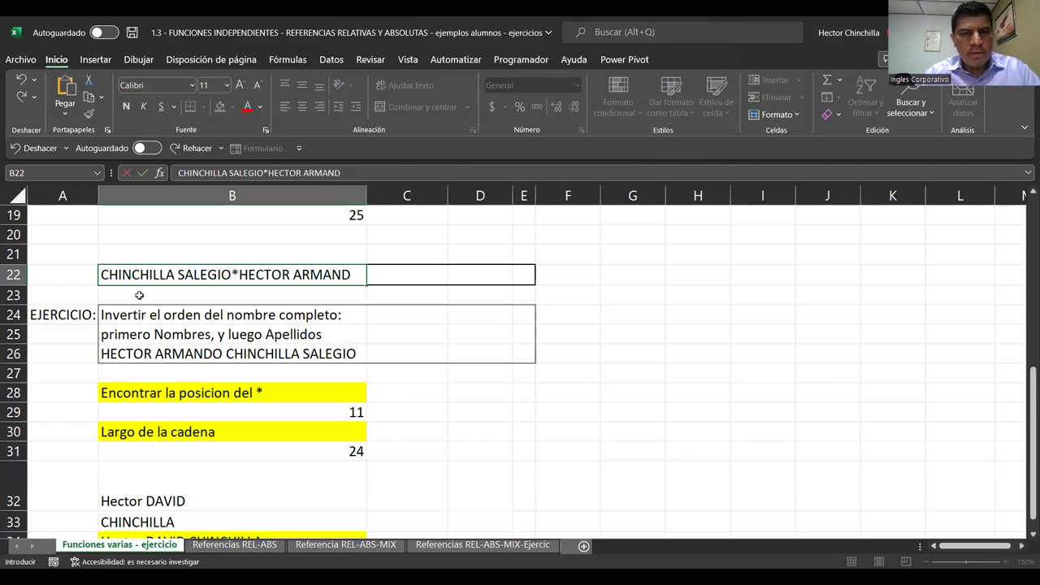
{"action": "type", "text": "O"}
{"action": "key", "text": "Return"}
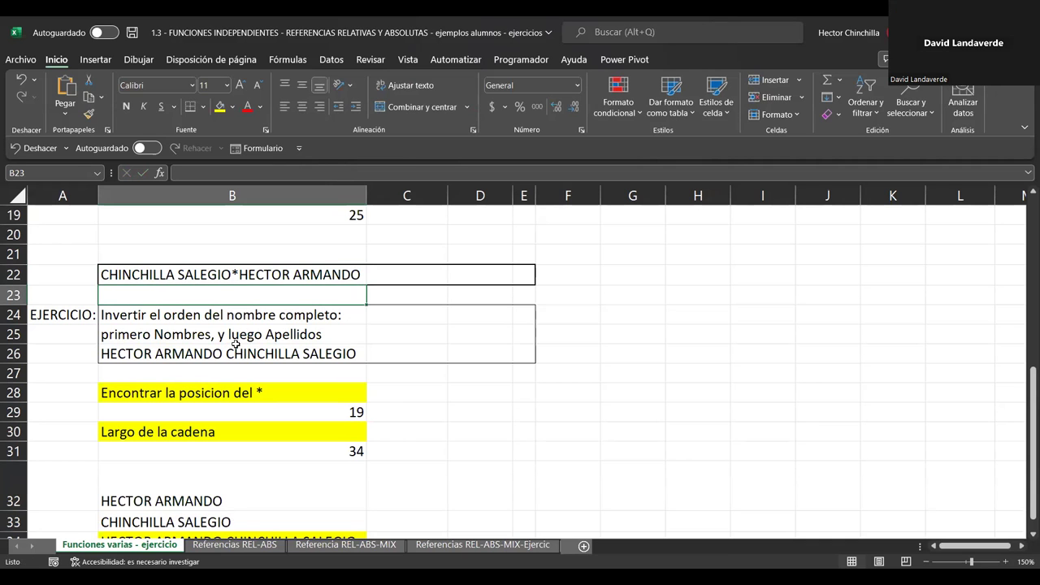
{"action": "scroll", "coordinate": [236, 341], "scroll_direction": "down", "scroll_amount": 2}
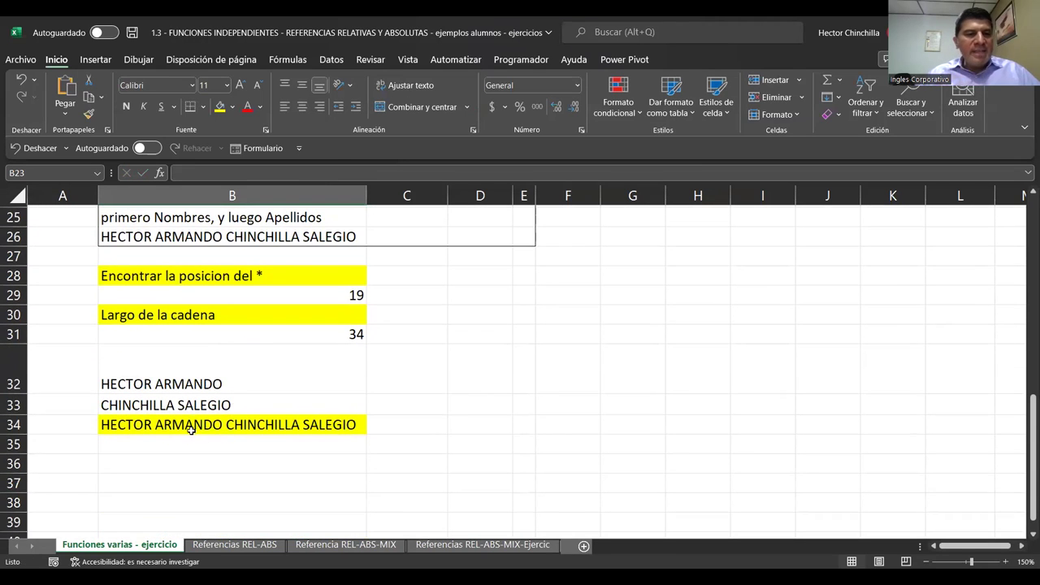
{"action": "left_click", "coordinate": [130, 426]}
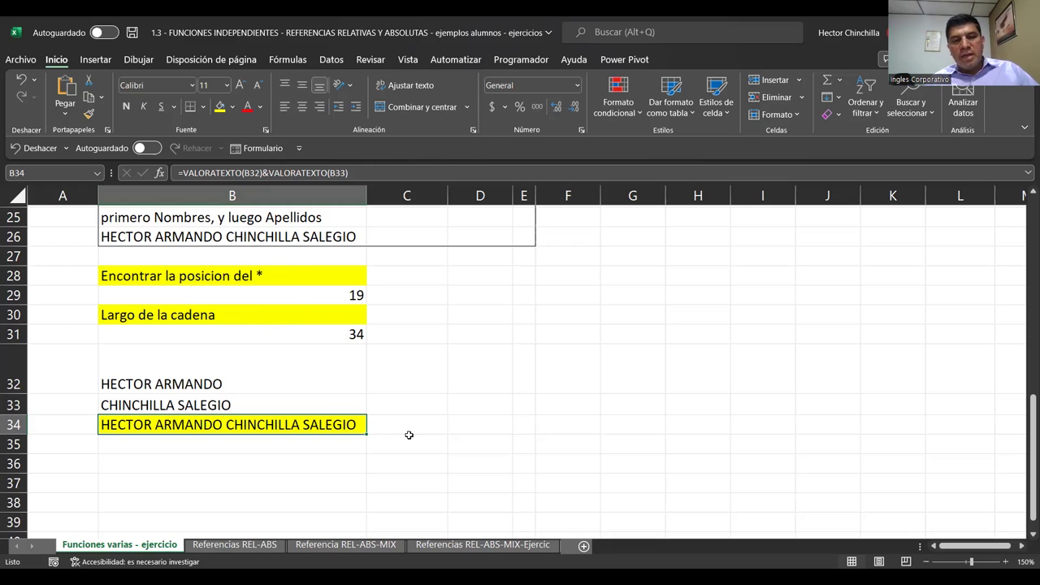
{"action": "left_click", "coordinate": [461, 429]}
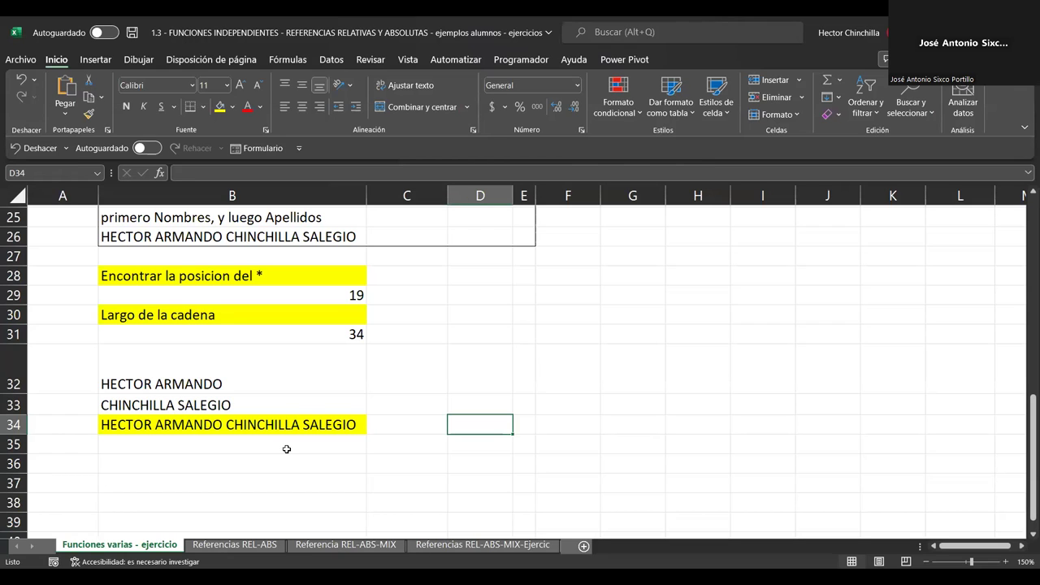
{"action": "left_click", "coordinate": [207, 431]}
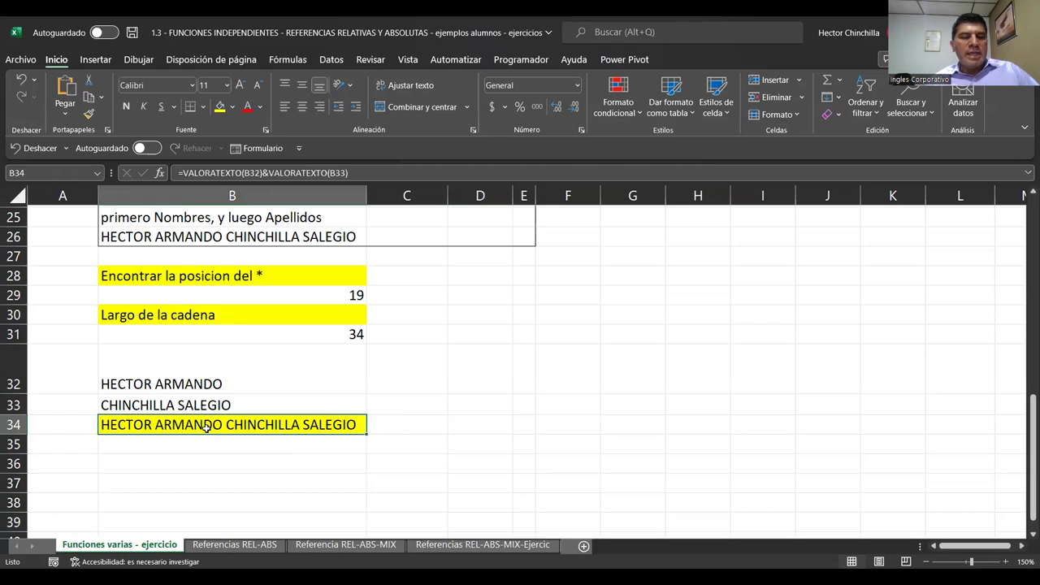
{"action": "left_click", "coordinate": [263, 173]}
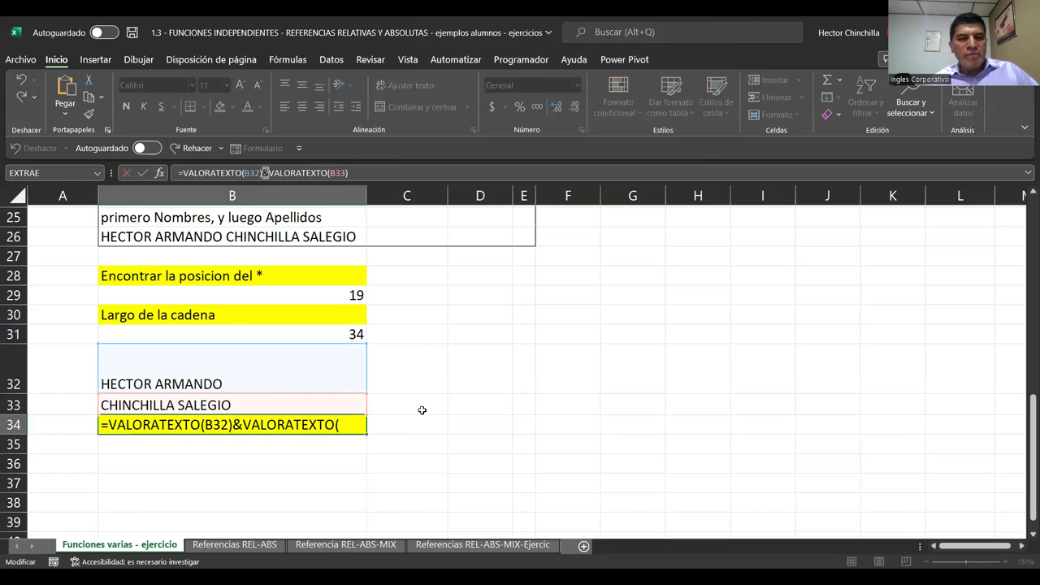
{"action": "key", "text": "ctrl+Return"}
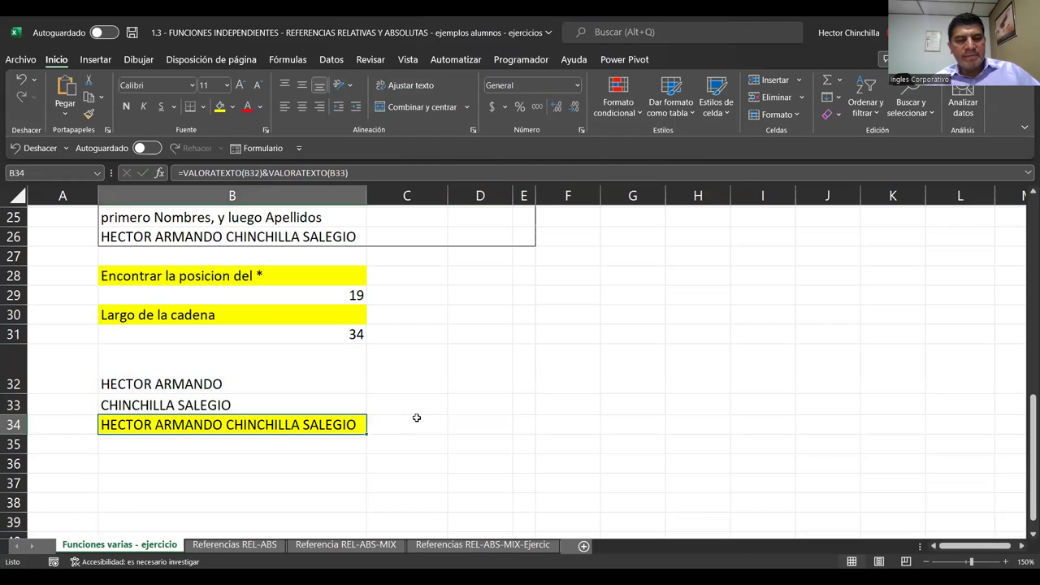
{"action": "left_click", "coordinate": [468, 421]}
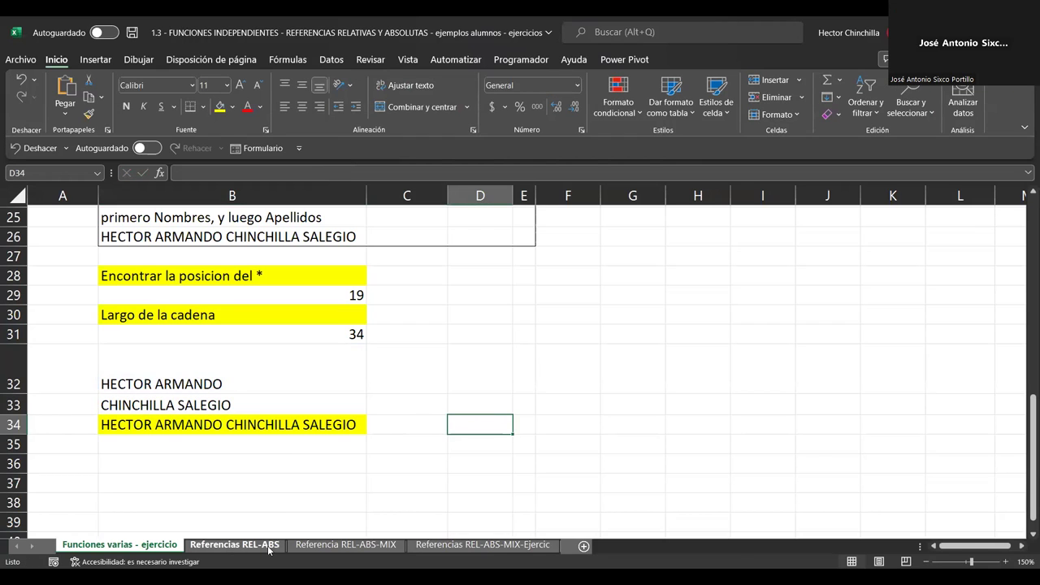
{"action": "type", "text": "="}
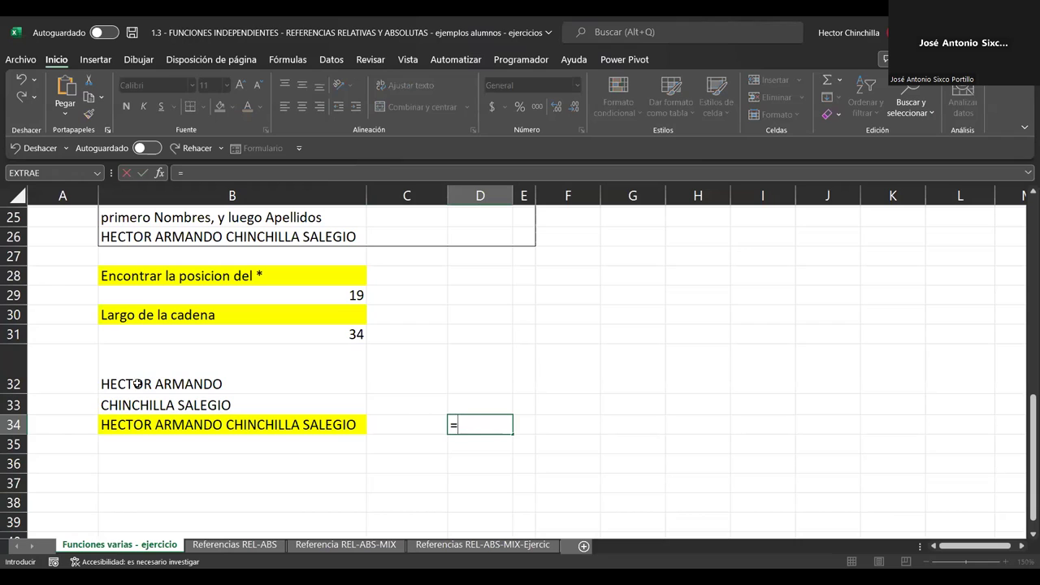
{"action": "left_click", "coordinate": [139, 383]}
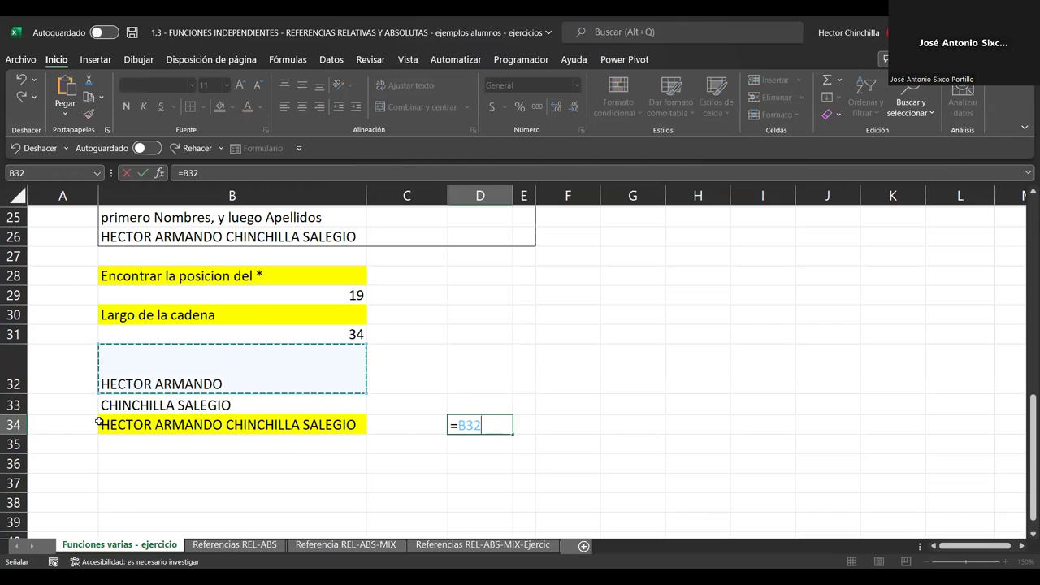
{"action": "type", "text": "&"}
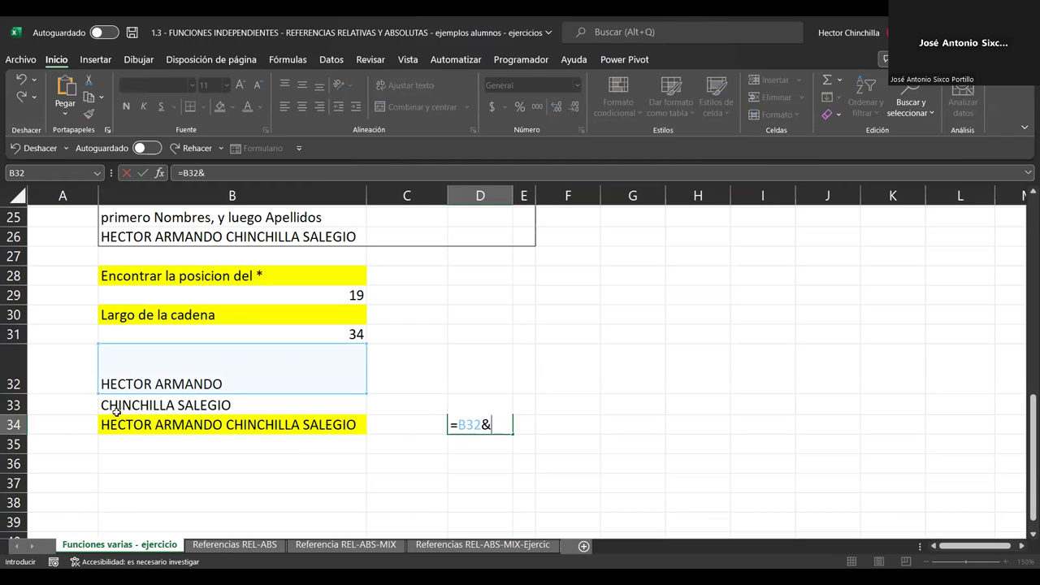
{"action": "type", "text": "B33"}
{"action": "key", "text": "Return"}
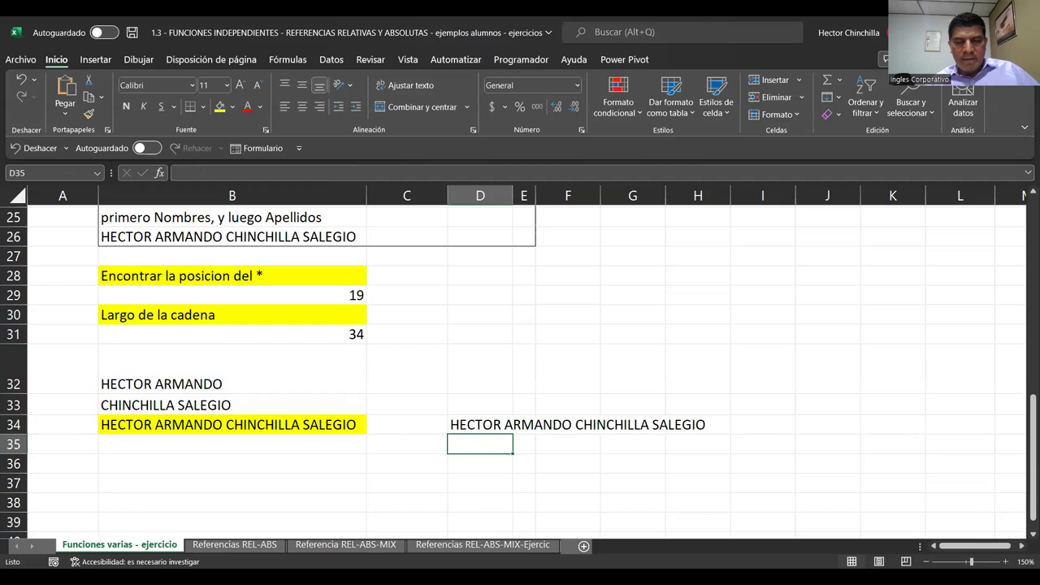
{"action": "key", "text": "Up"}
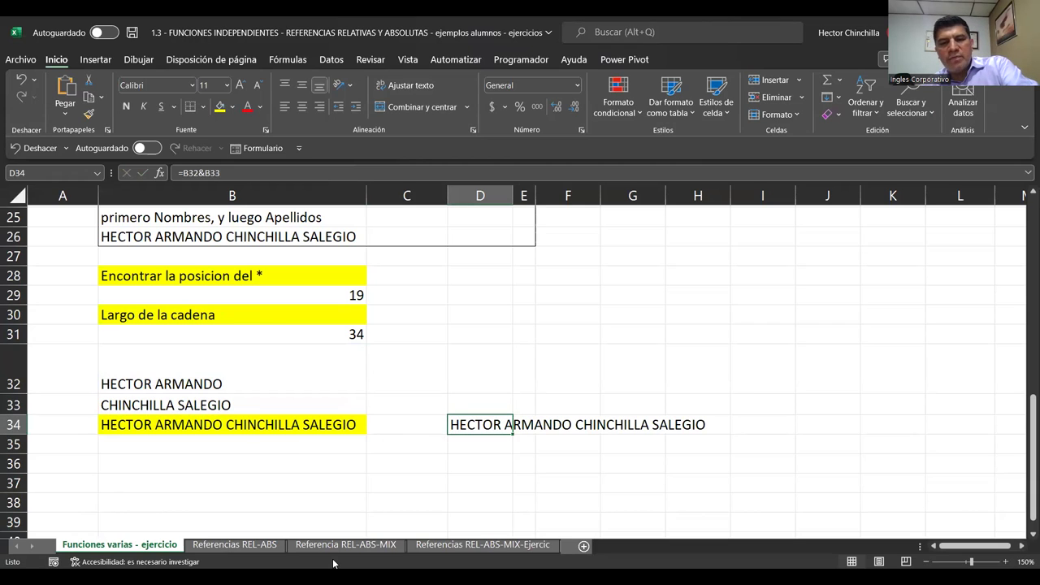
{"action": "key", "text": "Delete"}
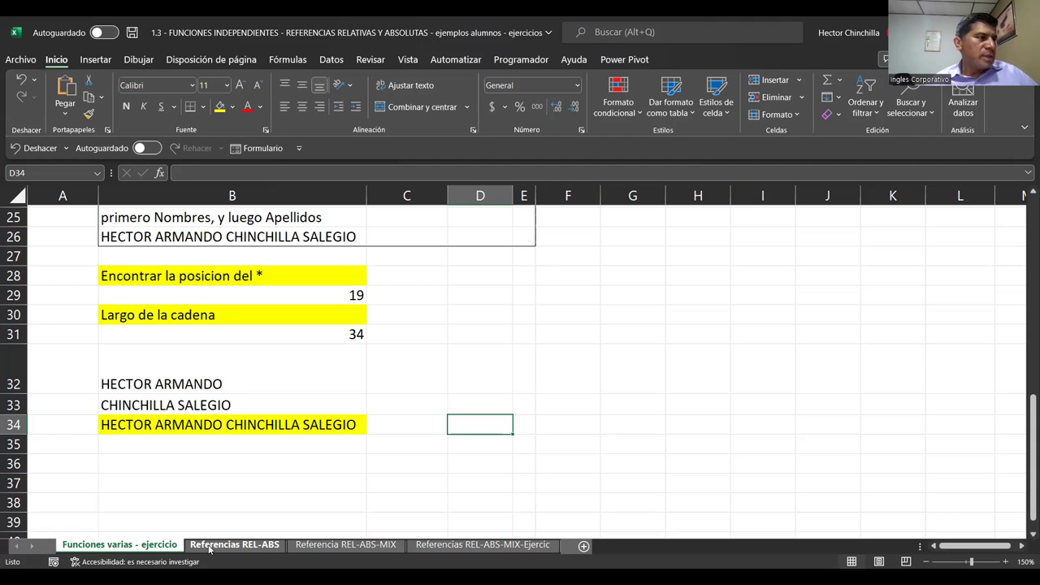
{"action": "left_click", "coordinate": [257, 447]}
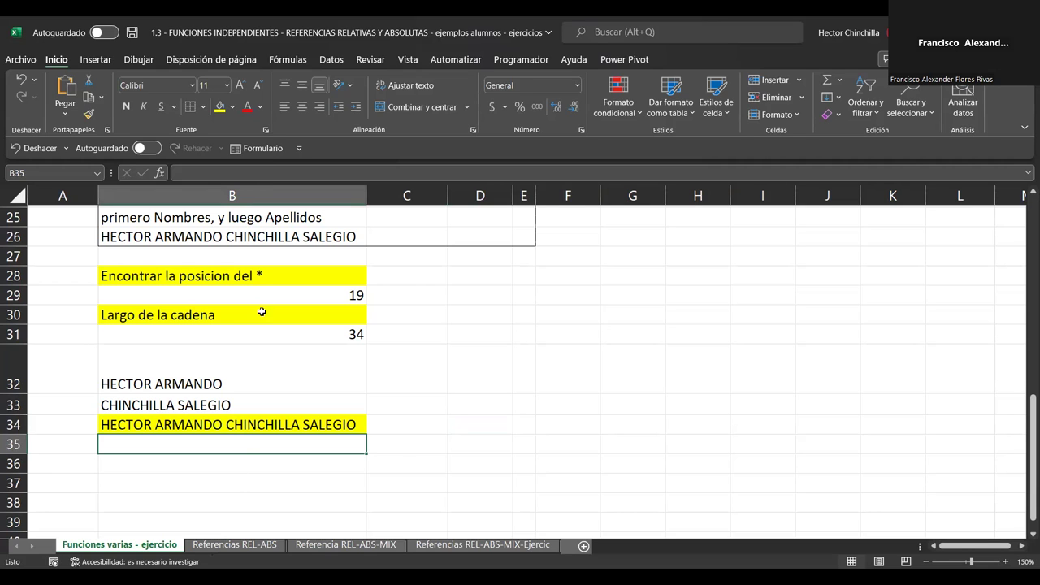
{"action": "left_click", "coordinate": [242, 300]}
{"action": "left_click", "coordinate": [235, 279]}
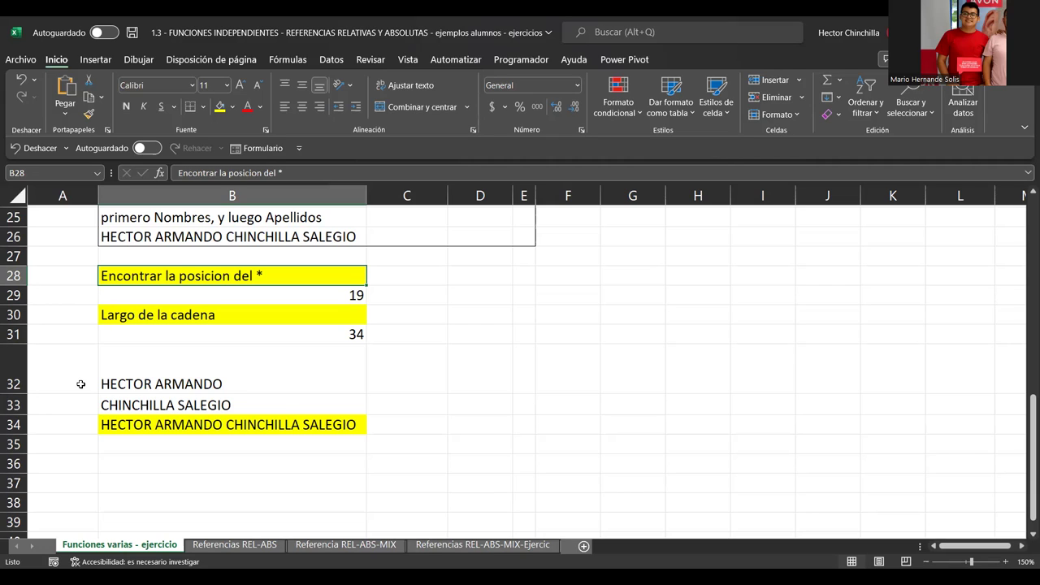
{"action": "left_click", "coordinate": [119, 425]}
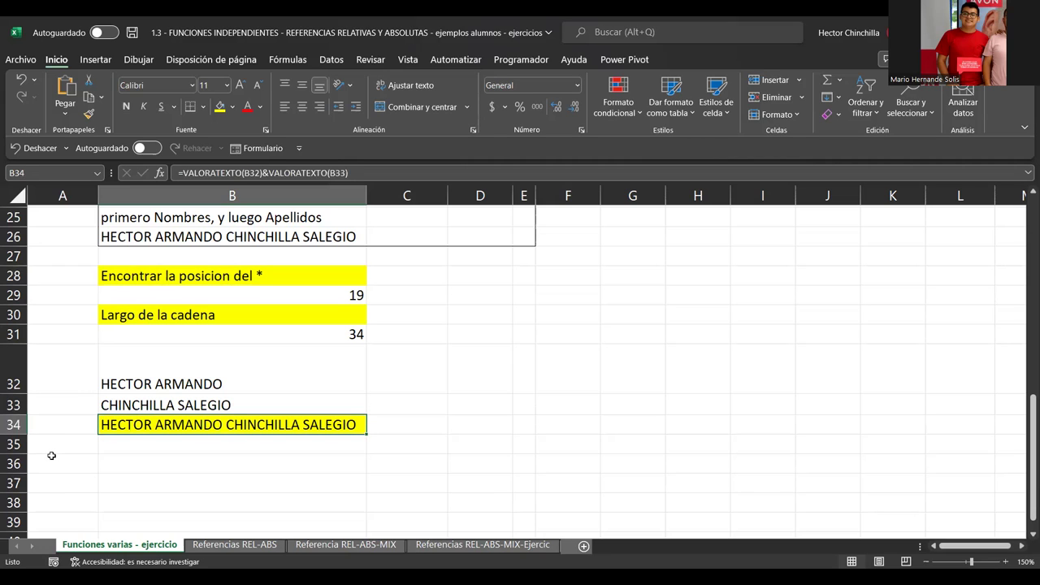
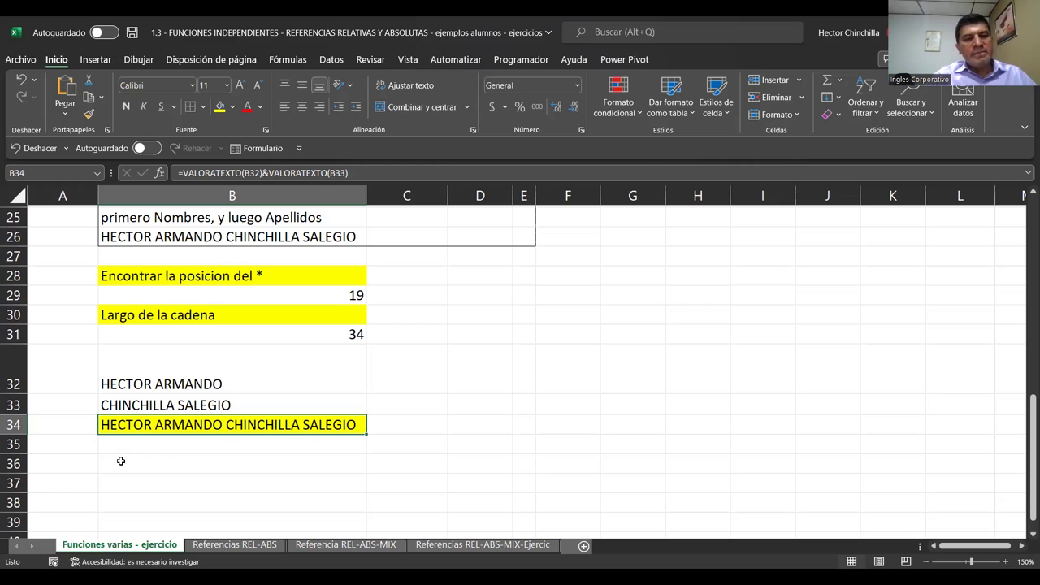
Review the first-name, string-length, surname and rejoined full-name formulas on the names sheet.
{"action": "left_click", "coordinate": [141, 372]}
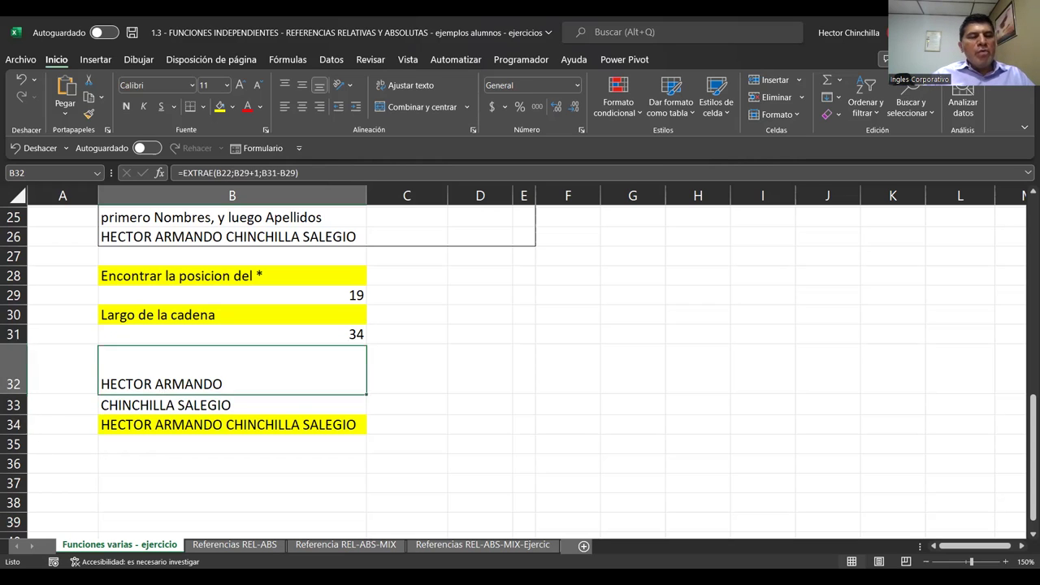
{"action": "key", "text": "Up"}
{"action": "key", "text": "Up"}
{"action": "key", "text": "Up"}
{"action": "key", "text": "Up"}
{"action": "key", "text": "Up"}
{"action": "key", "text": "Down"}
{"action": "key", "text": "Up"}
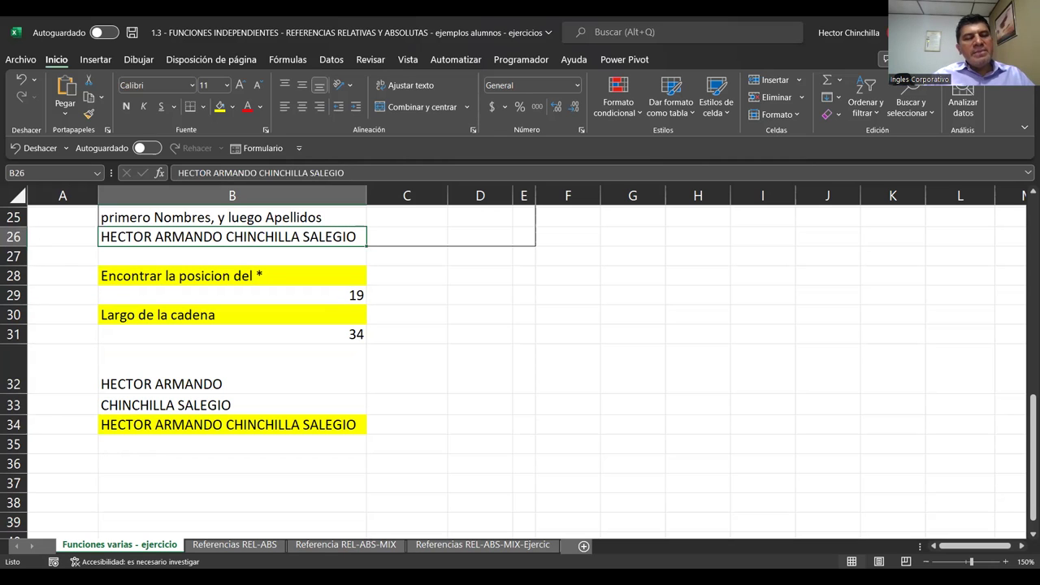
{"action": "key", "text": "Down"}
{"action": "key", "text": "Up"}
{"action": "key", "text": "Down"}
{"action": "key", "text": "Down"}
{"action": "key", "text": "Down"}
{"action": "key", "text": "Down"}
{"action": "key", "text": "Down"}
{"action": "key", "text": "Down"}
{"action": "key", "text": "Down"}
{"action": "key", "text": "Up"}
{"action": "key", "text": "Up"}
{"action": "key", "text": "Up"}
{"action": "key", "text": "Up"}
{"action": "key", "text": "Up"}
{"action": "key", "text": "Down"}
{"action": "key", "text": "Down"}
{"action": "key", "text": "Down"}
{"action": "key", "text": "Down"}
{"action": "key", "text": "Down"}
{"action": "key", "text": "Down"}
{"action": "key", "text": "Down"}
{"action": "key", "text": "Up"}
{"action": "key", "text": "Up"}
{"action": "key", "text": "Down"}
{"action": "key", "text": "Down"}
{"action": "key", "text": "Up"}
{"action": "key", "text": "Down"}
{"action": "key", "text": "Up"}
{"action": "key", "text": "Down"}
{"action": "key", "text": "Up"}
{"action": "key", "text": "Down"}
{"action": "key", "text": "Up"}
{"action": "key", "text": "Down"}
{"action": "key", "text": "Up"}
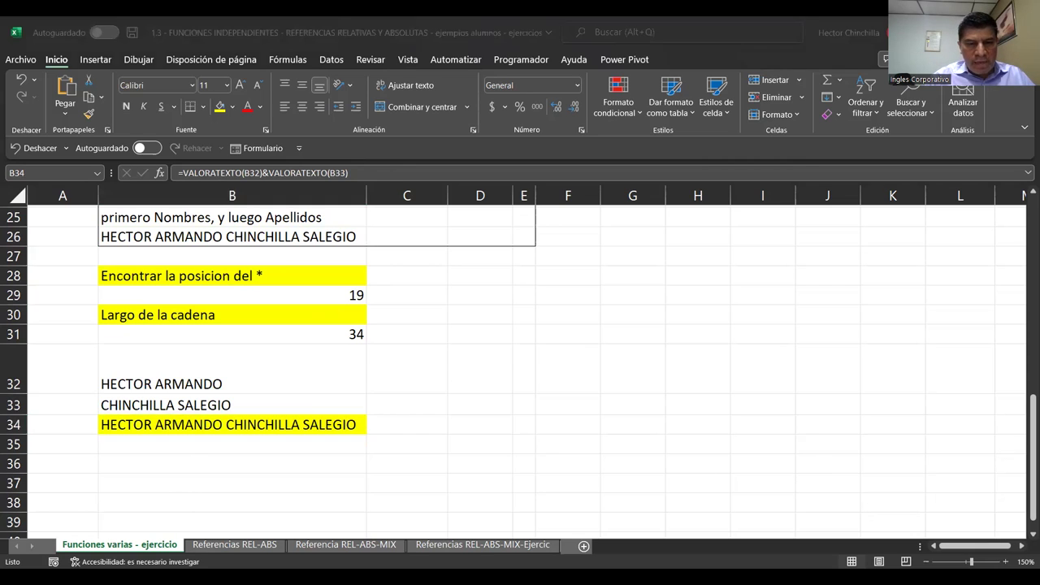
Switch to the REL-ABS-MIX exercise sheet and point out cell I7 and the Mes1 rows to fill.
{"action": "left_click", "coordinate": [433, 549]}
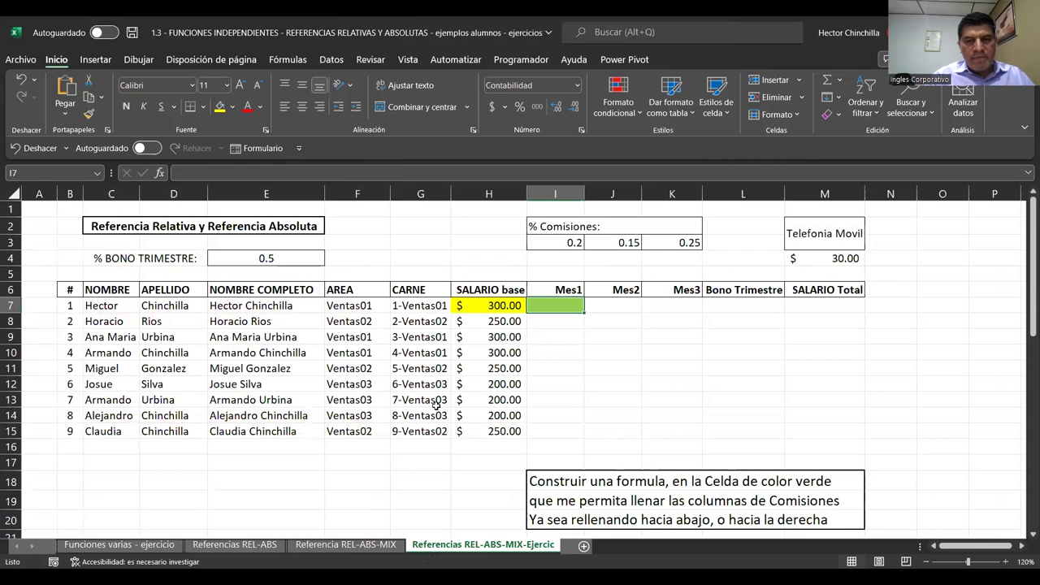
{"action": "left_click", "coordinate": [304, 338]}
{"action": "key", "text": "Down"}
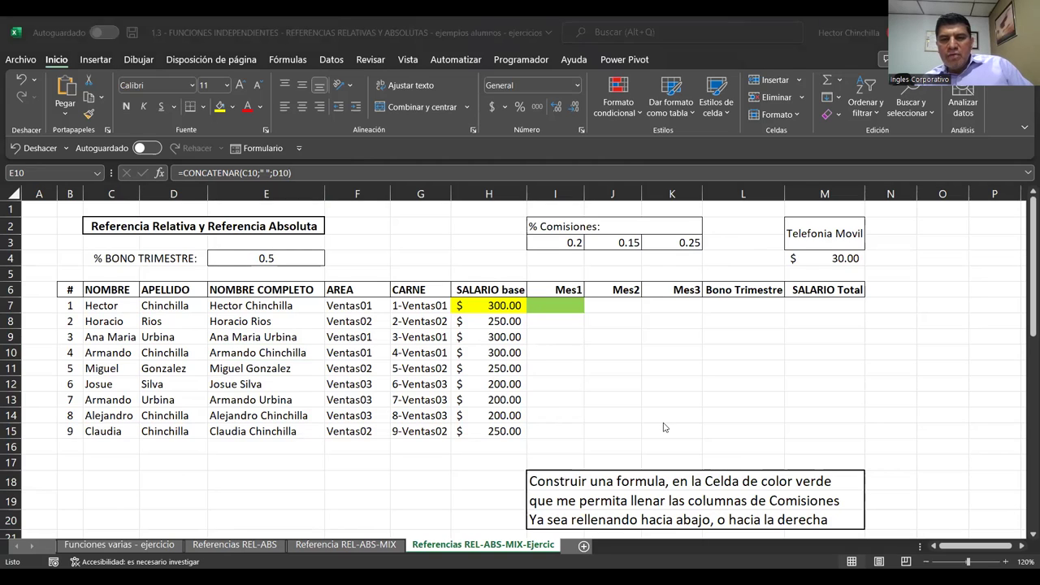
{"action": "left_click", "coordinate": [553, 306]}
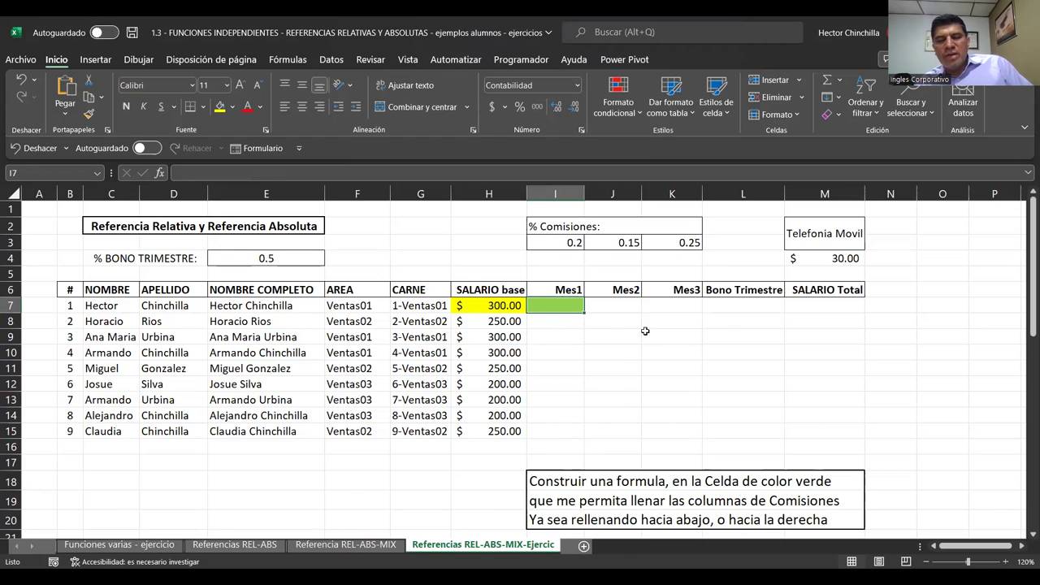
{"action": "left_click", "coordinate": [562, 430]}
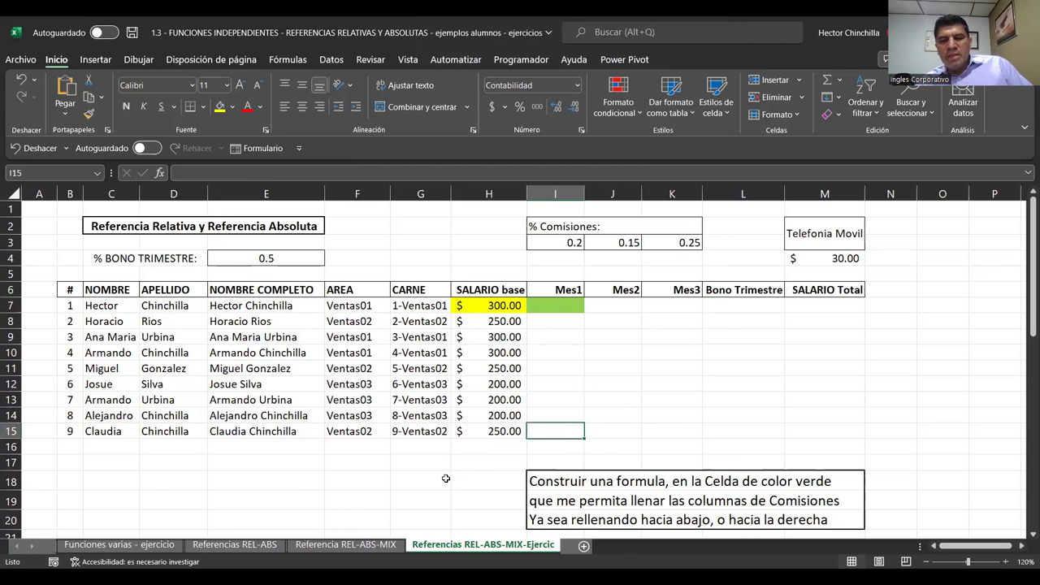
{"action": "left_click", "coordinate": [542, 486]}
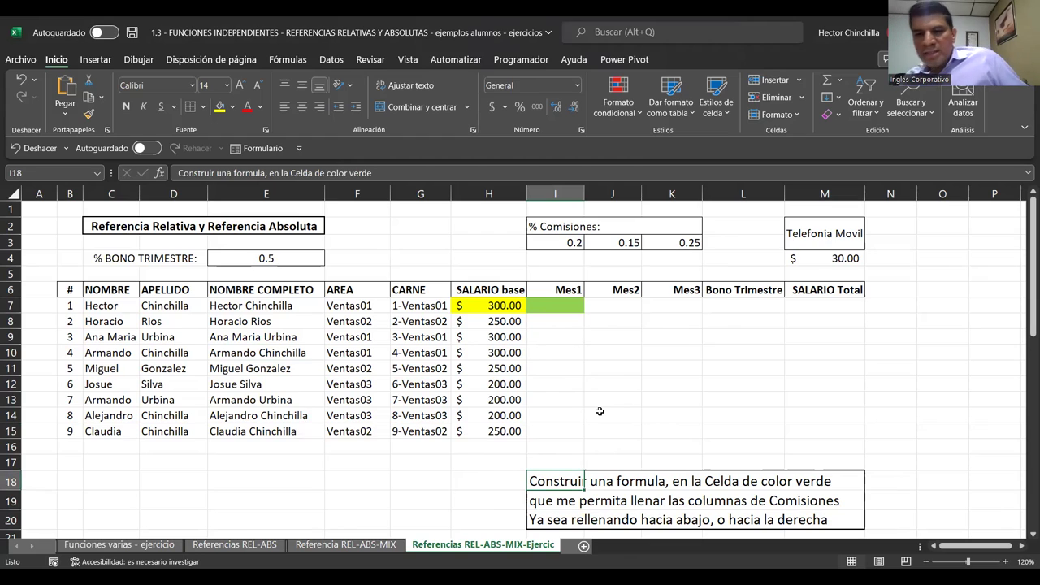
{"action": "left_click", "coordinate": [542, 381]}
{"action": "left_click", "coordinate": [542, 417]}
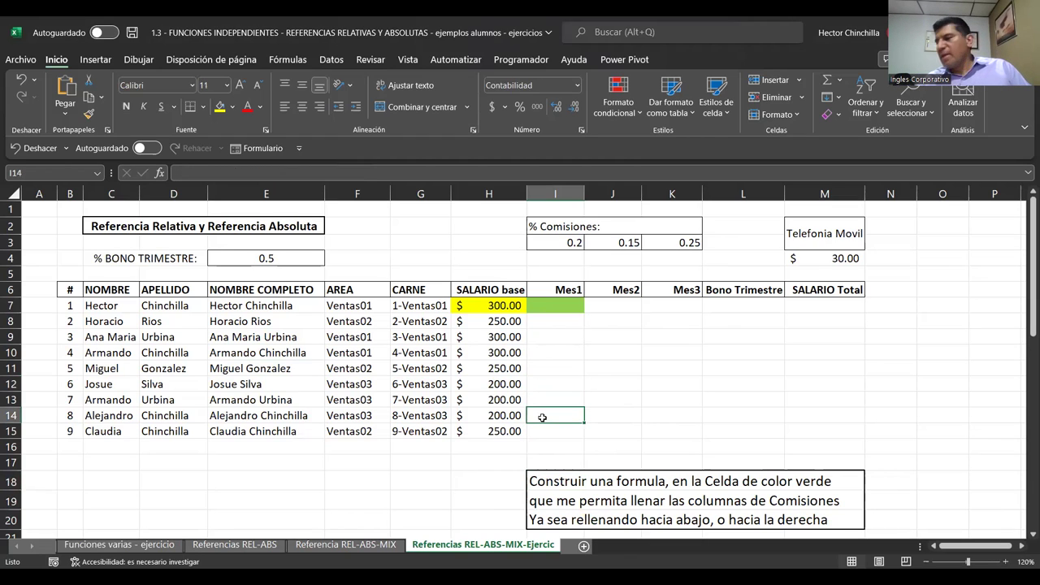
{"action": "left_click", "coordinate": [547, 338]}
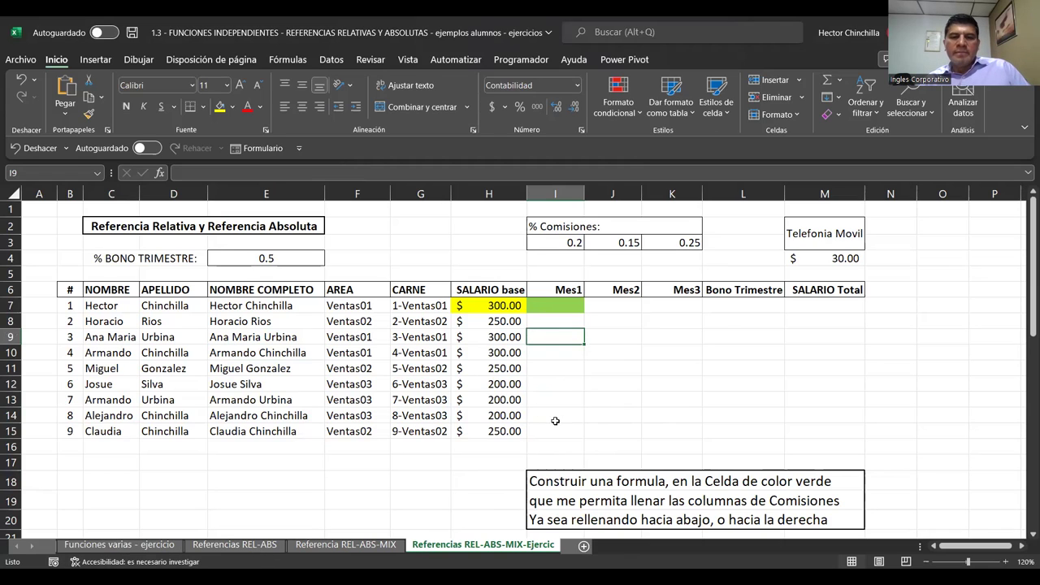
Indicate the green cell I7, the Mes1 header and the commission percentages above it.
{"action": "left_click", "coordinate": [554, 420]}
{"action": "key", "text": "Up"}
{"action": "key", "text": "Up"}
{"action": "key", "text": "Up"}
{"action": "key", "text": "Up"}
{"action": "key", "text": "Up"}
{"action": "key", "text": "Up"}
{"action": "key", "text": "Up"}
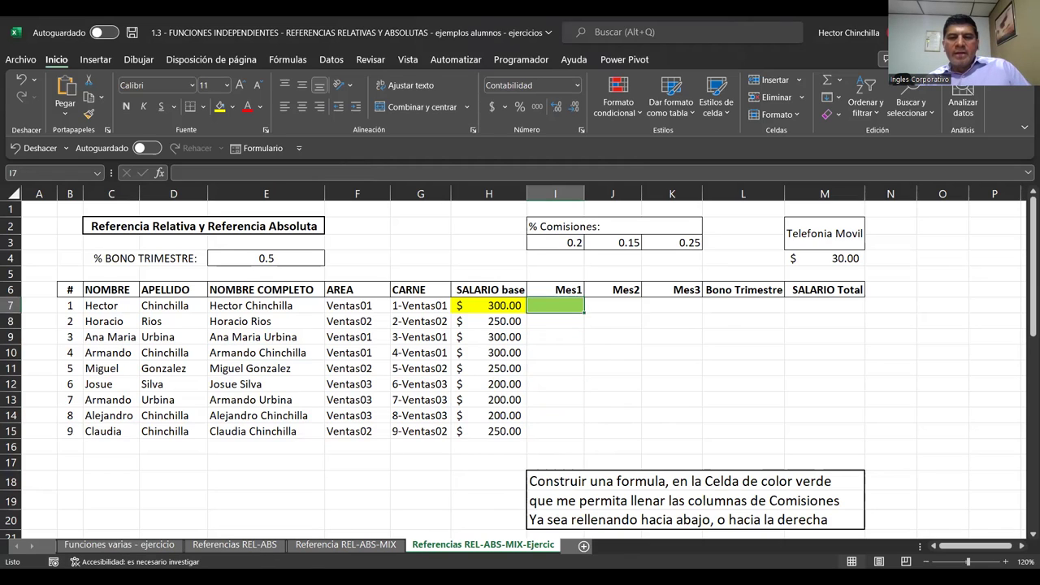
{"action": "left_click", "coordinate": [555, 289]}
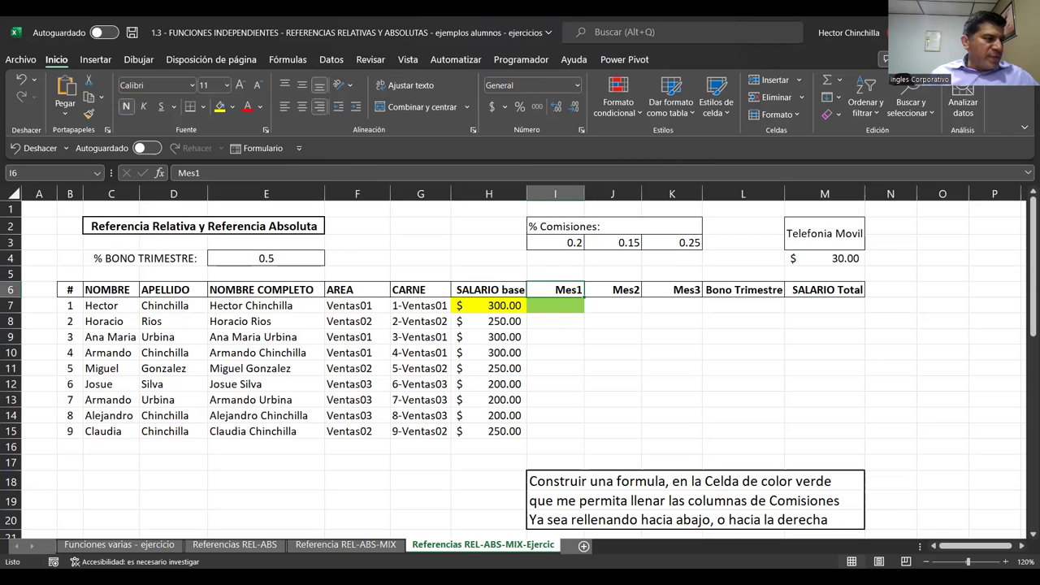
{"action": "key", "text": "Up"}
{"action": "key", "text": "Up"}
{"action": "key", "text": "Up"}
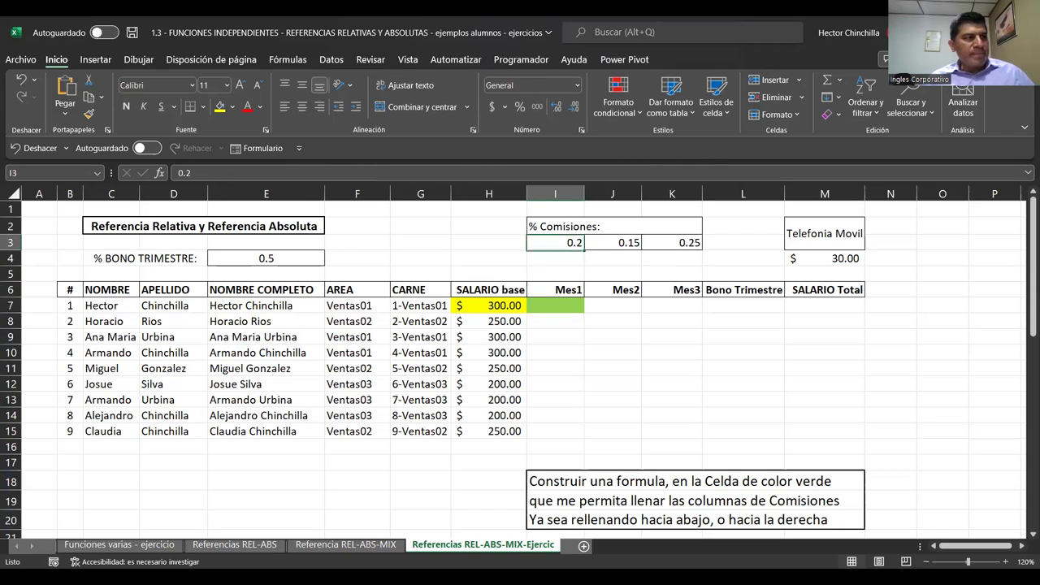
{"action": "key", "text": "Up"}
{"action": "key", "text": "Down"}
{"action": "key", "text": "Down"}
{"action": "key", "text": "Down"}
{"action": "key", "text": "Down"}
{"action": "key", "text": "Up"}
{"action": "key", "text": "Up"}
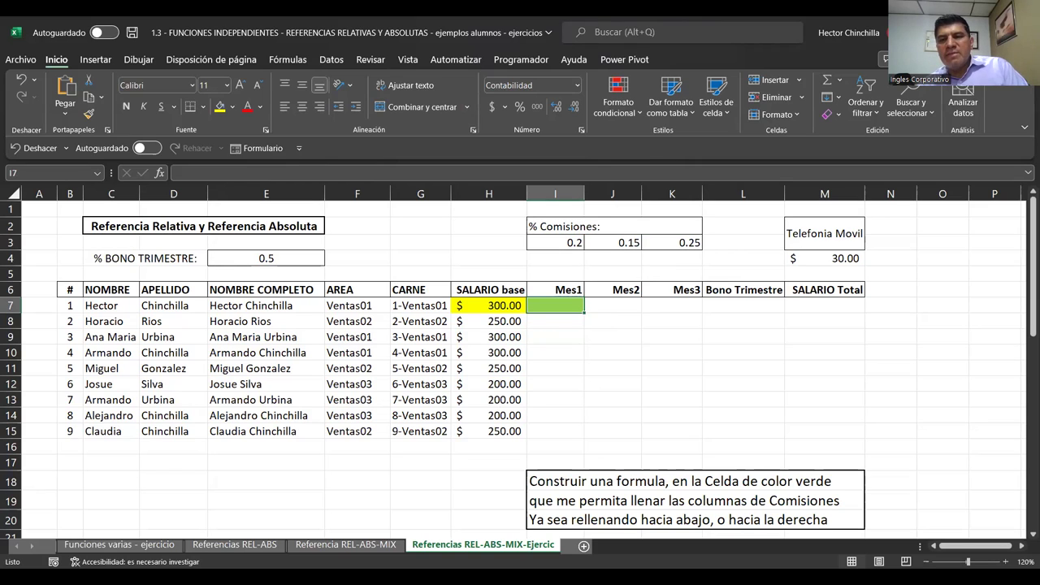
{"action": "key", "text": "Down"}
{"action": "key", "text": "Up"}
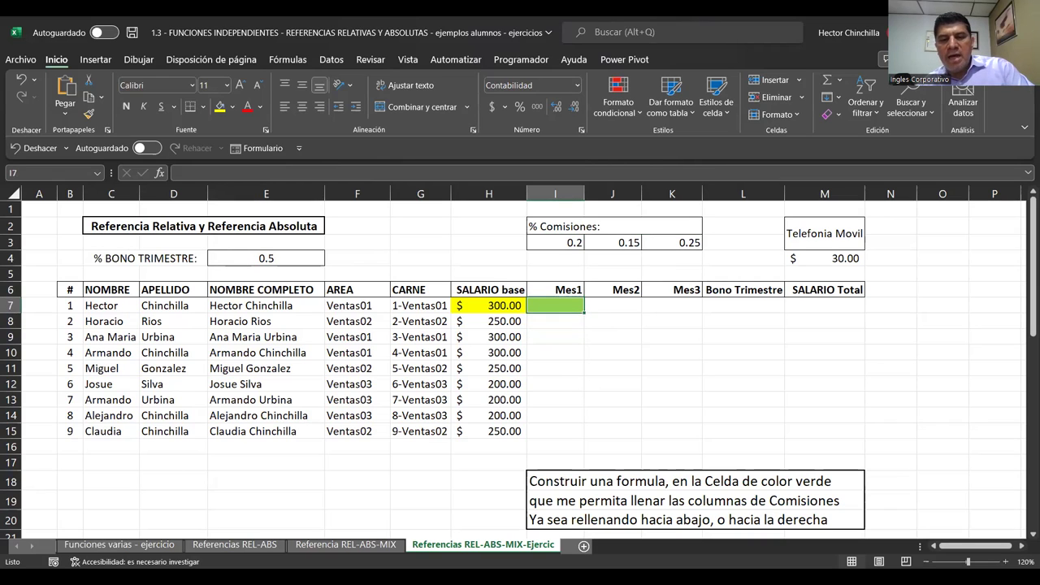
Enter =H7*$I$3 in I7, making the I3 rate reference absolute with F4.
{"action": "type", "text": "="}
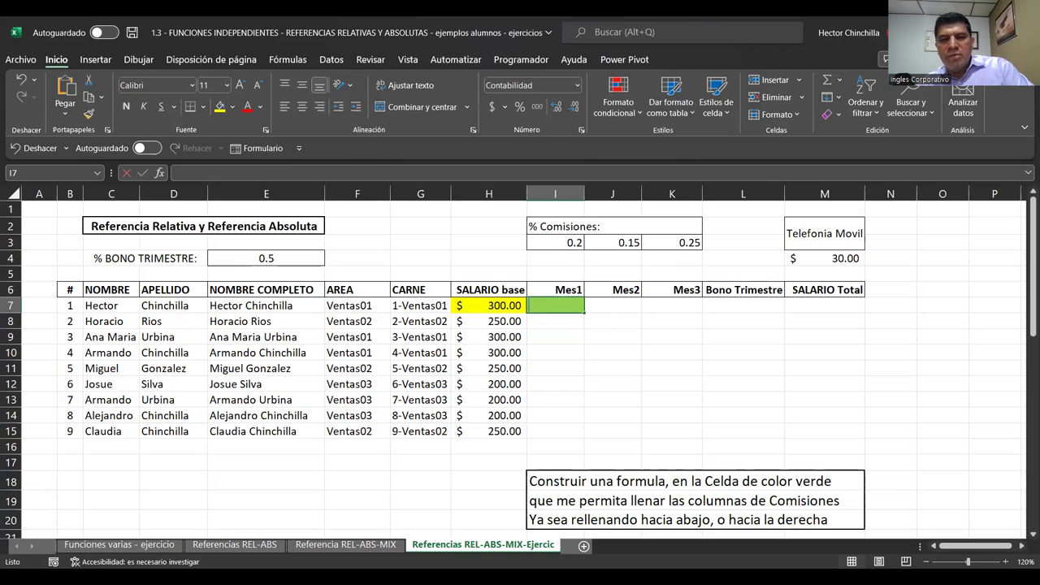
{"action": "left_click", "coordinate": [473, 307]}
{"action": "type", "text": "*"}
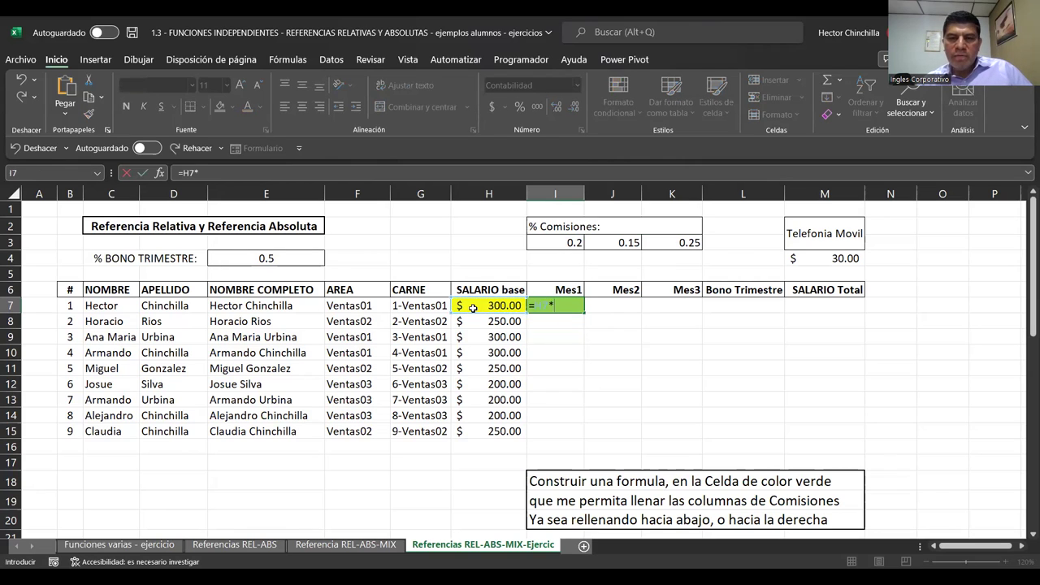
{"action": "left_click", "coordinate": [555, 243]}
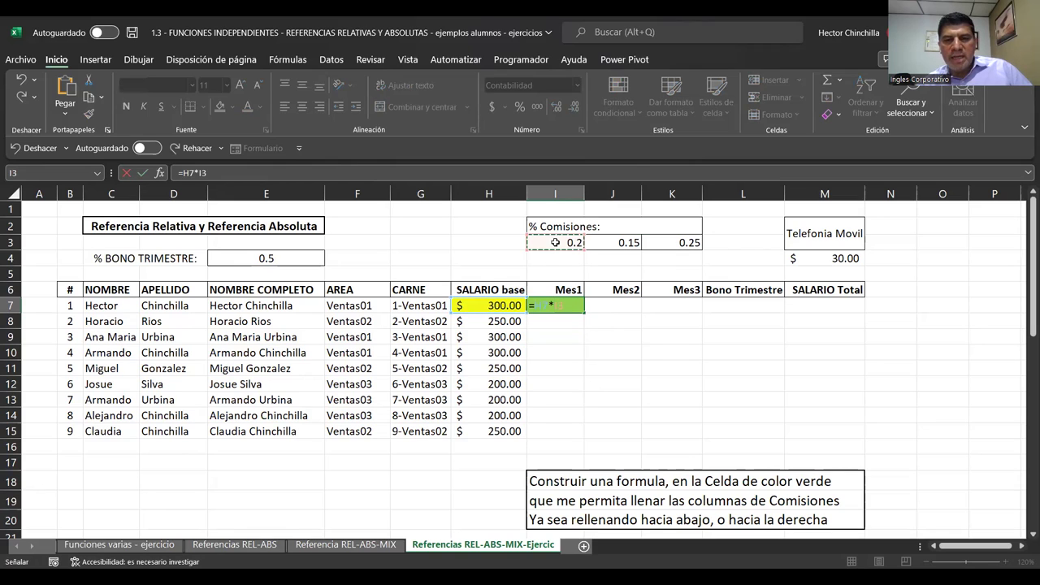
{"action": "key", "text": "Return"}
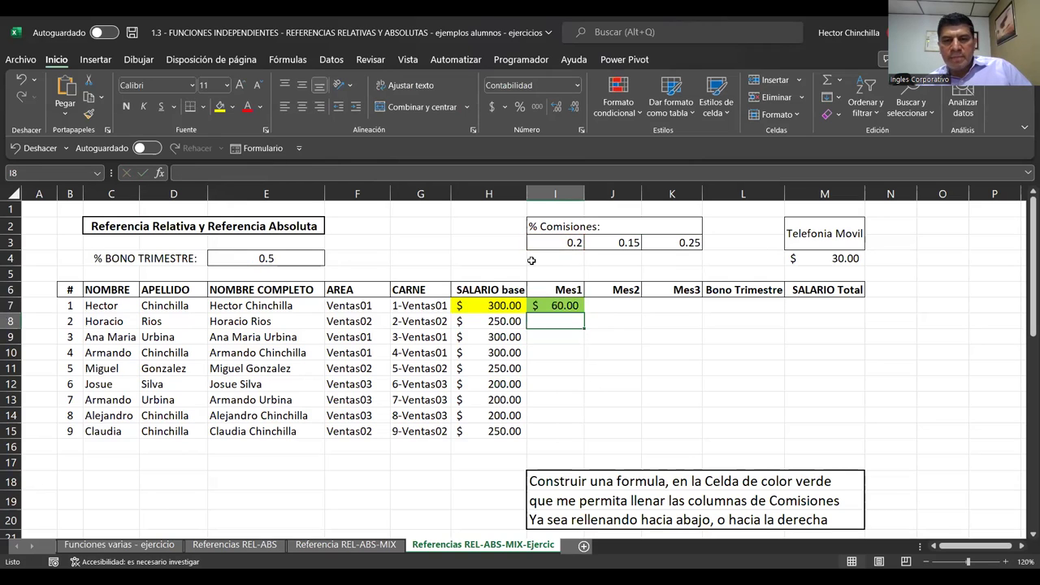
{"action": "left_click", "coordinate": [555, 306]}
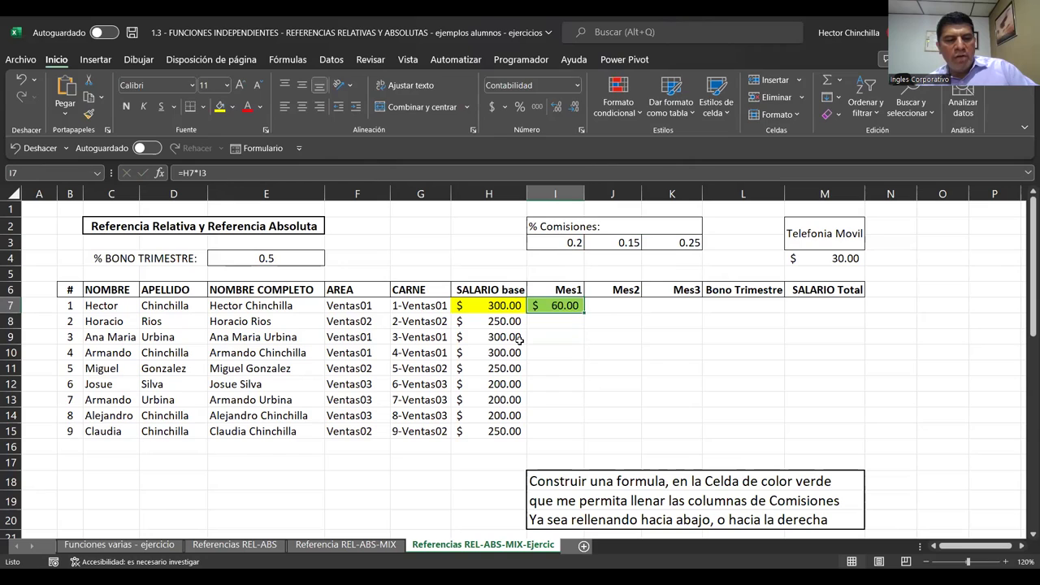
{"action": "key", "text": "F2"}
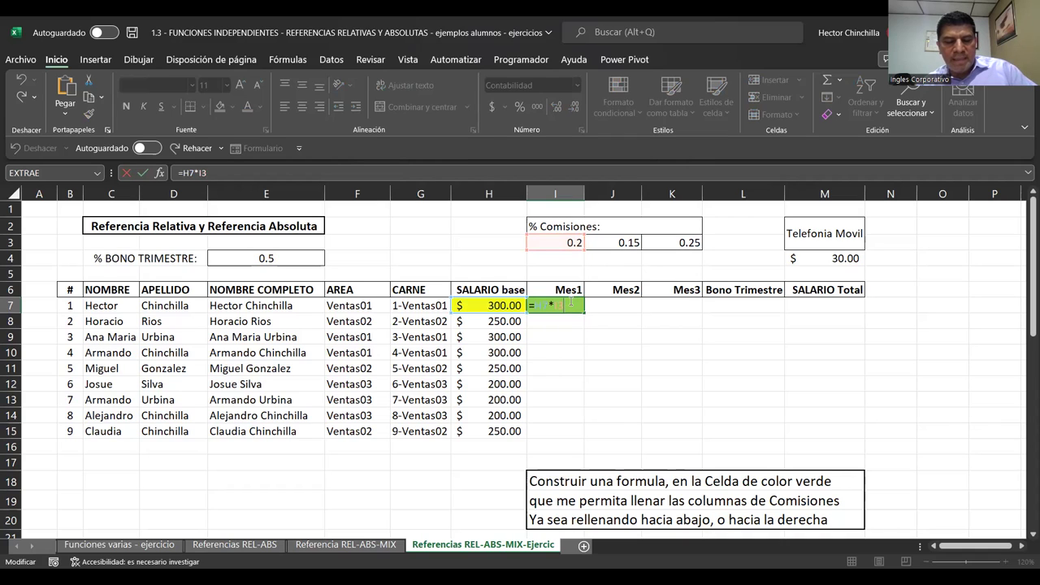
{"action": "key", "text": "F4"}
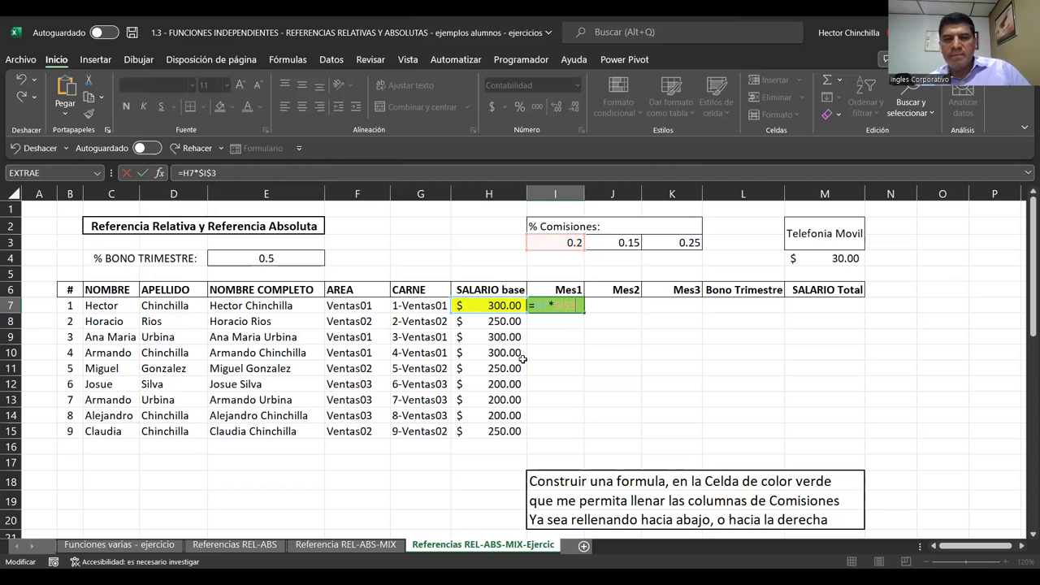
{"action": "key", "text": "Return"}
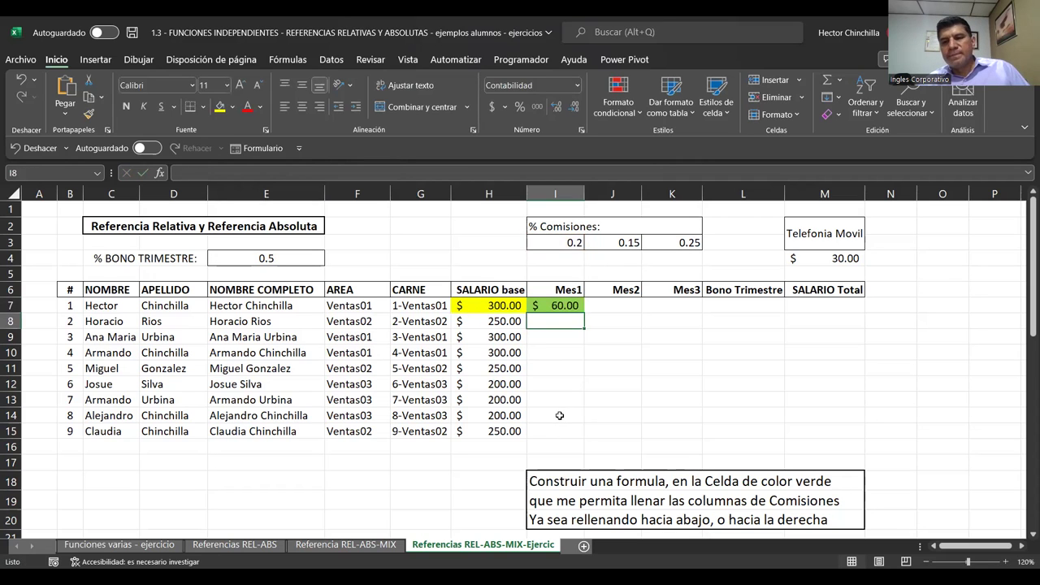
Fill the I7 formula down to I15 and check the copied formulas against the H-column salaries.
{"action": "left_click", "coordinate": [558, 306]}
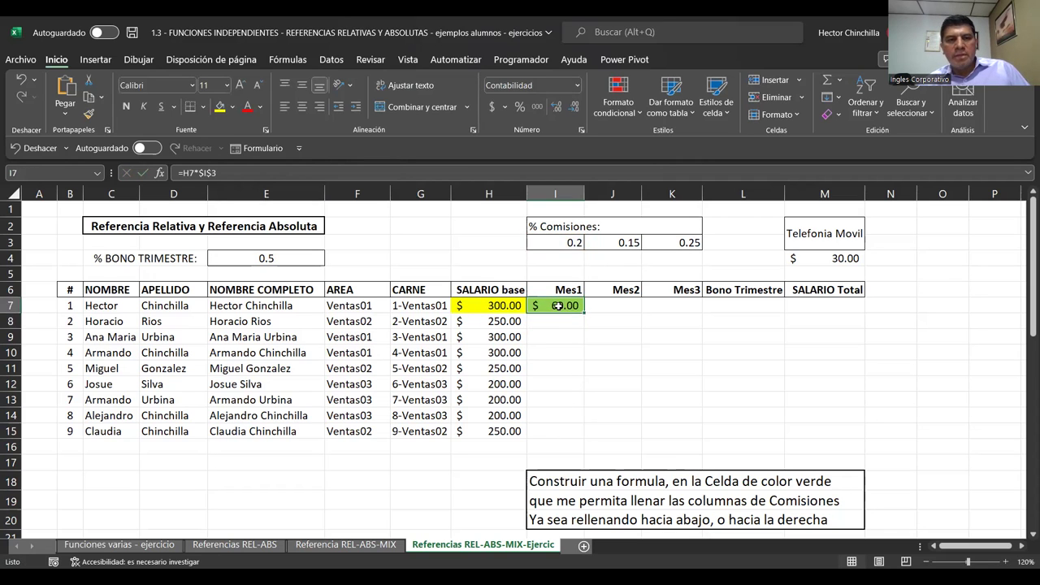
{"action": "left_click_drag", "start_coordinate": [583, 314], "coordinate": [588, 353]}
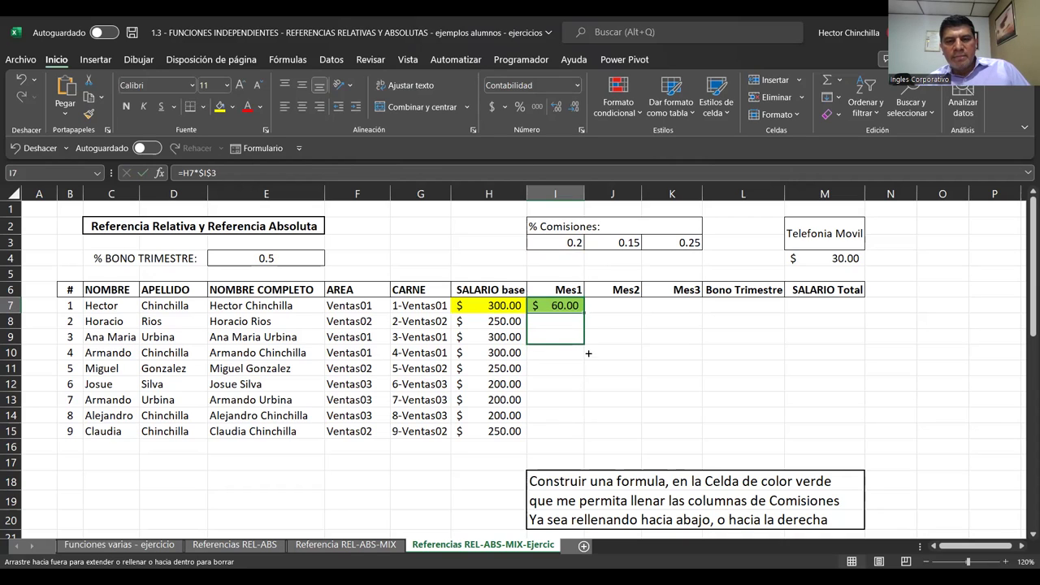
{"action": "left_click_drag", "start_coordinate": [588, 353], "coordinate": [585, 439]}
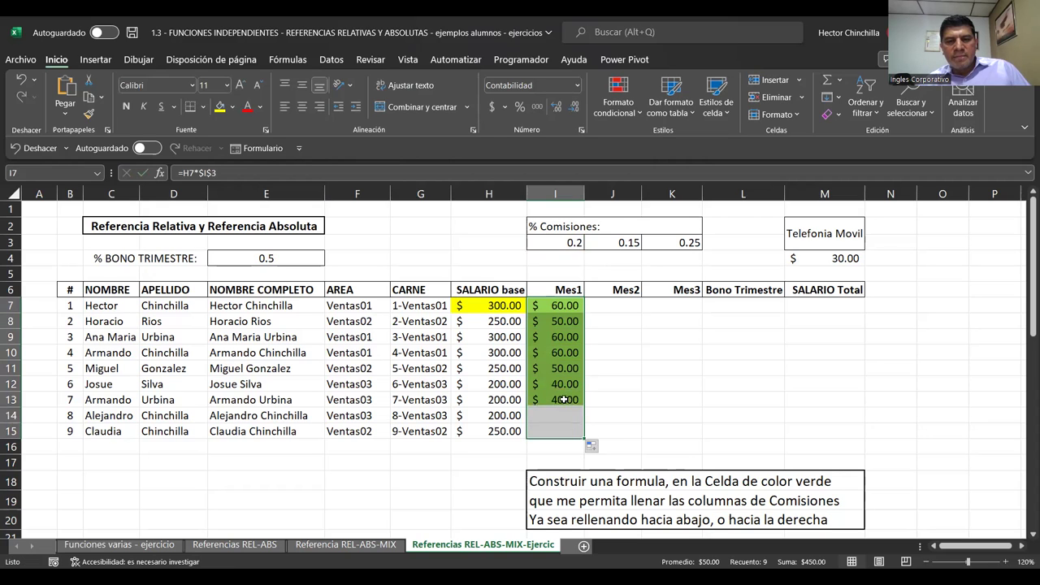
{"action": "left_click", "coordinate": [550, 308]}
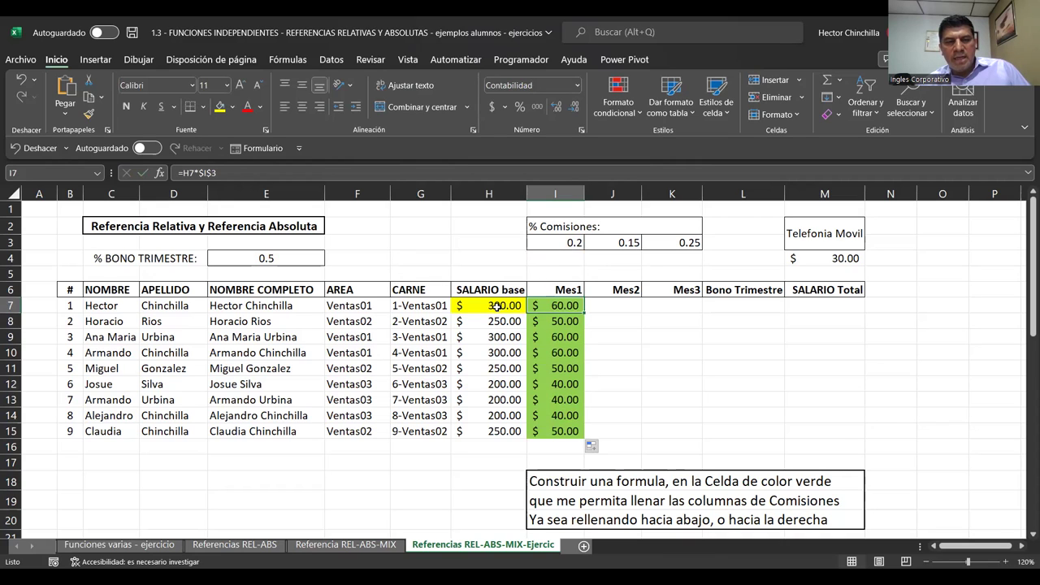
{"action": "left_click", "coordinate": [541, 322]}
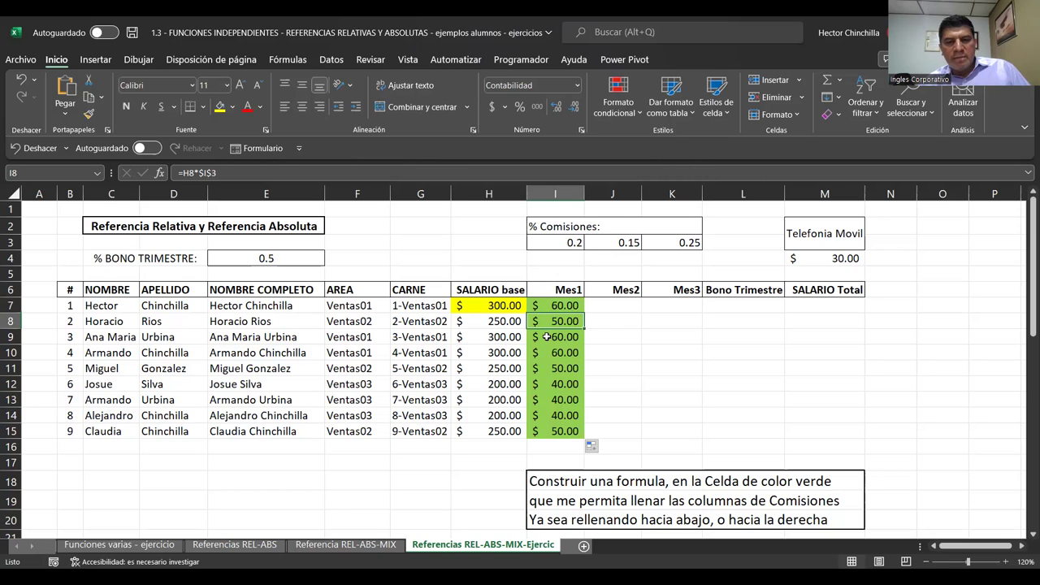
{"action": "left_click", "coordinate": [499, 324]}
{"action": "left_click", "coordinate": [501, 334]}
{"action": "left_click", "coordinate": [498, 361]}
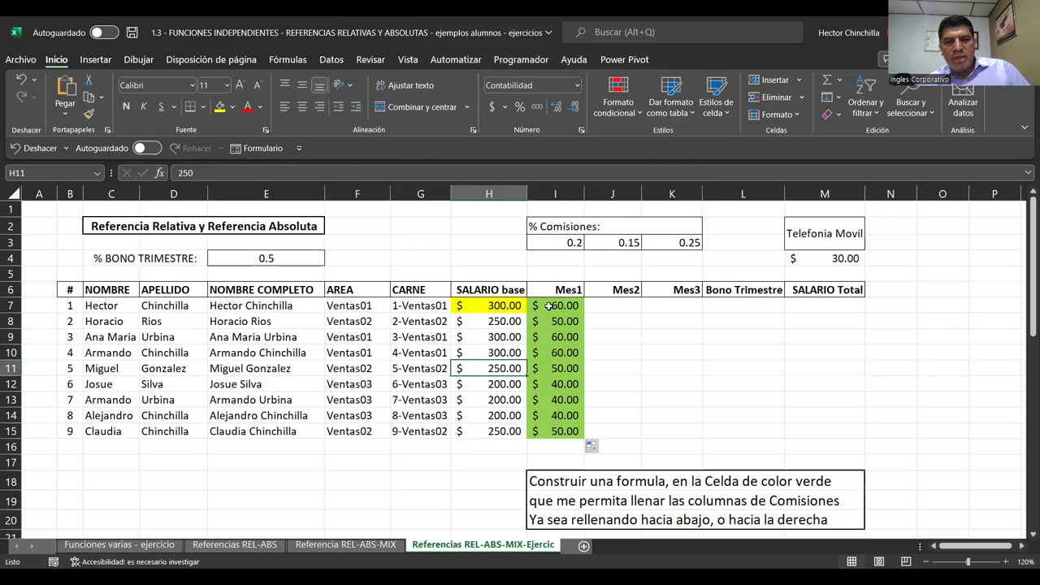
{"action": "left_click", "coordinate": [549, 306]}
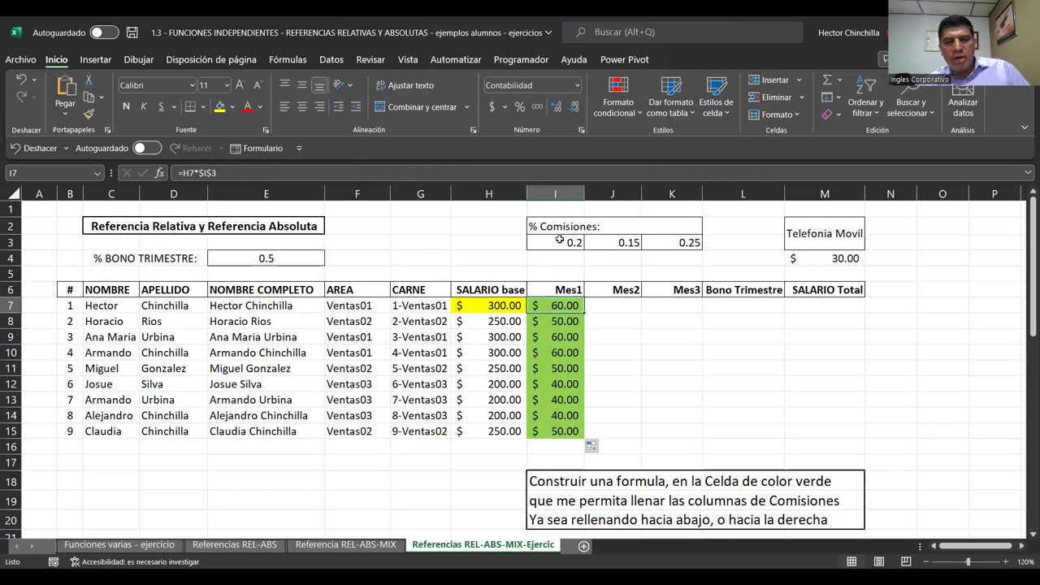
{"action": "left_click", "coordinate": [604, 307]}
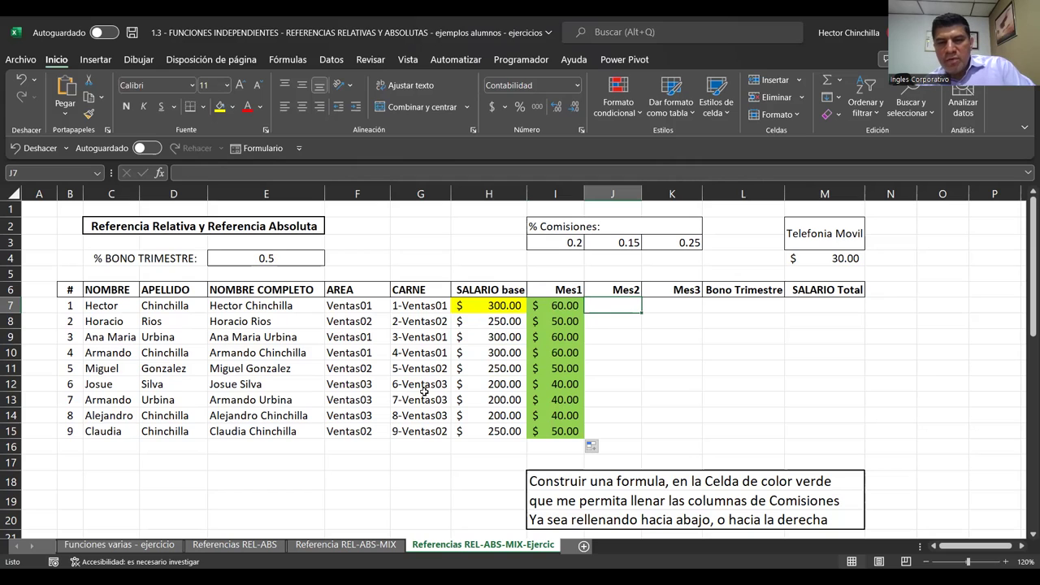
Enter =H7*$J$3 in J7 and fill it down to row 15.
{"action": "type", "text": "="}
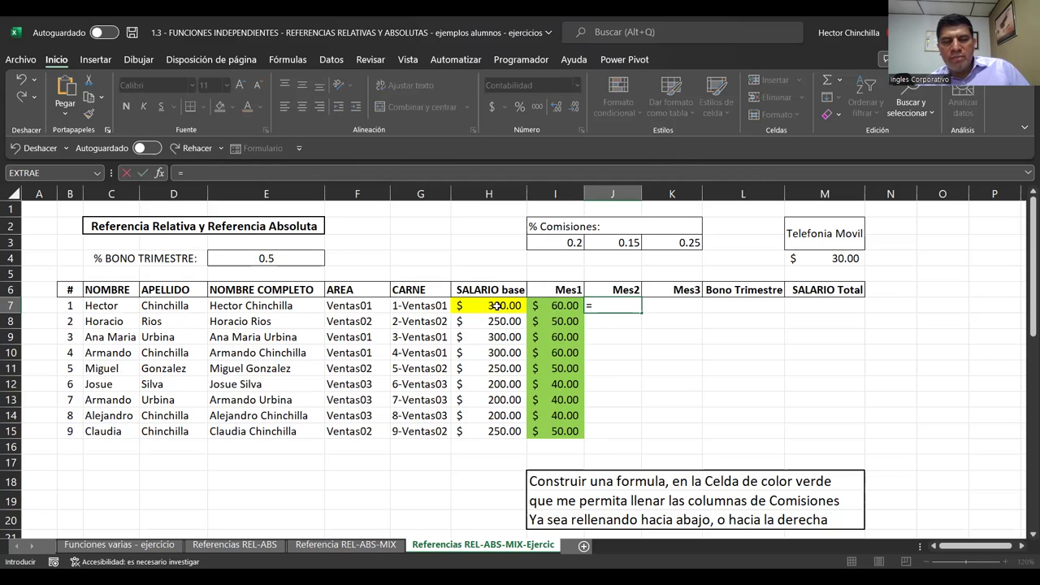
{"action": "left_click", "coordinate": [497, 305]}
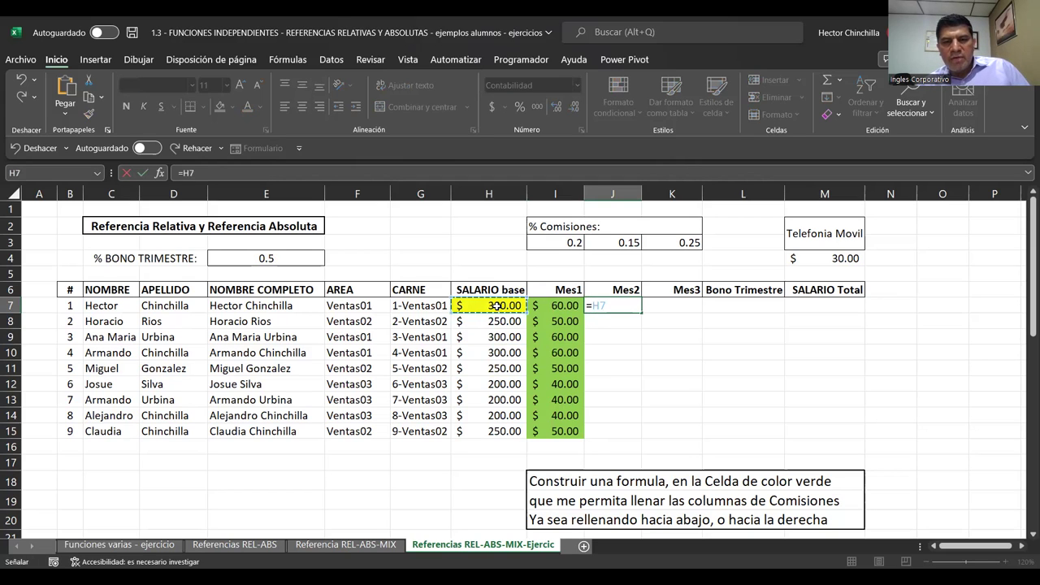
{"action": "type", "text": "*"}
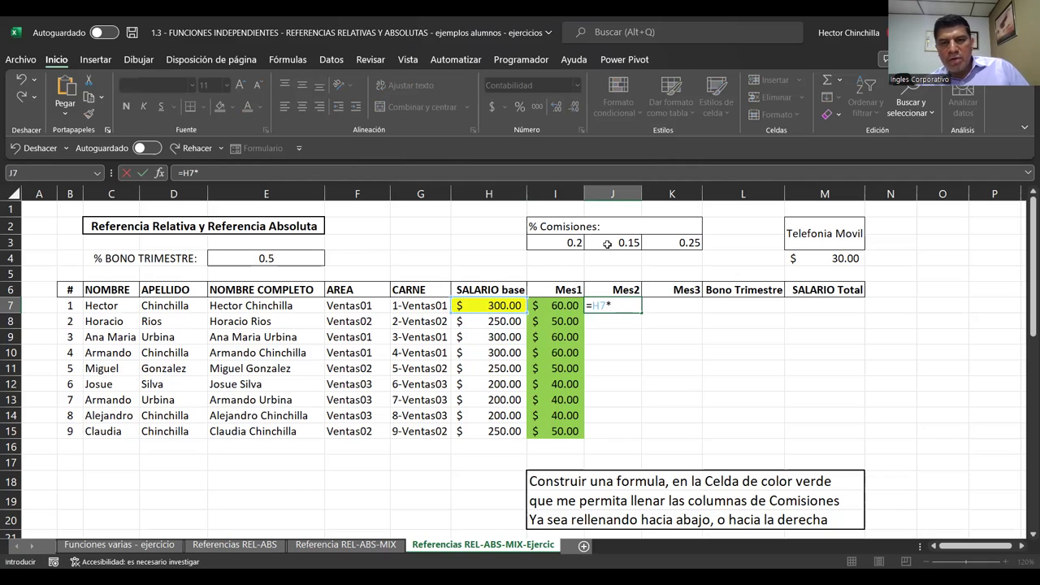
{"action": "left_click", "coordinate": [607, 244]}
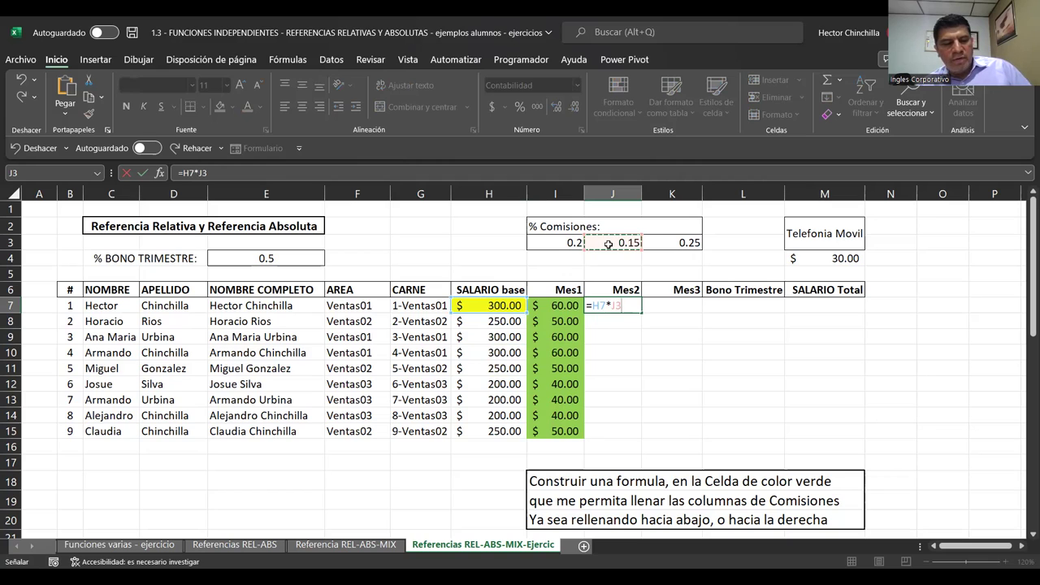
{"action": "key", "text": "F4"}
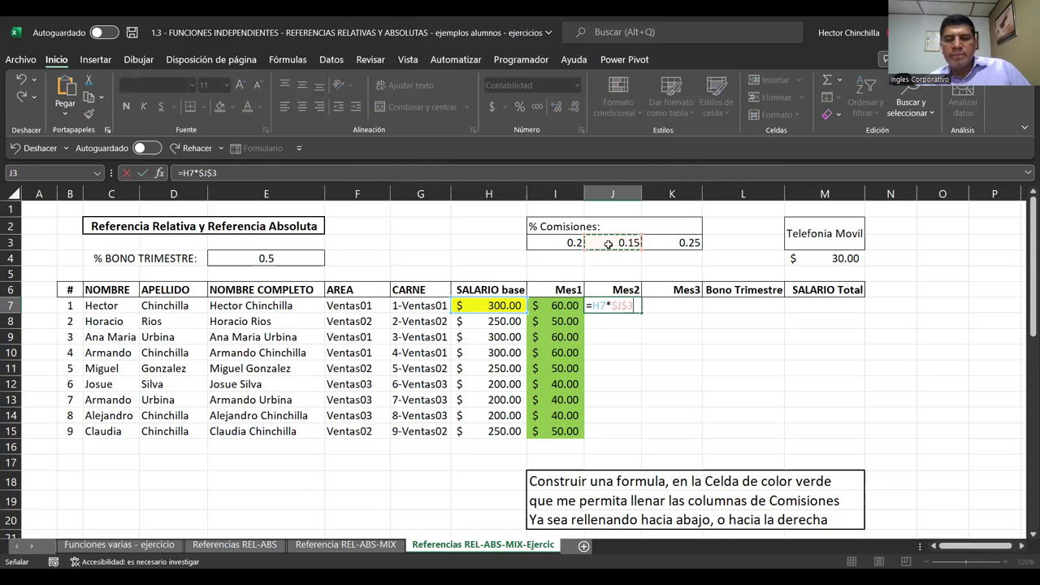
{"action": "key", "text": "Return"}
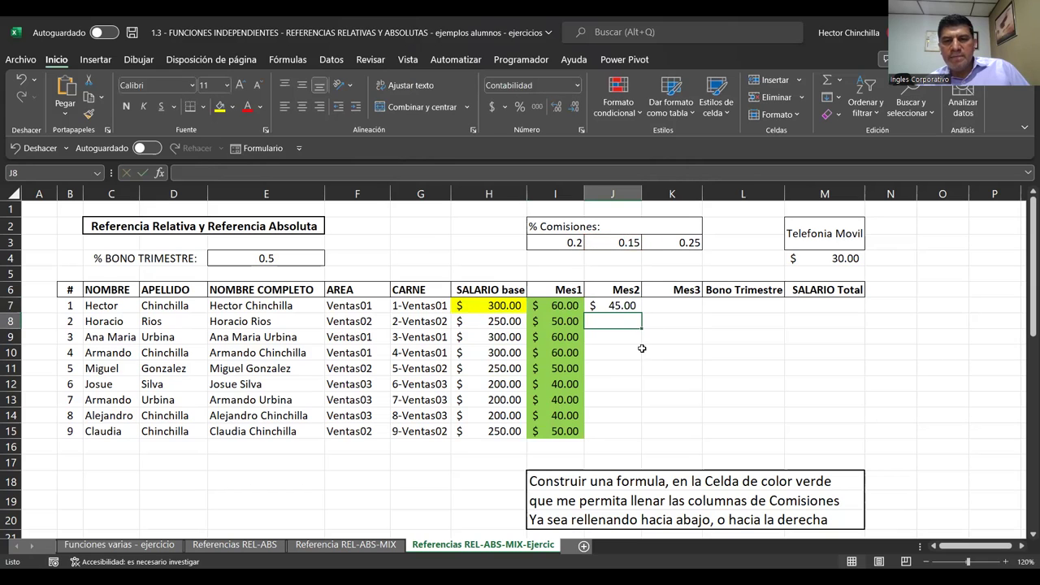
{"action": "key", "text": "Up"}
{"action": "left_click_drag", "start_coordinate": [642, 313], "coordinate": [643, 439]}
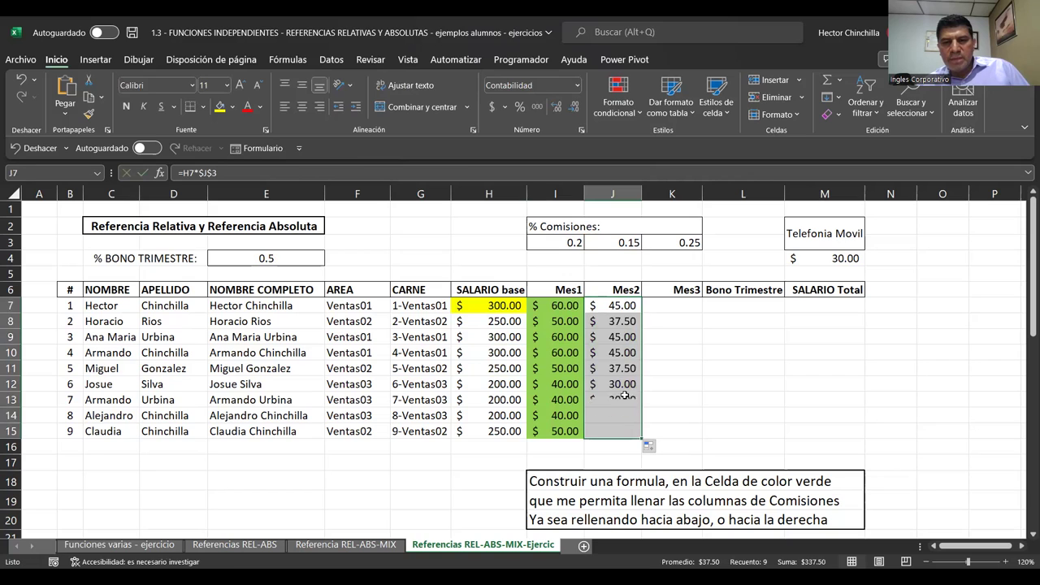
Check the copied Mes2 formulas in rows 8, 10 and 14 and the first Mes3 cell.
{"action": "left_click", "coordinate": [602, 322]}
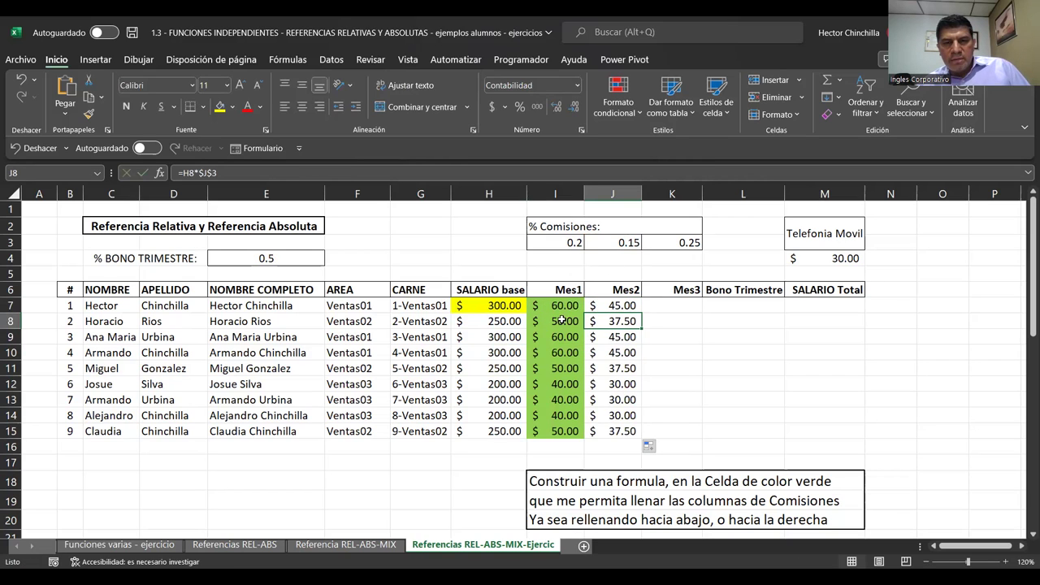
{"action": "left_click", "coordinate": [611, 351]}
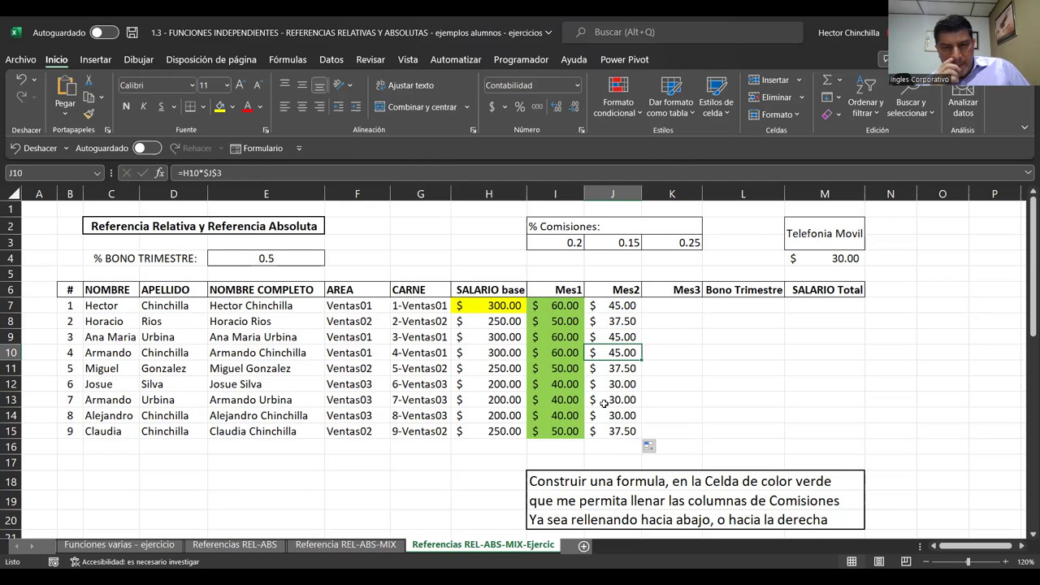
{"action": "left_click", "coordinate": [606, 418]}
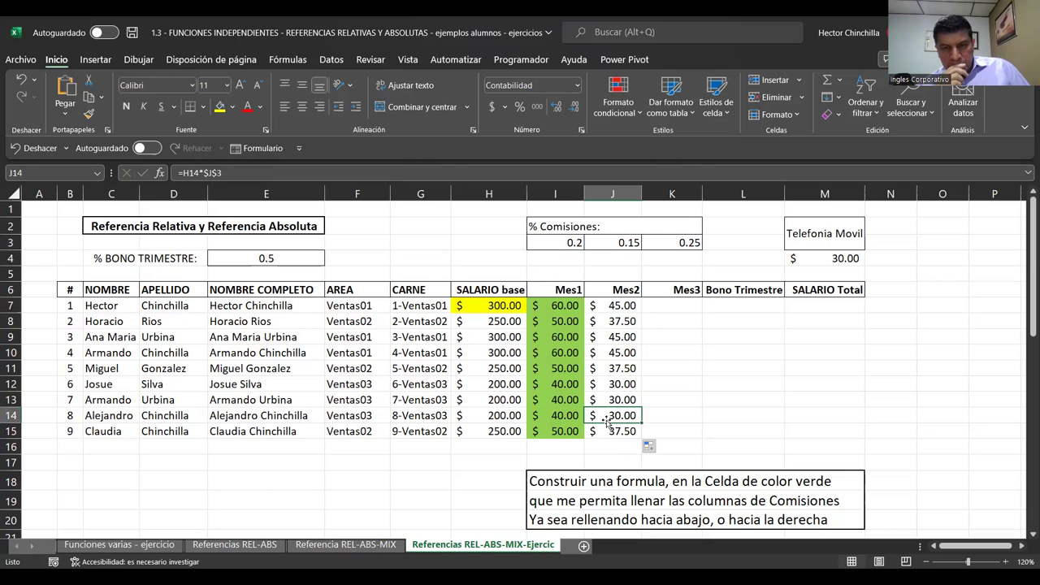
{"action": "left_click", "coordinate": [616, 307]}
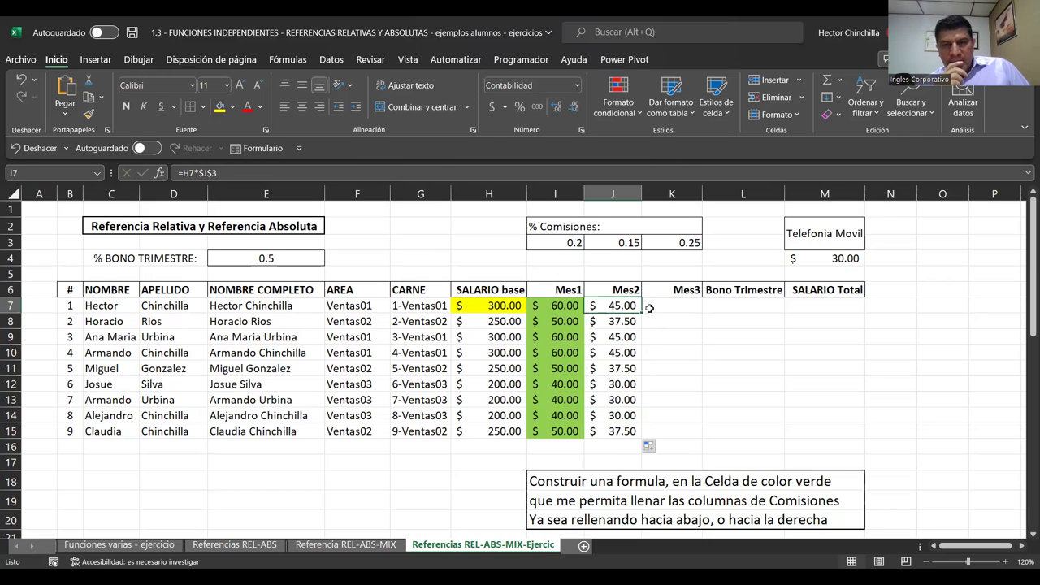
{"action": "left_click", "coordinate": [665, 305]}
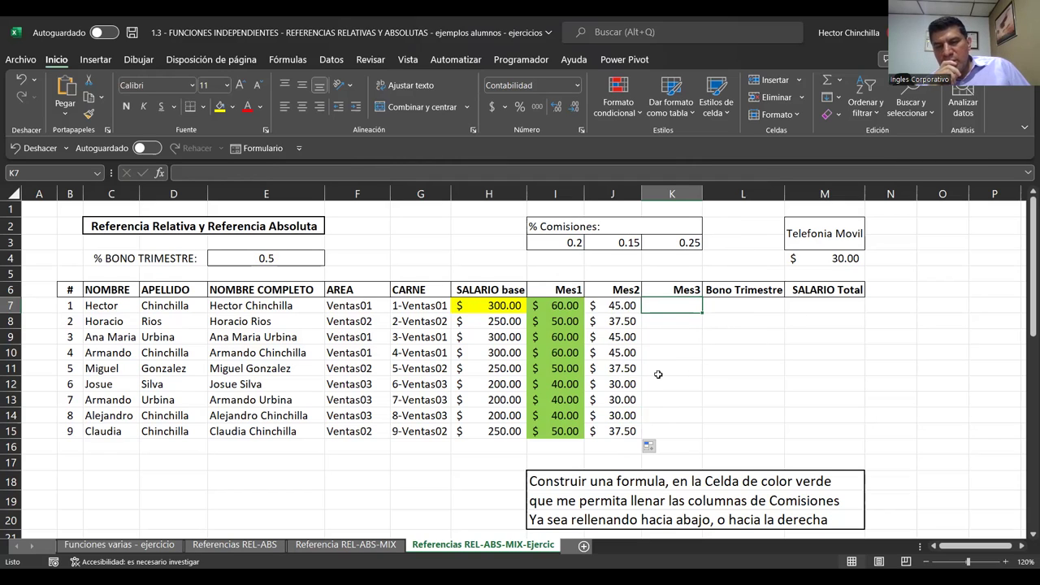
{"action": "left_click", "coordinate": [652, 321]}
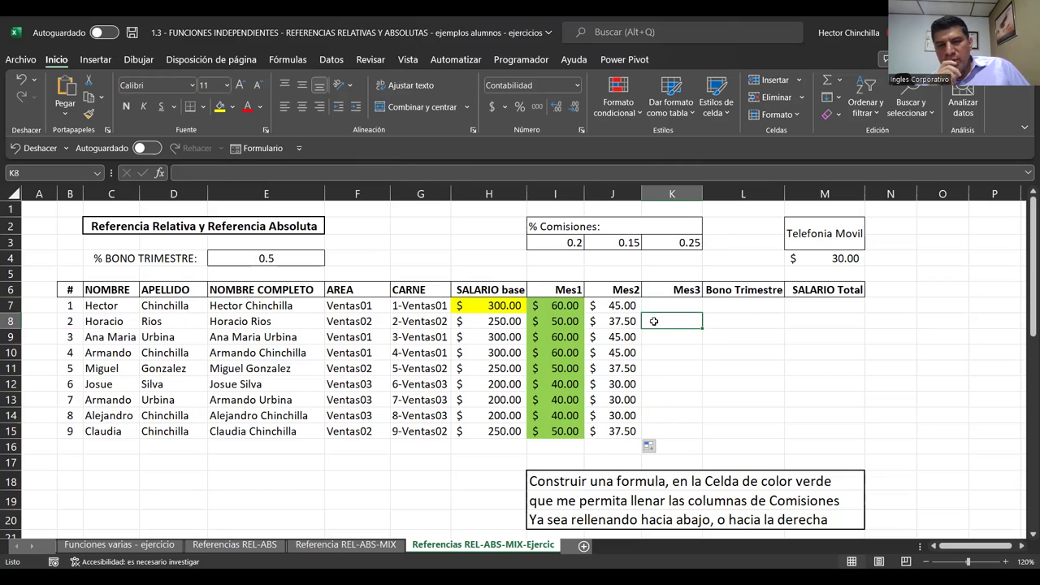
{"action": "left_click", "coordinate": [611, 325]}
{"action": "key", "text": "Up"}
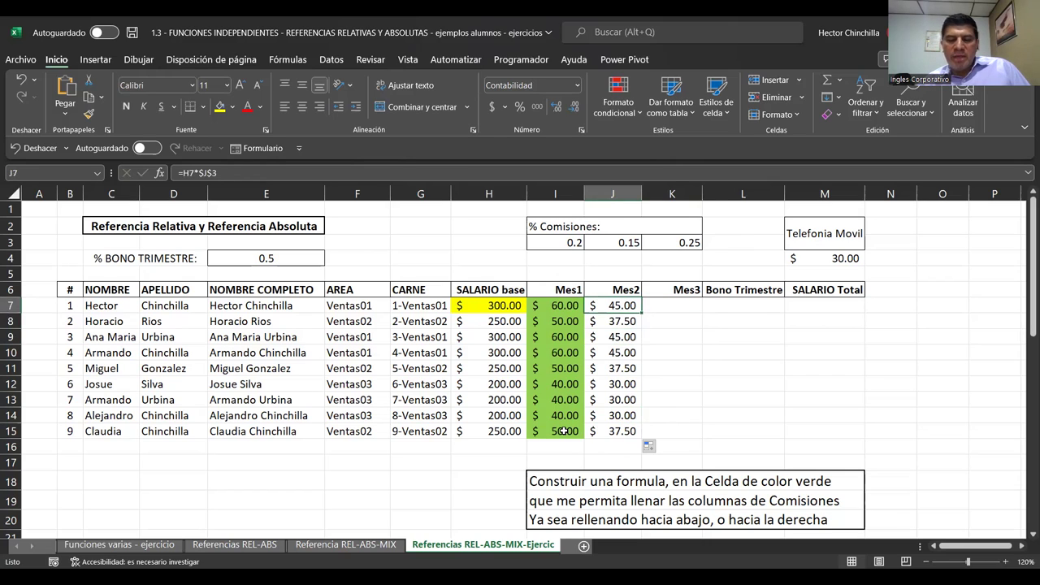
Clear J7:J15 and I8:I15, then refill the I7 formula down to I15.
{"action": "key", "text": "shift+Down"}
{"action": "key", "text": "shift+Down"}
{"action": "key", "text": "shift+Down"}
{"action": "key", "text": "shift+Down"}
{"action": "key", "text": "shift+Down"}
{"action": "key", "text": "shift+Down"}
{"action": "key", "text": "shift+Down"}
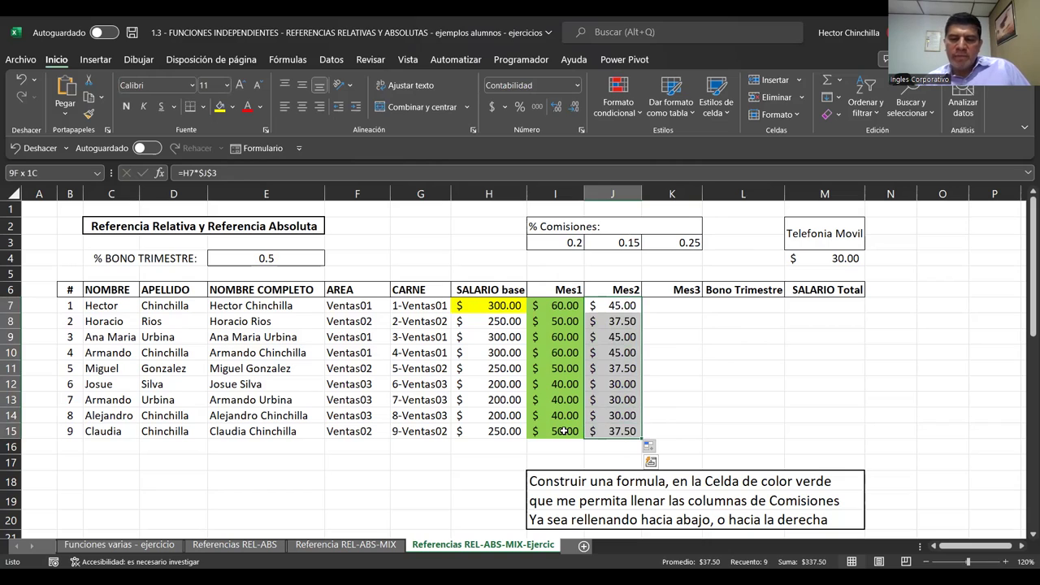
{"action": "key", "text": "Delete"}
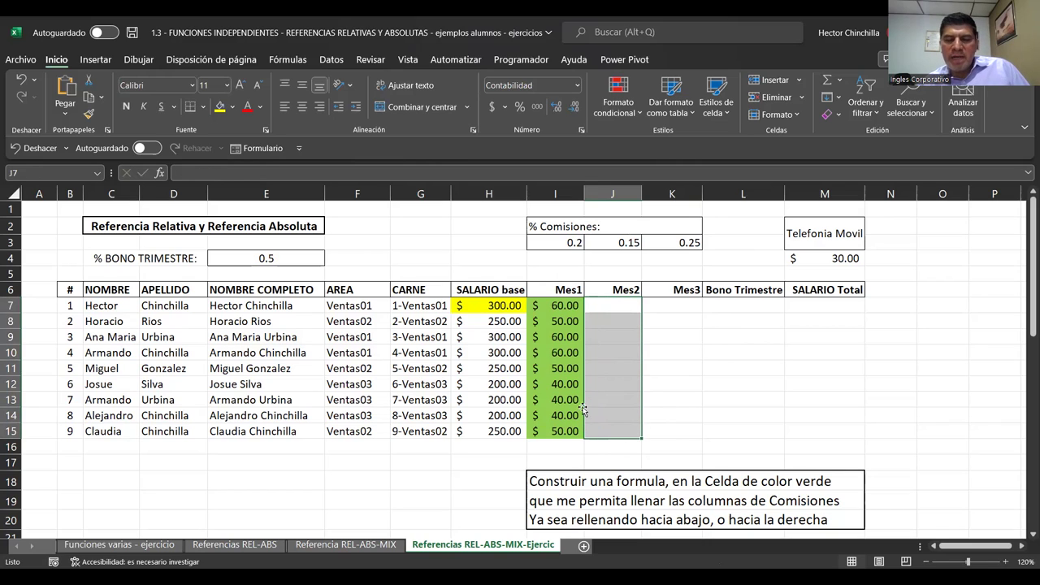
{"action": "key", "text": "Left"}
{"action": "key", "text": "Down"}
{"action": "key", "text": "shift+Down"}
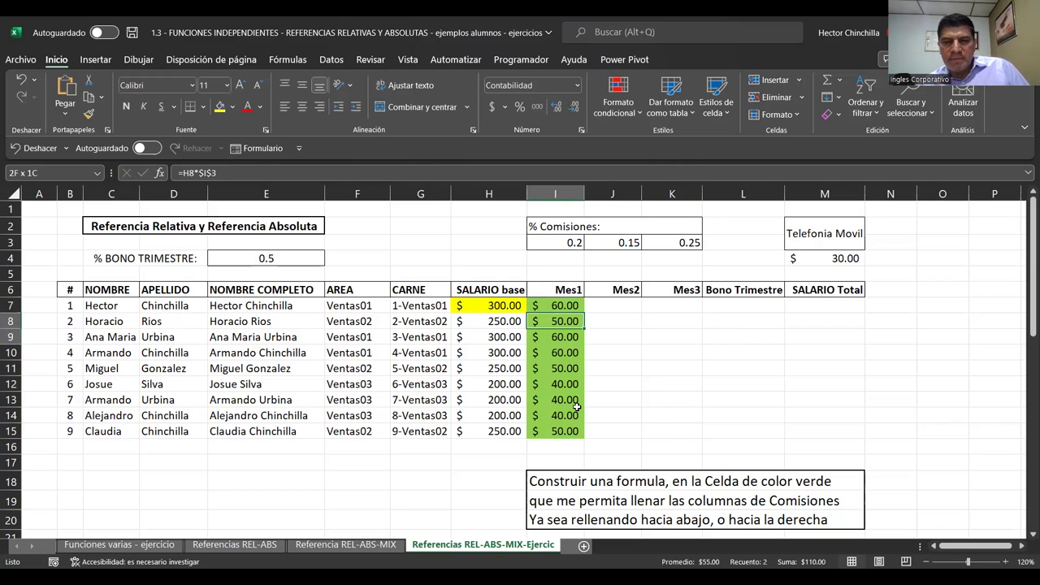
{"action": "key", "text": "shift+Down"}
{"action": "key", "text": "shift+Down"}
{"action": "key", "text": "shift+Down"}
{"action": "key", "text": "shift+Down"}
{"action": "key", "text": "shift+Down"}
{"action": "key", "text": "shift+Down"}
{"action": "key", "text": "Delete"}
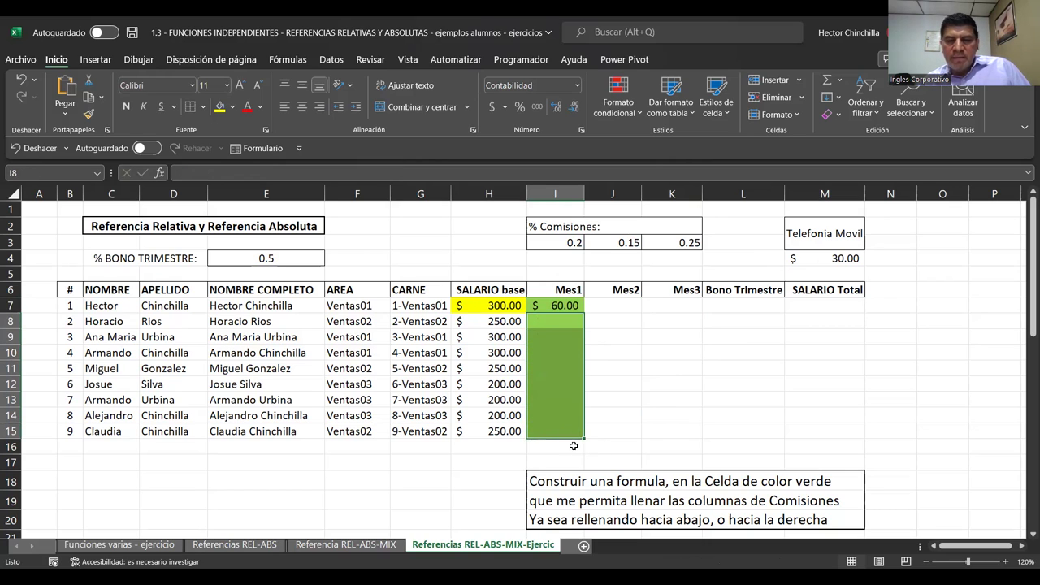
{"action": "key", "text": "Up"}
{"action": "left_click_drag", "start_coordinate": [584, 314], "coordinate": [589, 439]}
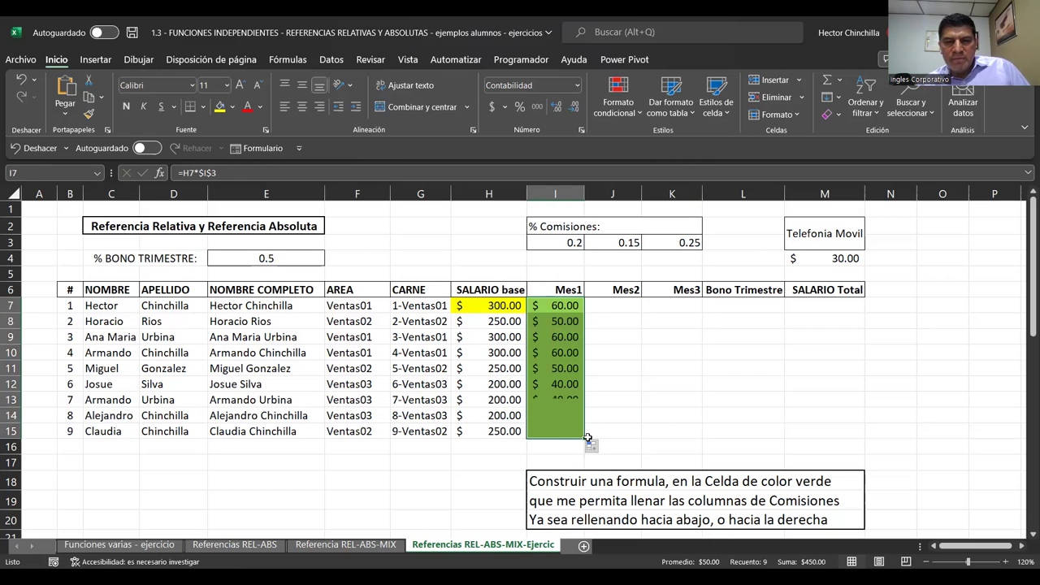
{"action": "left_click", "coordinate": [562, 335]}
{"action": "left_click", "coordinate": [560, 307]}
Copy the I7 formula across to Mes3 and verify 300 × 0.15 in a spare cell.
{"action": "left_click_drag", "start_coordinate": [585, 313], "coordinate": [679, 309]}
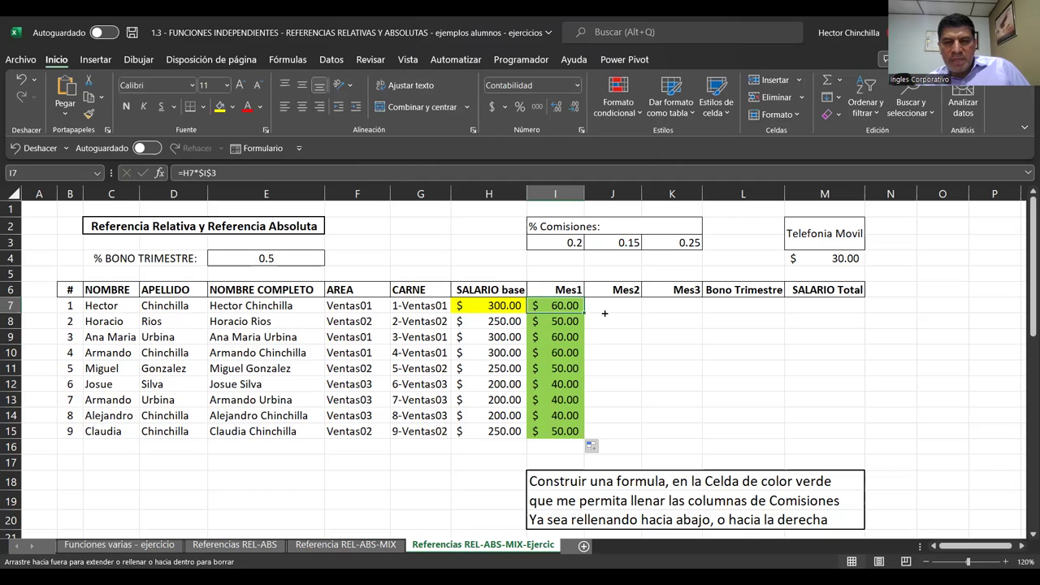
{"action": "left_click", "coordinate": [651, 346]}
{"action": "left_click", "coordinate": [622, 311]}
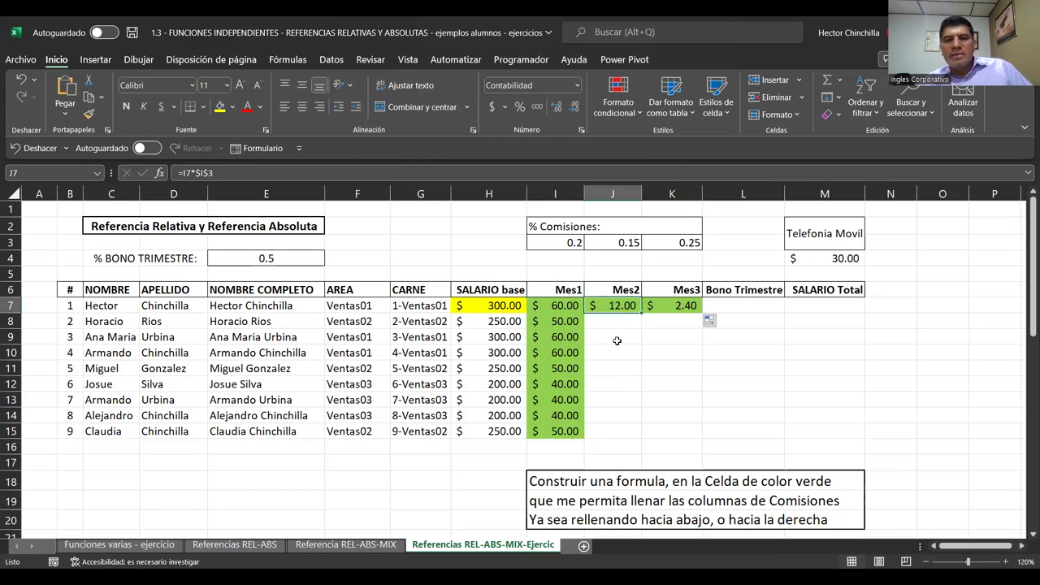
{"action": "left_click", "coordinate": [488, 310]}
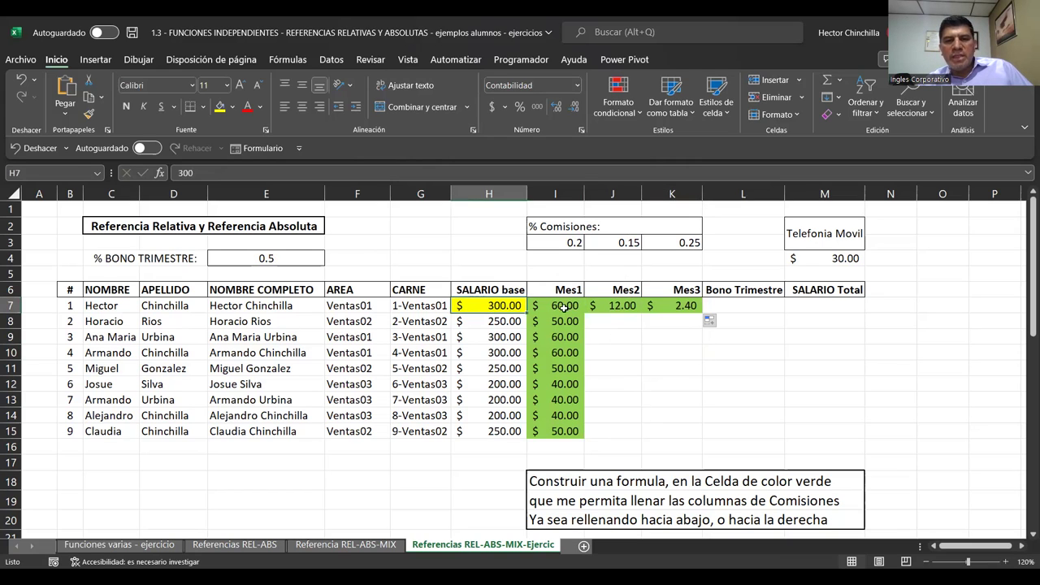
{"action": "left_click", "coordinate": [609, 309]}
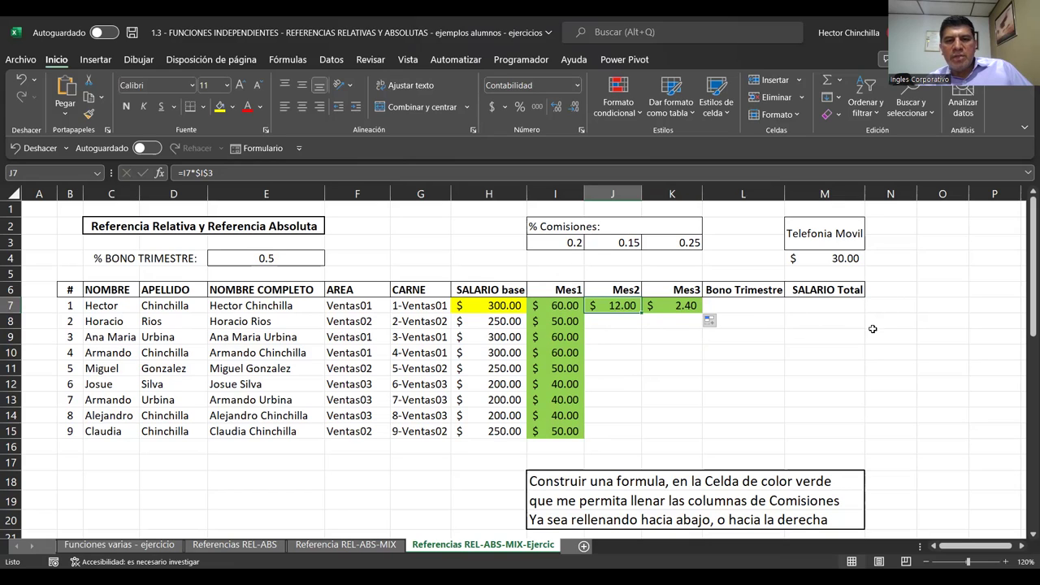
{"action": "left_click", "coordinate": [885, 304]}
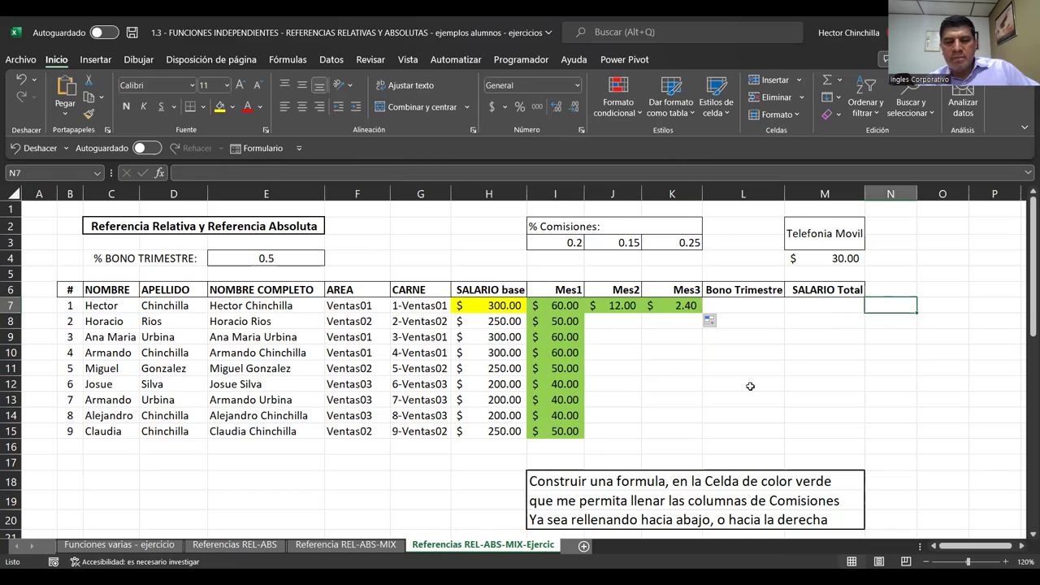
{"action": "type", "text": "=300"}
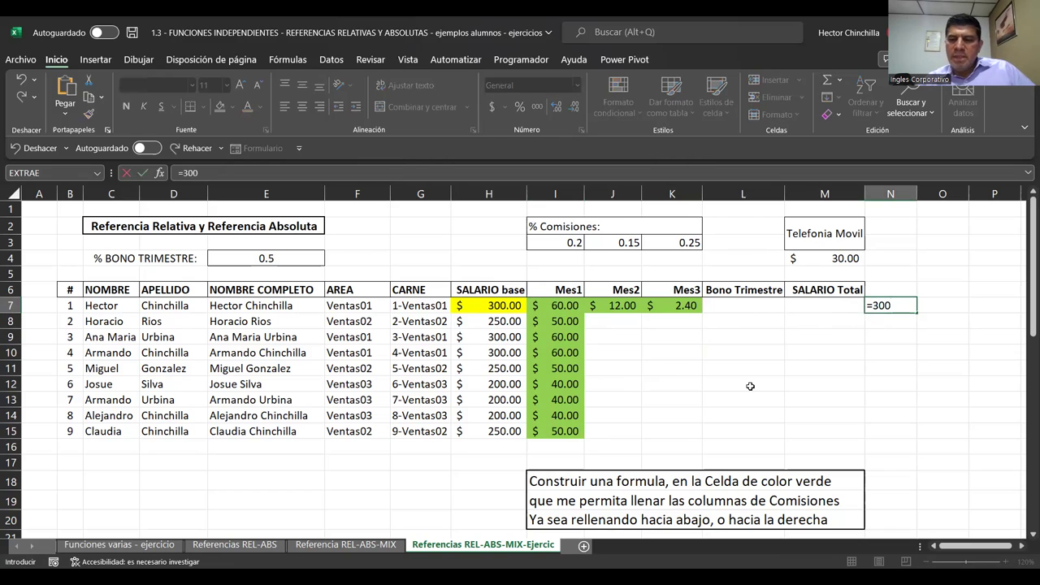
{"action": "type", "text": "*0.15"}
{"action": "key", "text": "Return"}
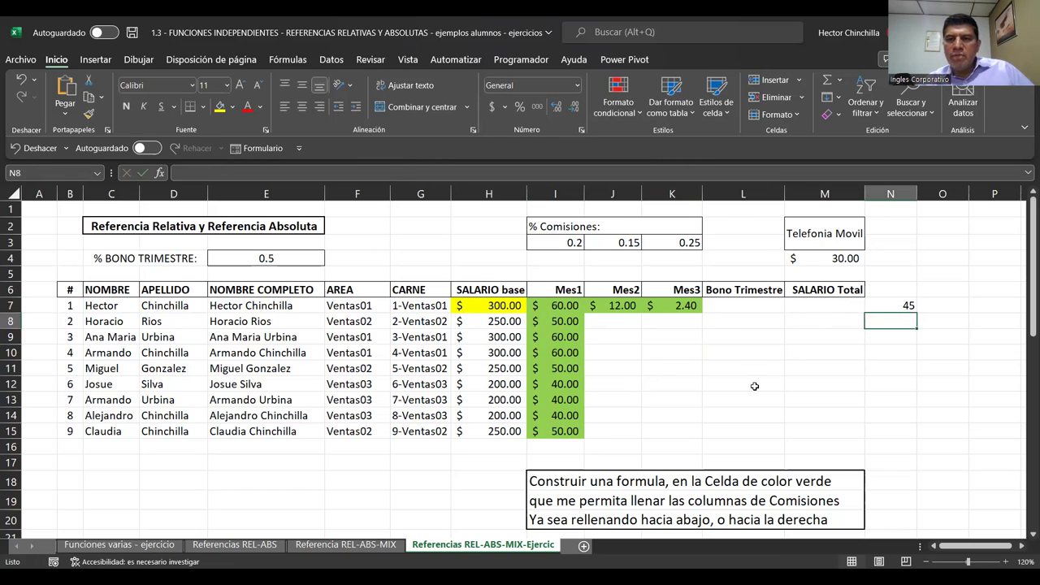
{"action": "left_click", "coordinate": [615, 307]}
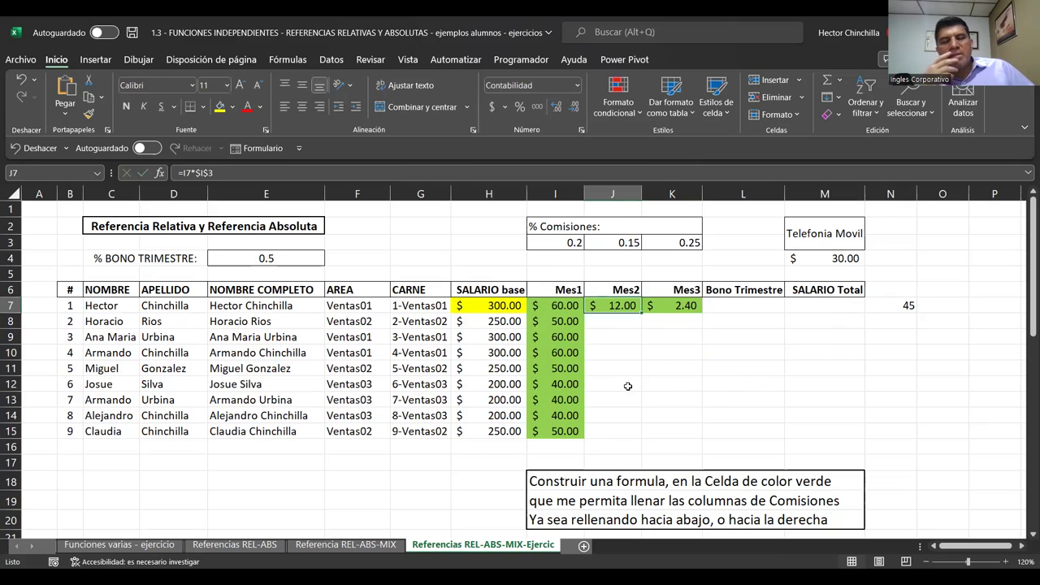
{"action": "left_click", "coordinate": [561, 306]}
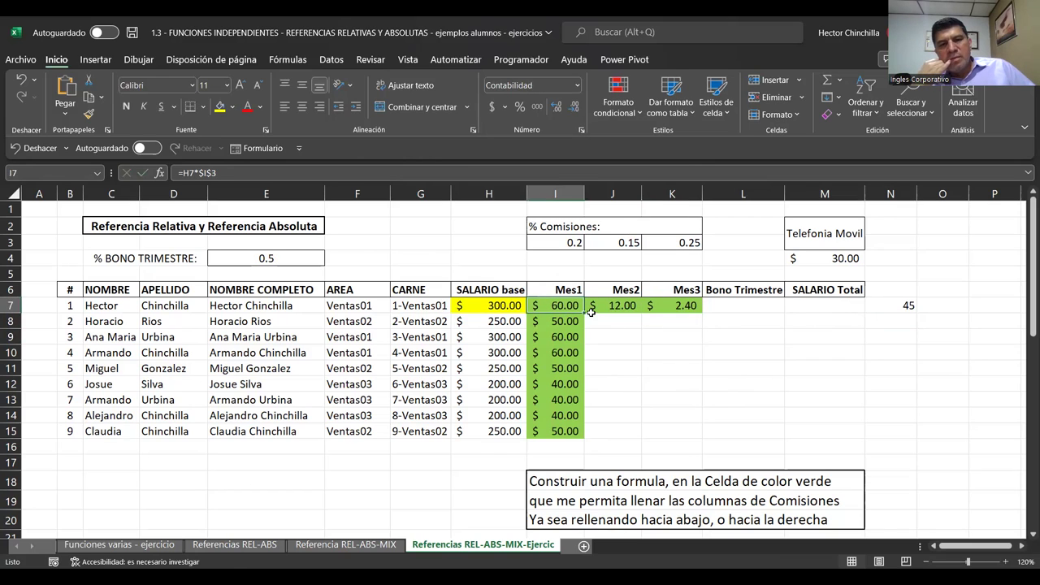
Recopy the Mes1 formula across and down, then clear the copied values in I8:I15.
{"action": "left_click_drag", "start_coordinate": [584, 314], "coordinate": [681, 340]}
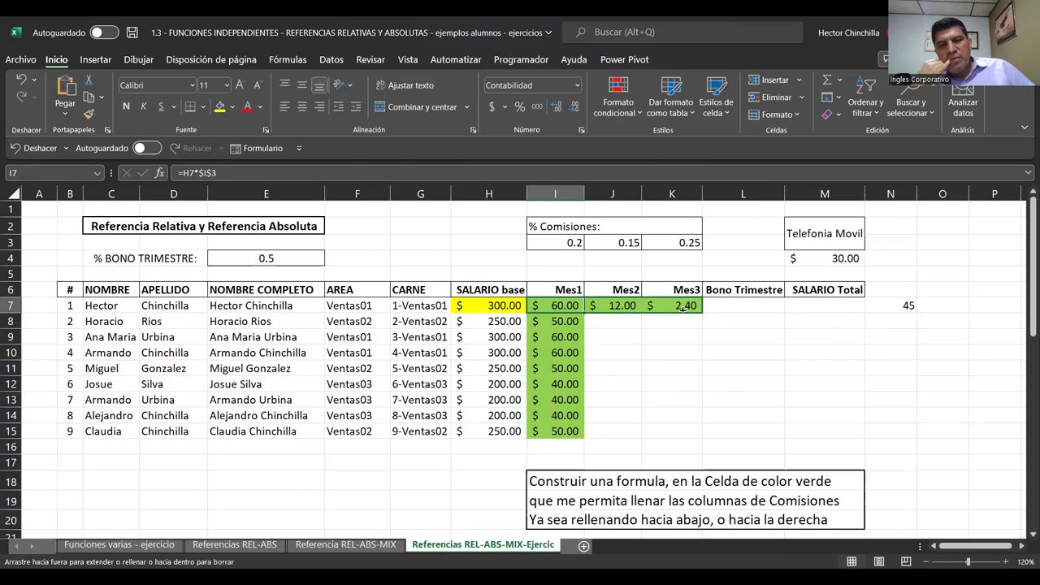
{"action": "left_click", "coordinate": [569, 321]}
{"action": "left_click", "coordinate": [599, 306]}
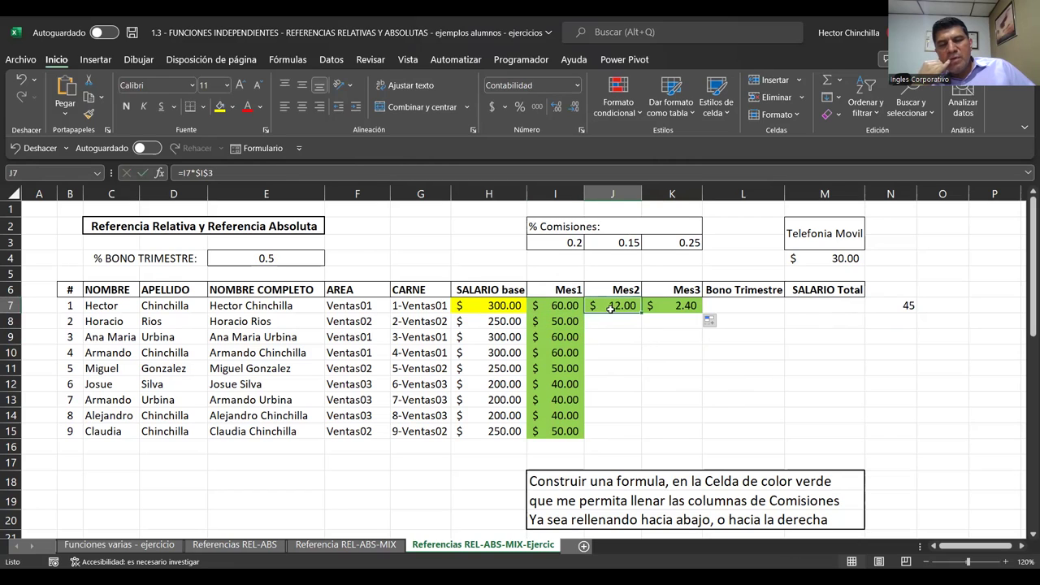
{"action": "left_click", "coordinate": [568, 306]}
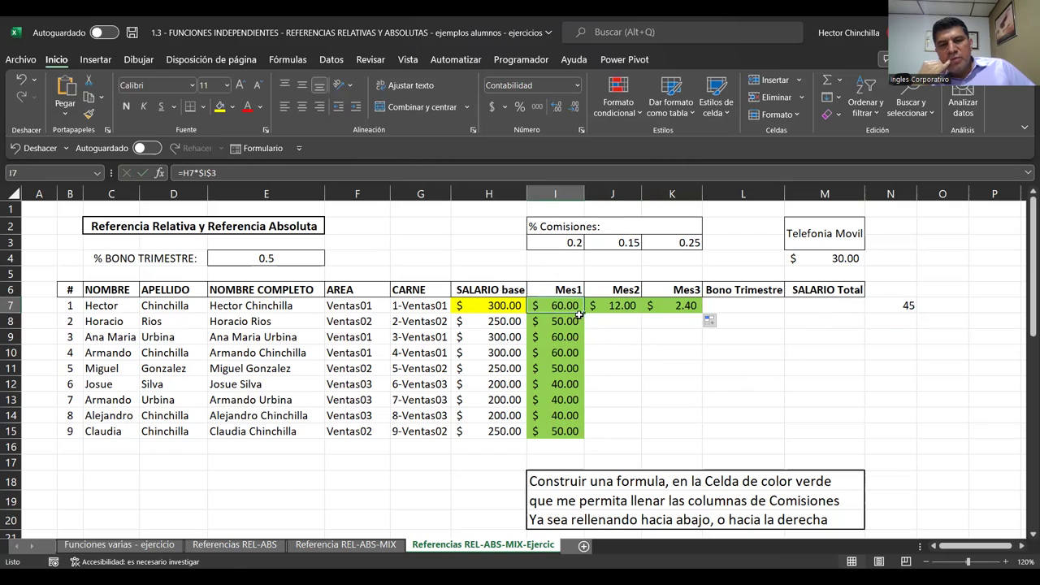
{"action": "left_click_drag", "start_coordinate": [582, 314], "coordinate": [582, 434]}
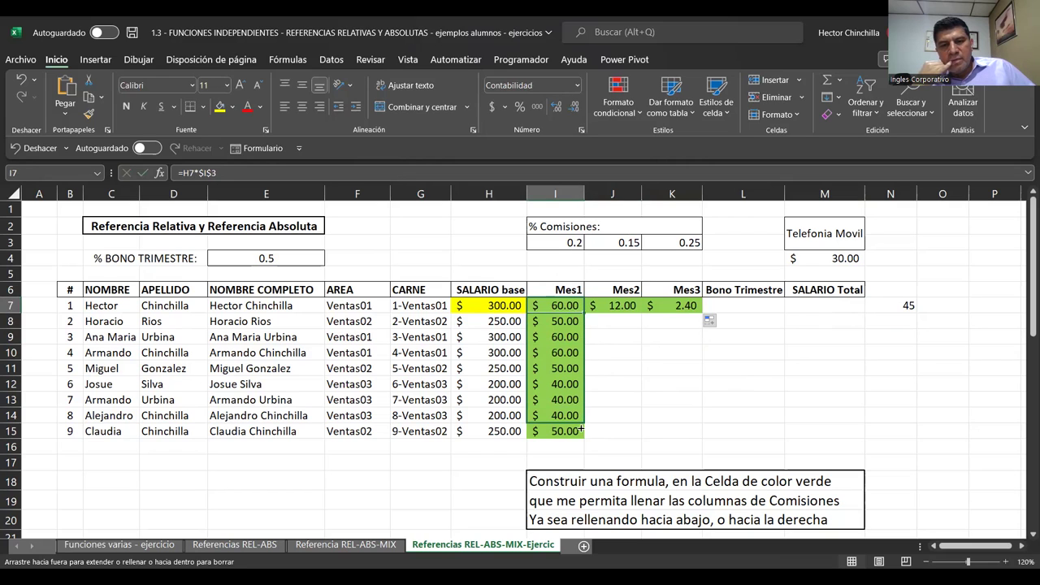
{"action": "left_click_drag", "start_coordinate": [568, 307], "coordinate": [697, 305]}
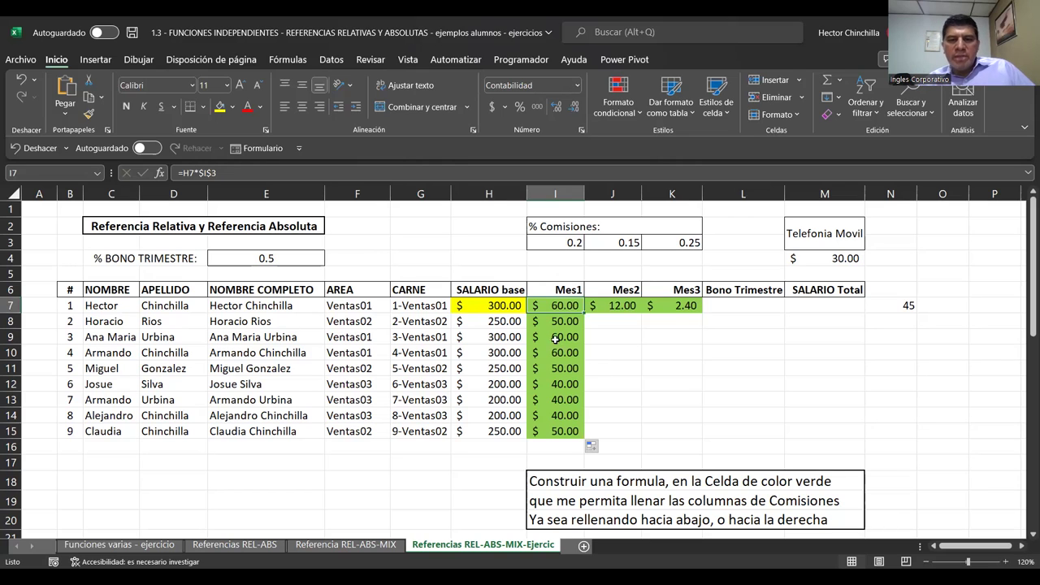
{"action": "left_click_drag", "start_coordinate": [554, 322], "coordinate": [561, 431]}
{"action": "key", "text": "Delete"}
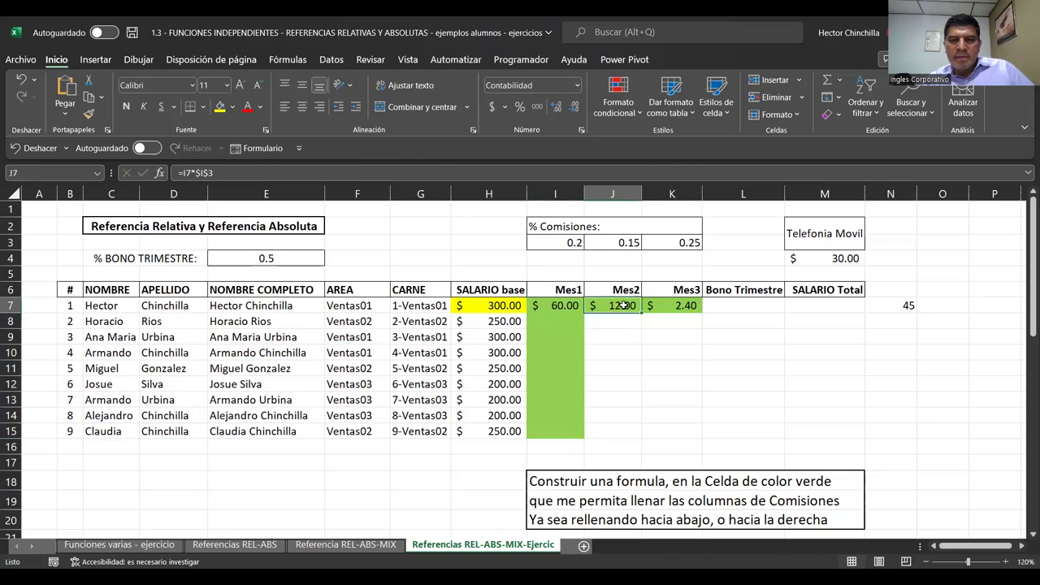
Clear J7:K7, review the 0.2 rate in I3, and put the I7 formula into edit mode.
{"action": "left_click_drag", "start_coordinate": [606, 306], "coordinate": [683, 307]}
{"action": "key", "text": "Delete"}
{"action": "left_click", "coordinate": [569, 305]}
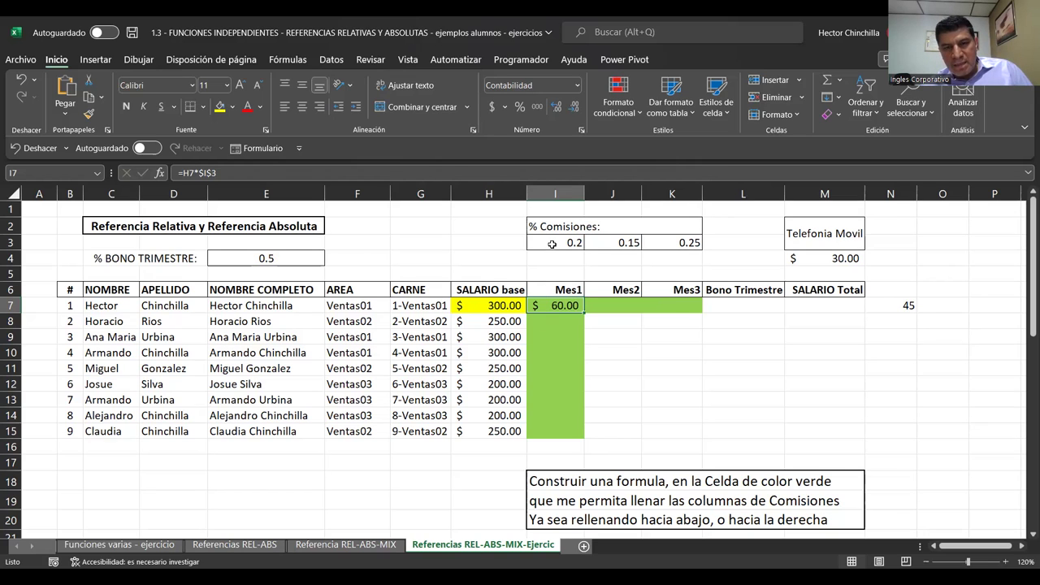
{"action": "left_click", "coordinate": [552, 245]}
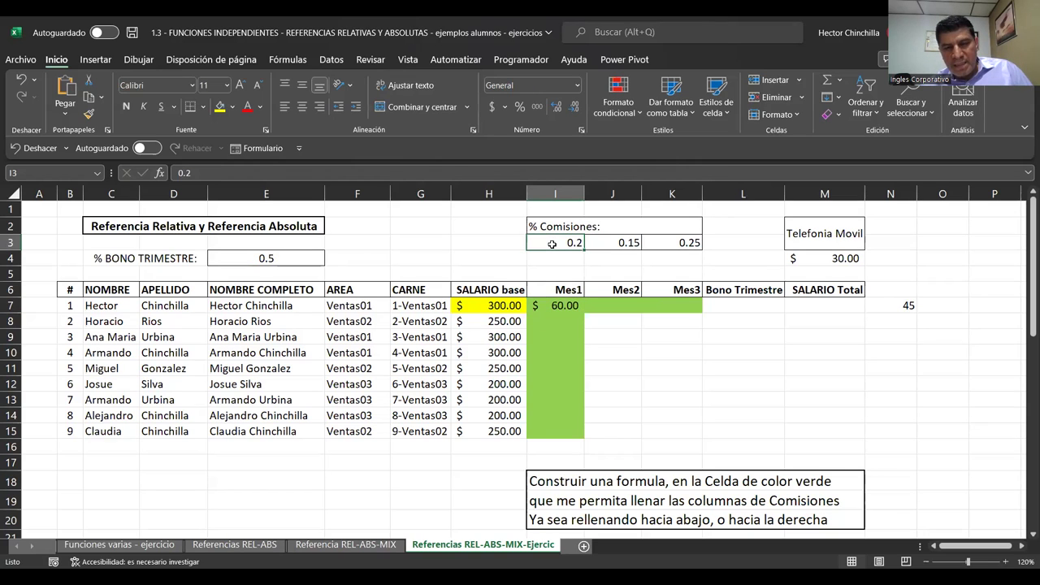
{"action": "left_click", "coordinate": [551, 305]}
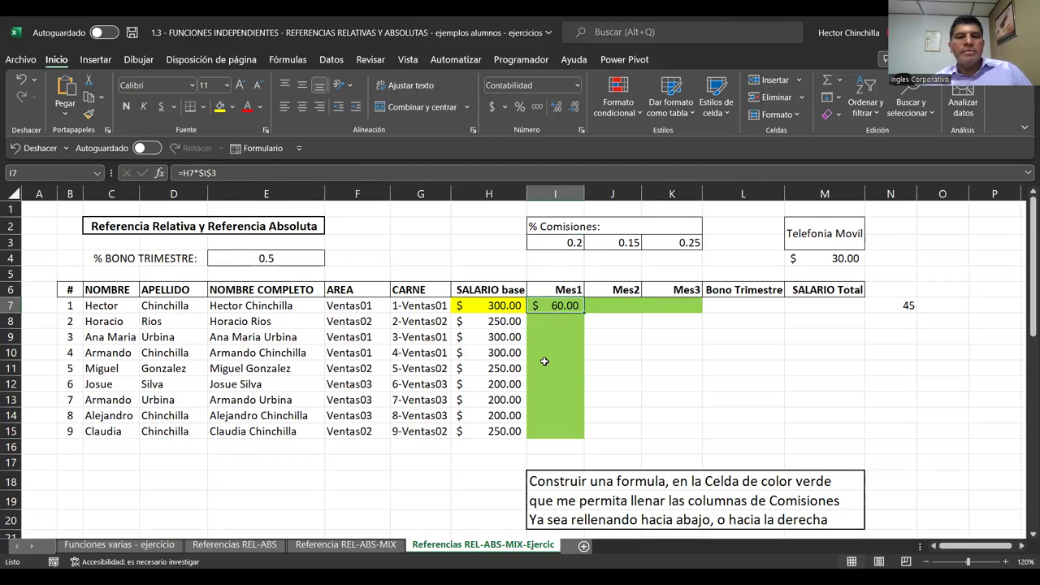
{"action": "key", "text": "Left"}
{"action": "key", "text": "Right"}
{"action": "key", "text": "Left"}
{"action": "key", "text": "Right"}
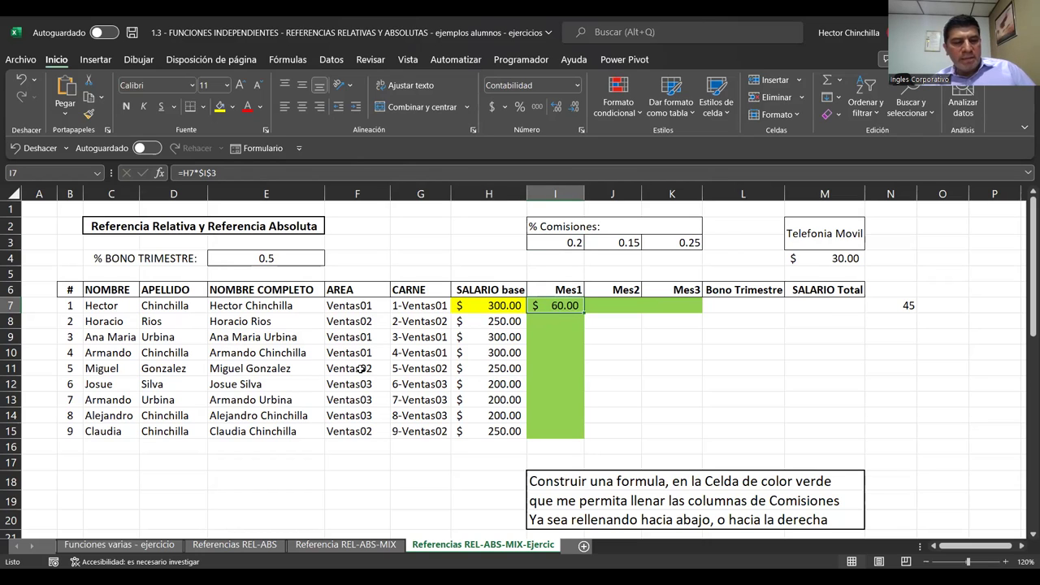
{"action": "key", "text": "F2"}
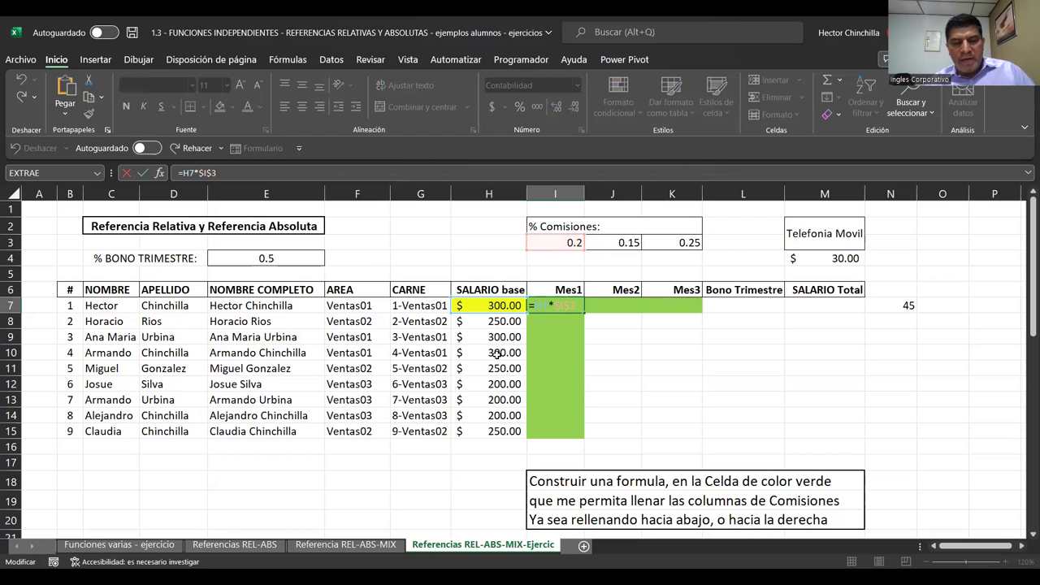
Add dollar signs so I7 reads =$H7*I$3, locking column H and row 3.
{"action": "type", "text": "$"}
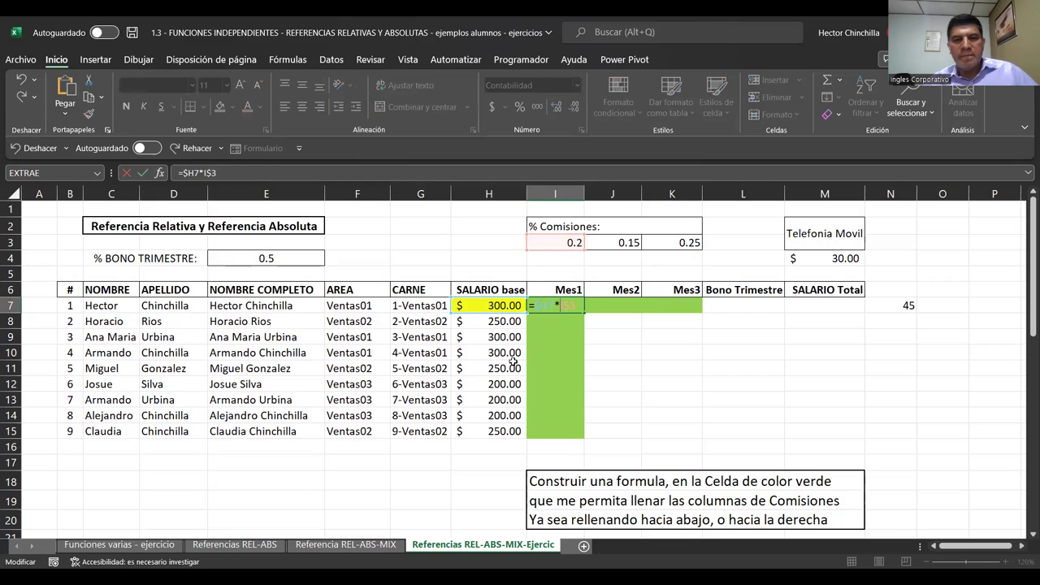
{"action": "key", "text": "Return"}
{"action": "key", "text": "Up"}
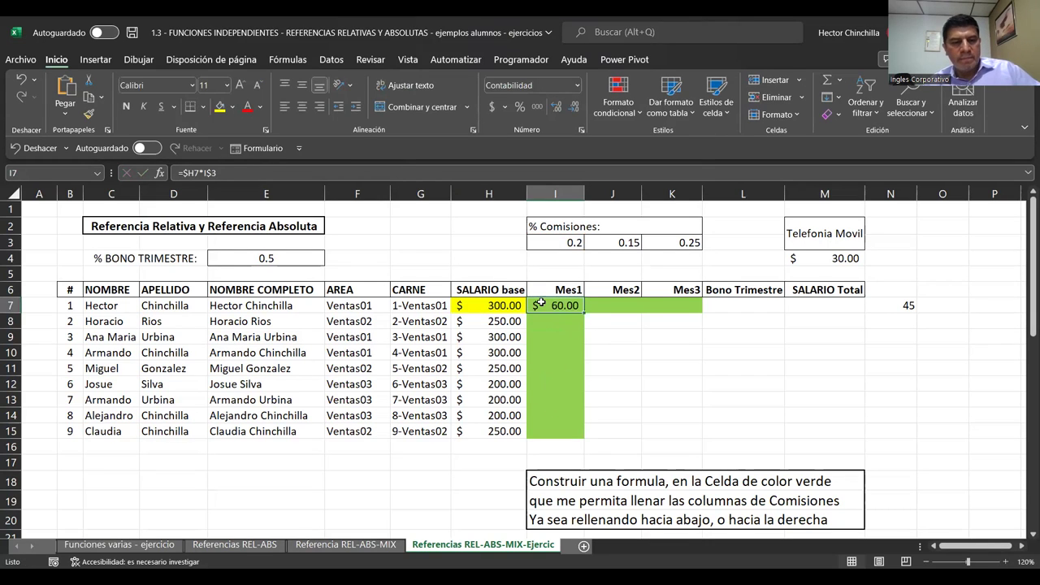
{"action": "double_click", "coordinate": [541, 303]}
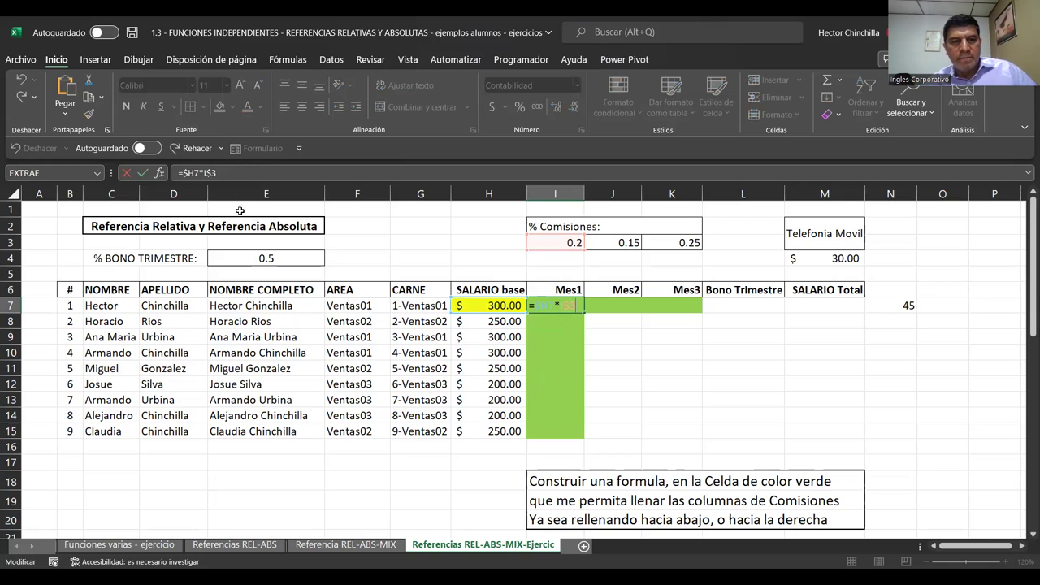
{"action": "left_click", "coordinate": [235, 173]}
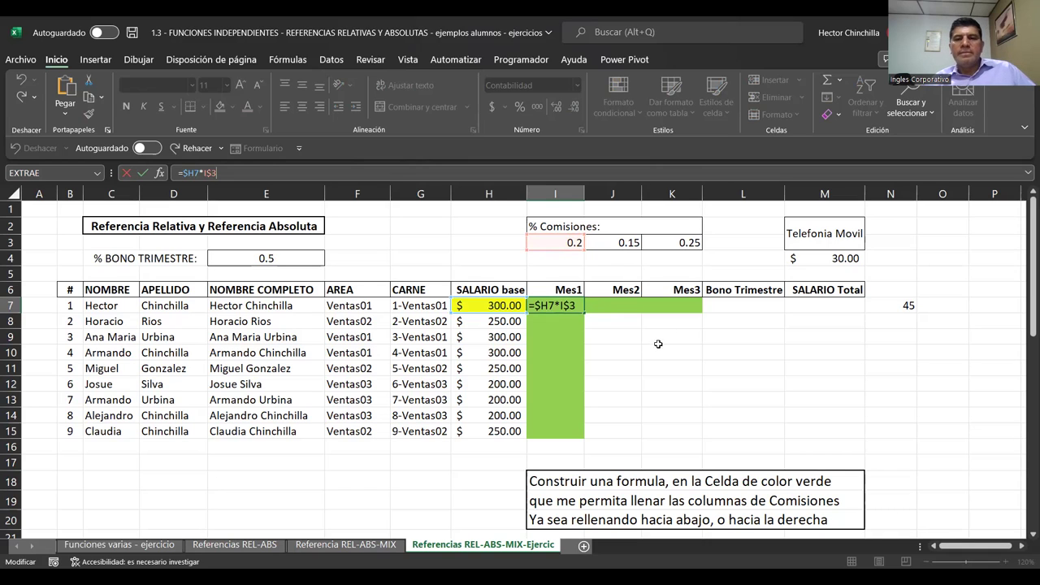
{"action": "left_click", "coordinate": [545, 336]}
{"action": "key", "text": "Up"}
{"action": "key", "text": "Up"}
{"action": "key", "text": "Up"}
{"action": "key", "text": "Down"}
{"action": "key", "text": "Up"}
{"action": "key", "text": "Down"}
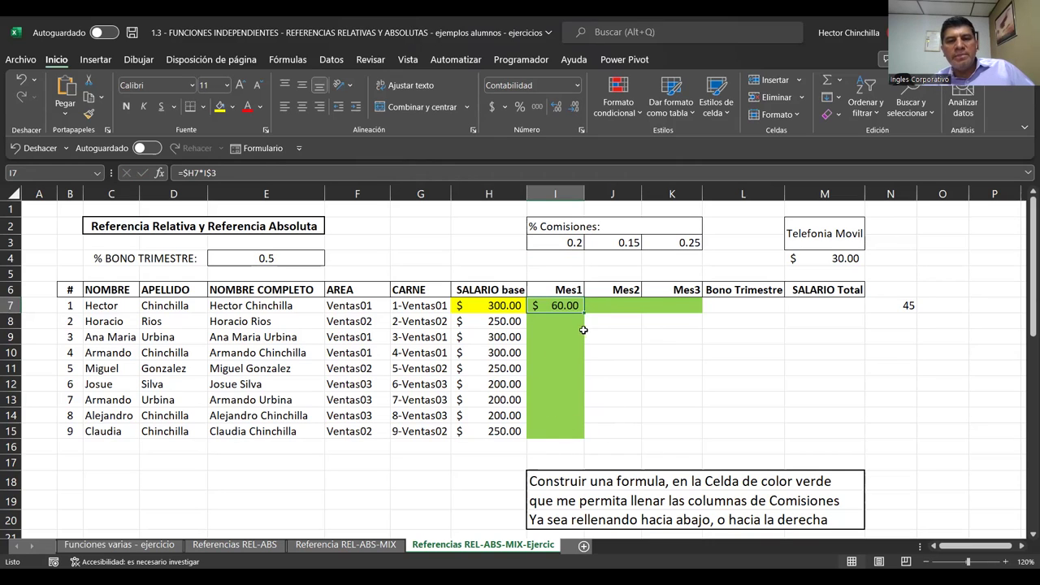
Fill the Mes1 commission formula from I7 down to I15 and spot-check I8 and I14.
{"action": "left_click_drag", "start_coordinate": [582, 314], "coordinate": [580, 435]}
{"action": "key", "text": "shift+Up"}
{"action": "key", "text": "shift+Up"}
{"action": "key", "text": "shift+Up"}
{"action": "key", "text": "shift+Up"}
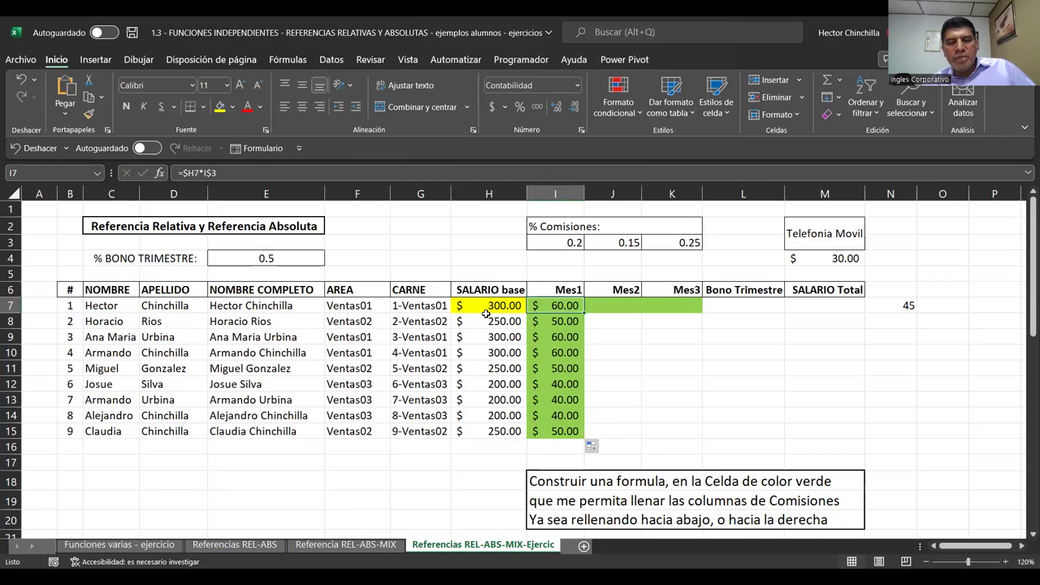
{"action": "left_click", "coordinate": [558, 327]}
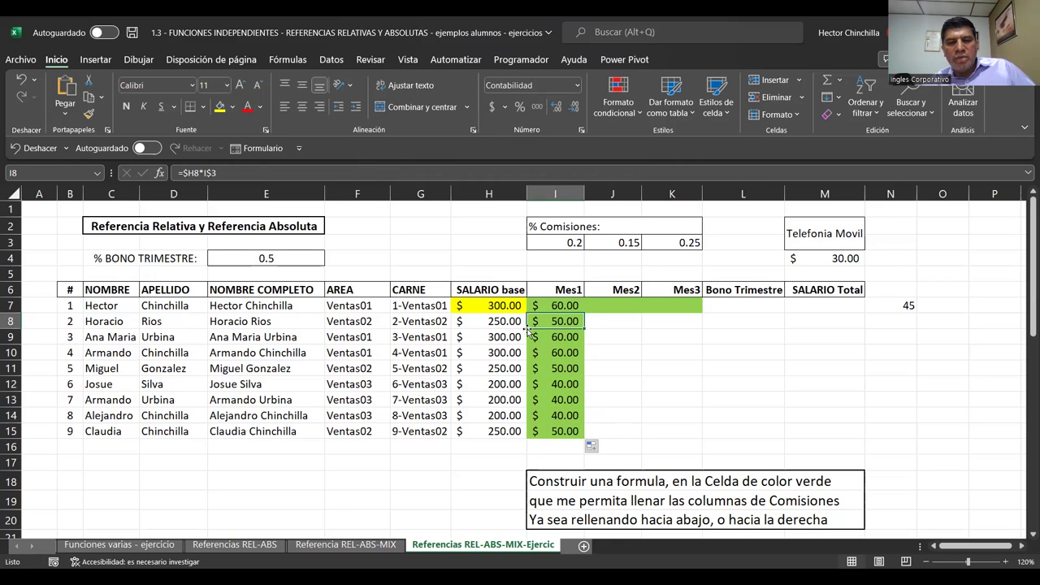
{"action": "left_click", "coordinate": [554, 417]}
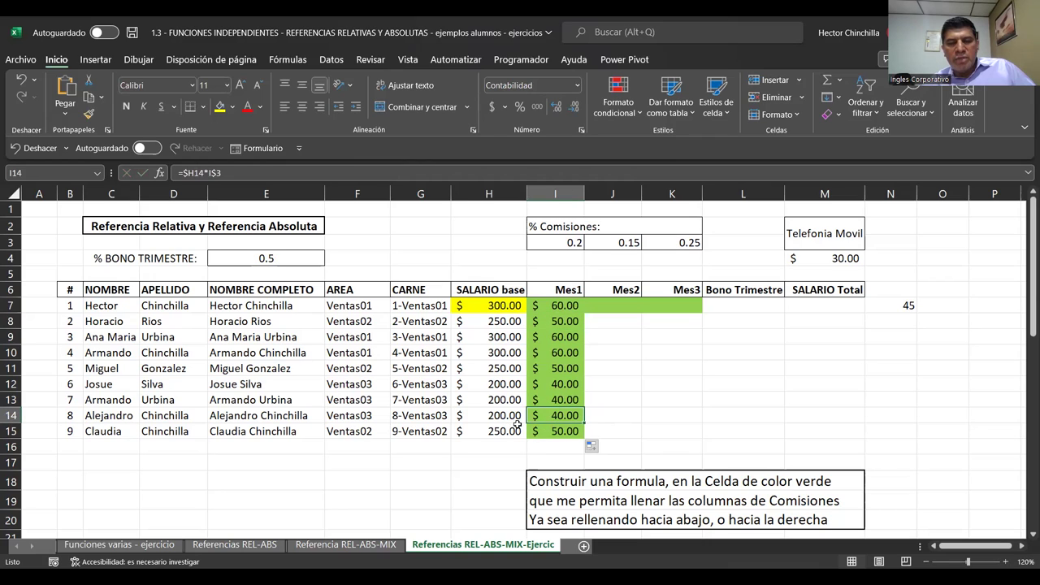
{"action": "left_click", "coordinate": [554, 309]}
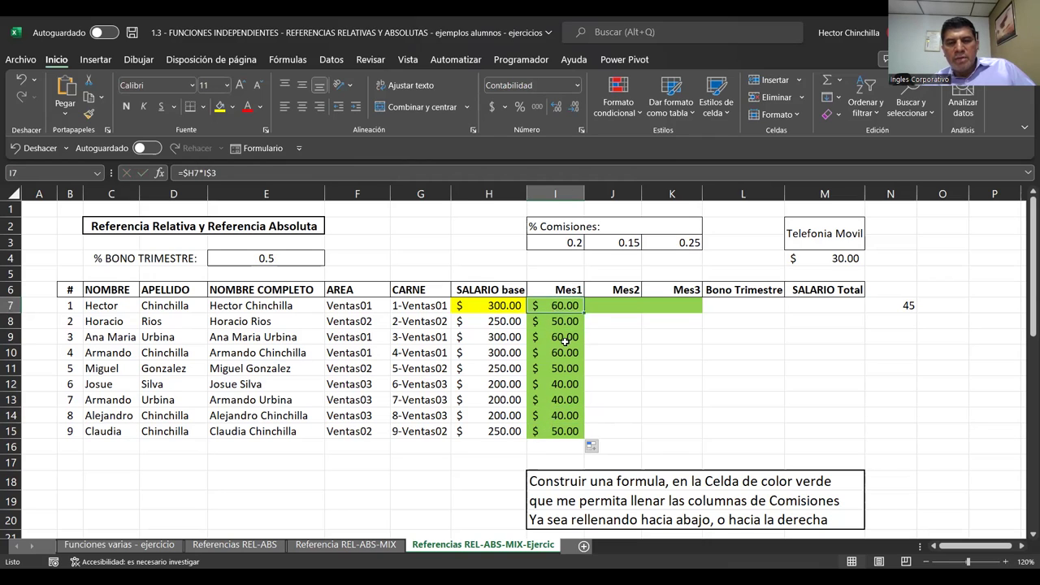
Copy the I7 formula across to Mes2 and Mes3 in J7:K7, checking results like 45.
{"action": "left_click_drag", "start_coordinate": [583, 314], "coordinate": [679, 309]}
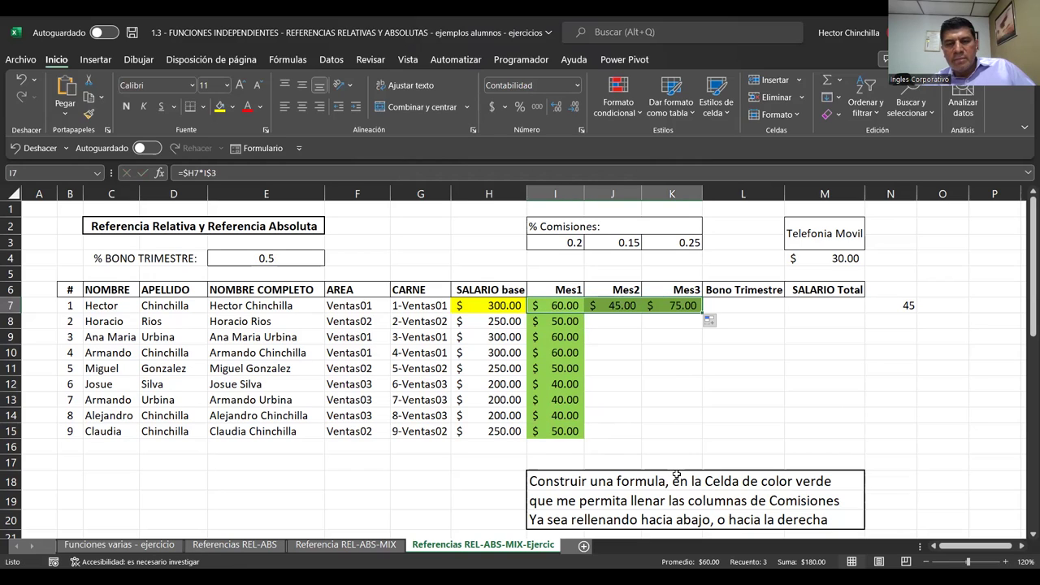
{"action": "left_click", "coordinate": [629, 337]}
{"action": "left_click", "coordinate": [623, 306]}
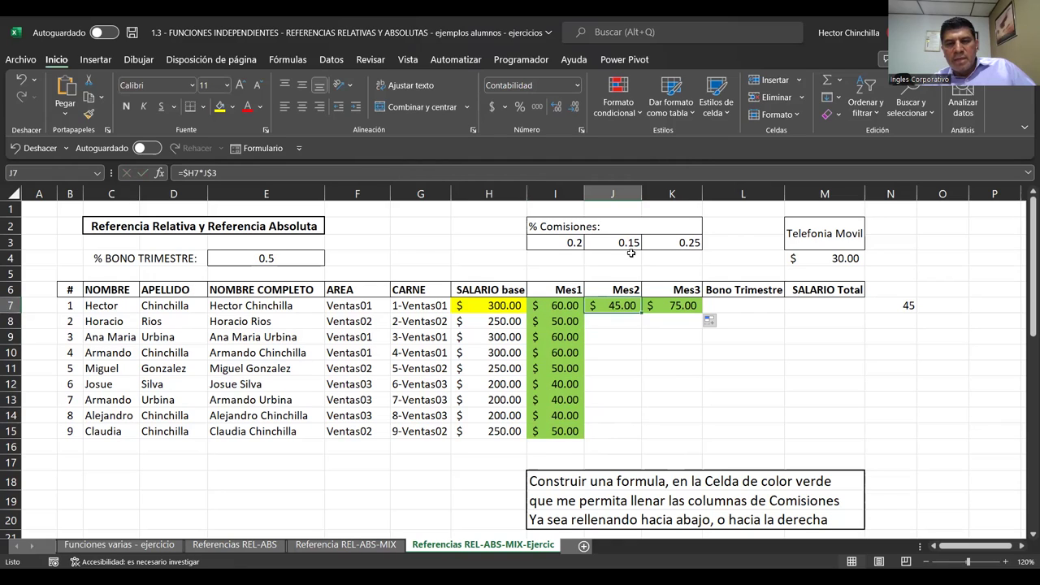
{"action": "left_click", "coordinate": [894, 309]}
{"action": "left_click", "coordinate": [616, 306]}
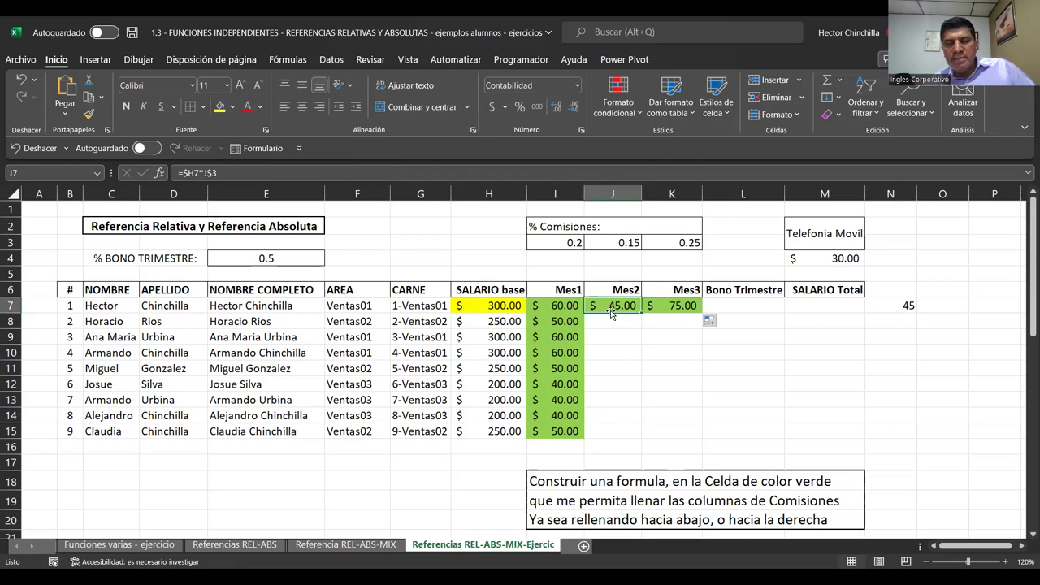
{"action": "left_click", "coordinate": [488, 310]}
{"action": "left_click", "coordinate": [674, 309]}
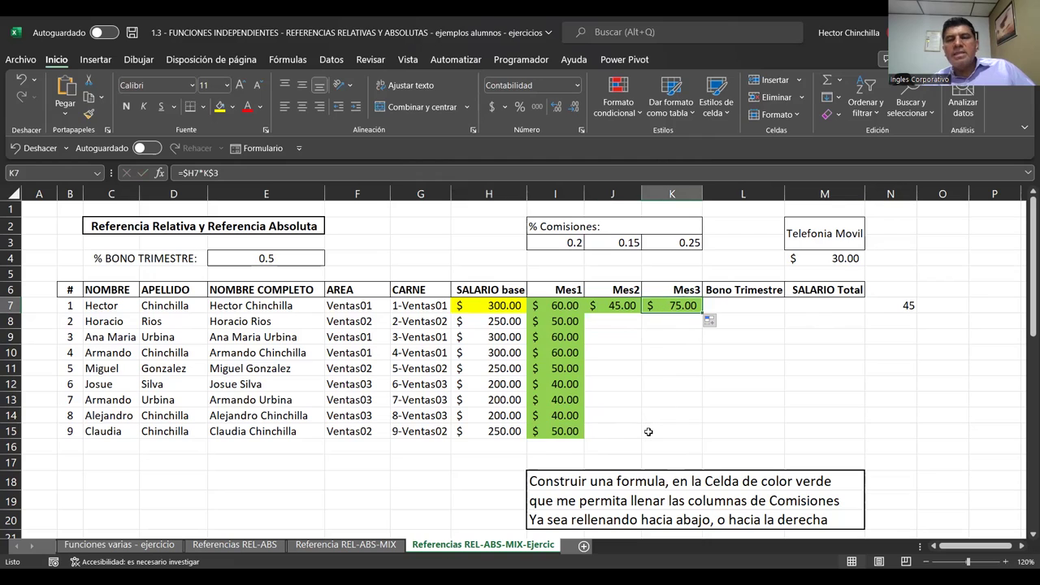
{"action": "key", "text": "Left"}
{"action": "key", "text": "Left"}
{"action": "key", "text": "Right"}
{"action": "key", "text": "Right"}
{"action": "key", "text": "Left"}
{"action": "key", "text": "Left"}
{"action": "key", "text": "Down"}
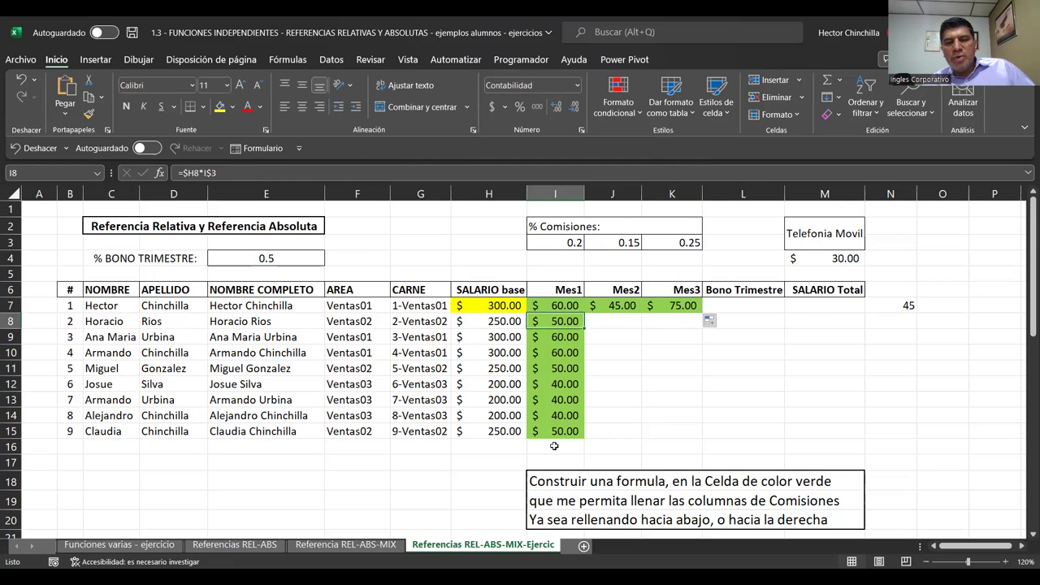
Fill the Mes2 and Mes3 formulas in J8:K8 down through row 15.
{"action": "mouse_move", "coordinate": [585, 328]}
{"action": "left_mouse_down"}
{"action": "mouse_move", "coordinate": [691, 323]}
{"action": "mouse_move", "coordinate": [646, 439]}
{"action": "left_mouse_up"}
{"action": "left_click", "coordinate": [628, 321]}
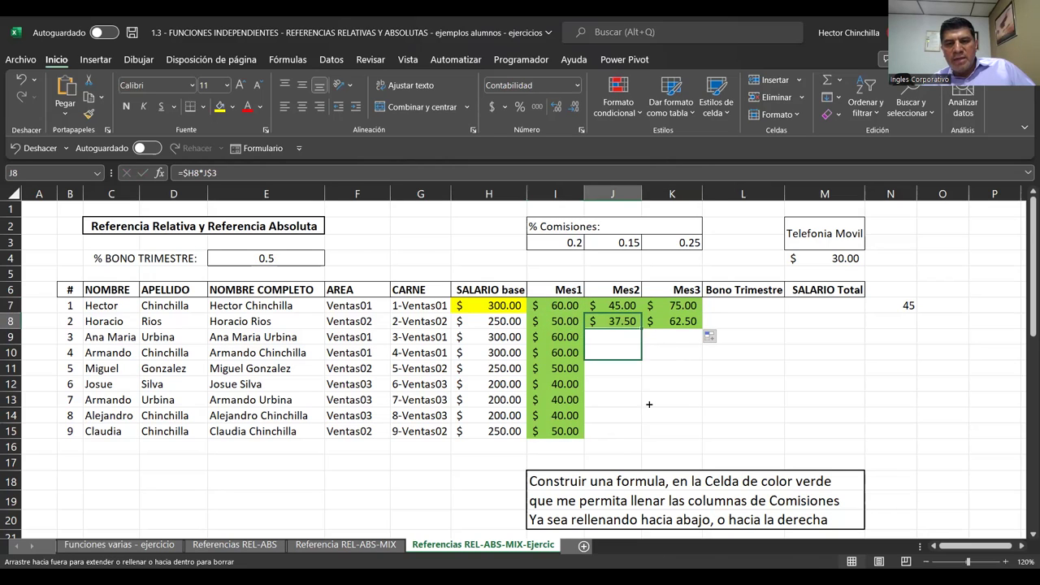
{"action": "left_click", "coordinate": [691, 323]}
{"action": "left_click_drag", "start_coordinate": [700, 328], "coordinate": [700, 437]}
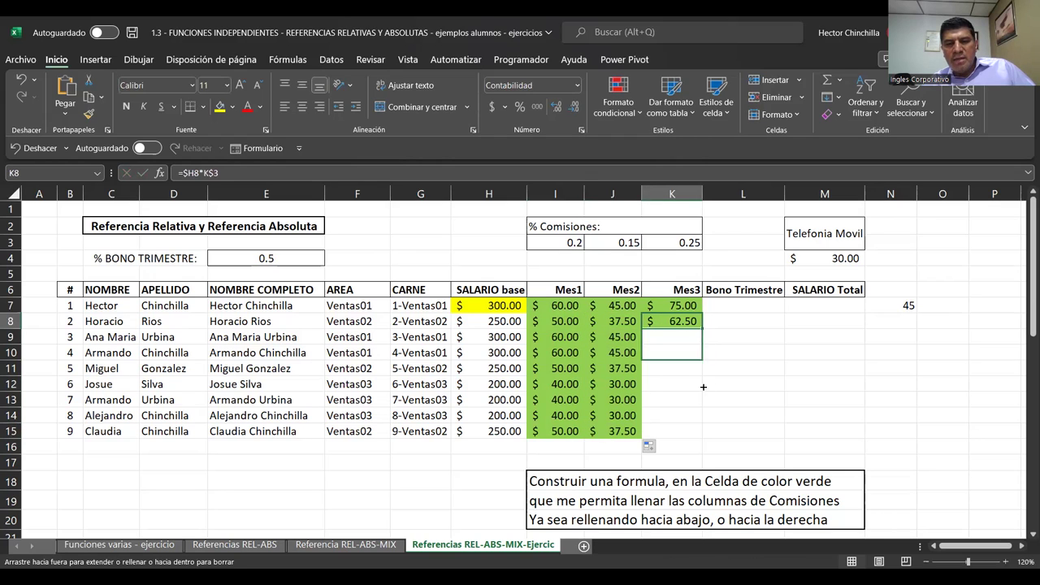
{"action": "left_click", "coordinate": [618, 383]}
{"action": "key", "text": "Up"}
{"action": "key", "text": "Up"}
{"action": "key", "text": "Up"}
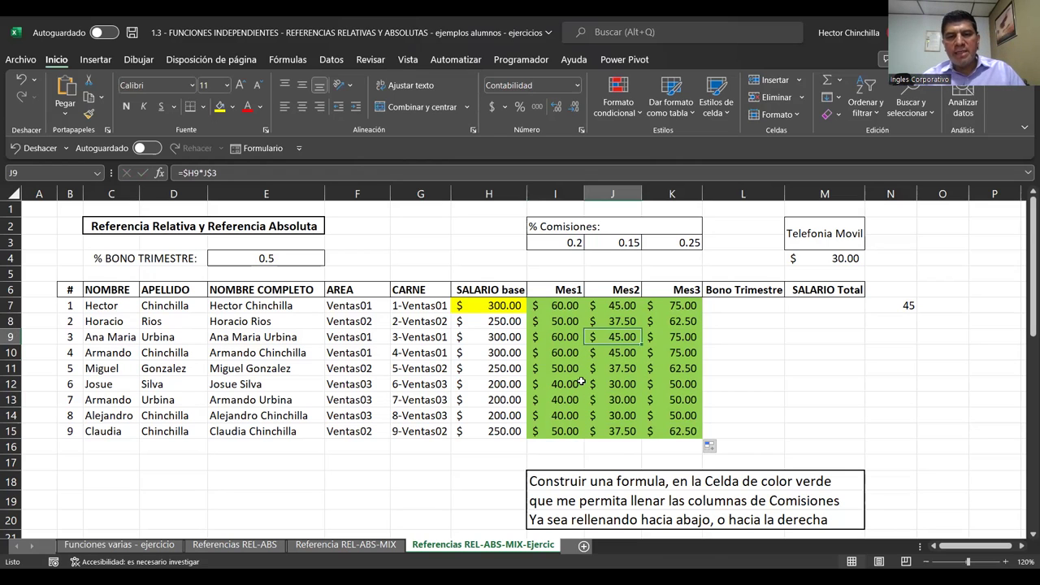
{"action": "left_click", "coordinate": [549, 307]}
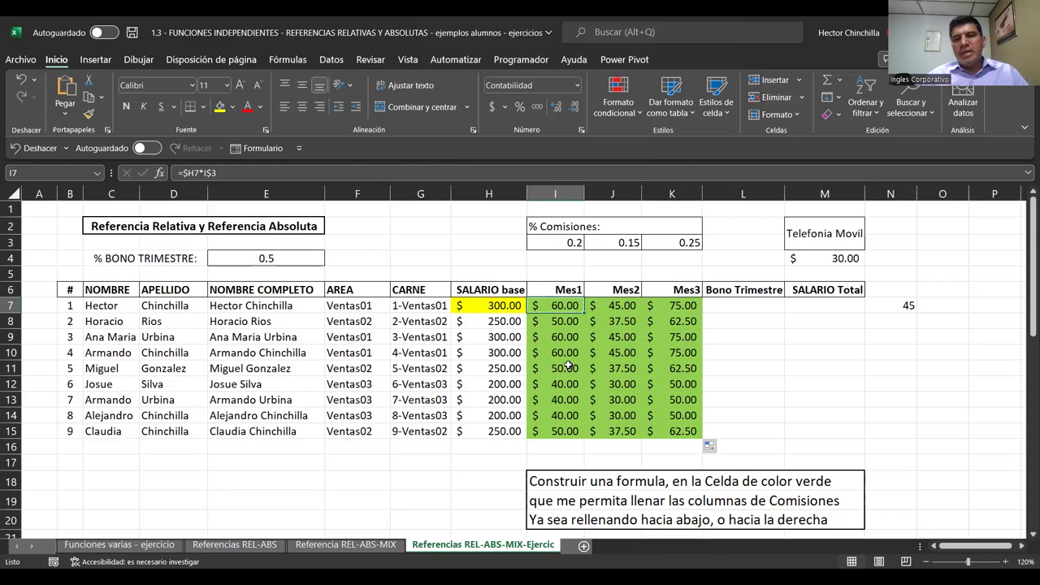
{"action": "key", "text": "Right"}
{"action": "key", "text": "Right"}
{"action": "key", "text": "Right"}
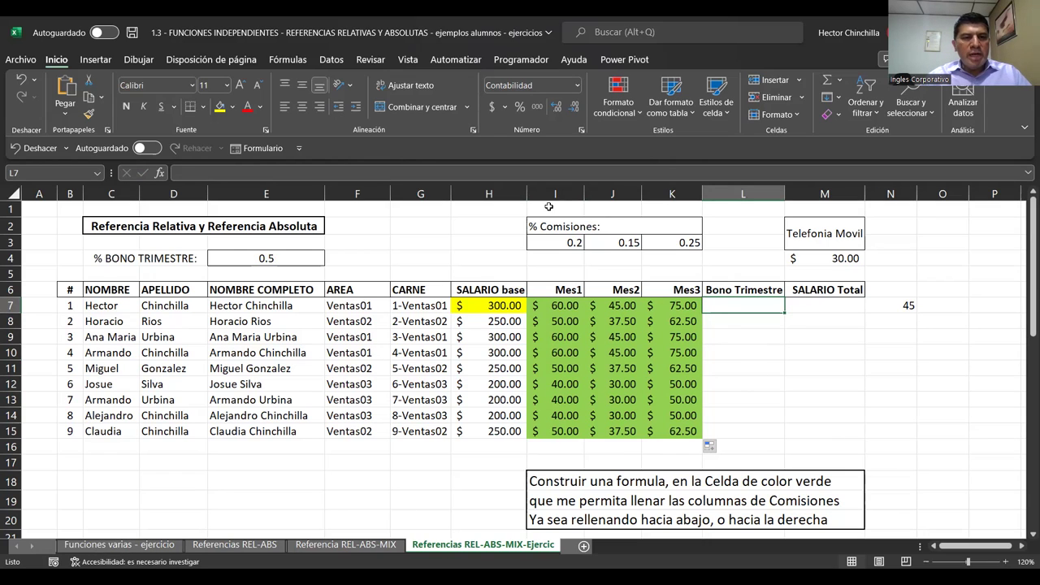
Enter the bonus formula =H7*$E$4 in L7, using the 0.5 rate in E4.
{"action": "left_click", "coordinate": [227, 259]}
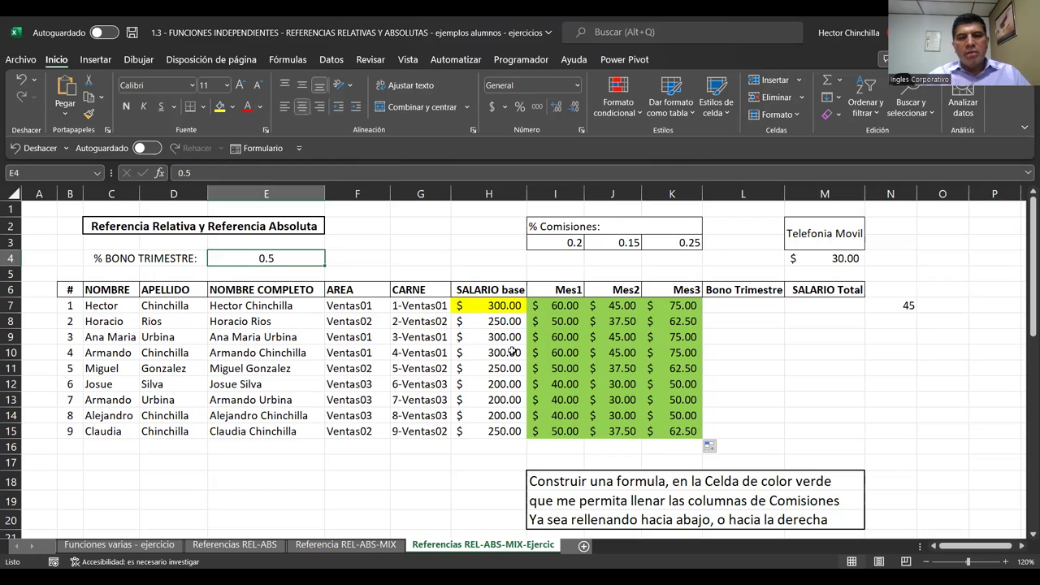
{"action": "left_click", "coordinate": [724, 305]}
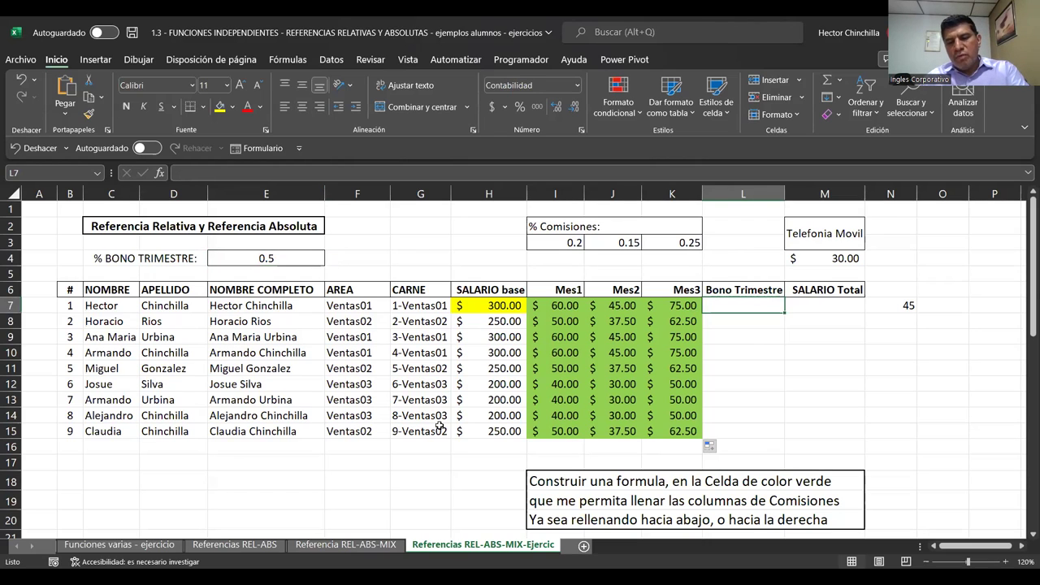
{"action": "type", "text": "="}
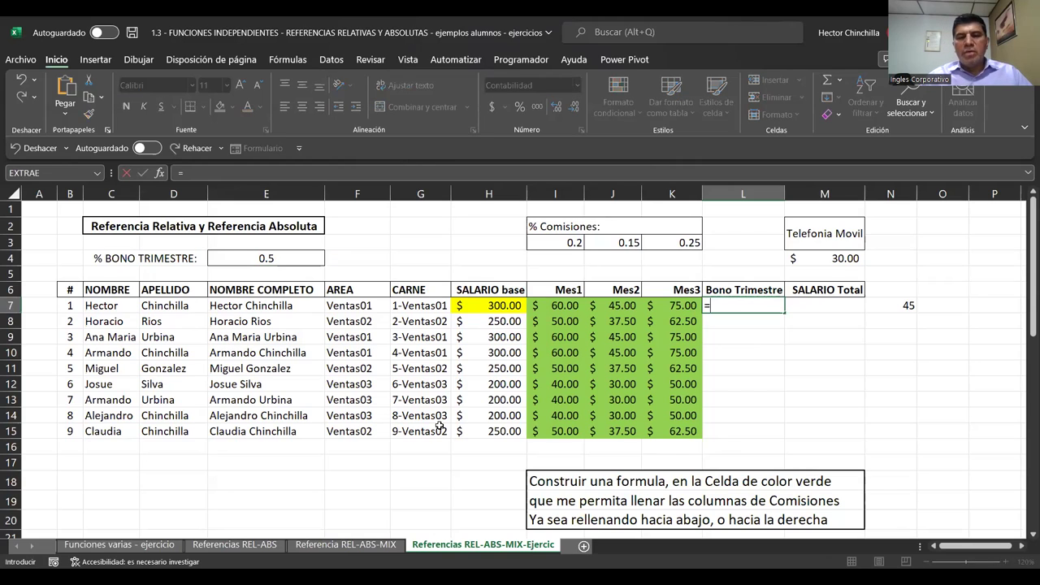
{"action": "left_click", "coordinate": [478, 306]}
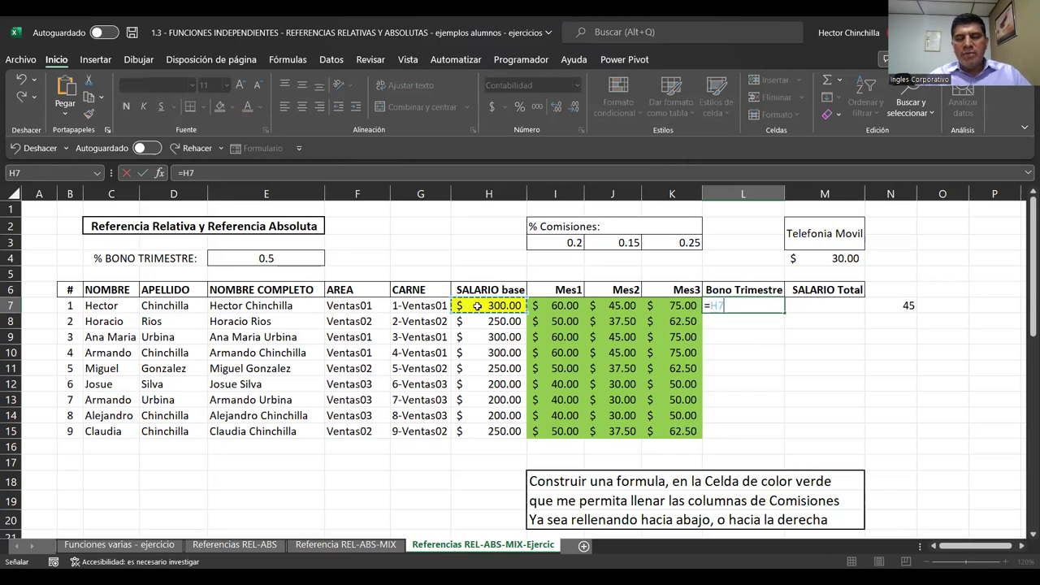
{"action": "type", "text": "*"}
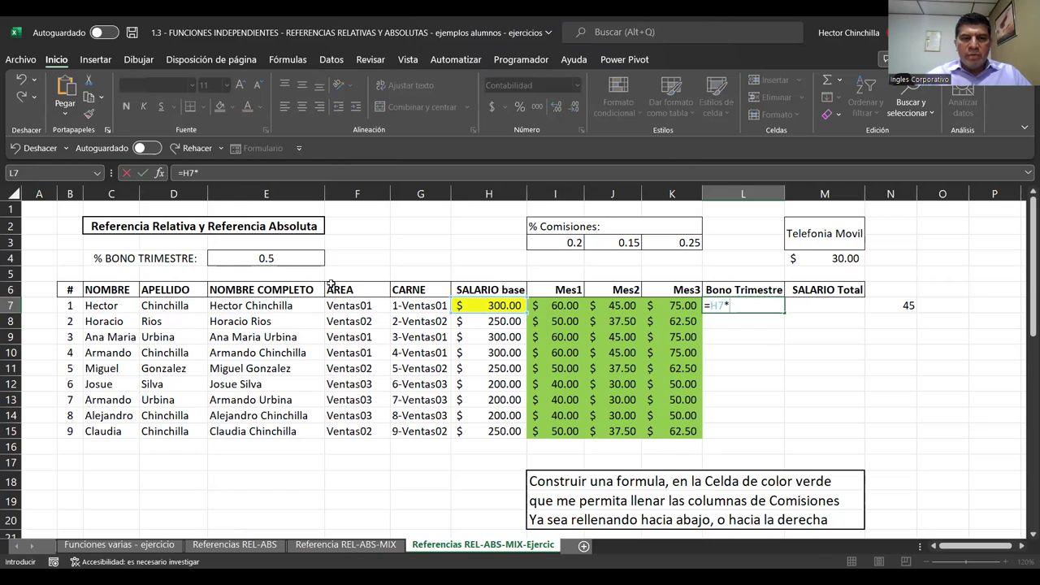
{"action": "left_click", "coordinate": [264, 259]}
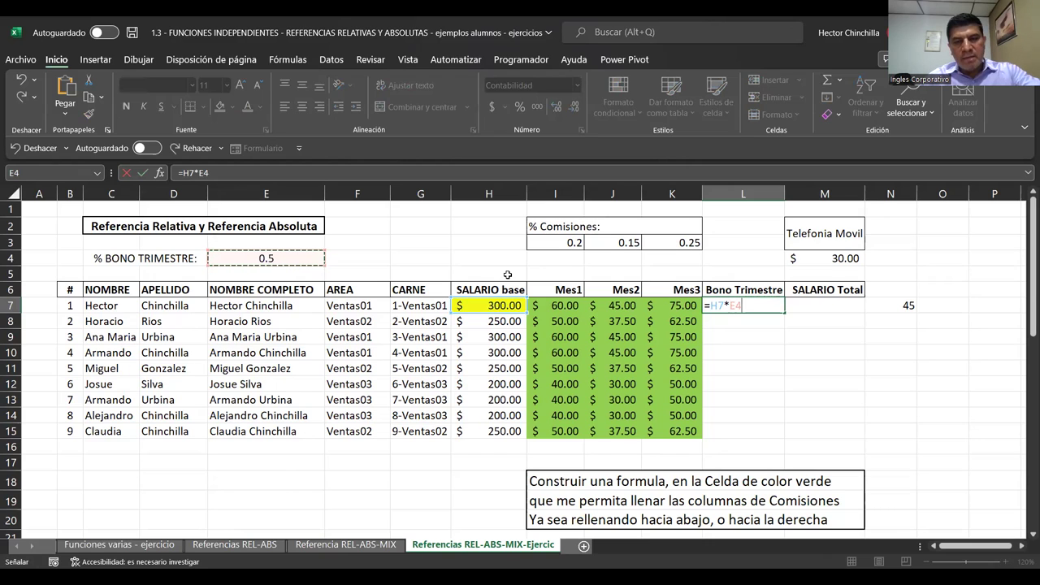
{"action": "key", "text": "Return"}
Fill the L7 bonus formula down to L15 and compare it with the I7 and J7 formulas.
{"action": "key", "text": "Up"}
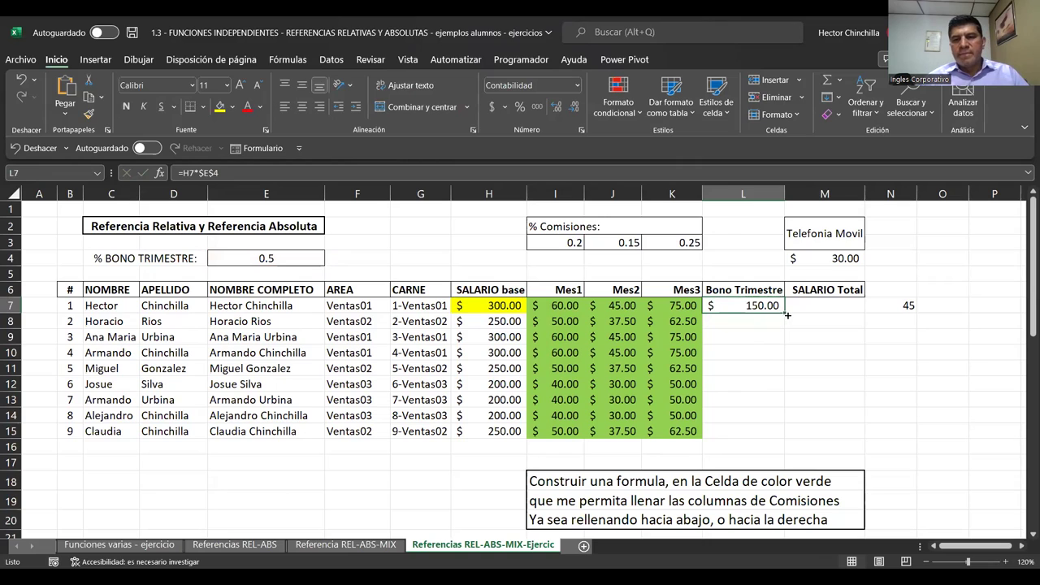
{"action": "left_click_drag", "start_coordinate": [786, 314], "coordinate": [786, 434]}
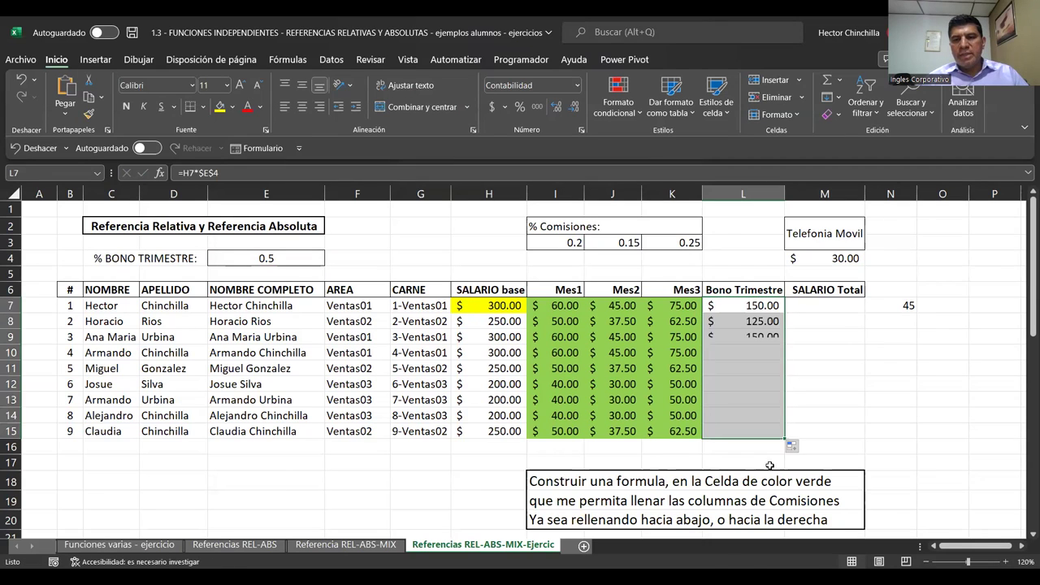
{"action": "left_click", "coordinate": [733, 309]}
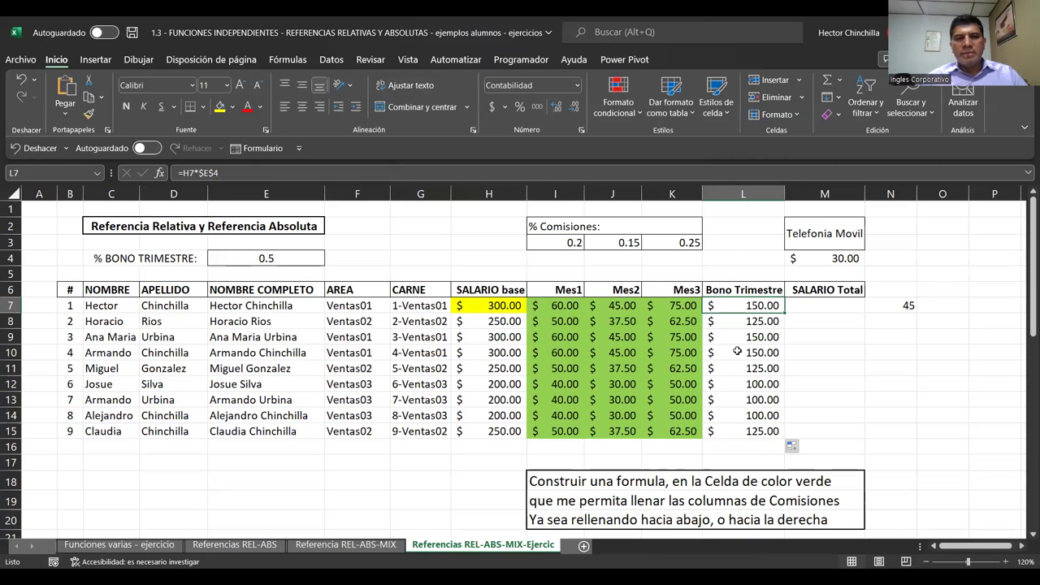
{"action": "left_click", "coordinate": [546, 308]}
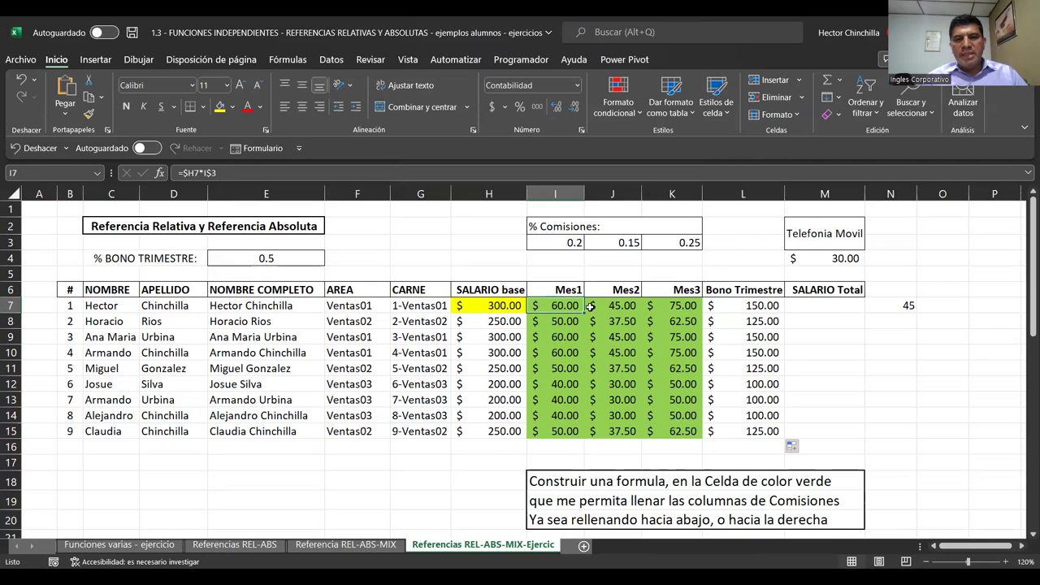
{"action": "left_click", "coordinate": [591, 306]}
{"action": "left_click", "coordinate": [729, 306]}
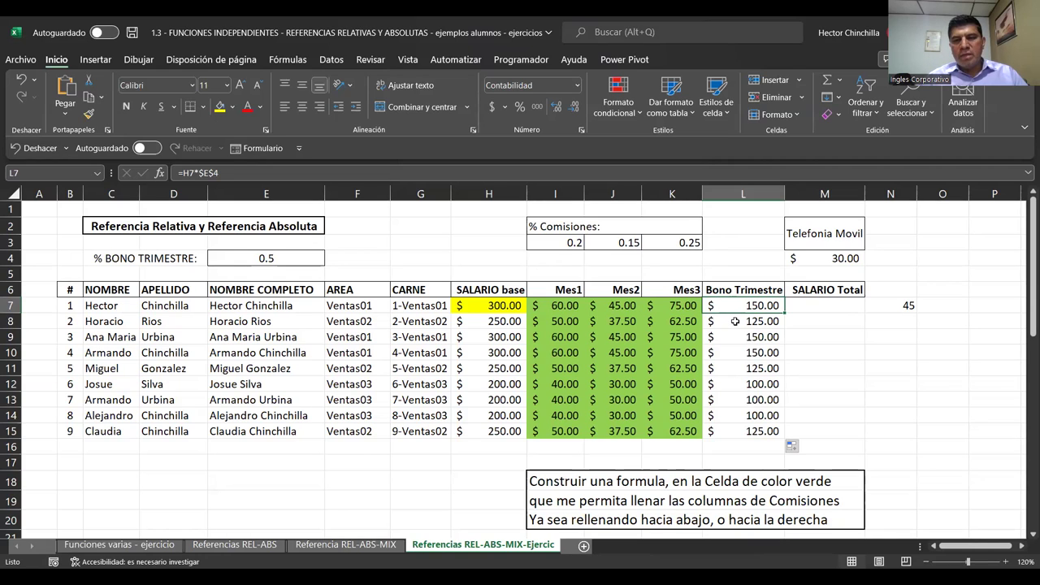
Build the M7 total as =H7+I7+J7+K7+L7 by clicking each cell.
{"action": "left_click", "coordinate": [805, 306]}
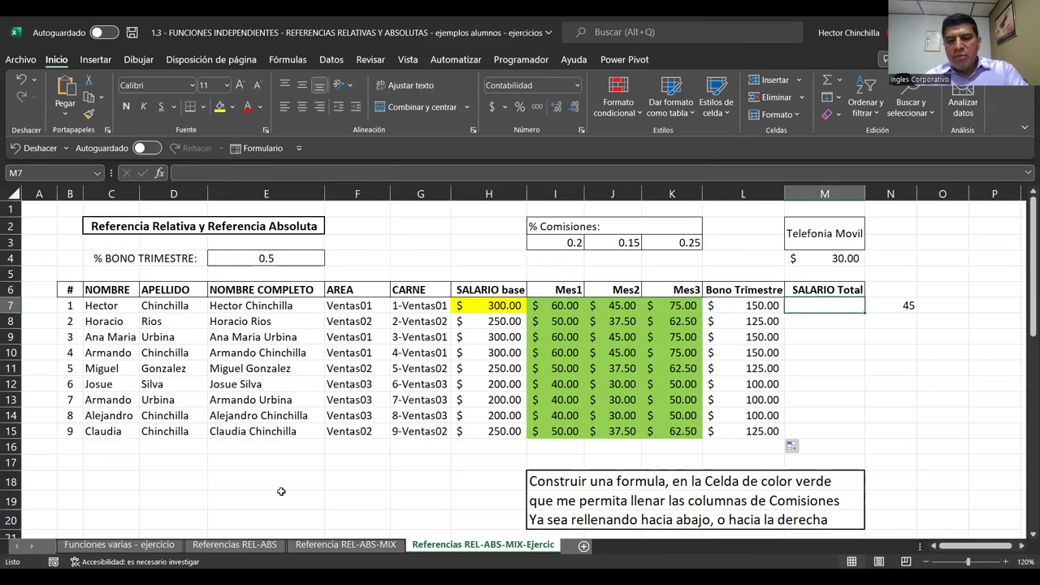
{"action": "type", "text": "="}
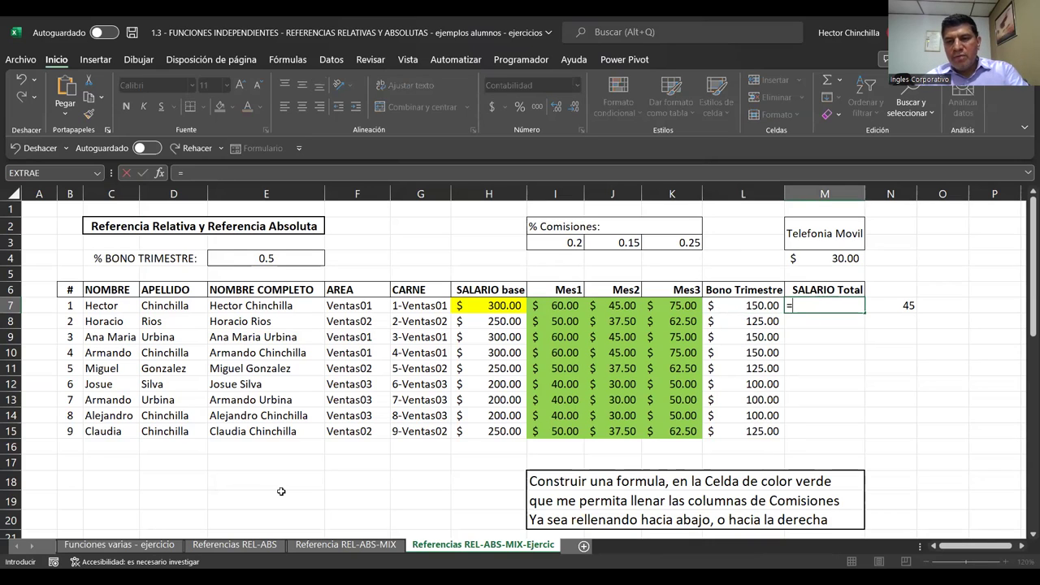
{"action": "left_click", "coordinate": [489, 306]}
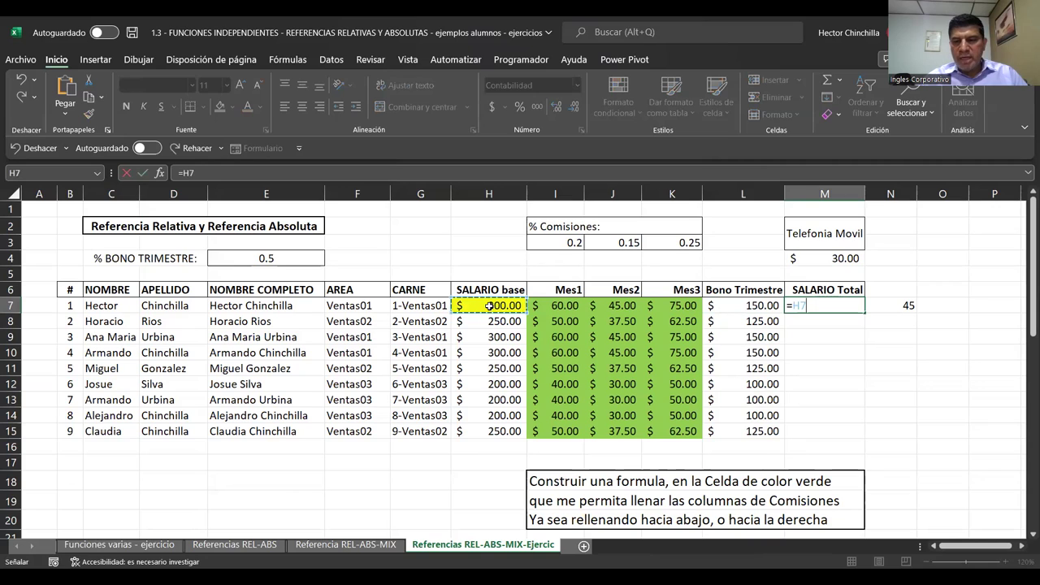
{"action": "type", "text": "+"}
{"action": "left_click", "coordinate": [556, 307]}
{"action": "type", "text": "+"}
{"action": "left_click", "coordinate": [608, 310]}
{"action": "type", "text": "+"}
{"action": "left_click", "coordinate": [669, 311]}
{"action": "type", "text": "+"}
{"action": "left_click", "coordinate": [708, 309]}
Drop the extra M4 reference and commit the total, giving 630.00 in M7.
{"action": "type", "text": "+"}
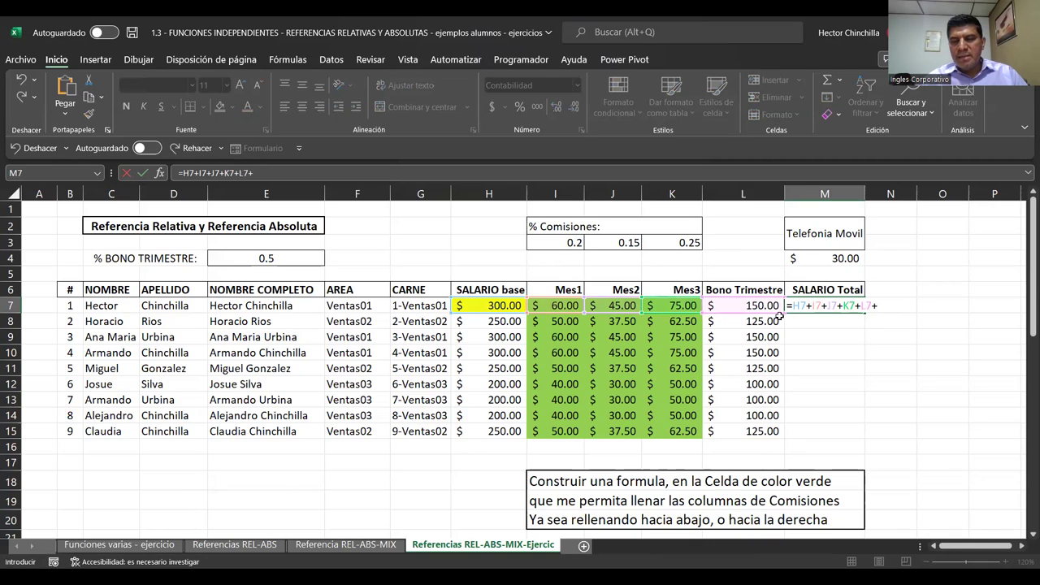
{"action": "left_click", "coordinate": [815, 259]}
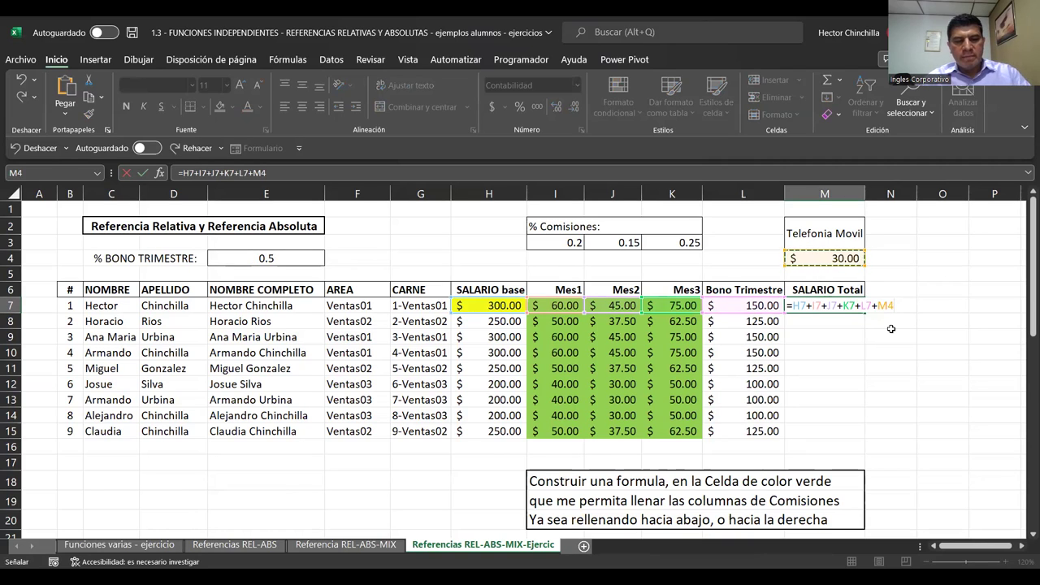
{"action": "type", "text": "4"}
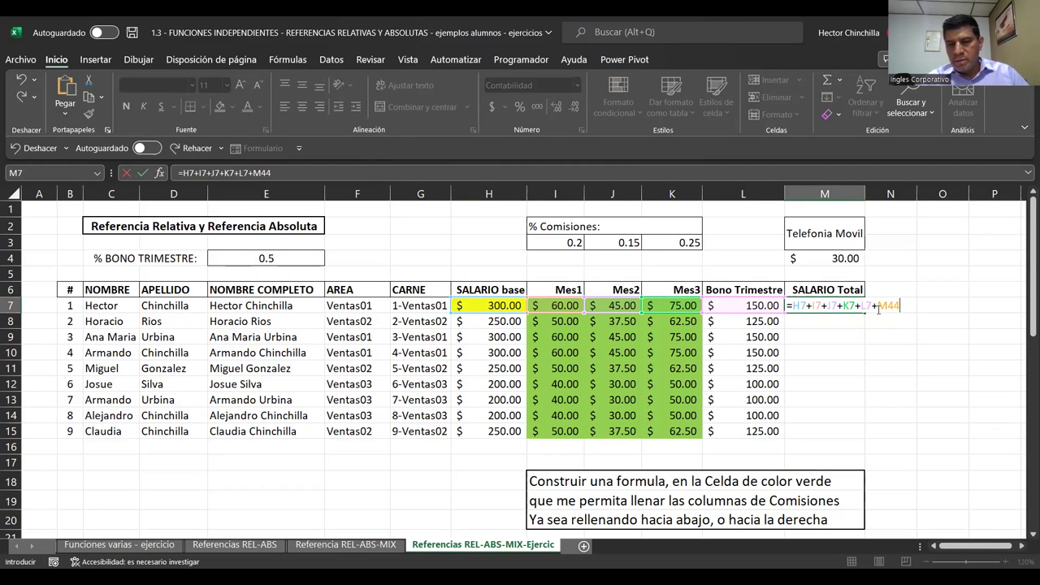
{"action": "left_click", "coordinate": [903, 305]}
{"action": "key", "text": "BackSpace"}
{"action": "key", "text": "BackSpace"}
{"action": "key", "text": "BackSpace"}
{"action": "key", "text": "BackSpace"}
{"action": "key", "text": "Return"}
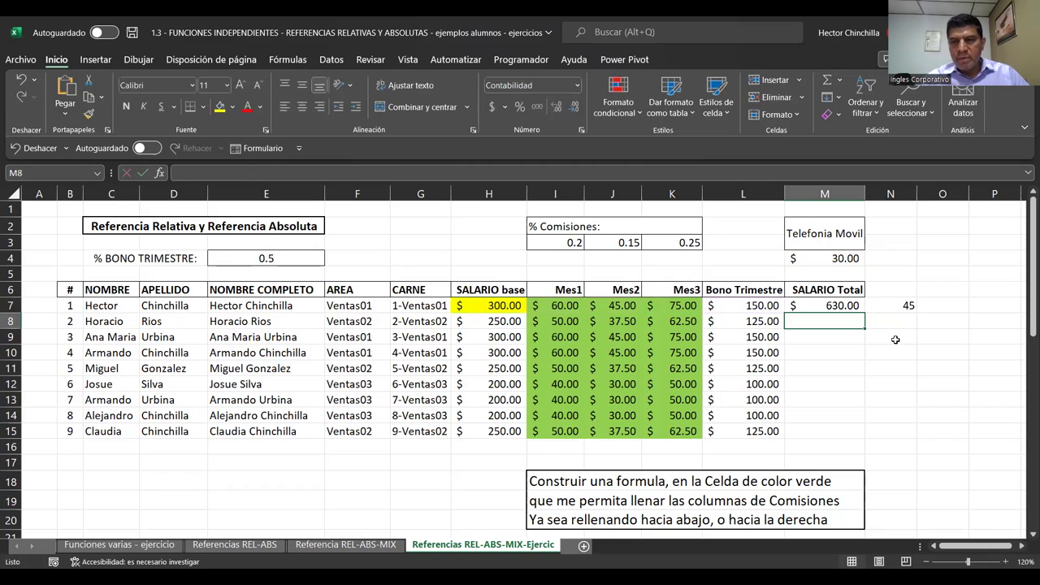
{"action": "key", "text": "Up"}
Select the 30.00 phone allowance in M4 and start naming it in the Name Box.
{"action": "left_click", "coordinate": [812, 258]}
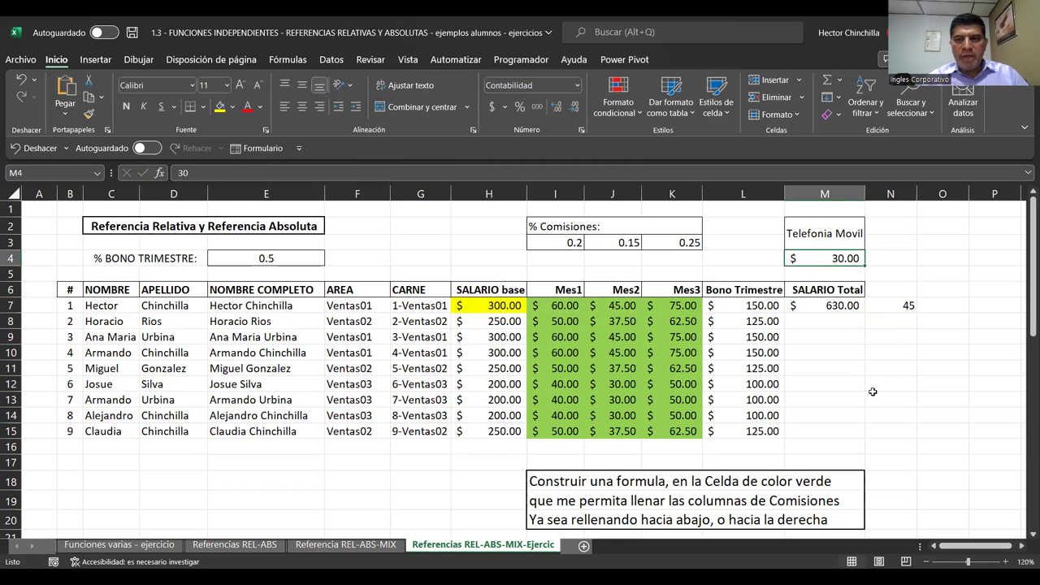
{"action": "left_click", "coordinate": [43, 173]}
{"action": "type", "text": "t"}
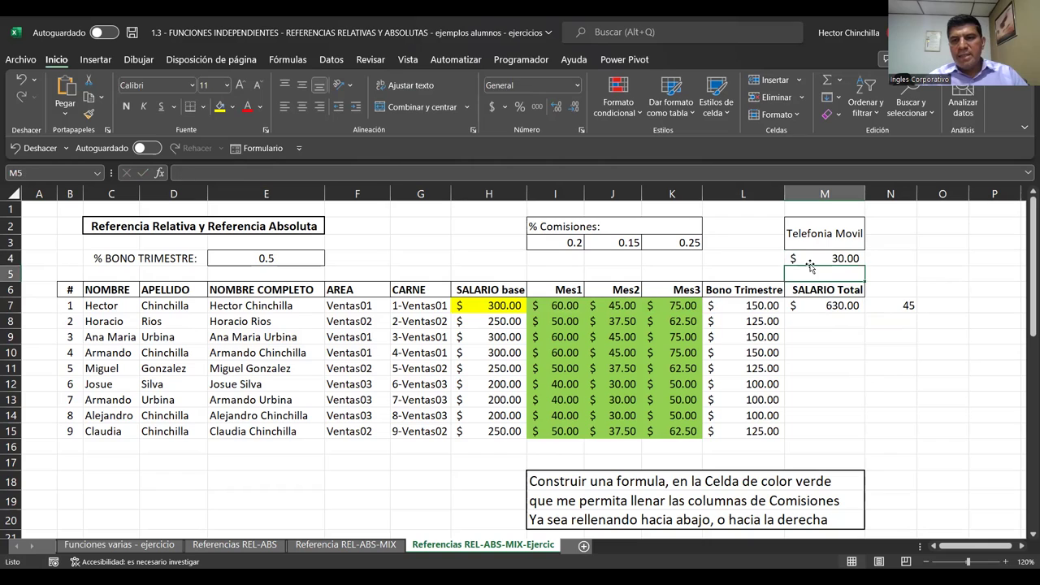
Append +Movil to the M7 total formula, raising it to 660.00.
{"action": "key", "text": "Down"}
{"action": "key", "text": "Down"}
{"action": "key", "text": "Down"}
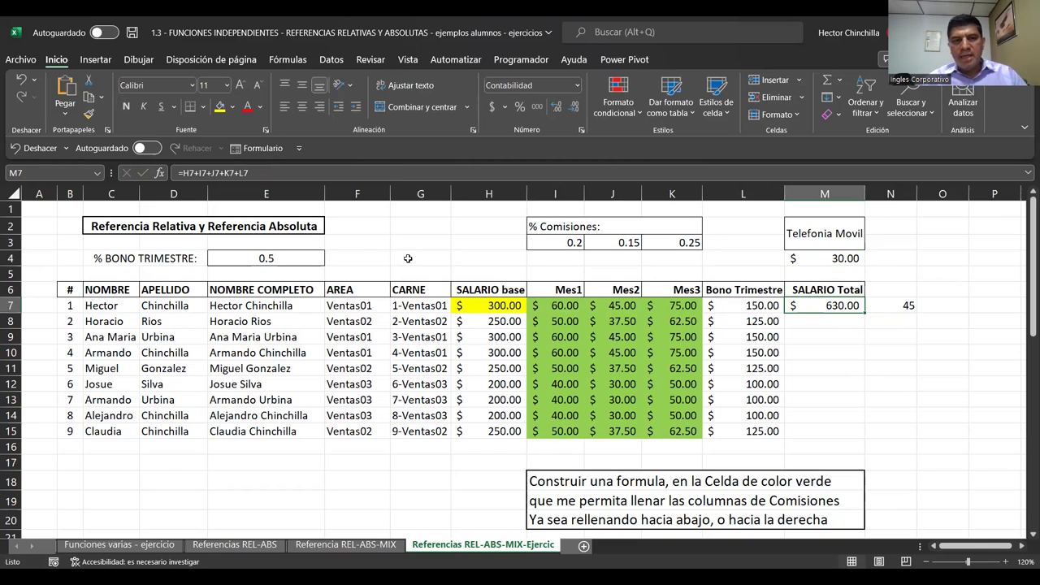
{"action": "key", "text": "F2"}
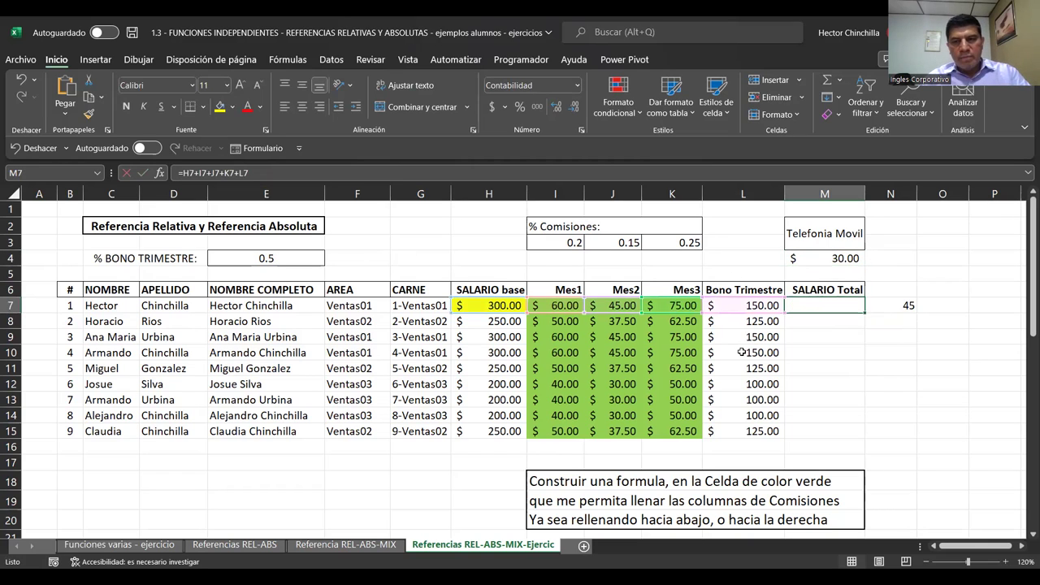
{"action": "type", "text": "+"}
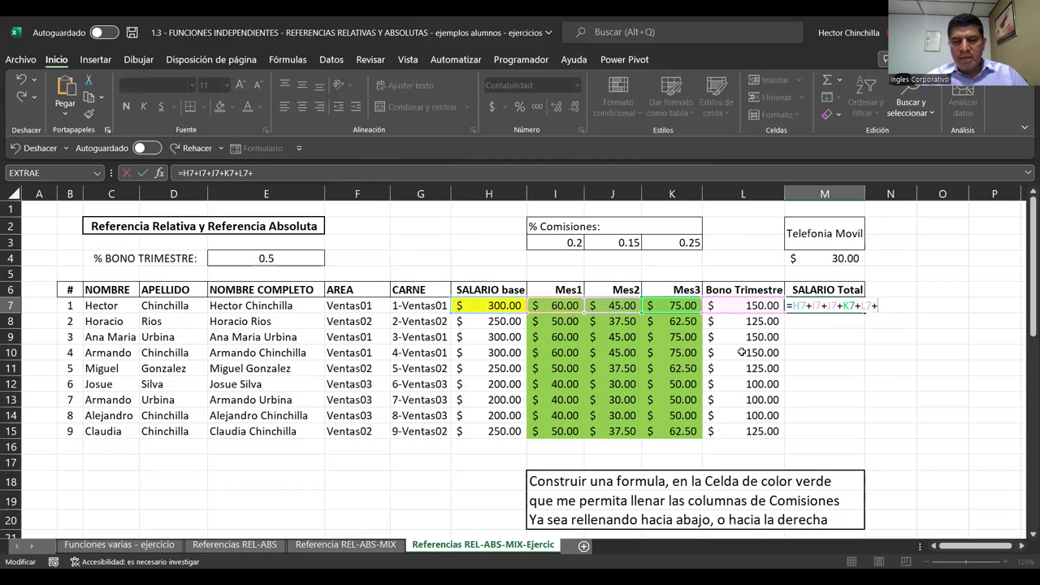
{"action": "type", "text": "M"}
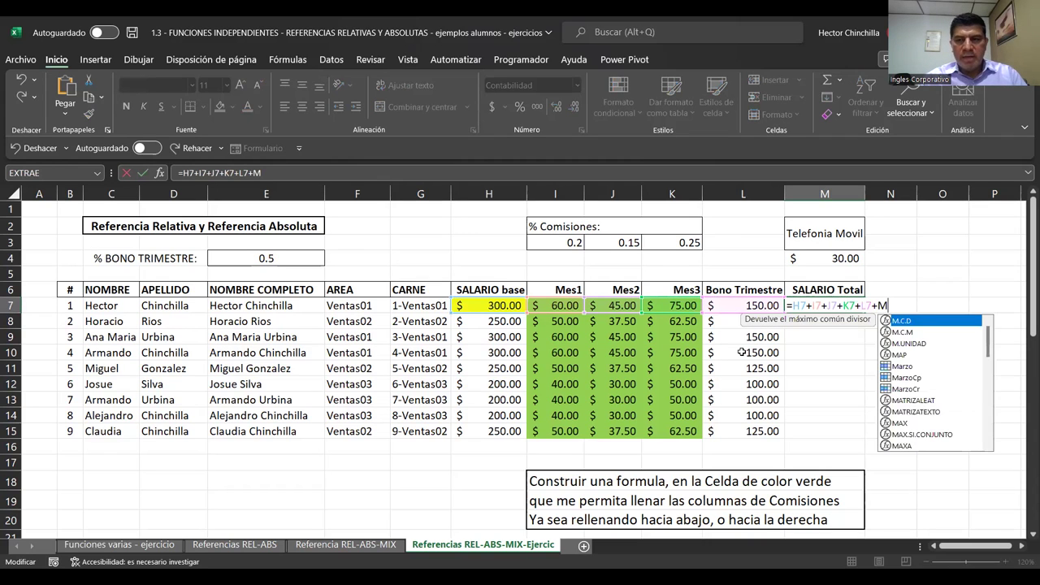
{"action": "type", "text": "ovil"}
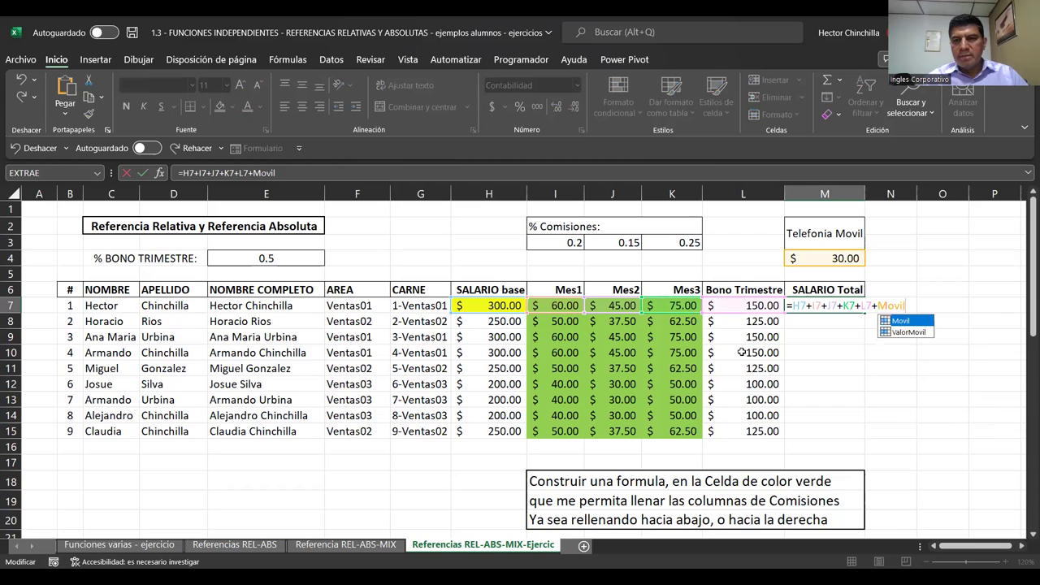
{"action": "key", "text": "Return"}
{"action": "key", "text": "Up"}
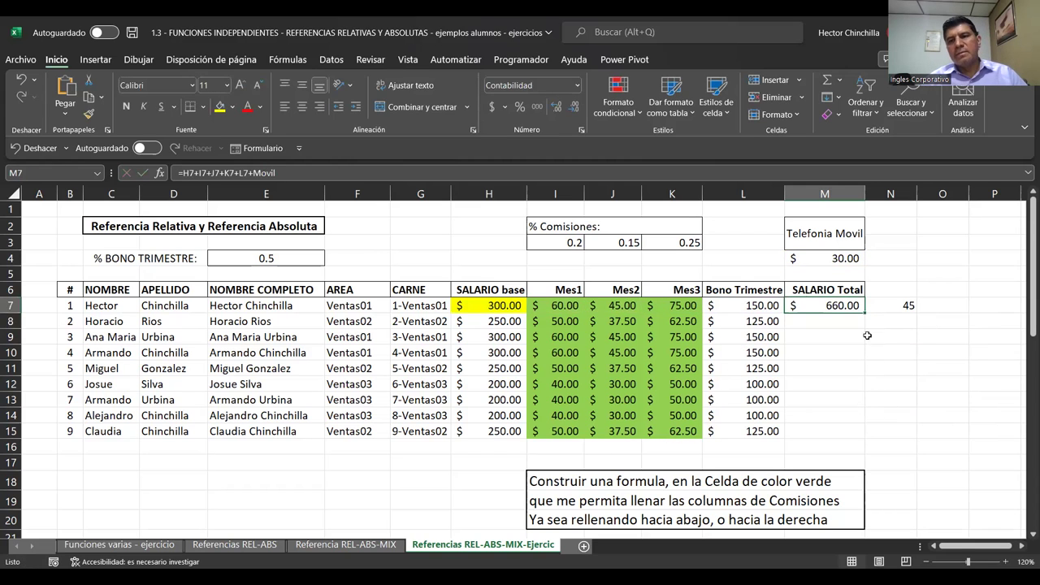
Fill the M7 total formula down through M15 and check the copies in M8 and M9.
{"action": "left_click_drag", "start_coordinate": [864, 316], "coordinate": [855, 432]}
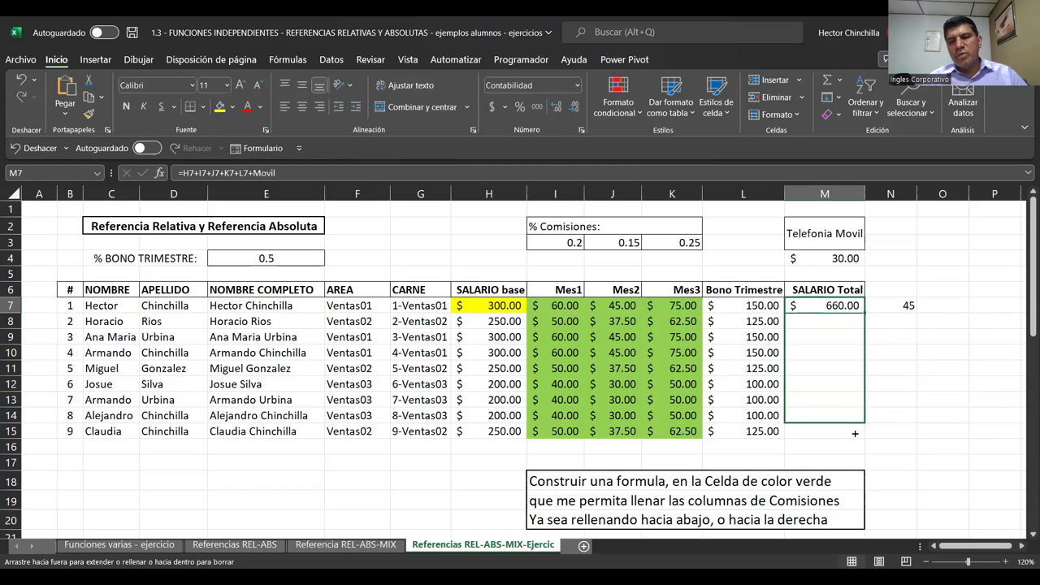
{"action": "left_click", "coordinate": [800, 350]}
{"action": "left_click", "coordinate": [816, 320]}
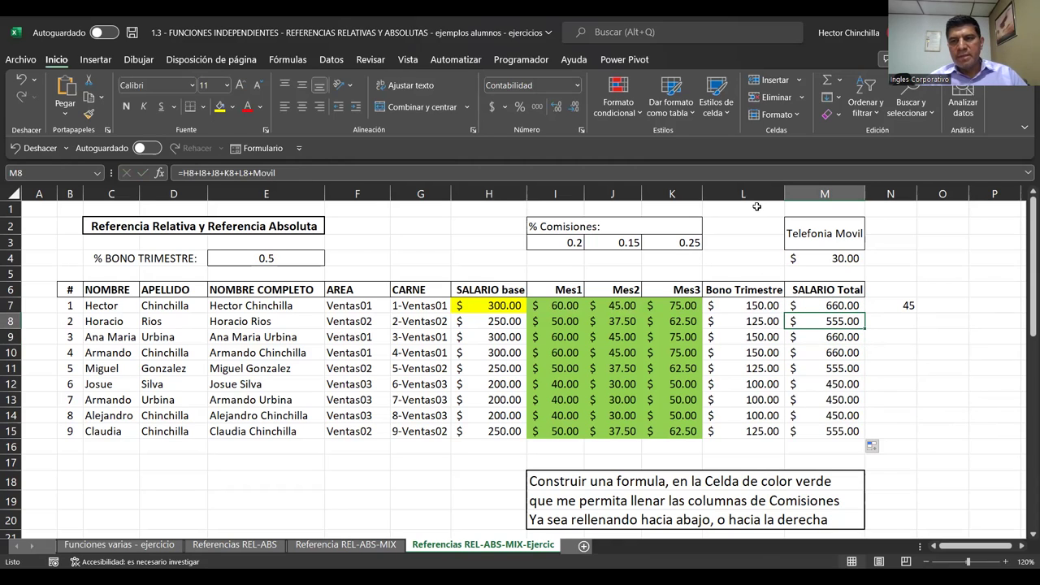
{"action": "left_click", "coordinate": [827, 340]}
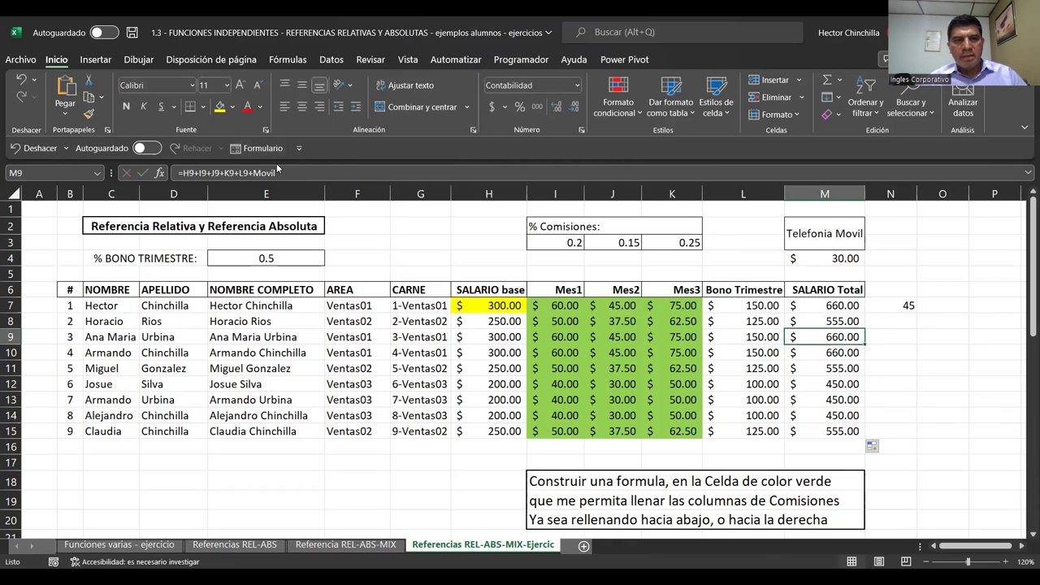
Delete the stray 45 from N7.
{"action": "left_click", "coordinate": [803, 378]}
{"action": "left_click", "coordinate": [903, 306]}
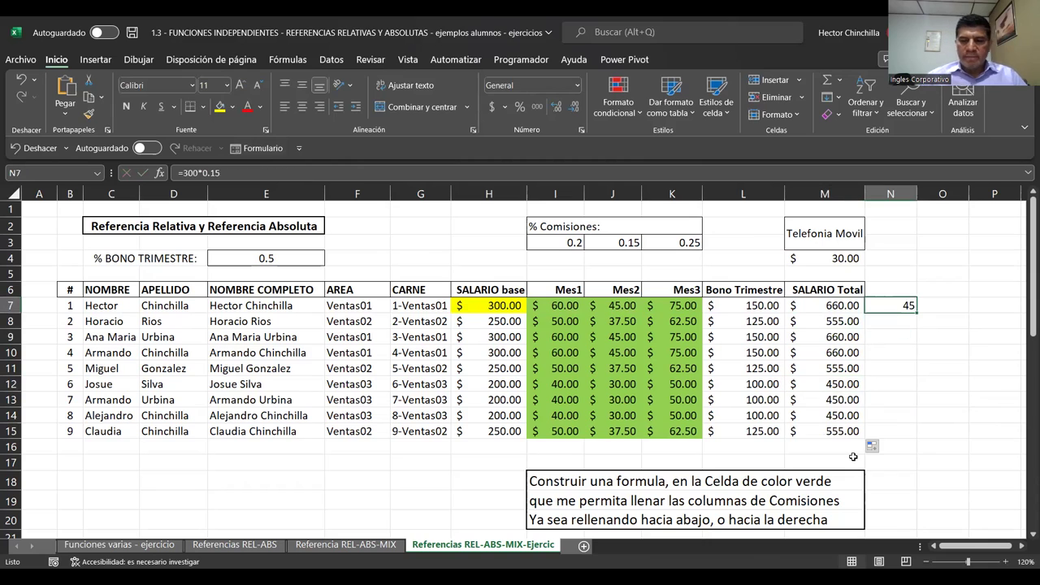
{"action": "key", "text": "Delete"}
{"action": "left_click", "coordinate": [752, 367]}
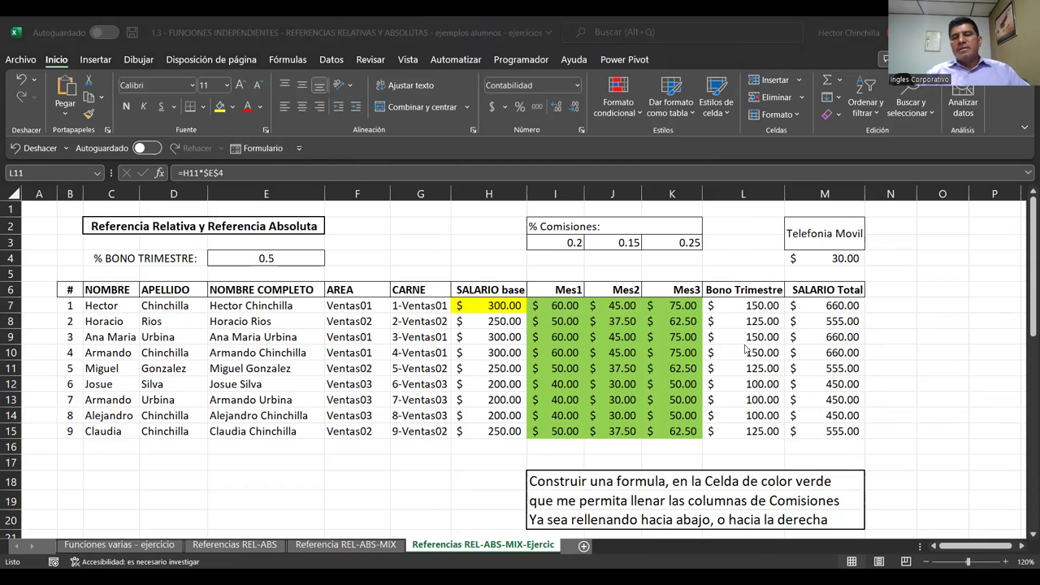
Insert three blank columns before the Bono Trimestre column.
{"action": "left_click", "coordinate": [736, 308]}
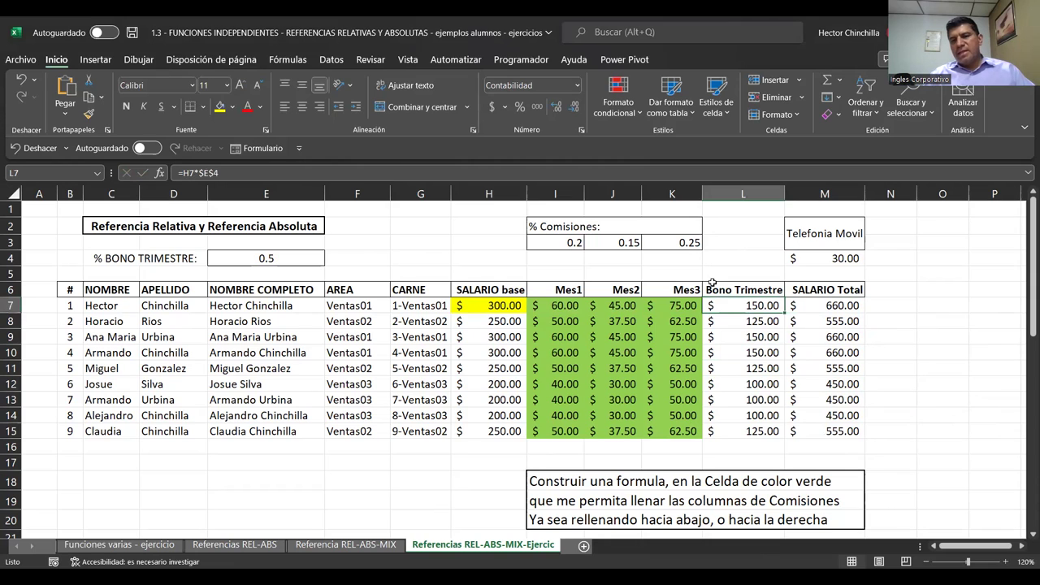
{"action": "left_click", "coordinate": [740, 194]}
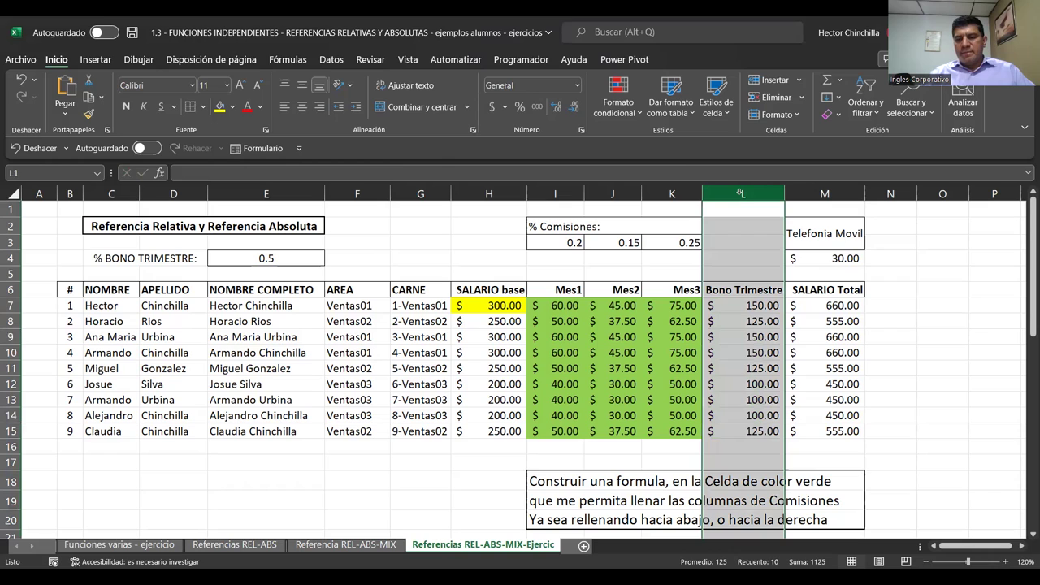
{"action": "left_click_drag", "start_coordinate": [740, 194], "coordinate": [890, 193]}
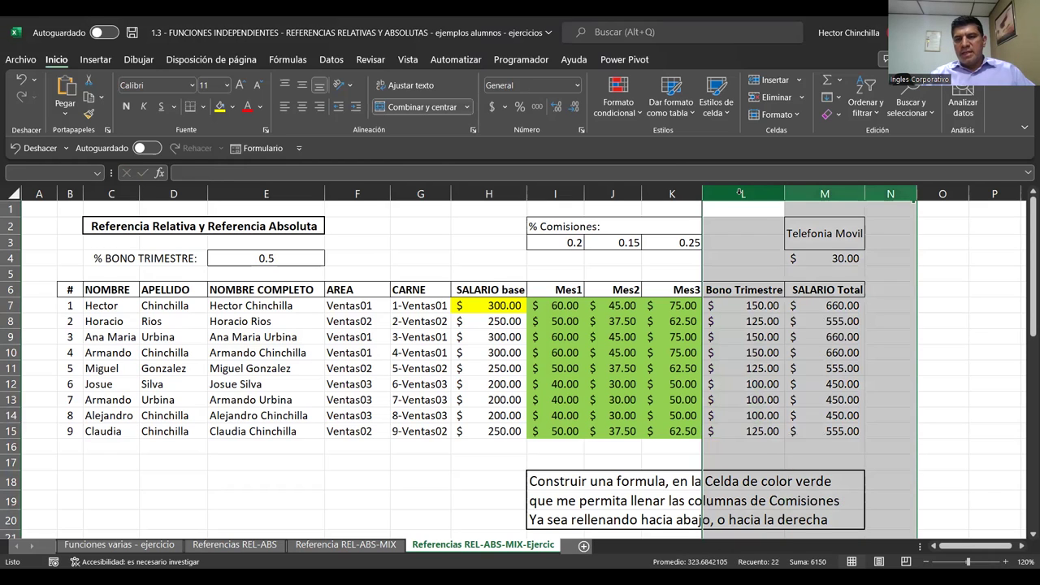
{"action": "right_click", "coordinate": [739, 198]}
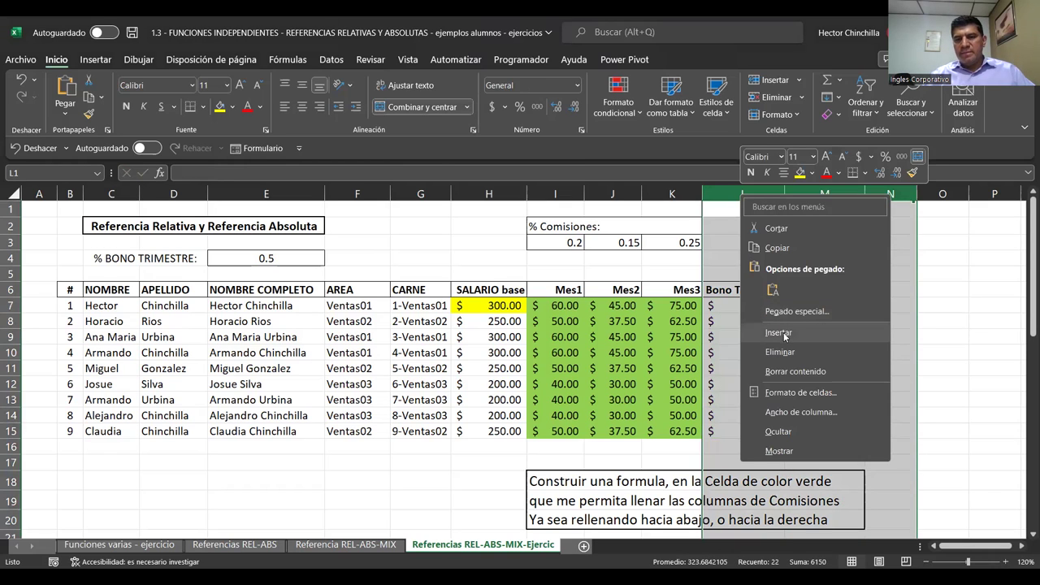
{"action": "left_click", "coordinate": [778, 333]}
Autofill the Mes1–Mes3 headers across the new columns to create Mes4, Mes5 and Mes6.
{"action": "key", "text": "Down"}
{"action": "key", "text": "Down"}
{"action": "key", "text": "Down"}
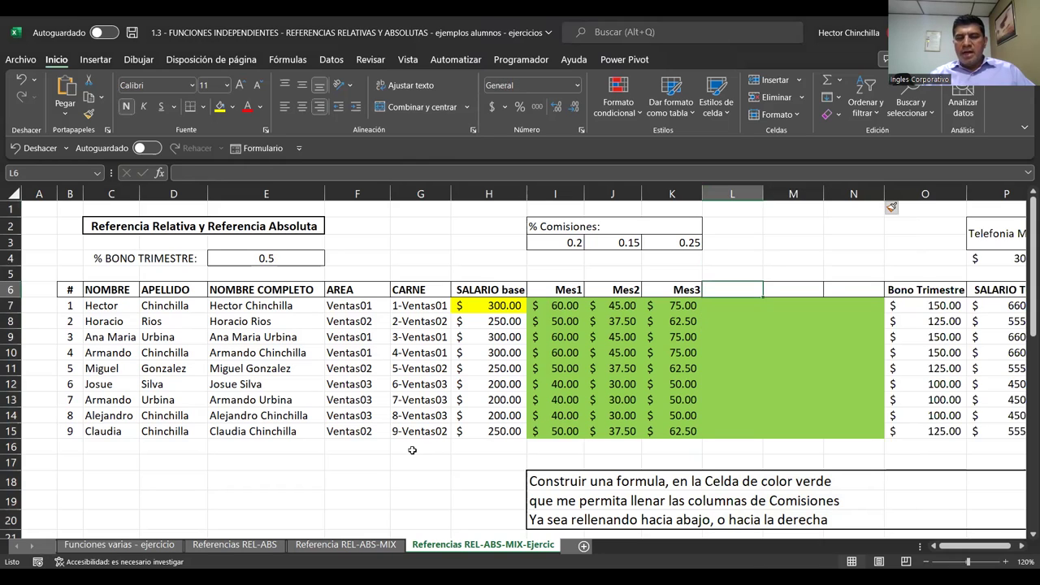
{"action": "key", "text": "Left"}
{"action": "key", "text": "Left"}
{"action": "key", "text": "Left"}
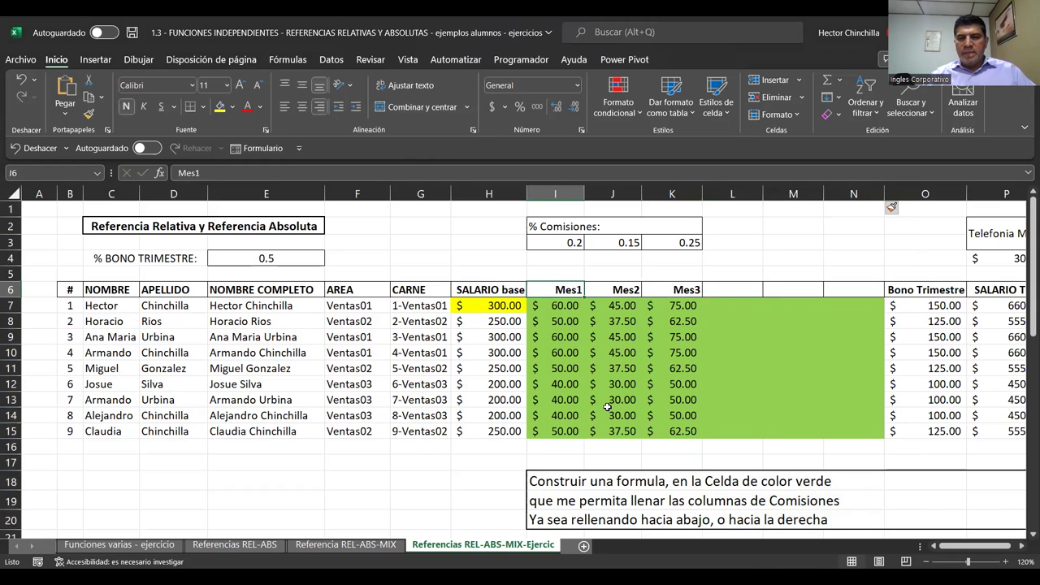
{"action": "key", "text": "shift+Right"}
{"action": "key", "text": "shift+Right"}
{"action": "left_click_drag", "start_coordinate": [704, 298], "coordinate": [853, 293]}
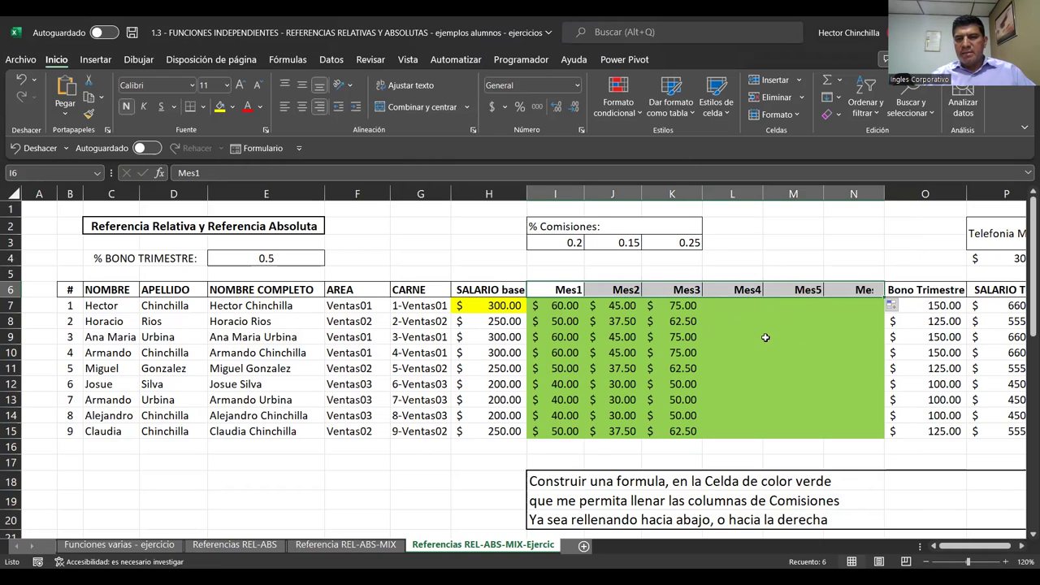
{"action": "left_click", "coordinate": [766, 338]}
{"action": "key", "text": "Up"}
{"action": "key", "text": "Up"}
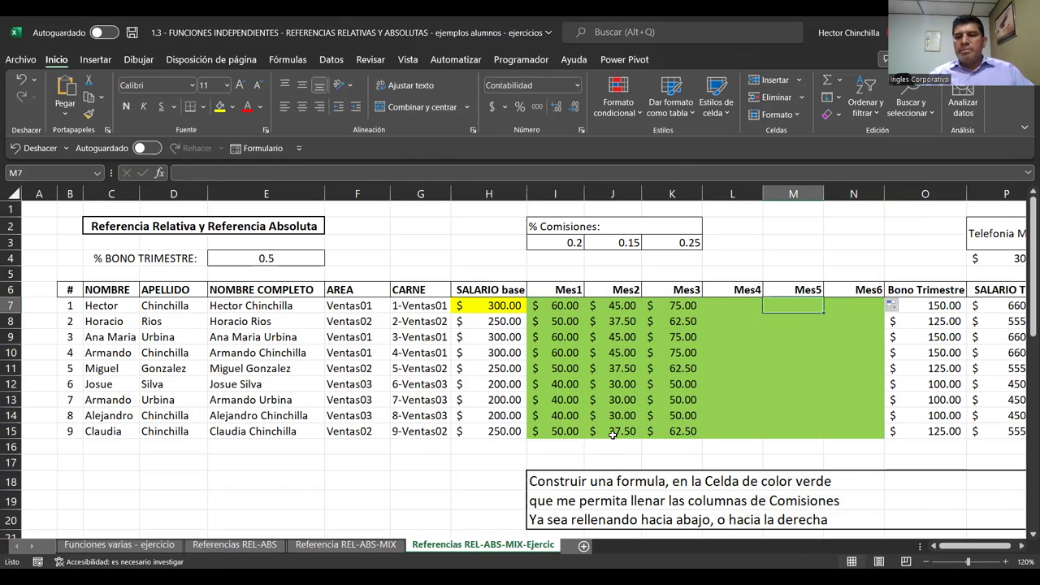
{"action": "key", "text": "Up"}
{"action": "key", "text": "Up"}
{"action": "key", "text": "Up"}
{"action": "key", "text": "Up"}
{"action": "key", "text": "Up"}
Type rates 0.1 in L3, 0.2 in M3 and 0.3 in N3 above Mes4–Mes6.
{"action": "key", "text": "Left"}
{"action": "key", "text": "Left"}
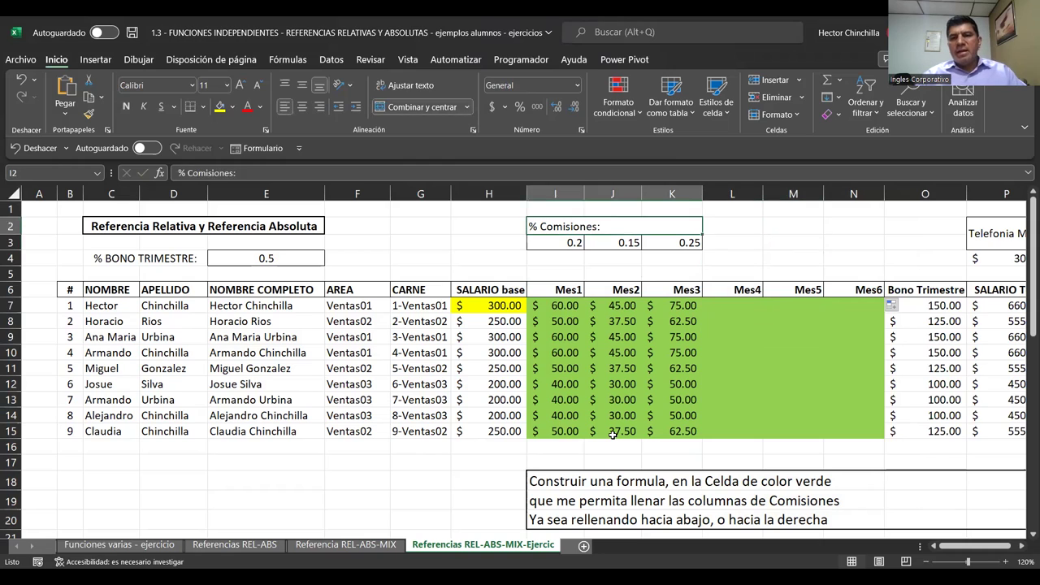
{"action": "key", "text": "Down"}
{"action": "key", "text": "Right"}
{"action": "key", "text": "Right"}
{"action": "key", "text": "Right"}
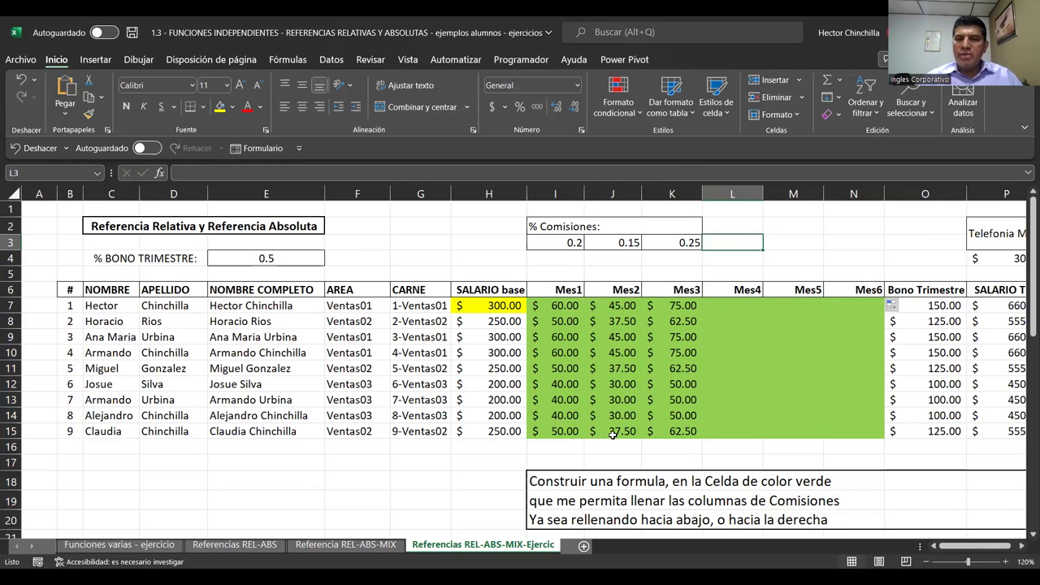
{"action": "type", "text": "0.1"}
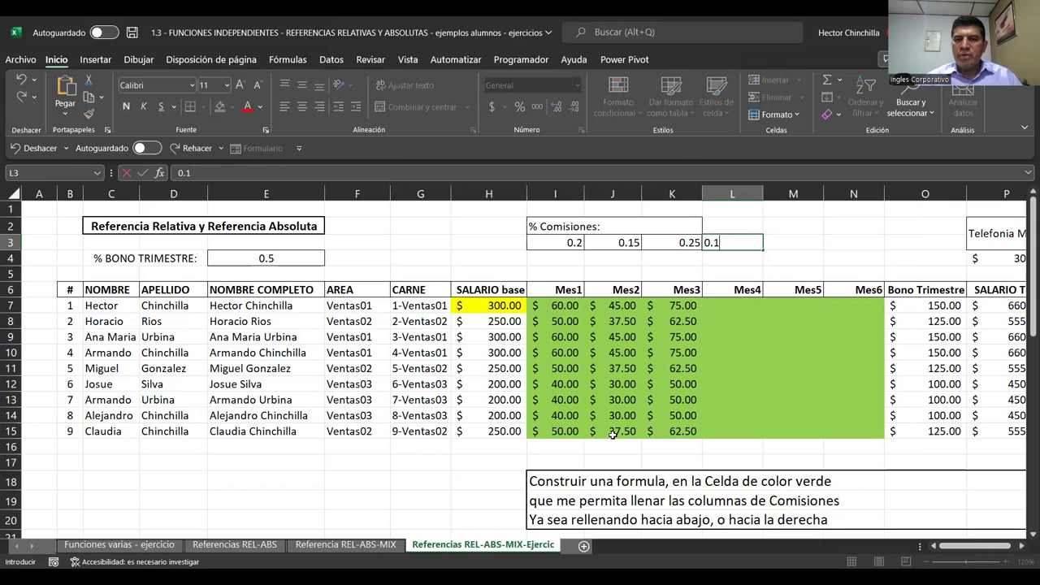
{"action": "key", "text": "Return"}
{"action": "key", "text": "Up"}
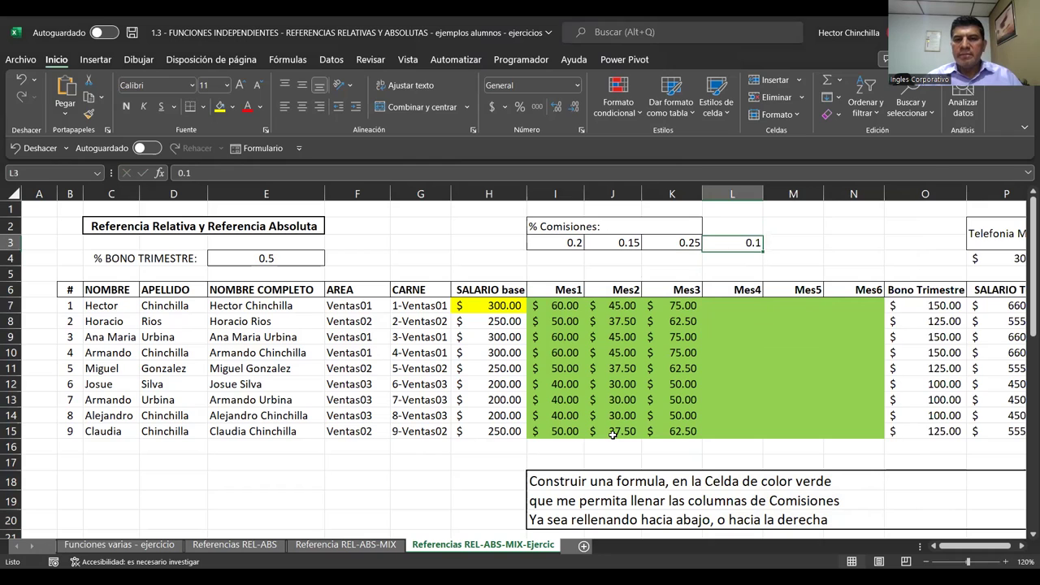
{"action": "key", "text": "Right"}
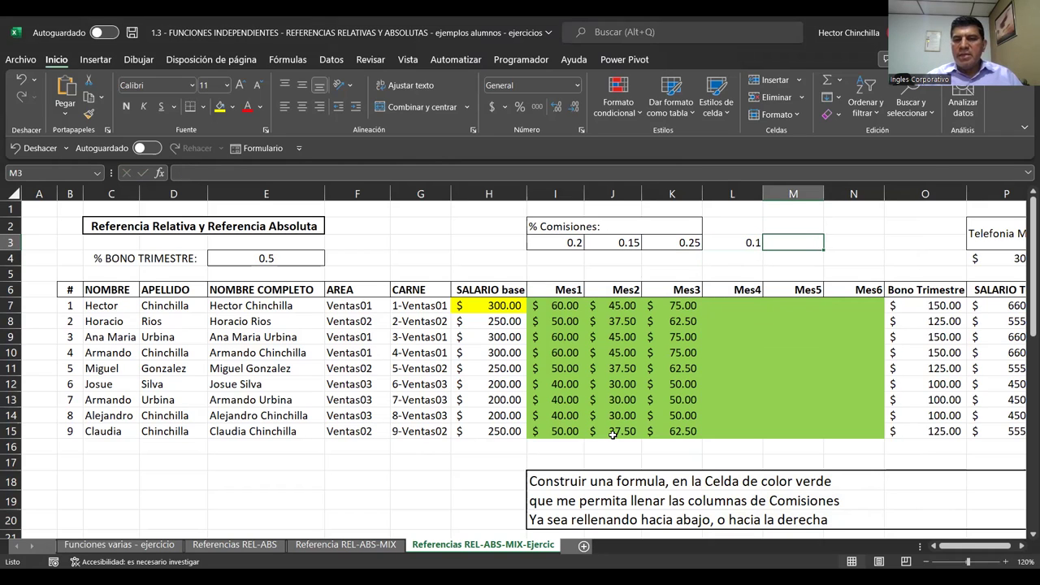
{"action": "type", "text": "0."}
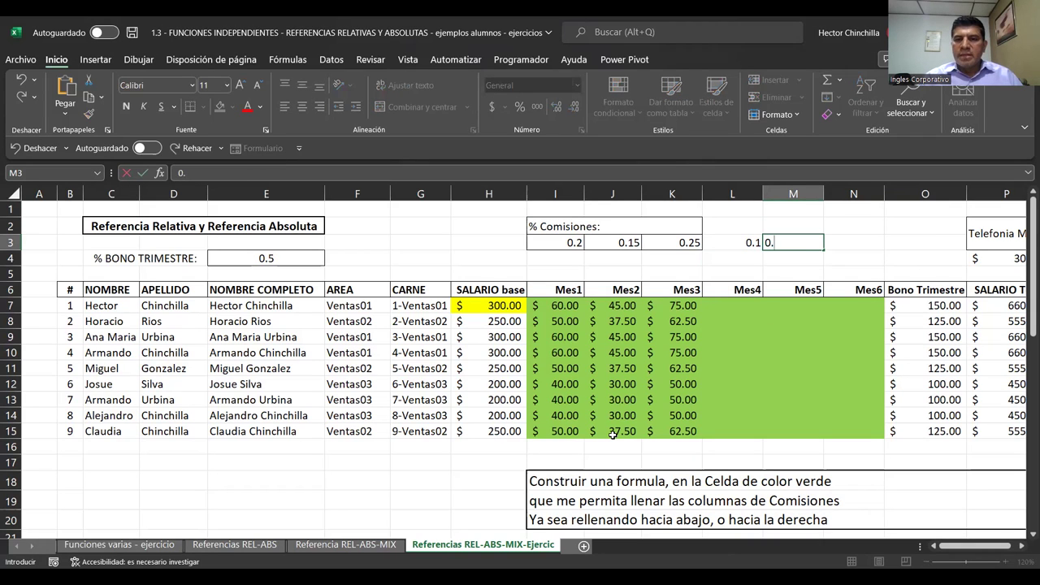
{"action": "type", "text": "20"}
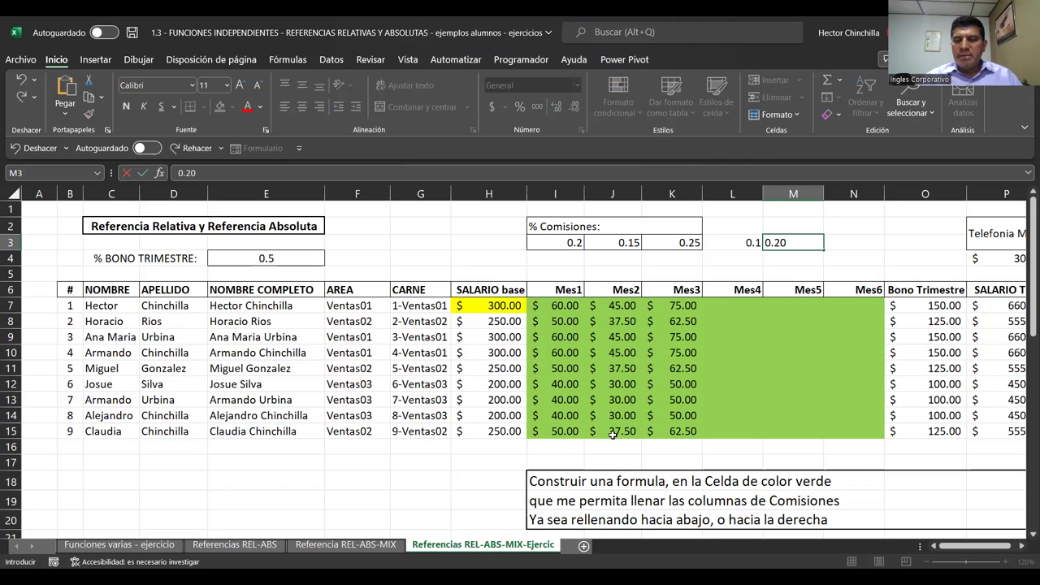
{"action": "key", "text": "Tab"}
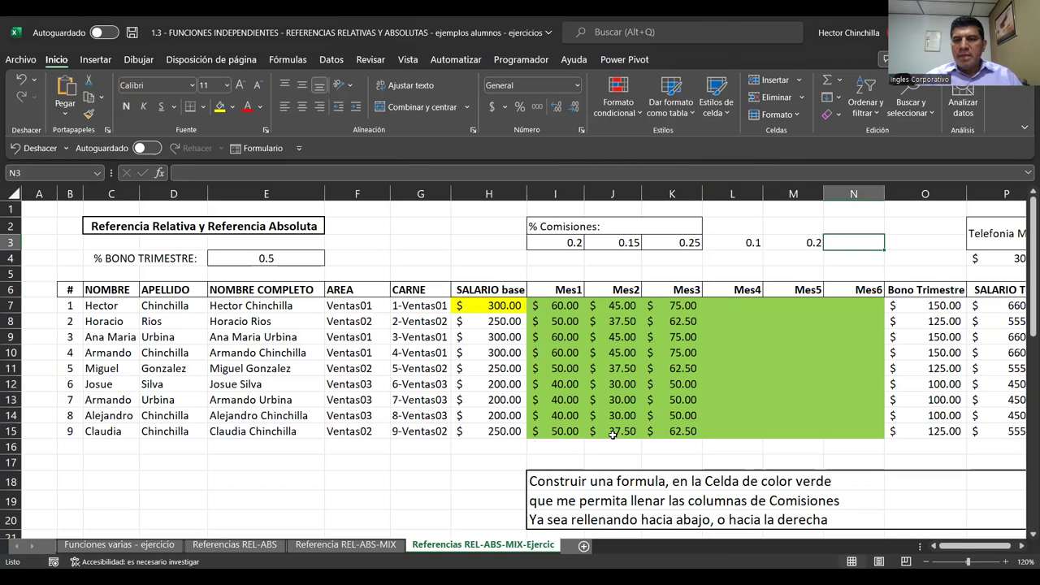
{"action": "type", "text": "0.3"}
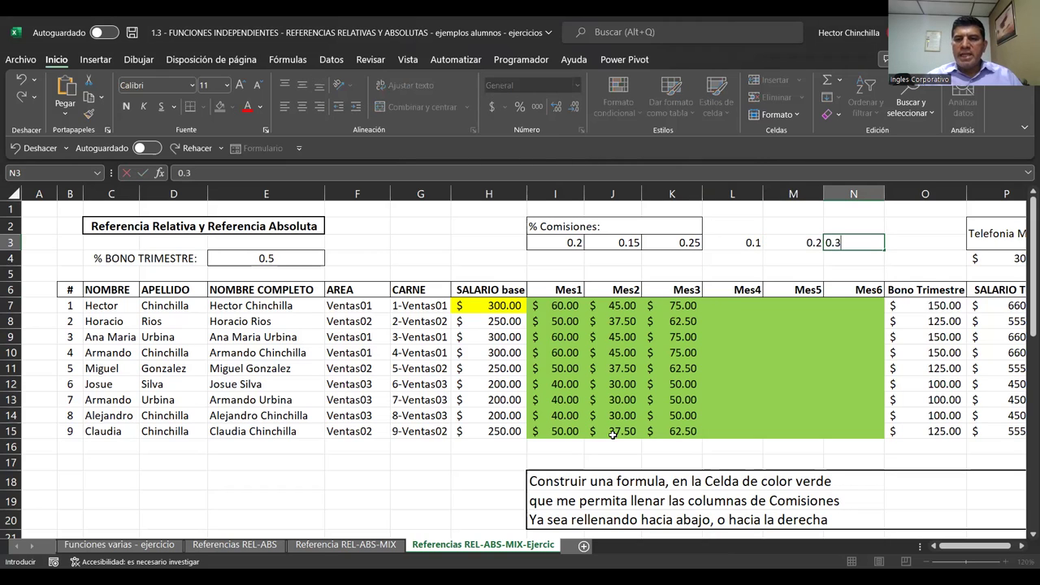
{"action": "key", "text": "Return"}
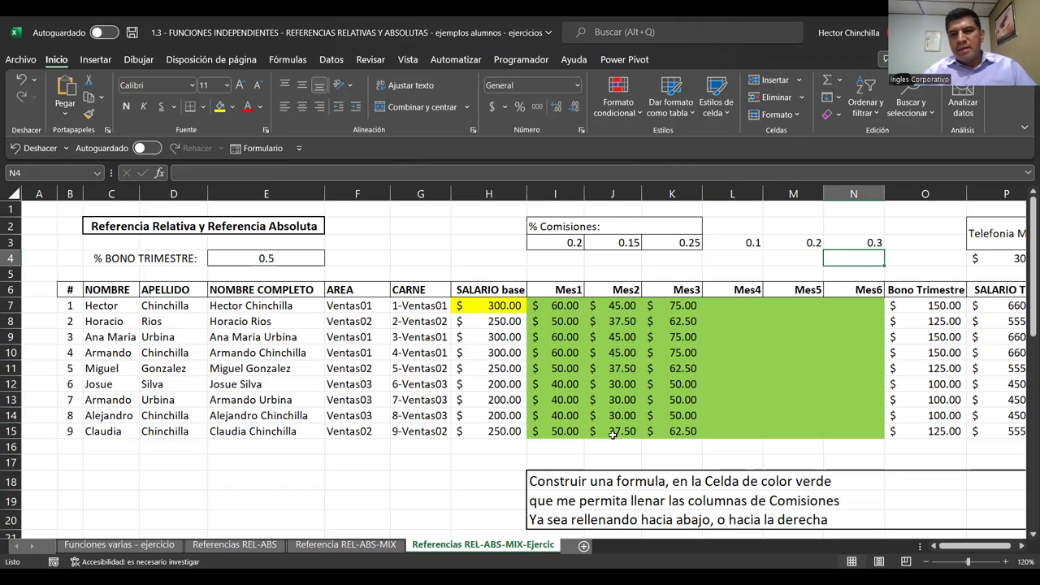
Copy K7's commission formula right to N7, then fill L7:N7 down to row 15.
{"action": "left_click", "coordinate": [676, 306]}
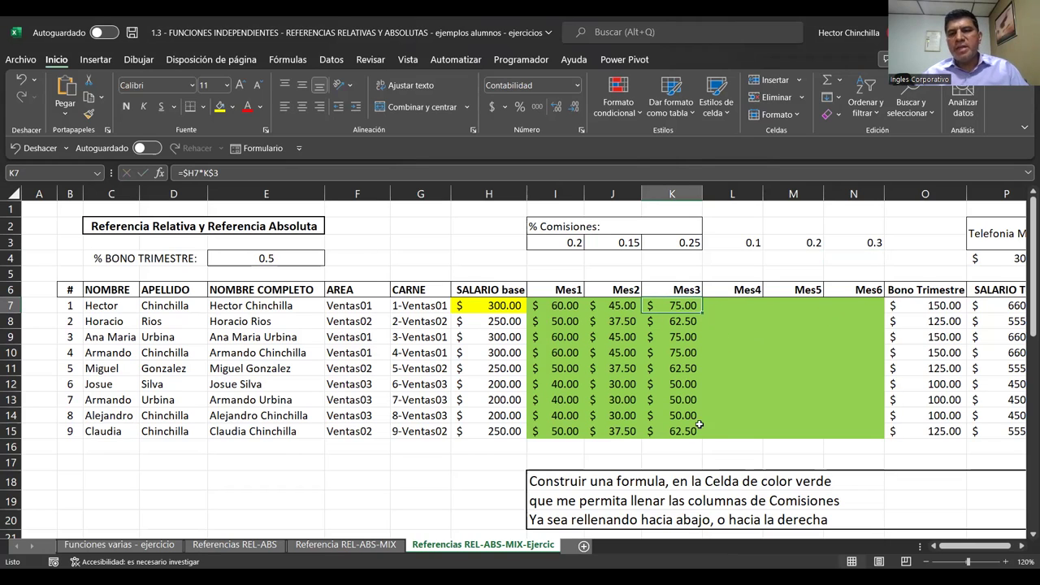
{"action": "left_click_drag", "start_coordinate": [702, 314], "coordinate": [857, 309]}
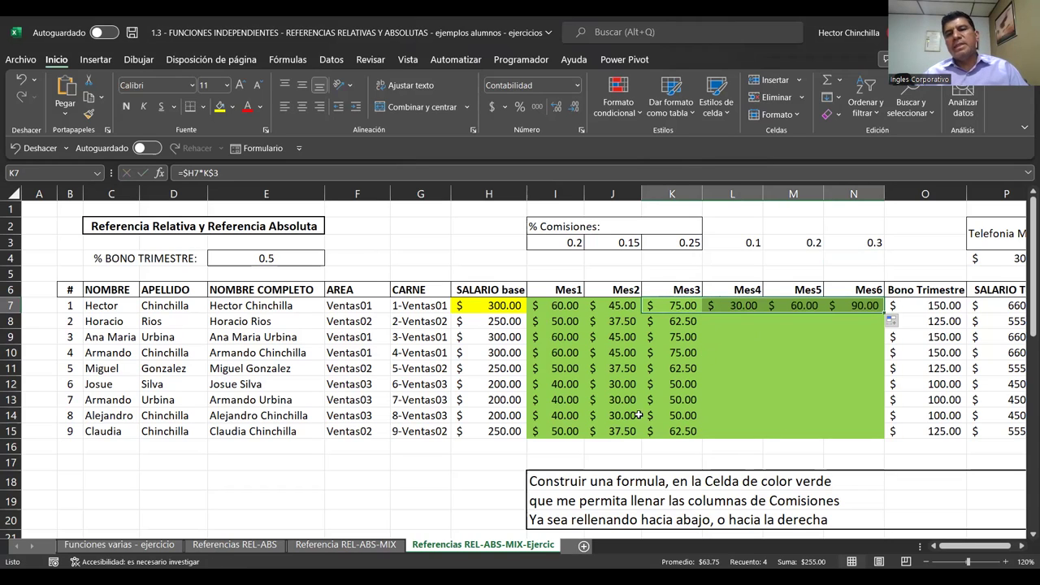
{"action": "left_click", "coordinate": [635, 320]}
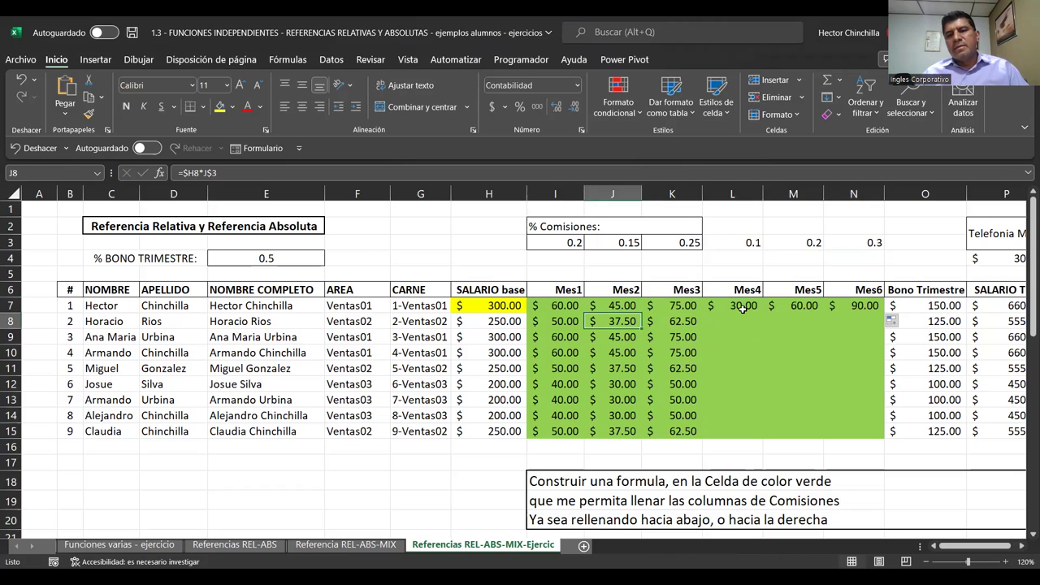
{"action": "mouse_move", "coordinate": [737, 306]}
{"action": "left_mouse_down"}
{"action": "mouse_move", "coordinate": [883, 309]}
{"action": "mouse_move", "coordinate": [884, 435]}
{"action": "left_mouse_up"}
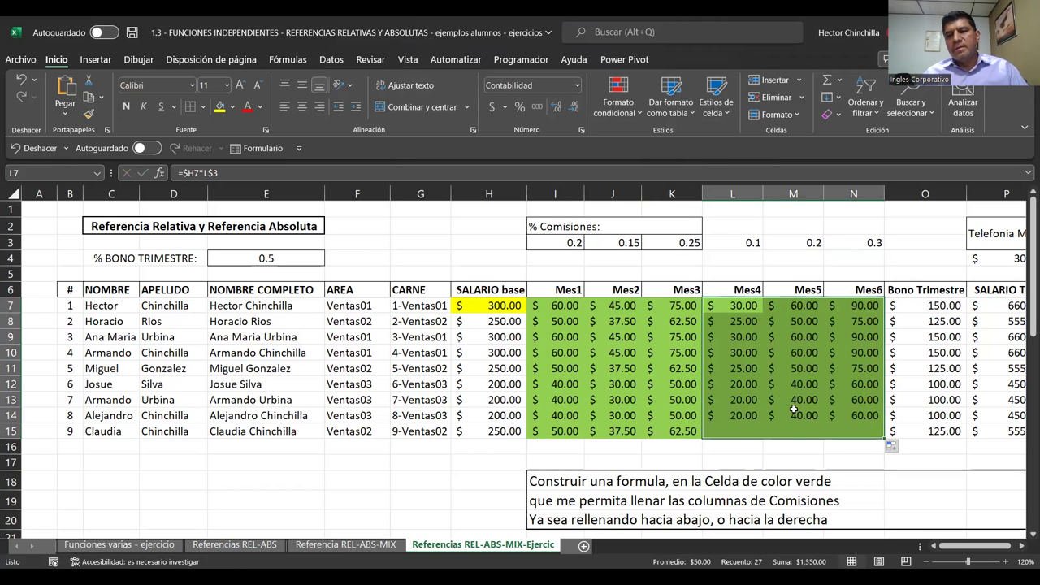
{"action": "left_click", "coordinate": [741, 338]}
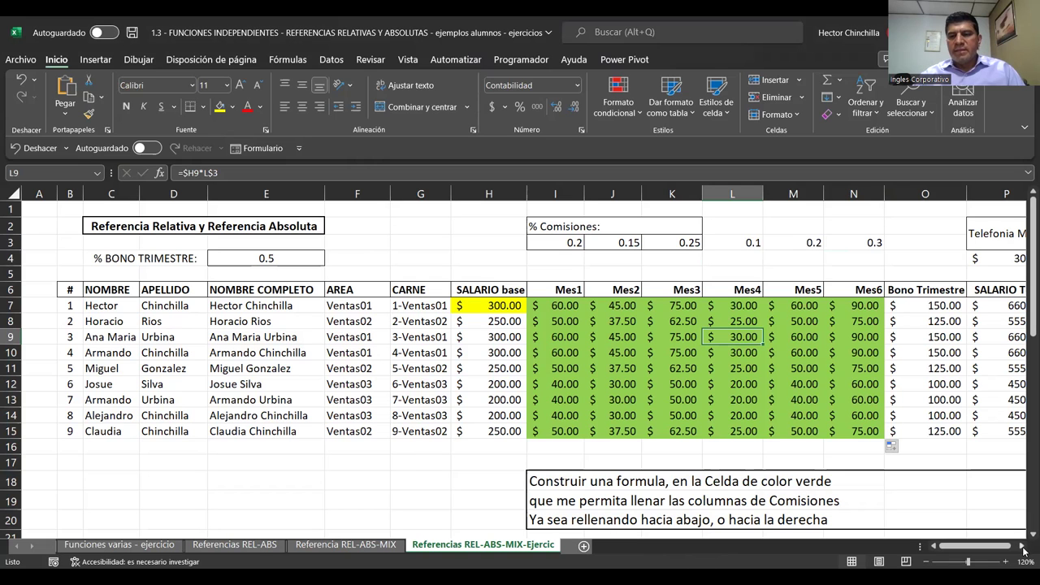
Review row 7's Mes6, Bono Trimestre and SALARIO Total formulas, noting P7 omits Mes4–Mes6.
{"action": "left_click", "coordinate": [1023, 547]}
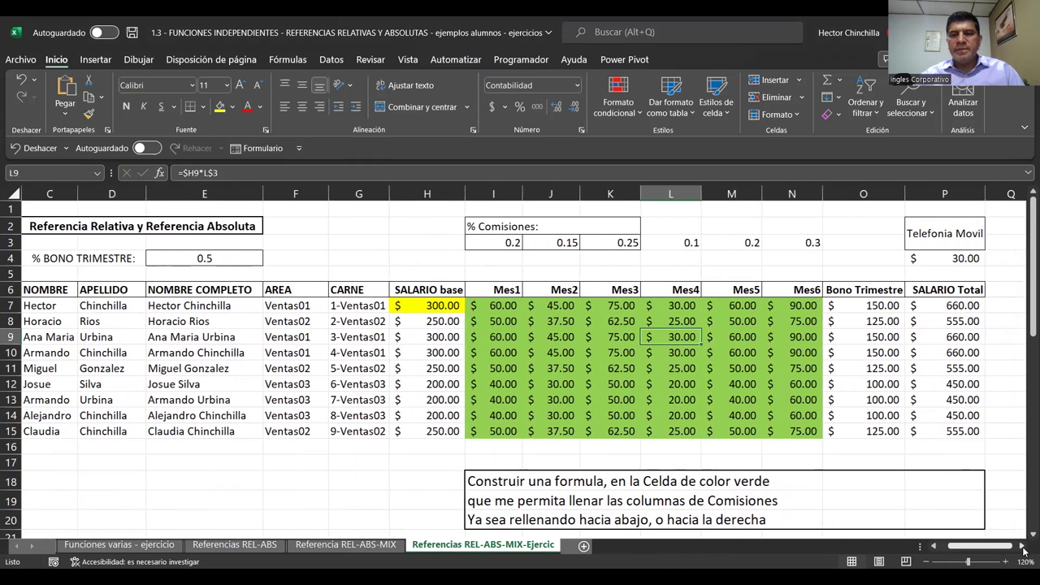
{"action": "left_click", "coordinate": [652, 324]}
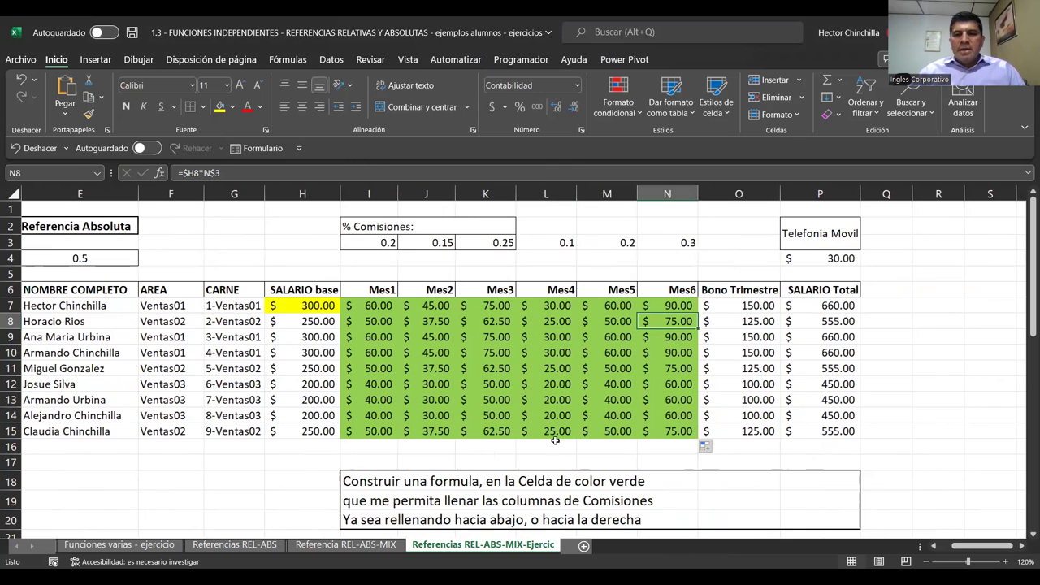
{"action": "key", "text": "Up"}
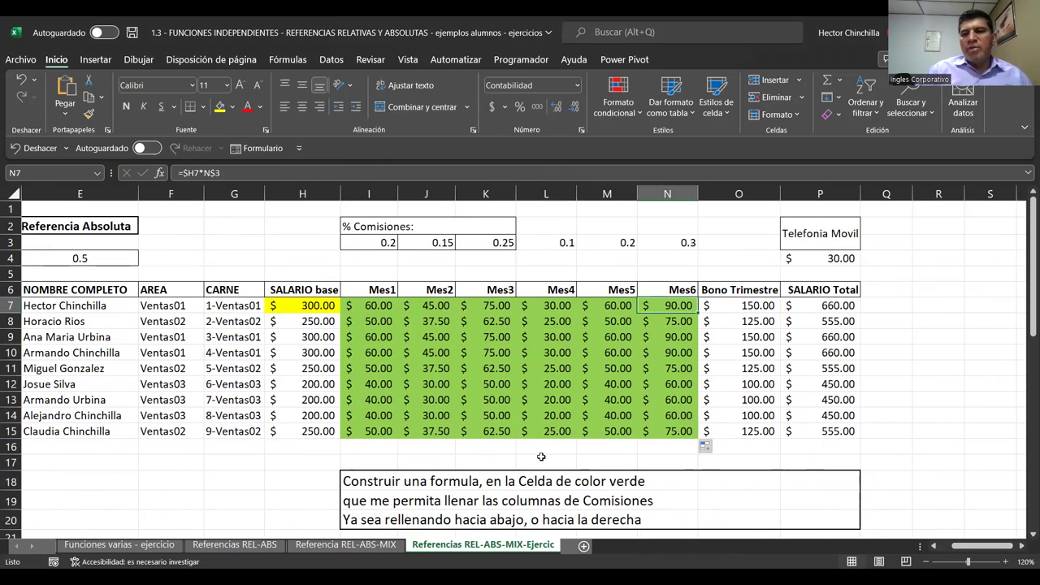
{"action": "key", "text": "Right"}
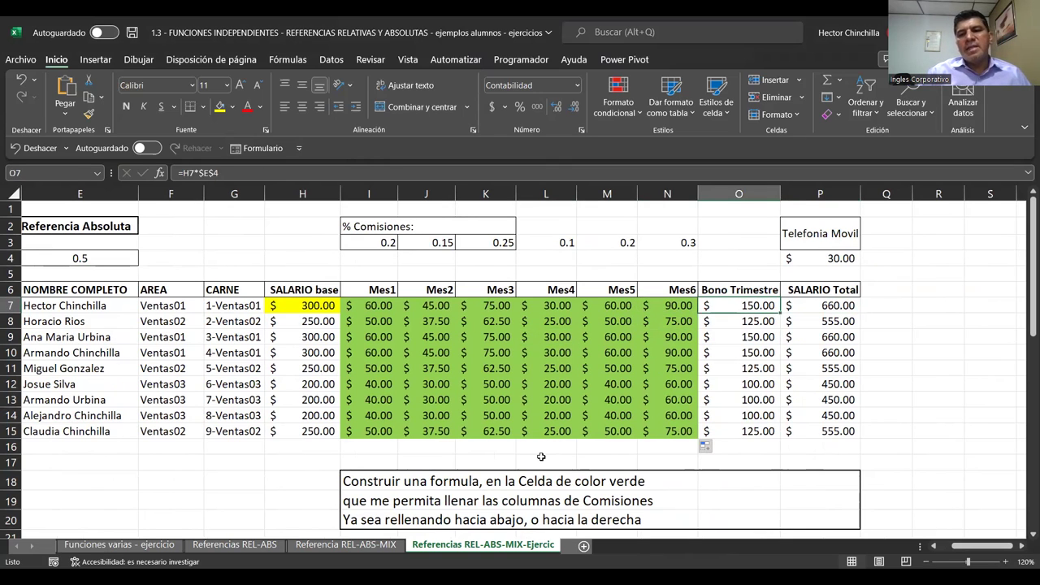
{"action": "key", "text": "Right"}
{"action": "key", "text": "Left"}
{"action": "key", "text": "Left"}
{"action": "key", "text": "Left"}
{"action": "key", "text": "Right"}
{"action": "key", "text": "Right"}
{"action": "key", "text": "Left"}
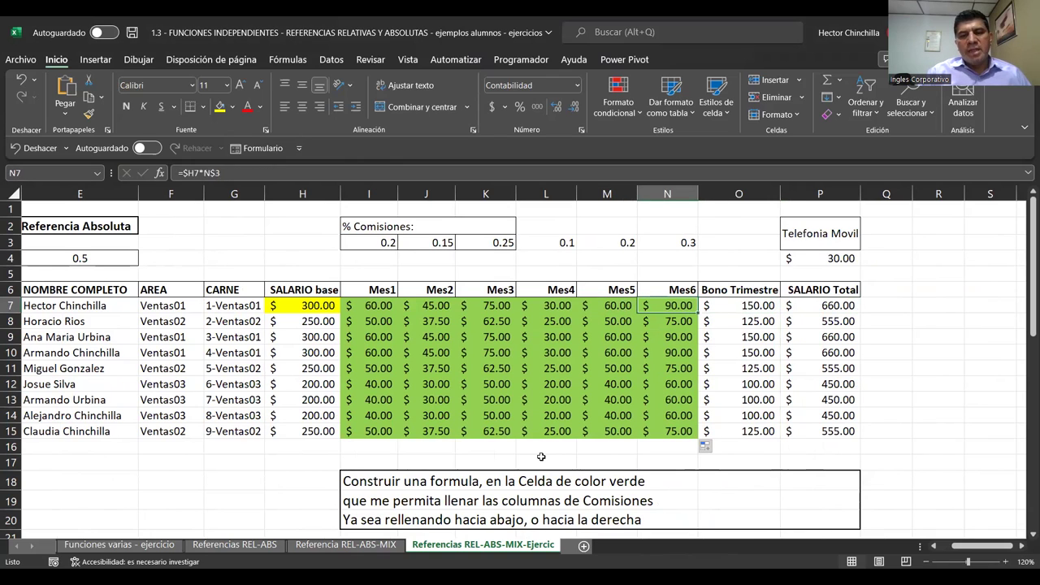
{"action": "key", "text": "Right"}
{"action": "key", "text": "Right"}
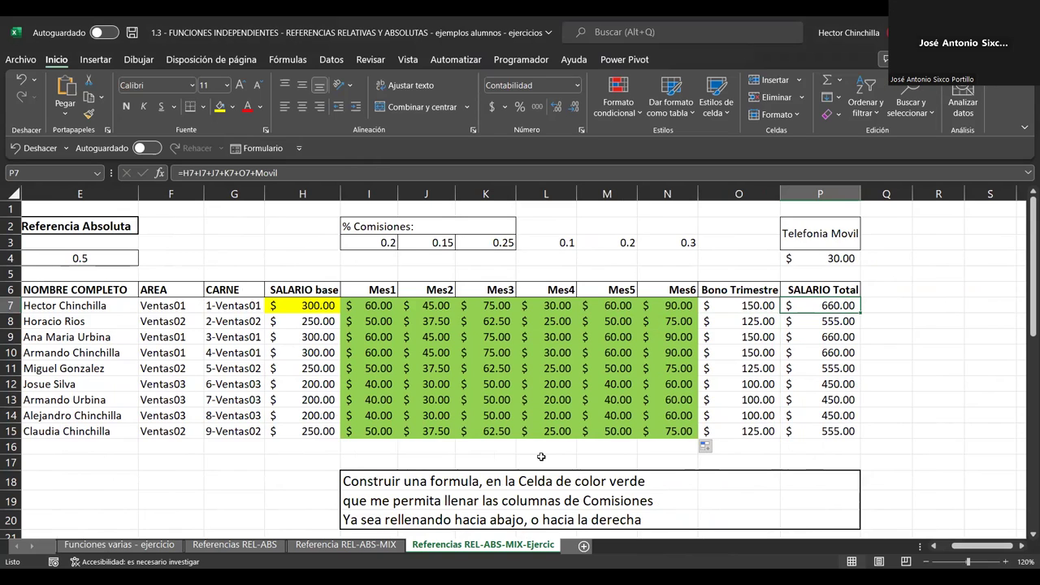
{"action": "key", "text": "Left"}
{"action": "key", "text": "Left"}
{"action": "key", "text": "Left"}
{"action": "key", "text": "Left"}
{"action": "key", "text": "Left"}
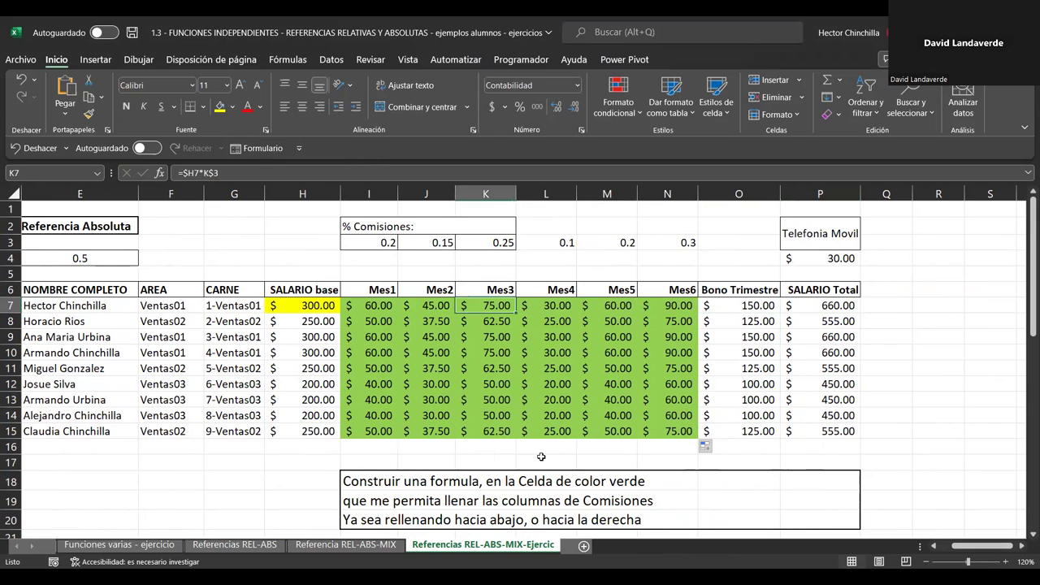
{"action": "key", "text": "Left"}
{"action": "key", "text": "Right"}
{"action": "key", "text": "Right"}
{"action": "key", "text": "Right"}
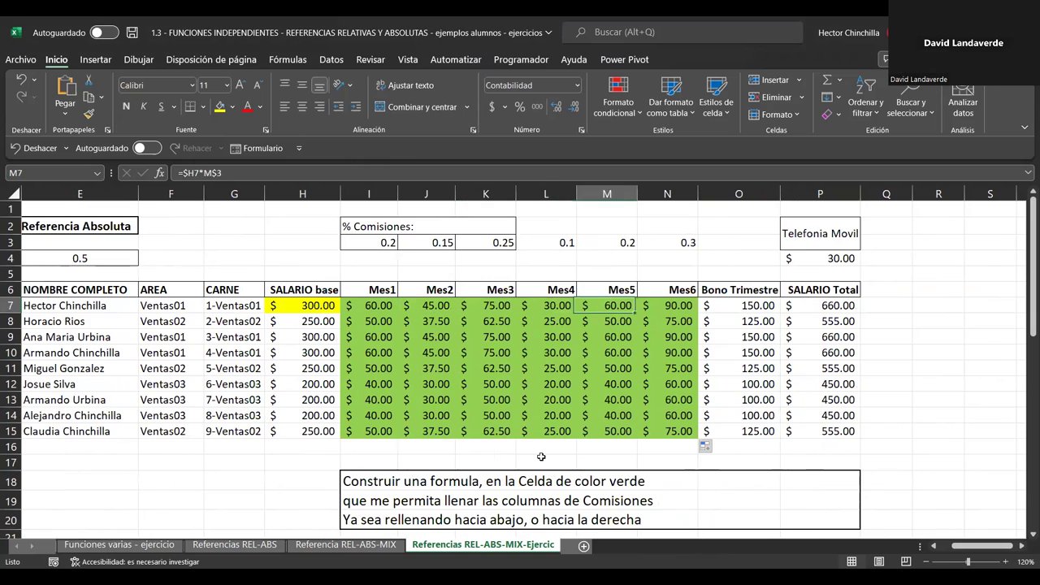
{"action": "key", "text": "Right"}
{"action": "key", "text": "Right"}
{"action": "key", "text": "Right"}
{"action": "key", "text": "Right"}
{"action": "key", "text": "Left"}
{"action": "key", "text": "Left"}
{"action": "key", "text": "Left"}
{"action": "key", "text": "Left"}
{"action": "key", "text": "Left"}
{"action": "key", "text": "Right"}
{"action": "key", "text": "Right"}
{"action": "key", "text": "Right"}
{"action": "key", "text": "Right"}
{"action": "key", "text": "Left"}
{"action": "key", "text": "Right"}
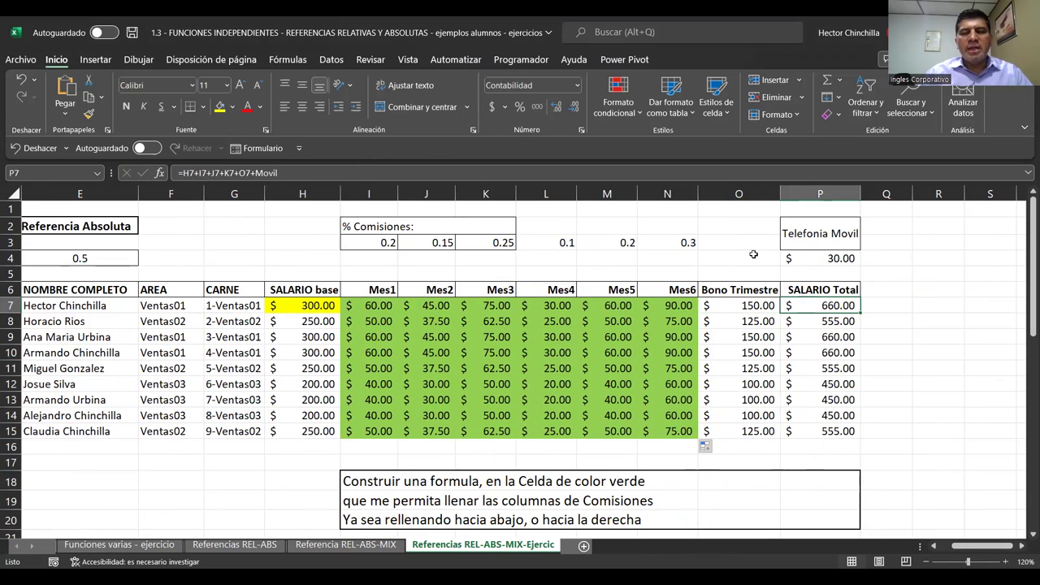
Discard P7's old =H7+I7+J7+K7+O7+Movil total and start a new =SUMA( formula.
{"action": "key", "text": "F2"}
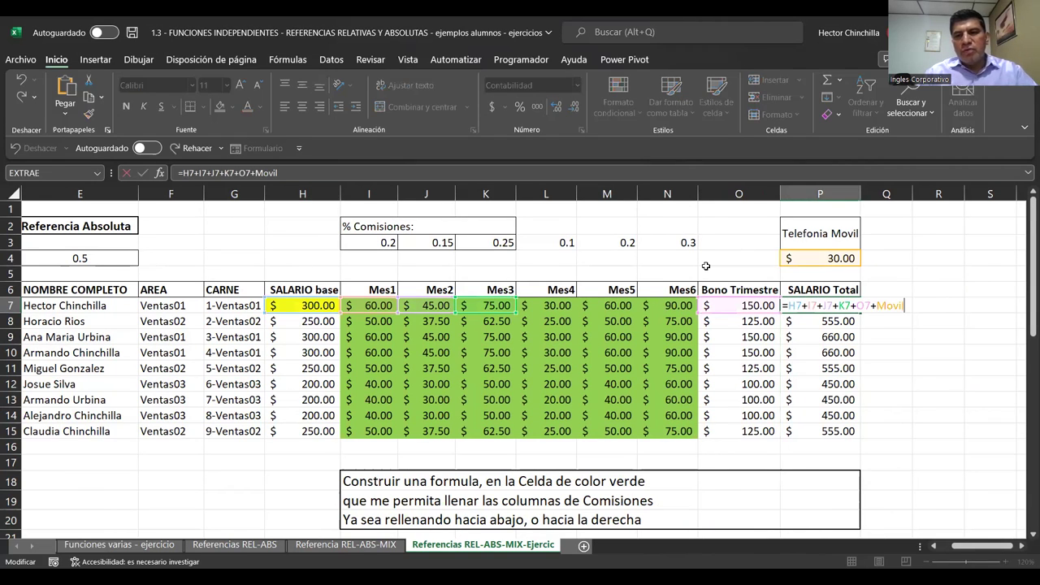
{"action": "left_click", "coordinate": [355, 173]}
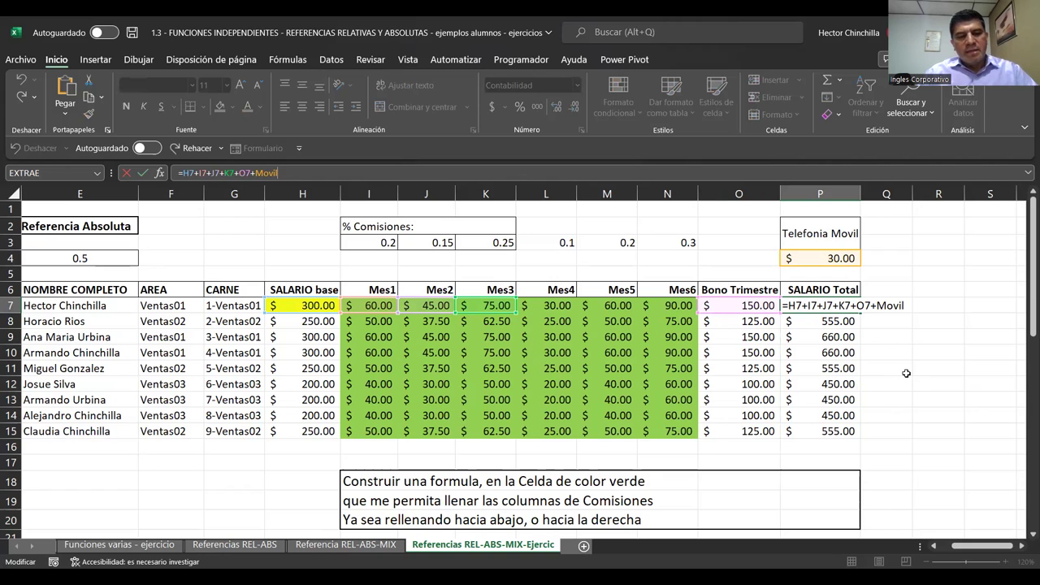
{"action": "key", "text": "ctrl+Return"}
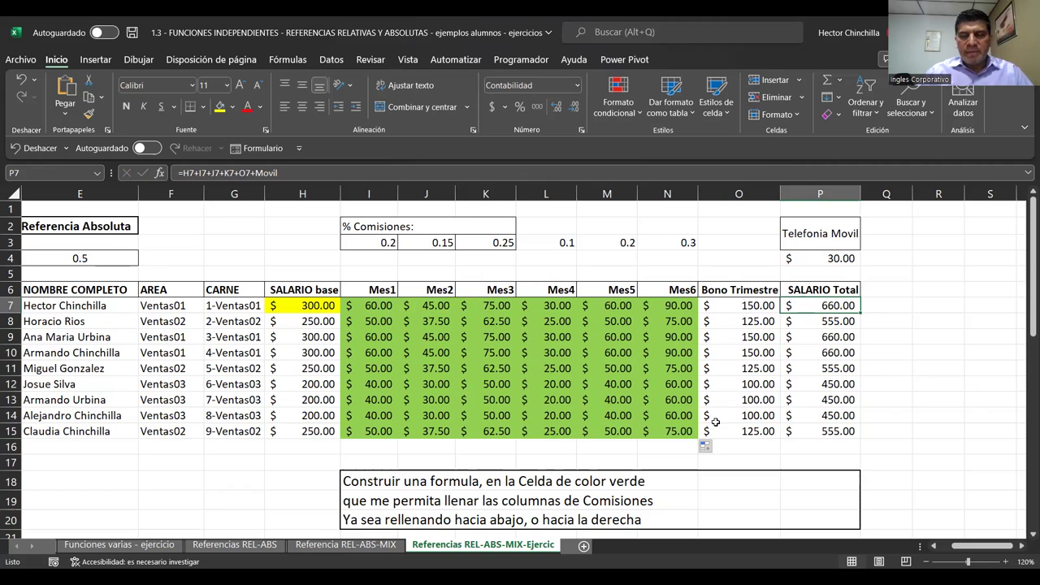
{"action": "key", "text": "F2"}
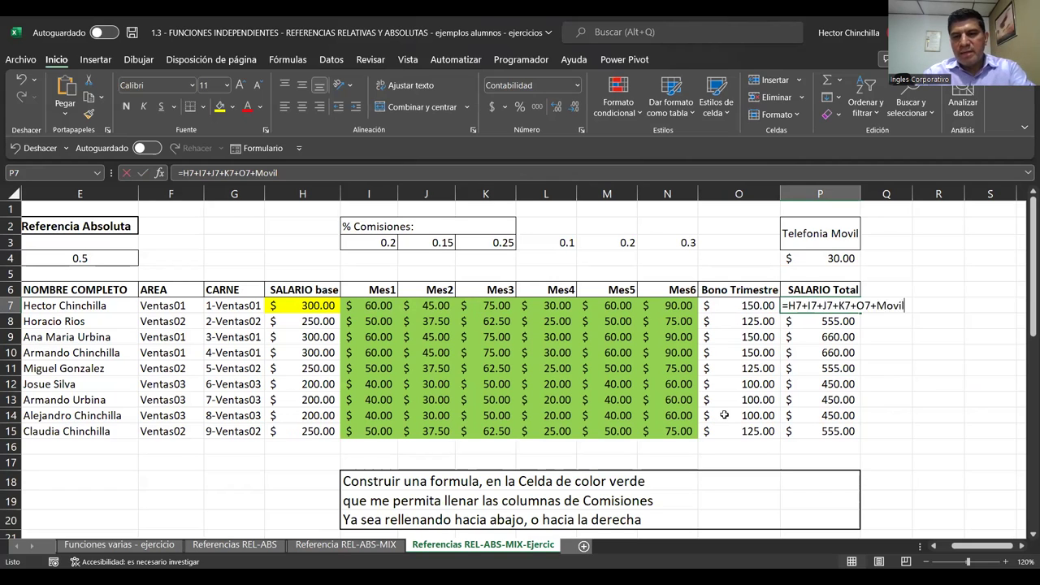
{"action": "key", "text": "Escape"}
{"action": "type", "text": "="}
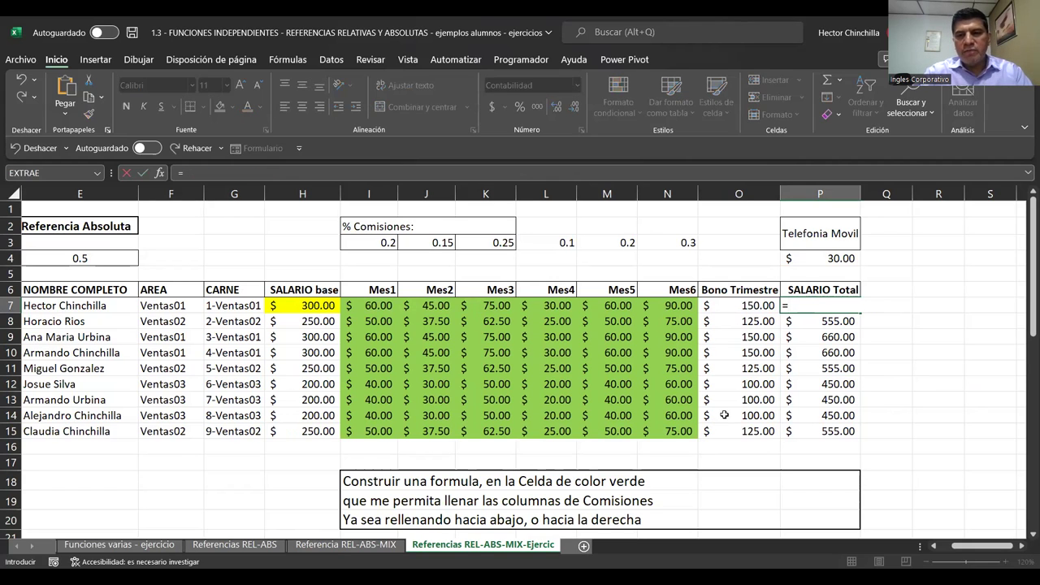
{"action": "type", "text": "SUMA"}
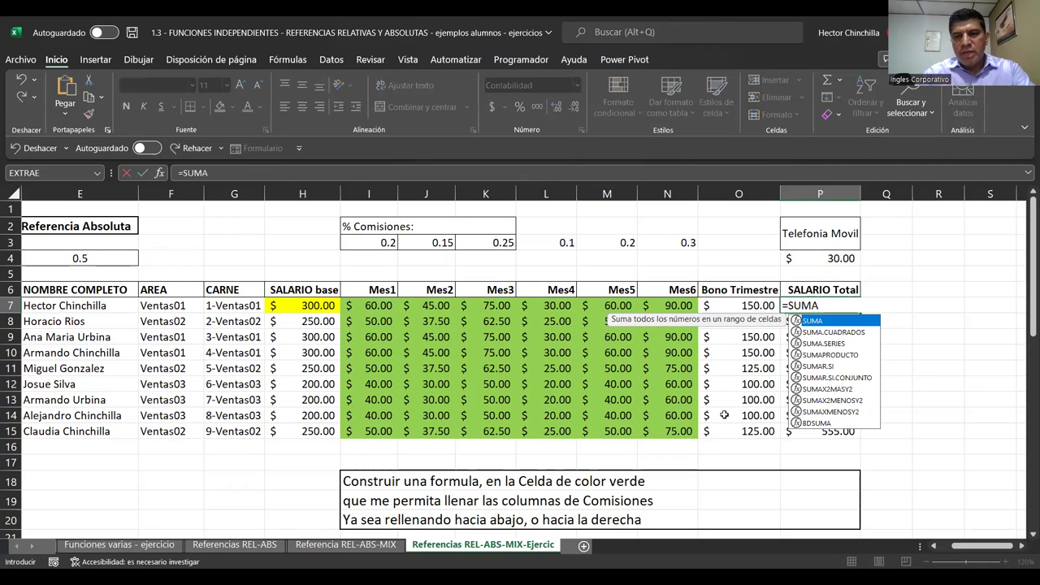
{"action": "type", "text": "("}
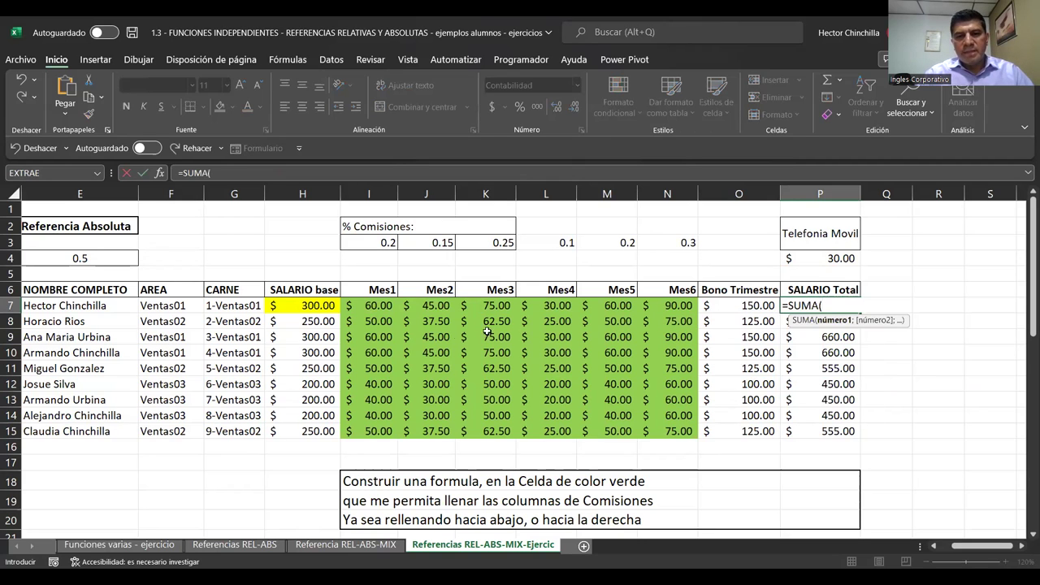
Complete P7 as =SUMA(I7:O7)+Movil, giving a total of 540.00.
{"action": "left_click", "coordinate": [386, 308]}
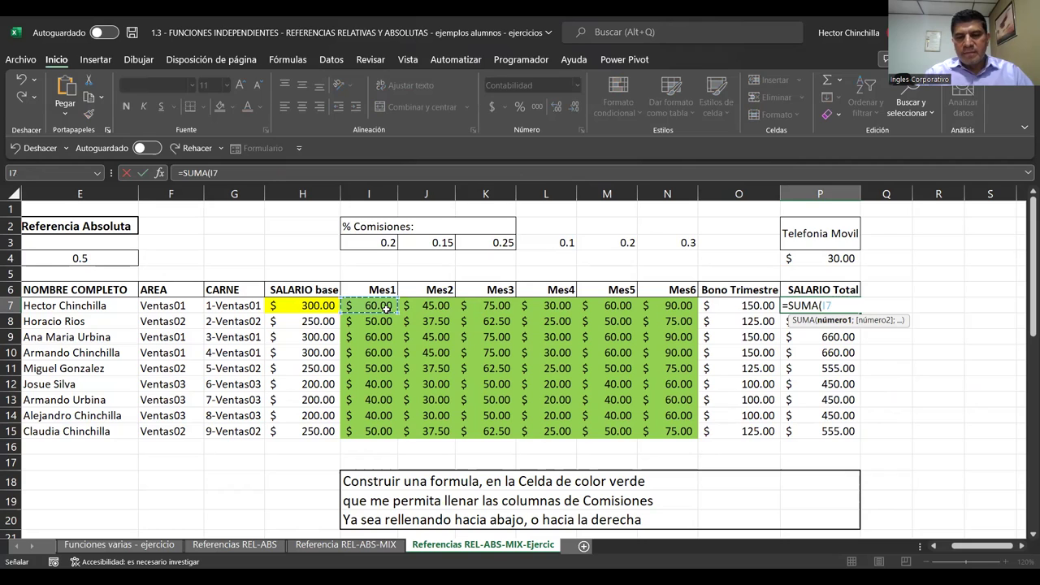
{"action": "key", "text": "shift+Right"}
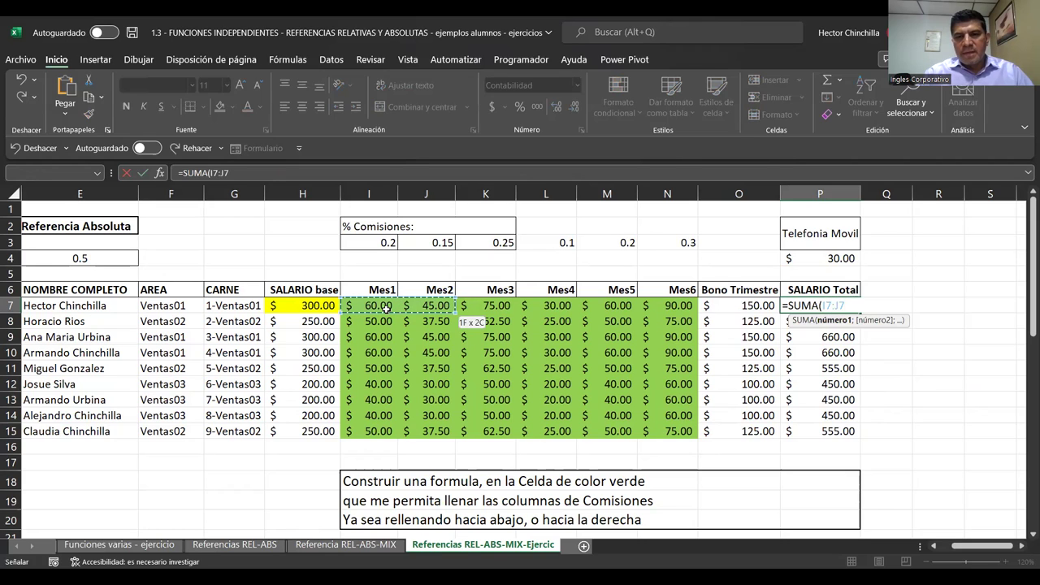
{"action": "key", "text": "shift+Right"}
{"action": "key", "text": "shift+Right"}
{"action": "key", "text": "shift+Right"}
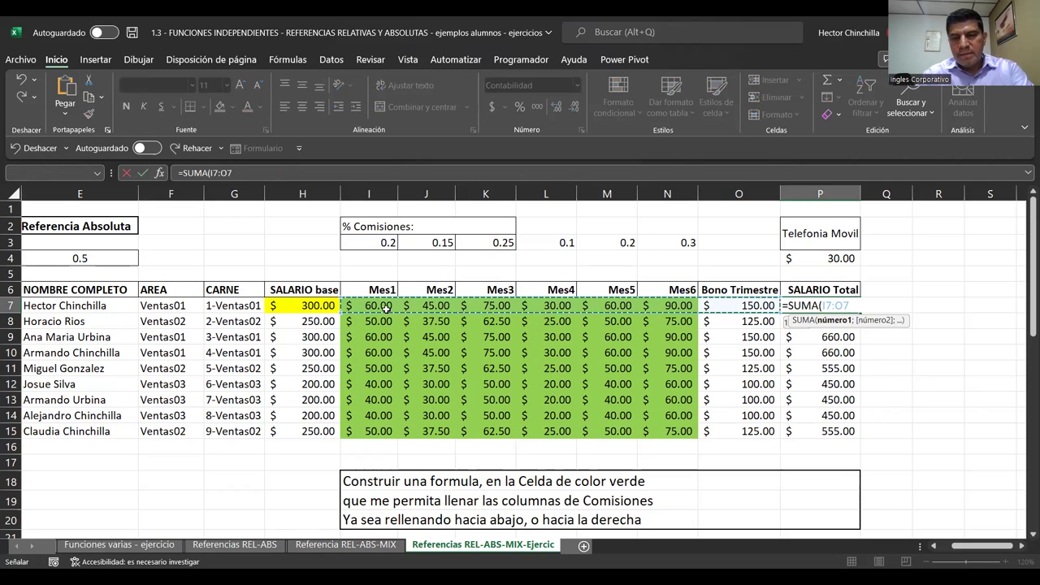
{"action": "type", "text": ")+"}
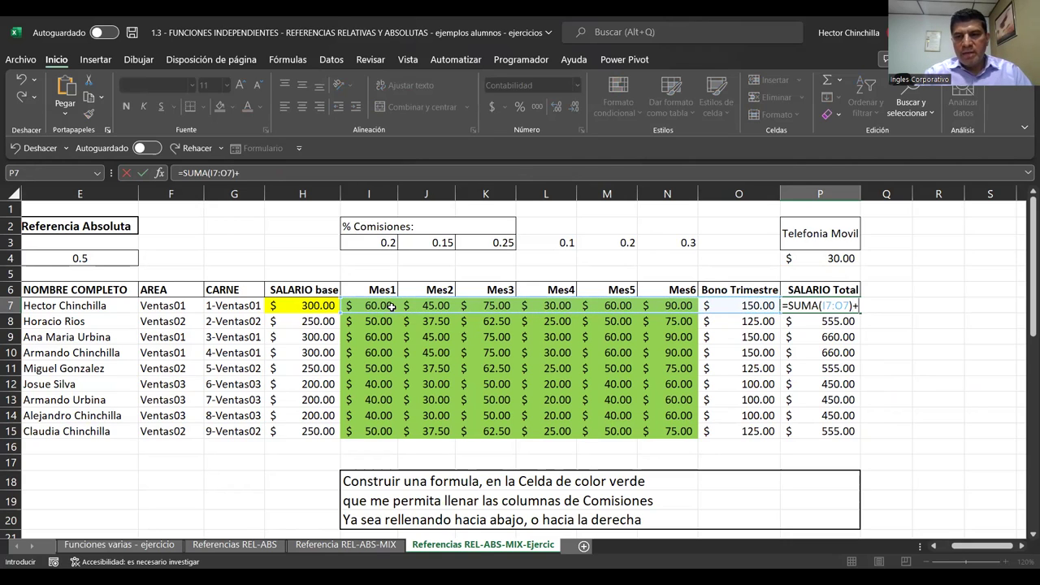
{"action": "type", "text": "Movil"}
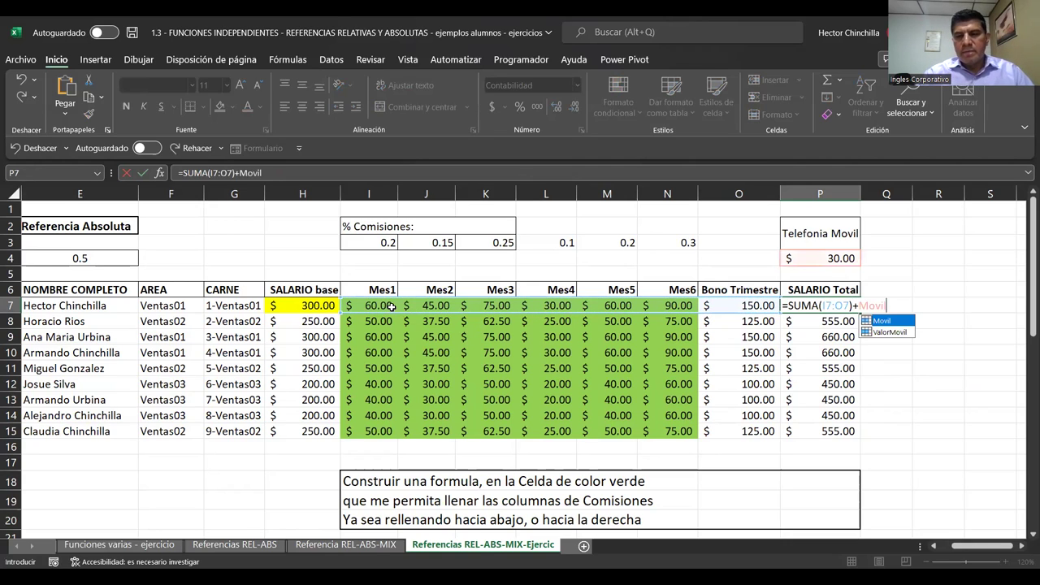
{"action": "key", "text": "ctrl+Return"}
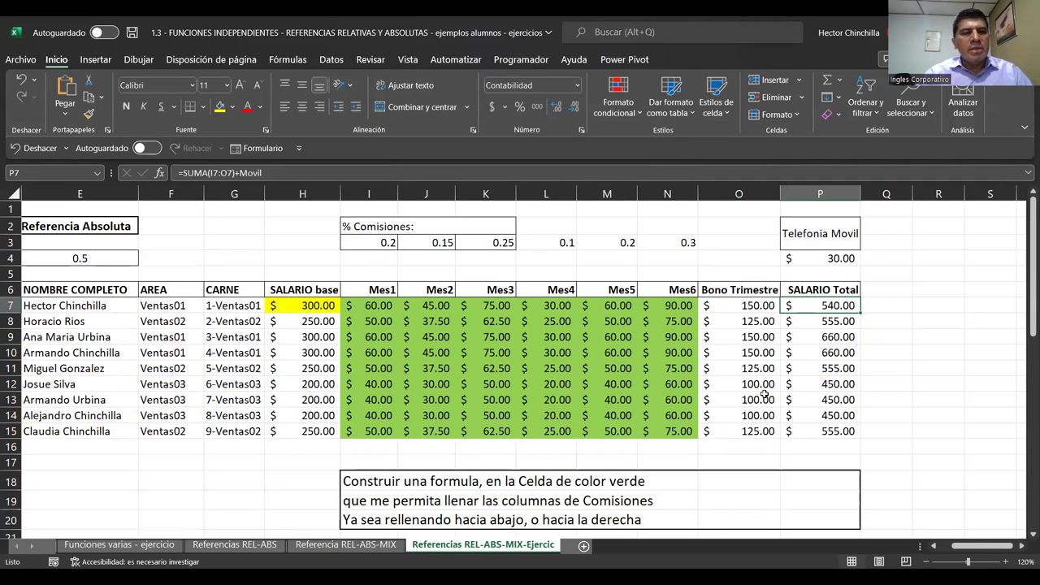
Check the M8 commission formula, then begin retyping P7 with =SUMA(.
{"action": "left_click", "coordinate": [607, 327]}
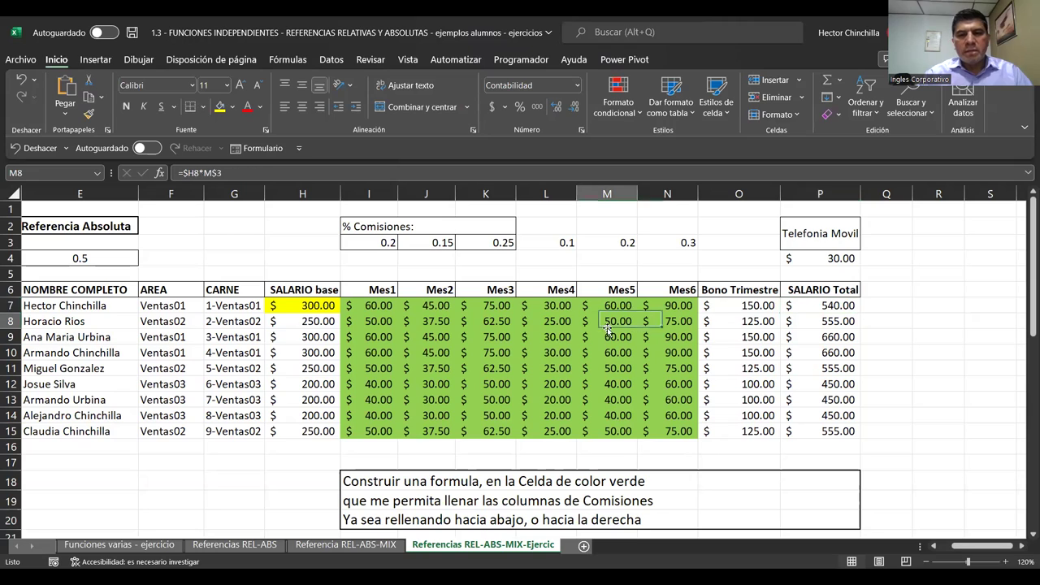
{"action": "left_click", "coordinate": [802, 308]}
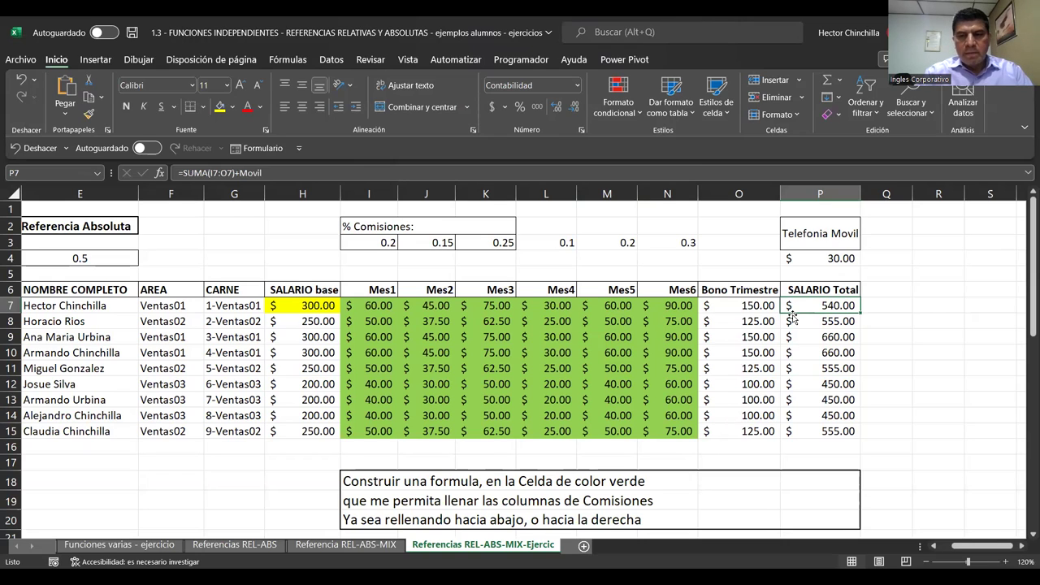
{"action": "type", "text": "="}
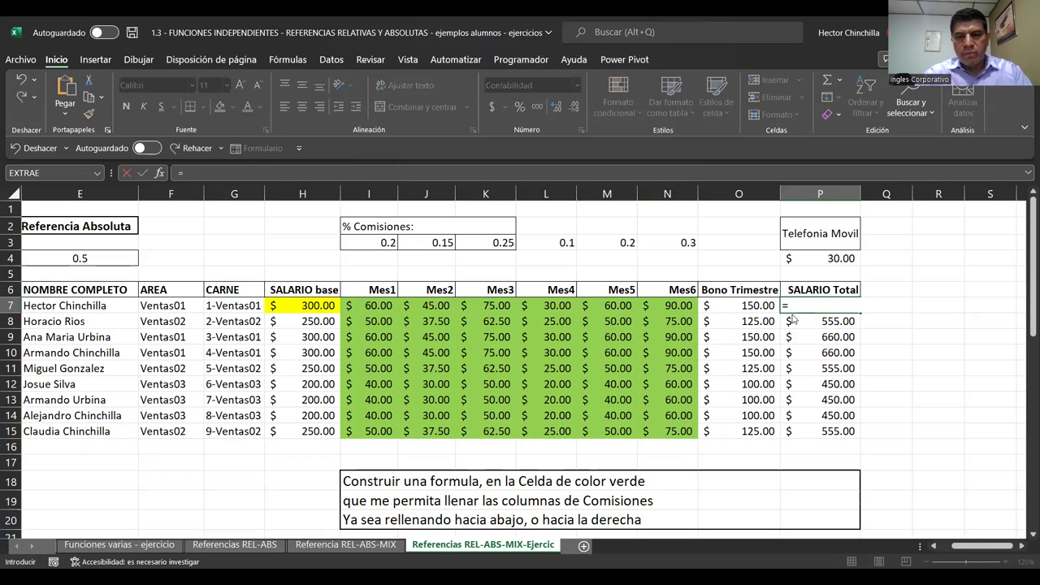
{"action": "type", "text": "SUMA("}
Rewrite P7 as =SUMA(H7:N7)+Movil and check the sum of the row 7 values.
{"action": "left_click", "coordinate": [279, 307]}
{"action": "left_click_drag", "start_coordinate": [278, 307], "coordinate": [674, 305]}
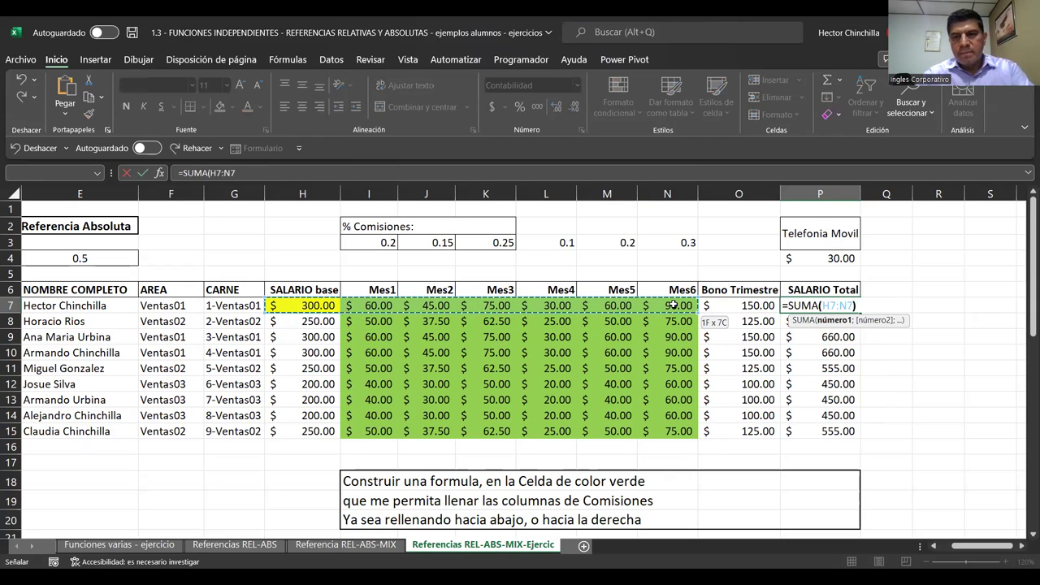
{"action": "type", "text": ")+"}
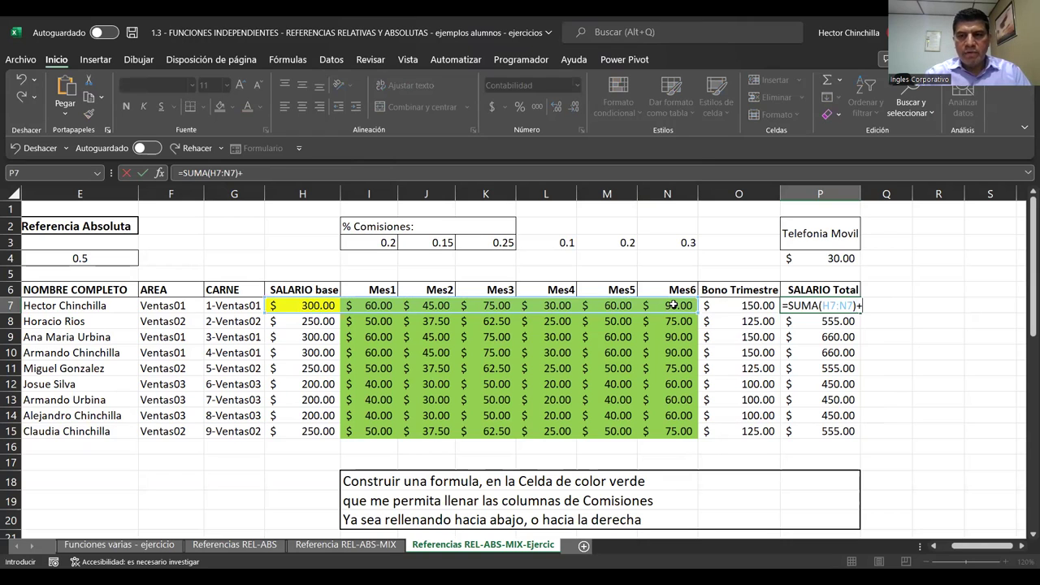
{"action": "type", "text": "Movil"}
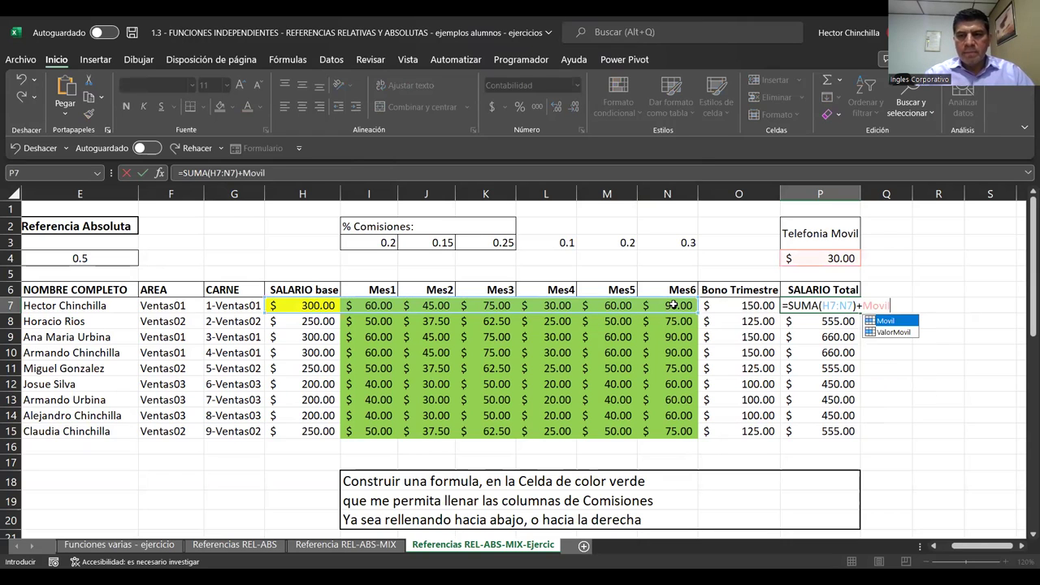
{"action": "key", "text": "ctrl+Return"}
{"action": "key", "text": "Left"}
{"action": "key", "text": "Left"}
{"action": "key", "text": "Left"}
{"action": "key", "text": "Left"}
{"action": "key", "text": "Left"}
{"action": "key", "text": "Left"}
{"action": "key", "text": "Left"}
{"action": "key", "text": "Left"}
{"action": "key", "text": "shift+Right"}
{"action": "key", "text": "shift+Right"}
{"action": "key", "text": "shift+Right"}
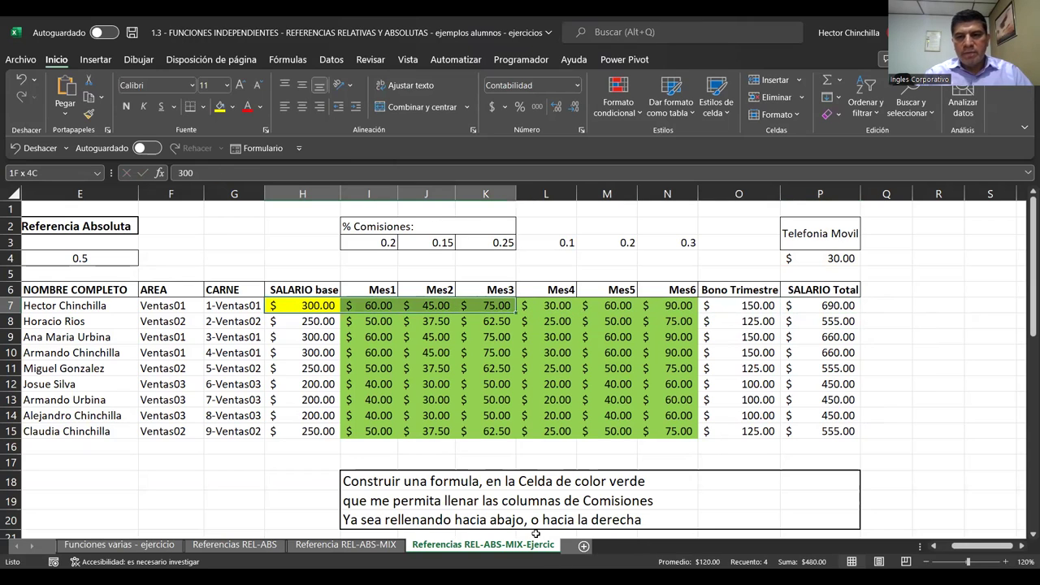
{"action": "key", "text": "shift+Right"}
{"action": "key", "text": "shift+Right"}
{"action": "key", "text": "shift+Right"}
{"action": "key", "text": "shift+Right"}
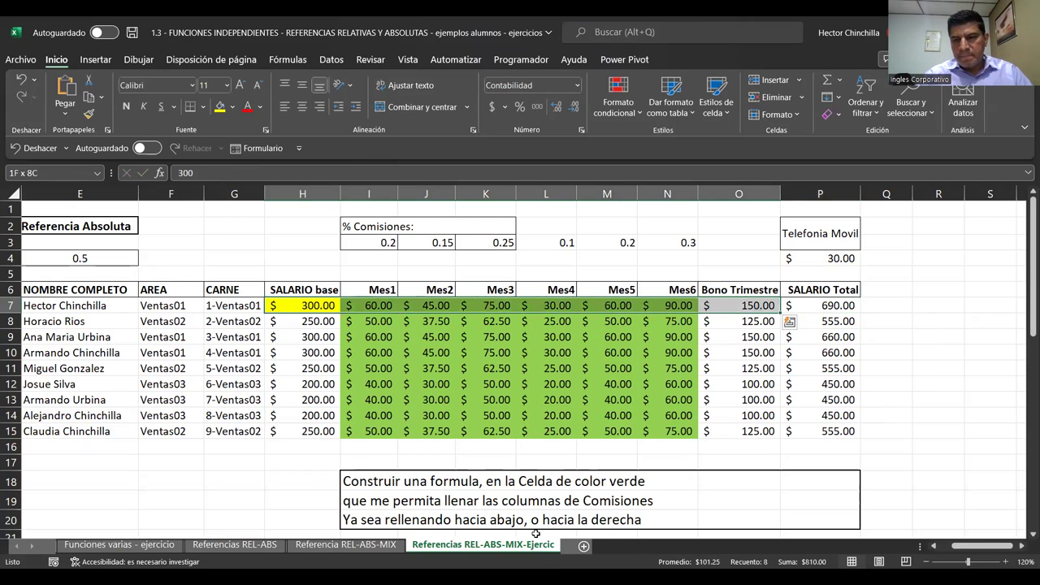
Extend P7's range to H7:O7 so it includes the bonus, giving 840.00.
{"action": "left_click", "coordinate": [816, 307]}
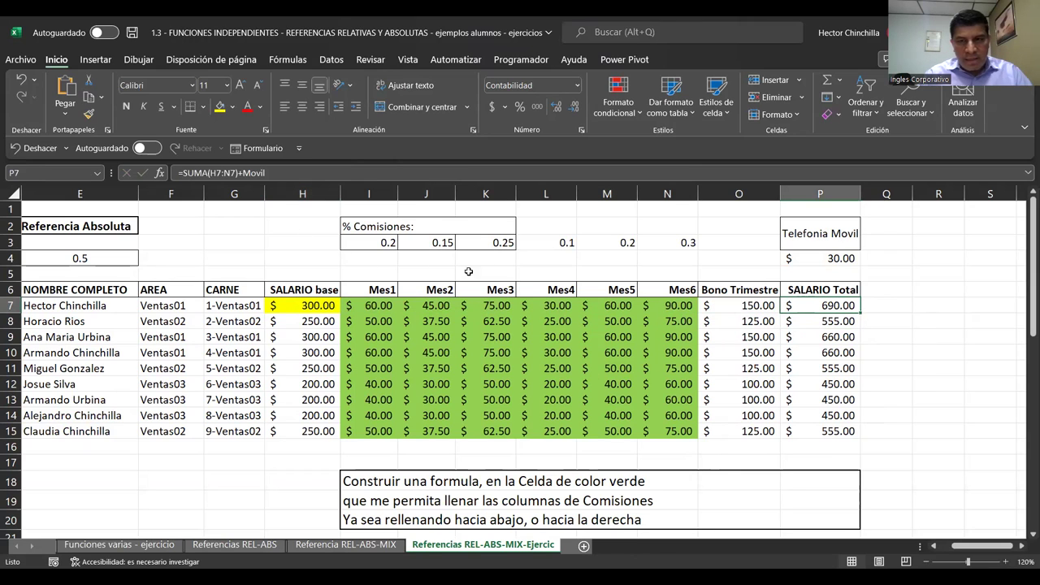
{"action": "key", "text": "F2"}
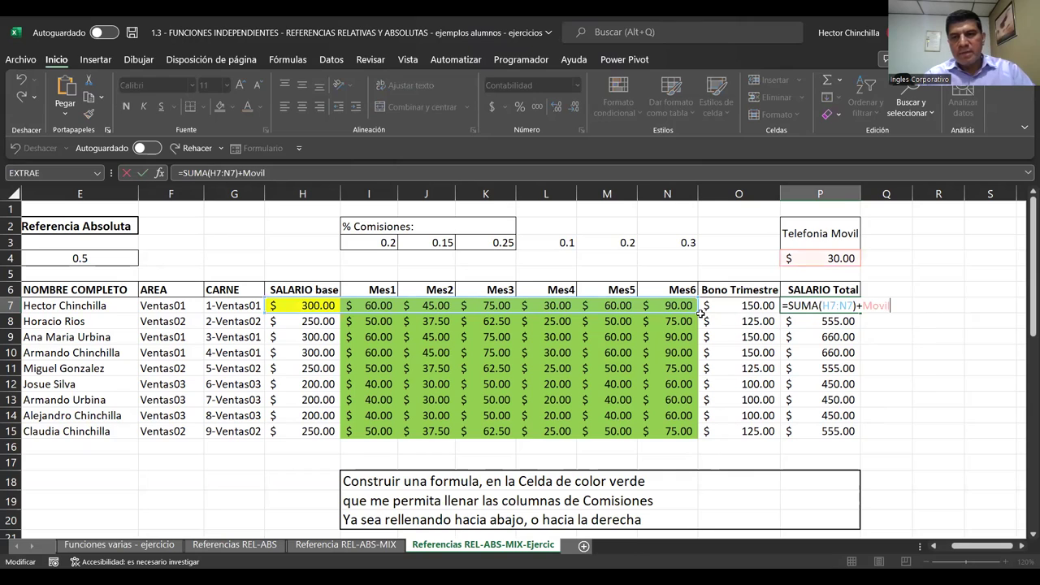
{"action": "left_click", "coordinate": [841, 305]}
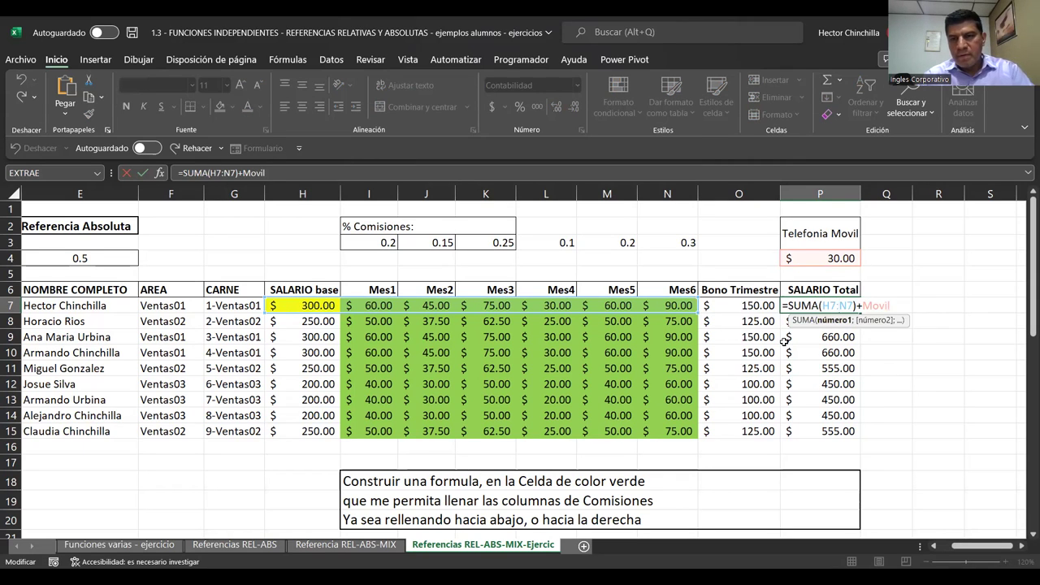
{"action": "type", "text": "O"}
{"action": "key", "text": "Delete"}
{"action": "key", "text": "ctrl+Return"}
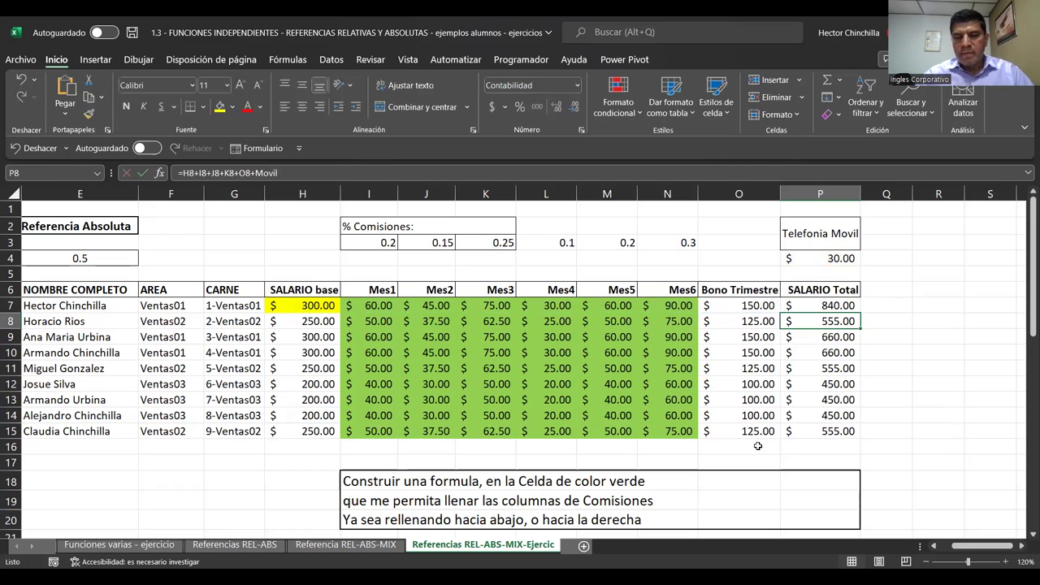
{"action": "key", "text": "Left"}
{"action": "key", "text": "Left"}
{"action": "key", "text": "Left"}
{"action": "key", "text": "Left"}
{"action": "key", "text": "Left"}
{"action": "key", "text": "Left"}
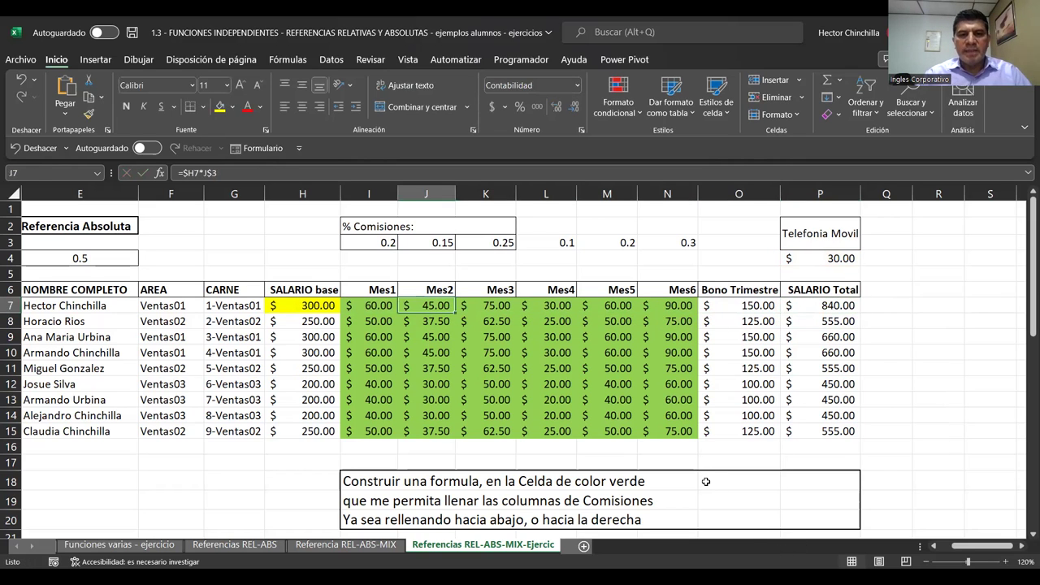
{"action": "key", "text": "Left"}
{"action": "key", "text": "Left"}
{"action": "key", "text": "shift+Right"}
{"action": "key", "text": "shift+Right"}
{"action": "key", "text": "shift+Right"}
{"action": "key", "text": "shift+Right"}
{"action": "key", "text": "shift+Right"}
{"action": "key", "text": "shift+Right"}
{"action": "key", "text": "shift+Right"}
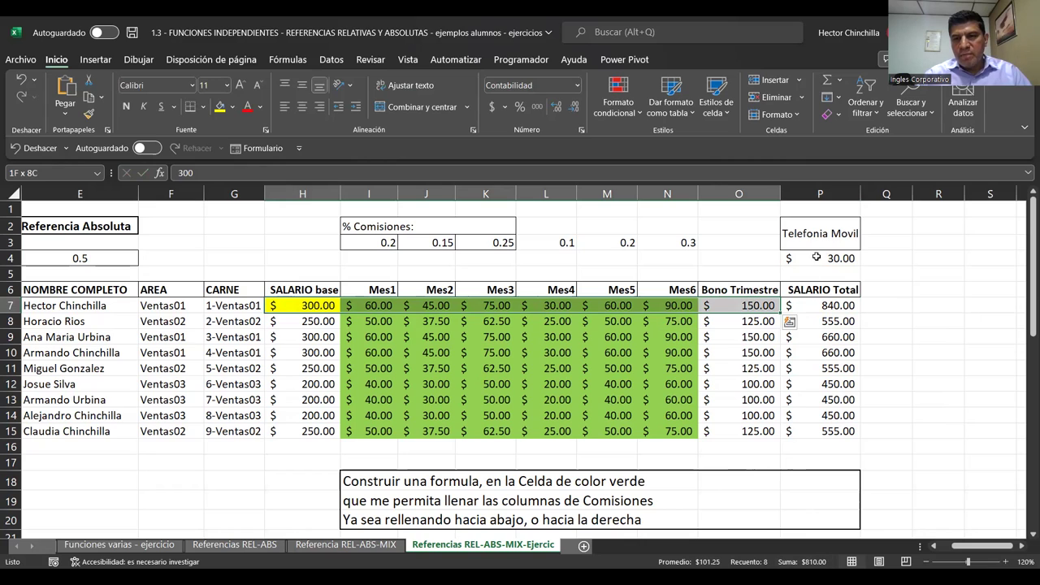
Fill =SUMA(H7:O7)+Movil from P7 down to P15, giving 840.00, 705.00 and 570.00.
{"action": "left_click", "coordinate": [837, 305]}
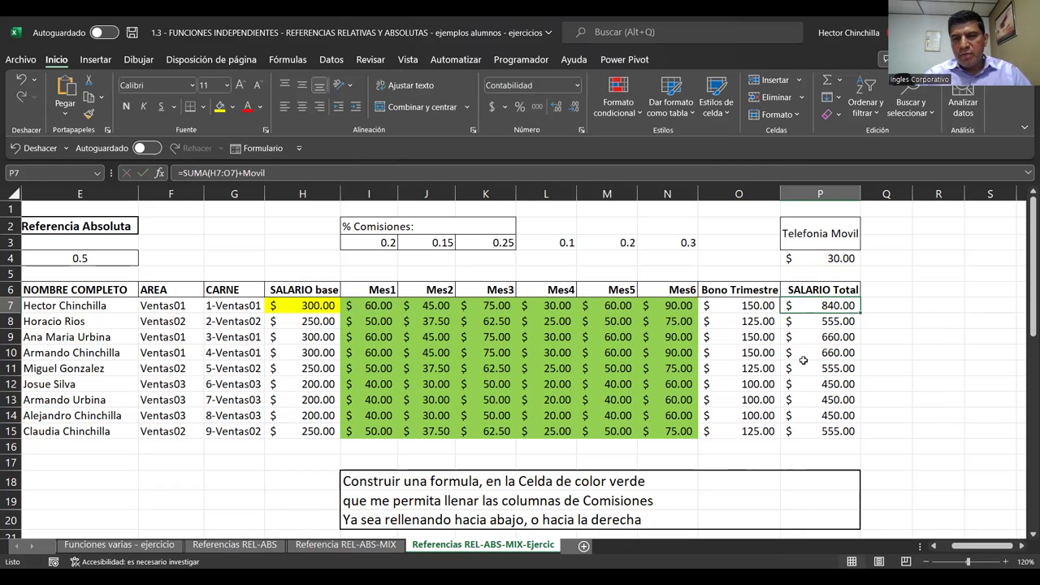
{"action": "double_click", "coordinate": [859, 311]}
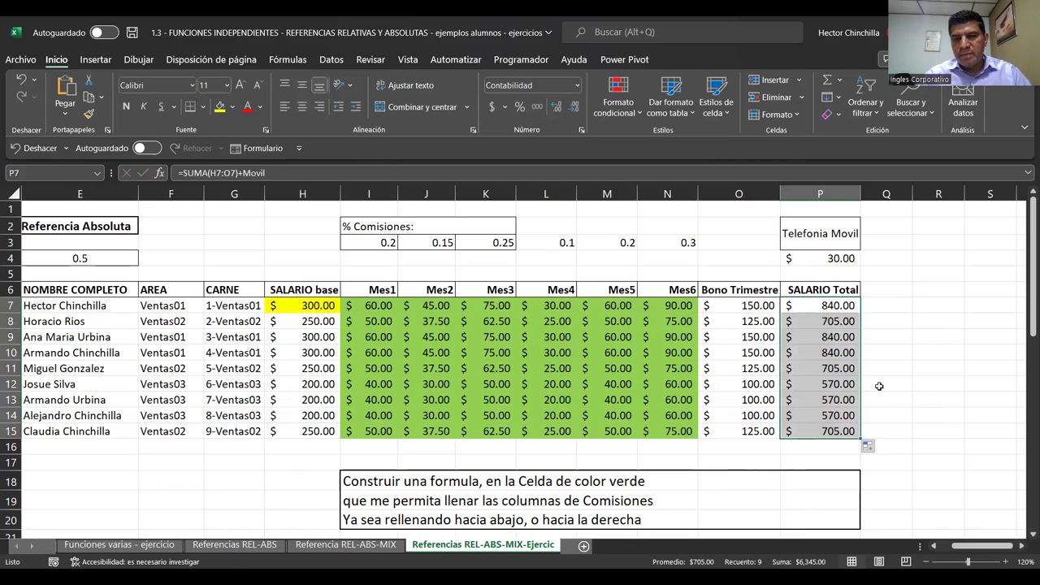
{"action": "left_click", "coordinate": [883, 396]}
{"action": "left_click_drag", "start_coordinate": [757, 341], "coordinate": [757, 369]}
{"action": "left_click", "coordinate": [667, 337]}
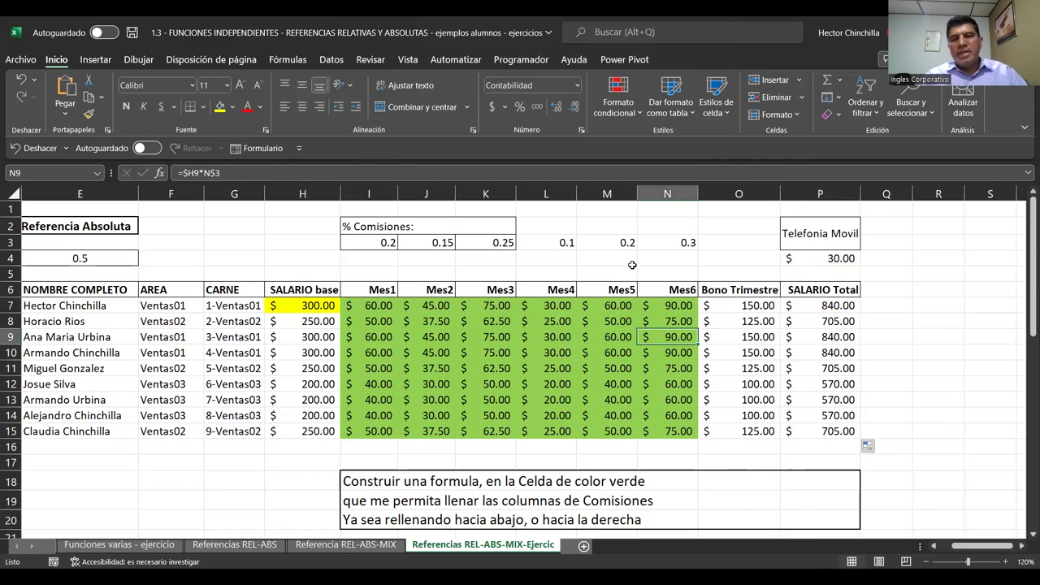
Delete the Mes6 and Mes5 columns.
{"action": "right_click", "coordinate": [680, 201]}
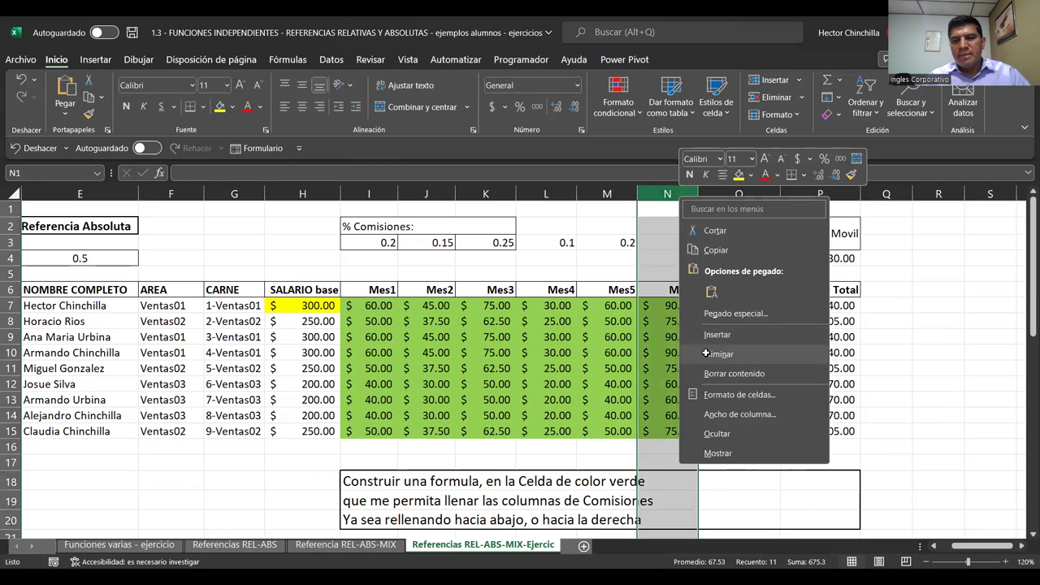
{"action": "left_click", "coordinate": [706, 353]}
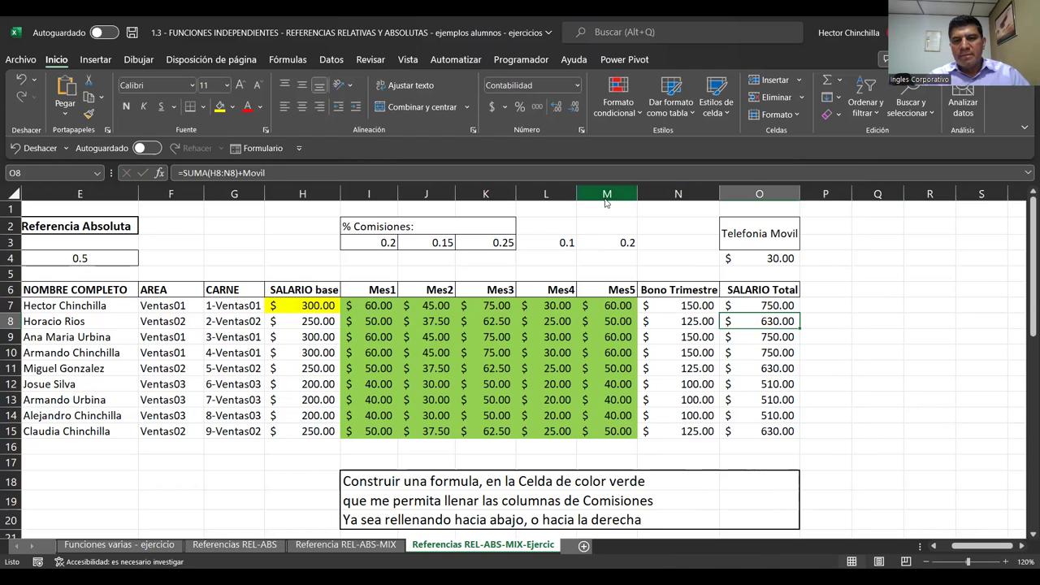
{"action": "right_click", "coordinate": [605, 201]}
{"action": "left_click", "coordinate": [635, 359]}
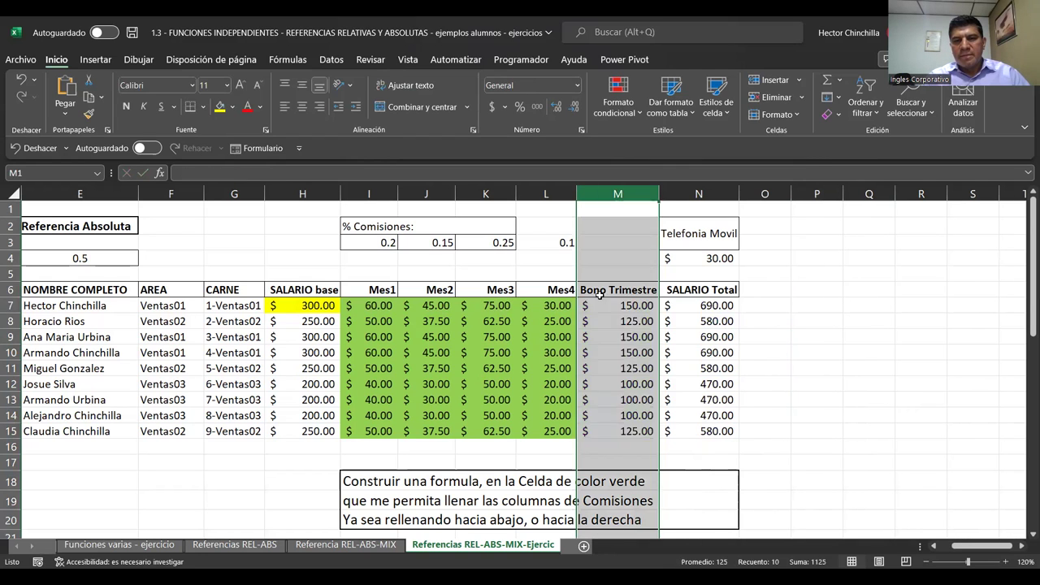
Insert two blank columns between Mes4 and Bono Trimestre.
{"action": "left_click", "coordinate": [613, 195]}
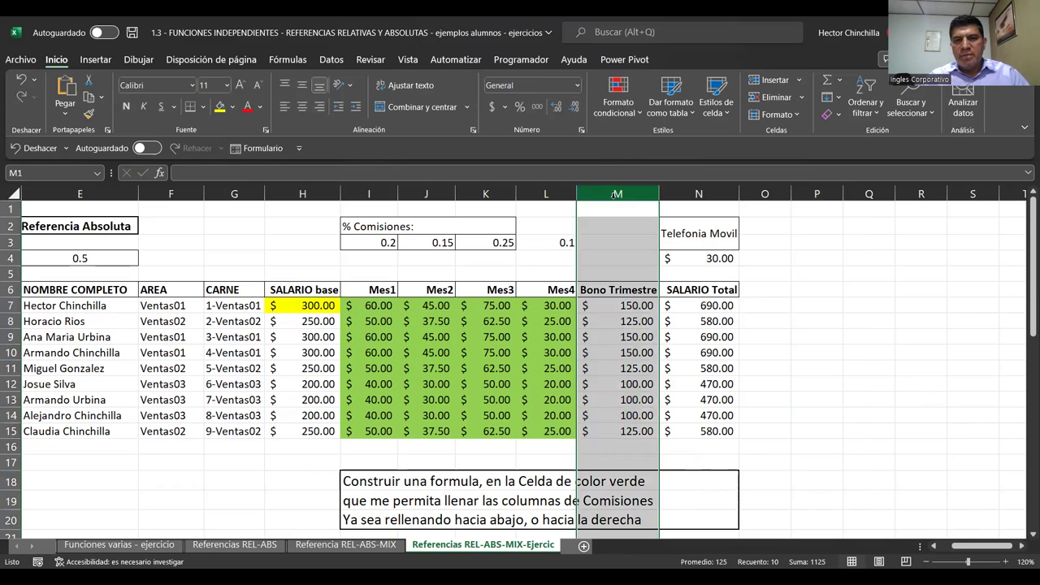
{"action": "key", "text": "shift+Right"}
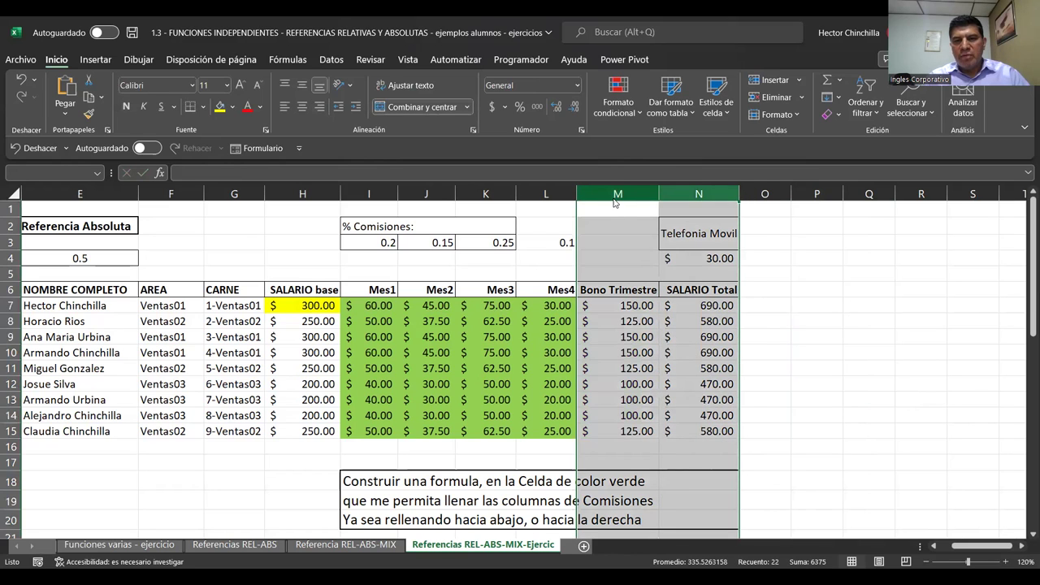
{"action": "right_click", "coordinate": [615, 203]}
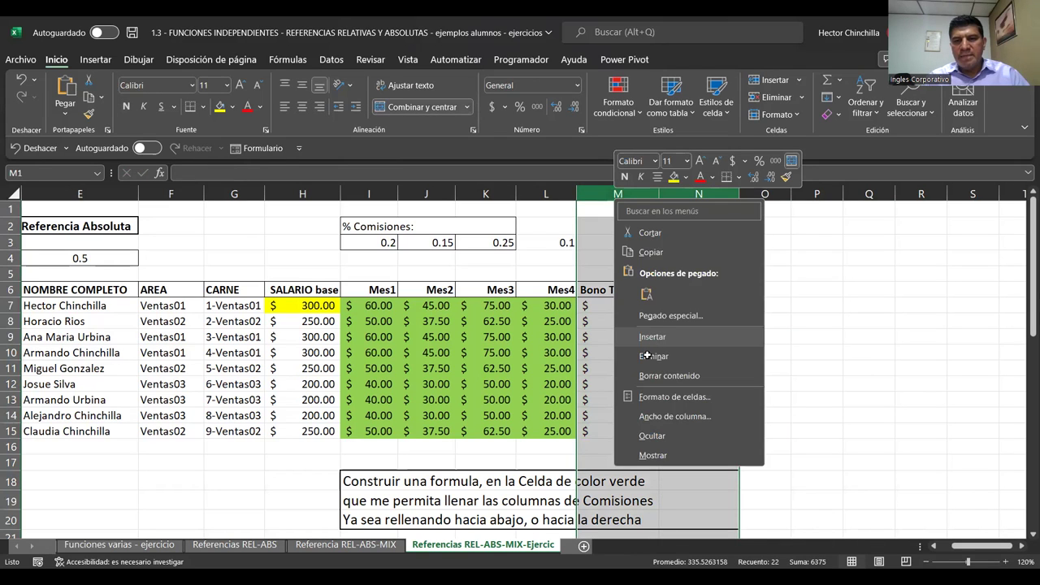
{"action": "left_click", "coordinate": [652, 337]}
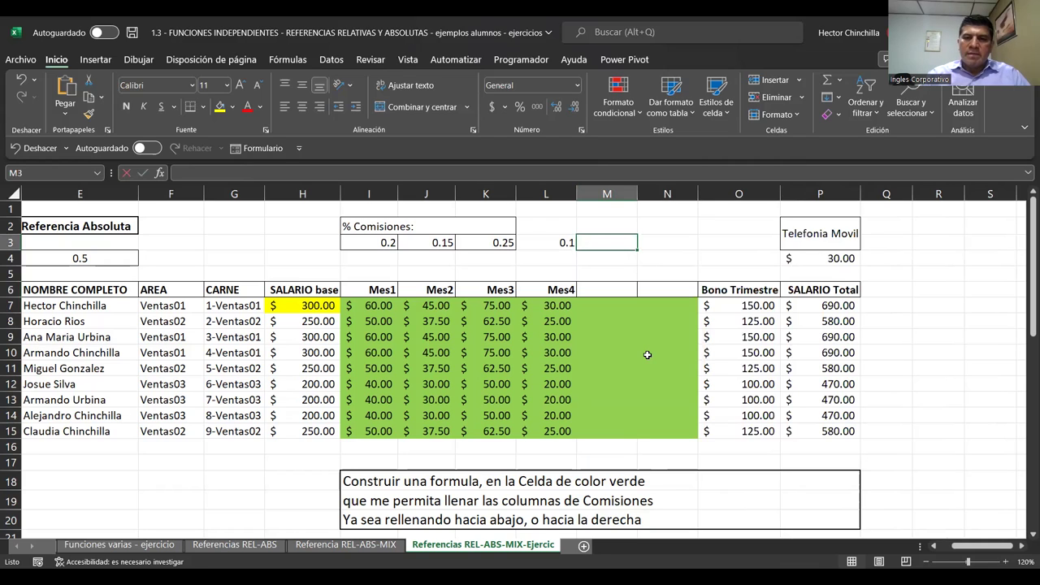
Enter commission rates 0.2 and 0.3 in the two new columns.
{"action": "type", "text": "0.2"}
{"action": "key", "text": "Tab"}
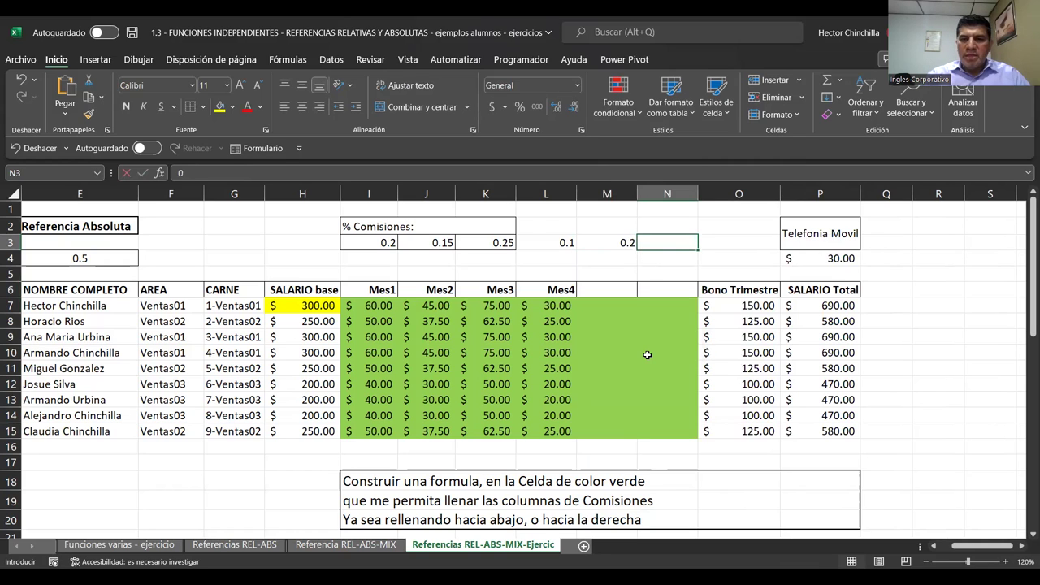
{"action": "type", "text": ".3"}
{"action": "key", "text": "Return"}
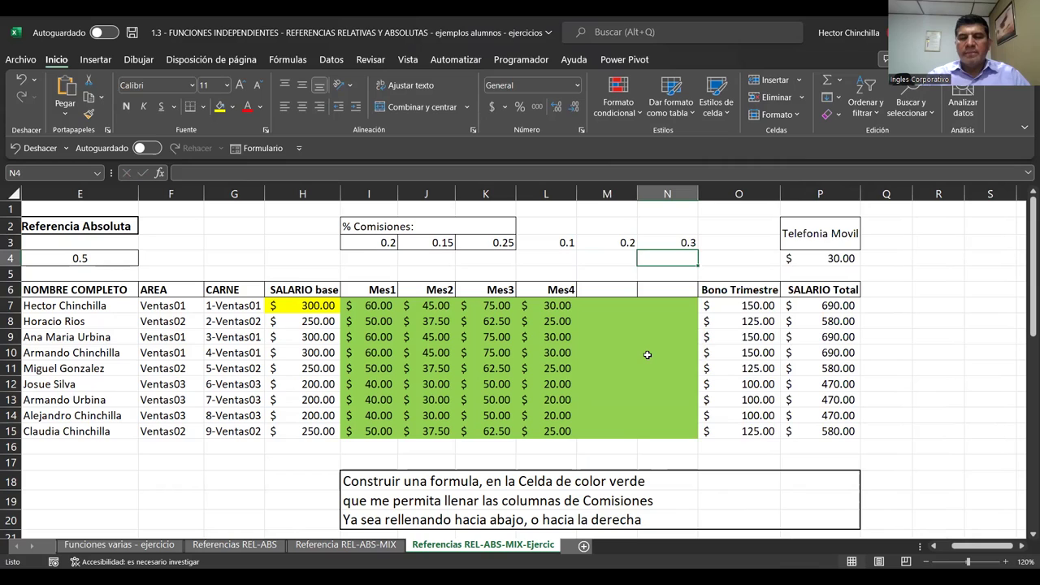
{"action": "key", "text": "Return"}
Copy L7's commission formula across to N7 and down to row 15.
{"action": "key", "text": "Down"}
{"action": "key", "text": "Down"}
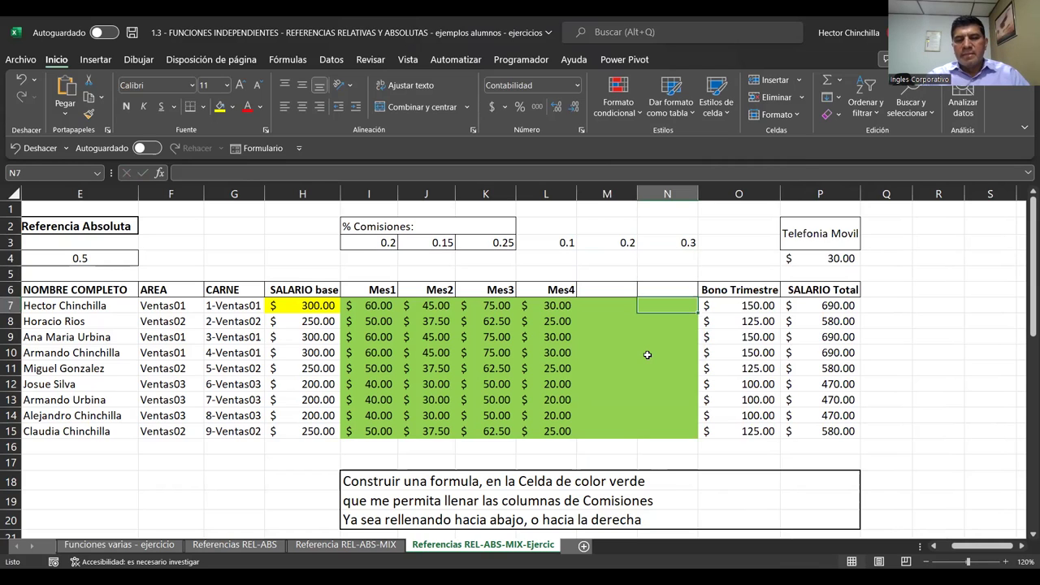
{"action": "key", "text": "Left"}
{"action": "key", "text": "Left"}
{"action": "left_click_drag", "start_coordinate": [577, 312], "coordinate": [690, 312]}
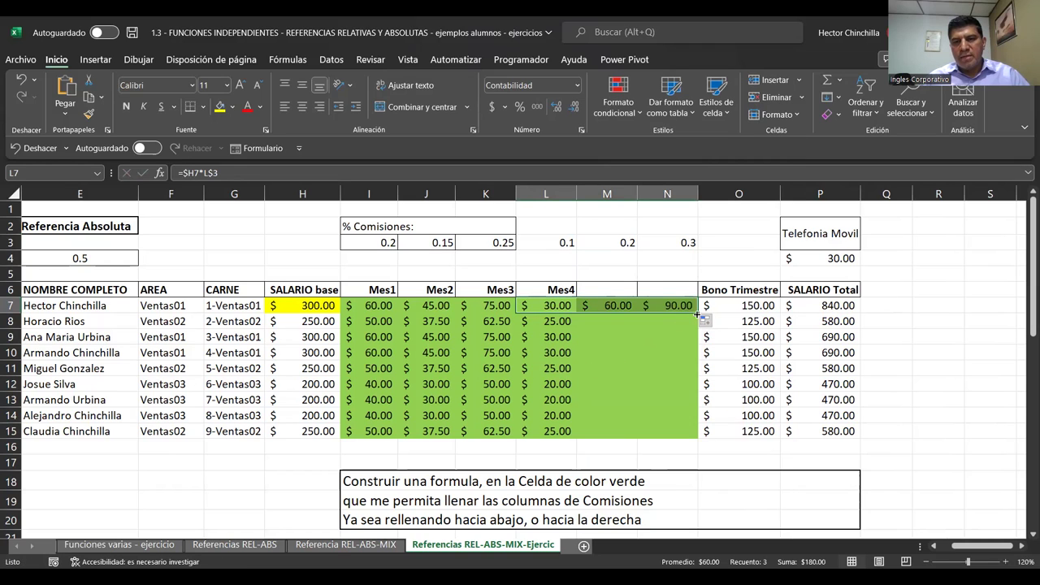
{"action": "left_click_drag", "start_coordinate": [697, 313], "coordinate": [695, 429]}
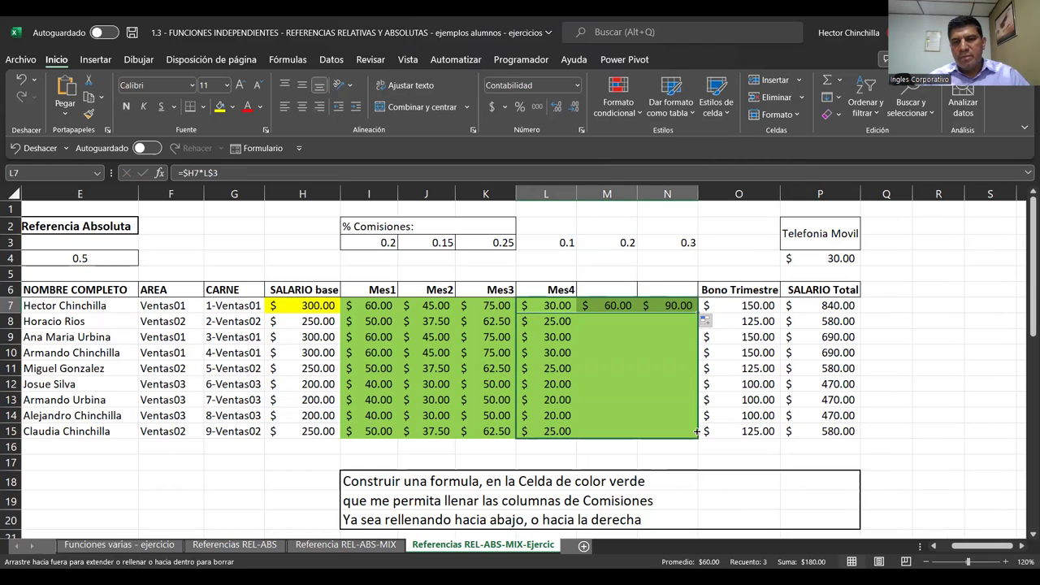
{"action": "left_click", "coordinate": [609, 334]}
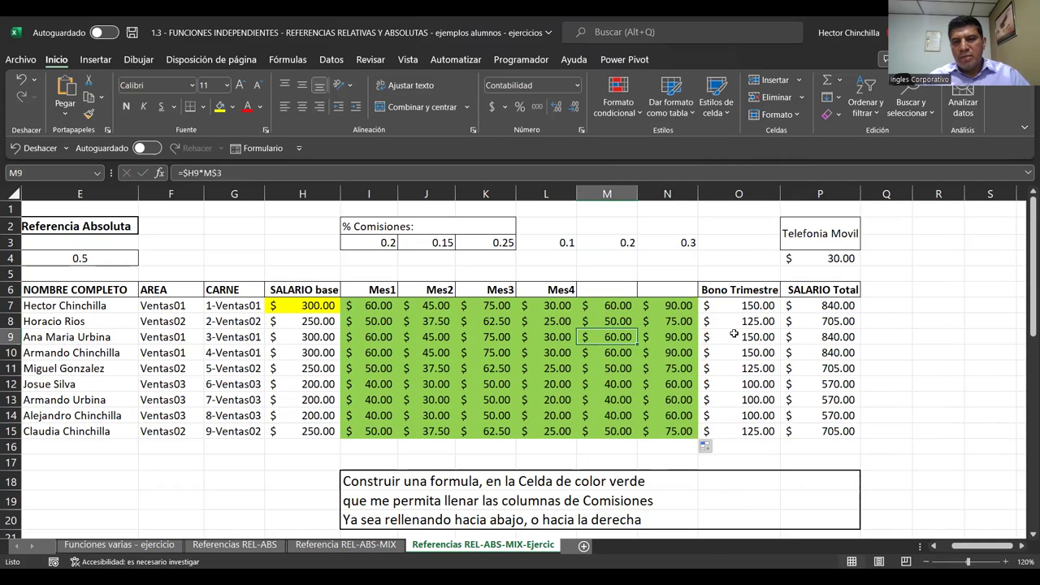
{"action": "left_click", "coordinate": [383, 273]}
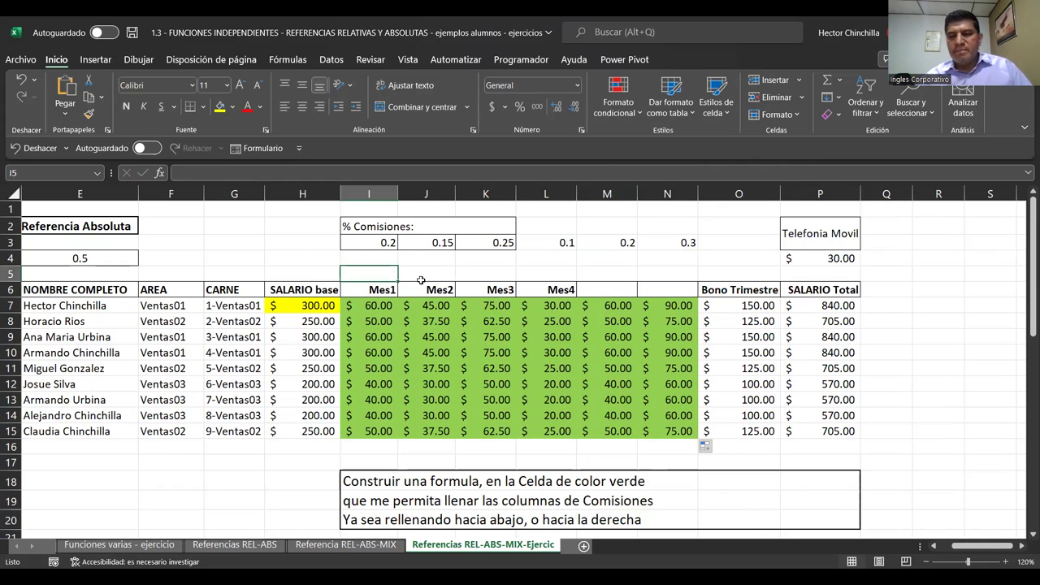
{"action": "left_click", "coordinate": [376, 308]}
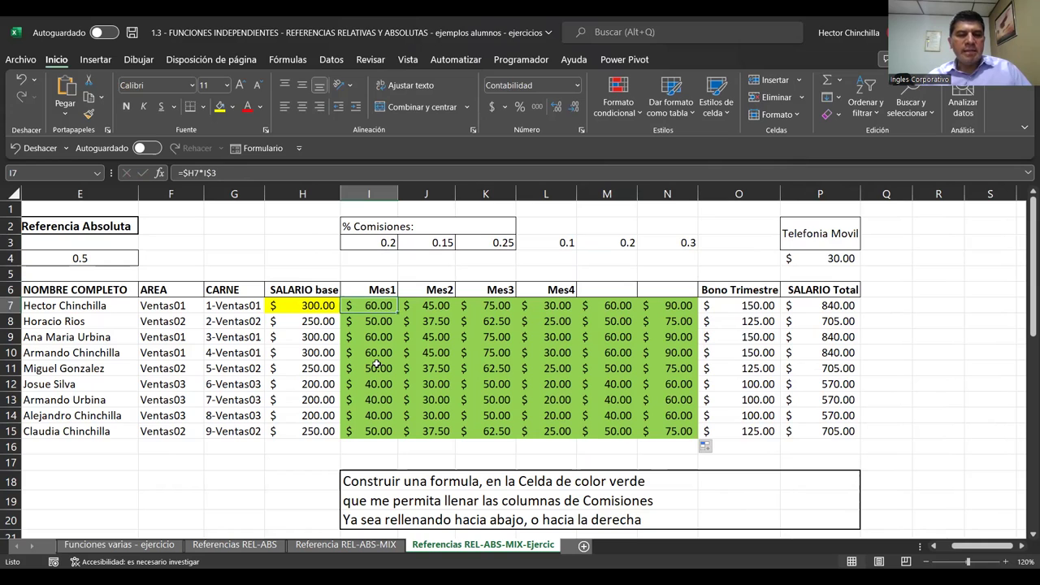
{"action": "left_click", "coordinate": [468, 369]}
{"action": "left_click", "coordinate": [421, 347]}
{"action": "key", "text": "Up"}
{"action": "key", "text": "Right"}
{"action": "key", "text": "Right"}
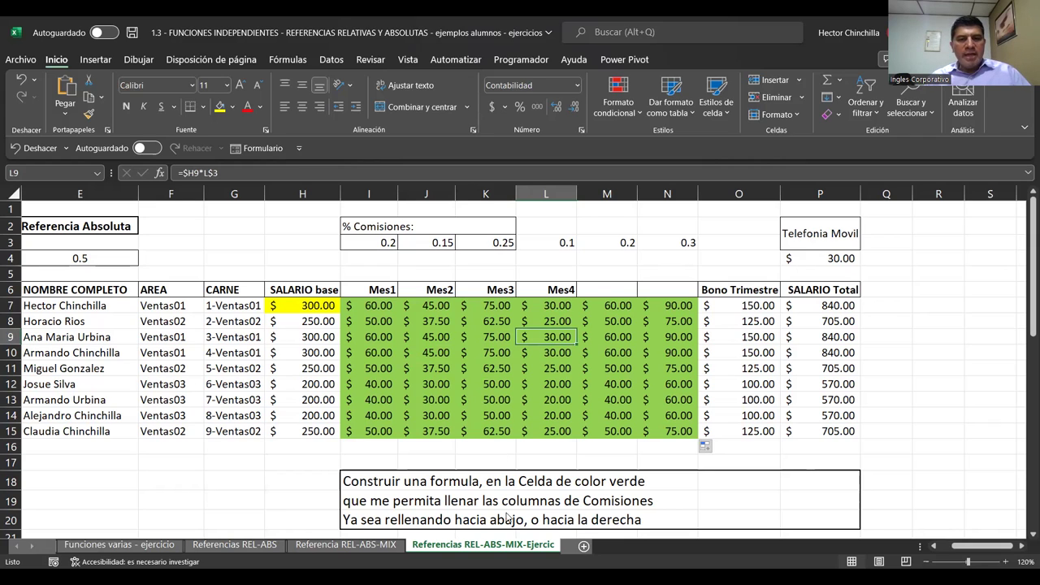
Move back to the first commission formula in I7.
{"action": "key", "text": "Up"}
{"action": "key", "text": "Up"}
{"action": "key", "text": "Left"}
{"action": "key", "text": "Left"}
{"action": "key", "text": "Left"}
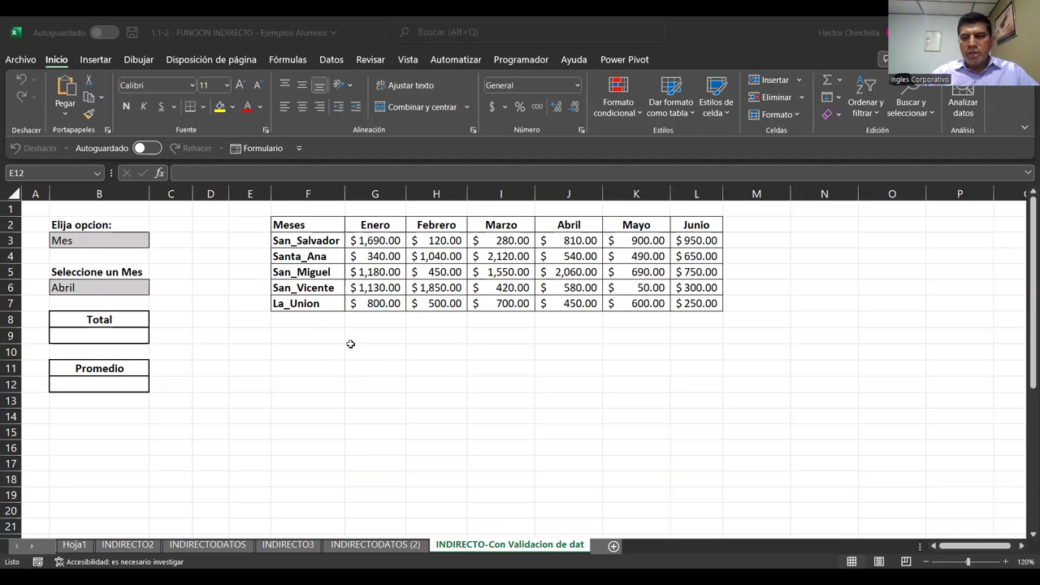
{"action": "left_click", "coordinate": [277, 333]}
{"action": "left_click", "coordinate": [227, 313]}
{"action": "key", "text": "Up"}
{"action": "key", "text": "Left"}
{"action": "key", "text": "Left"}
{"action": "key", "text": "Up"}
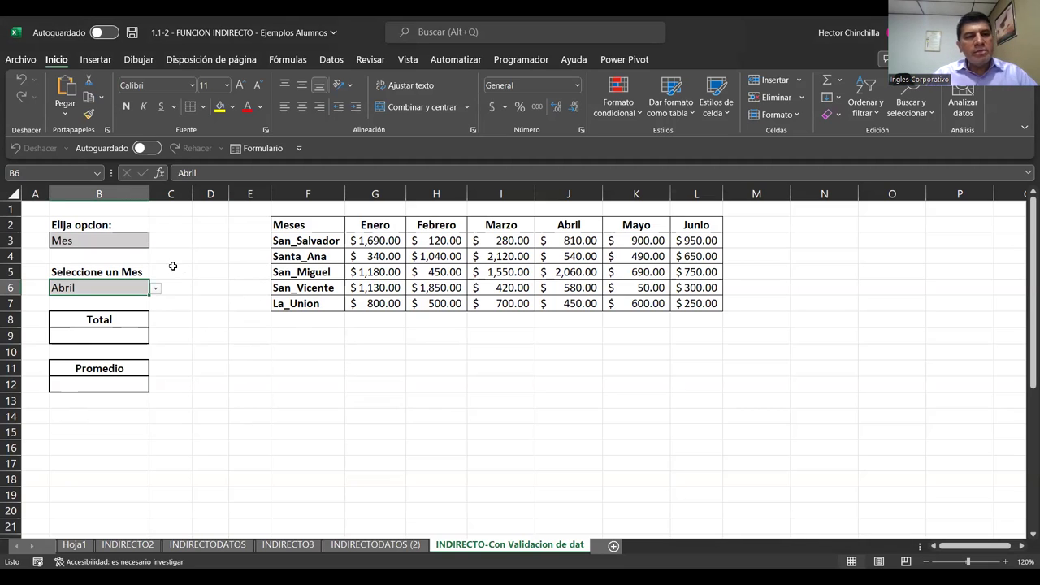
{"action": "left_click", "coordinate": [124, 243]}
{"action": "left_click", "coordinate": [126, 286]}
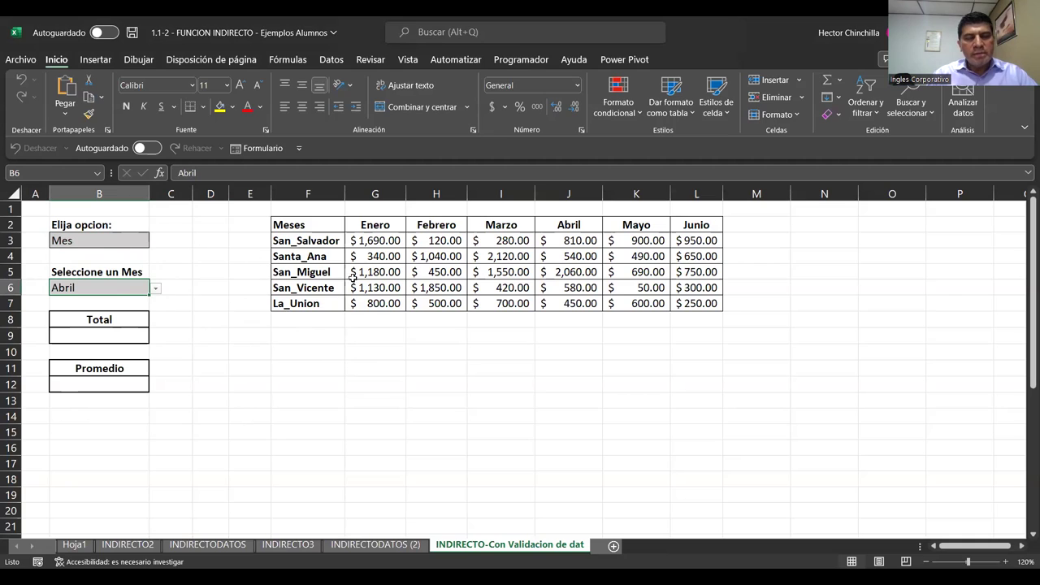
{"action": "left_click", "coordinate": [114, 237]}
{"action": "left_click", "coordinate": [154, 242]}
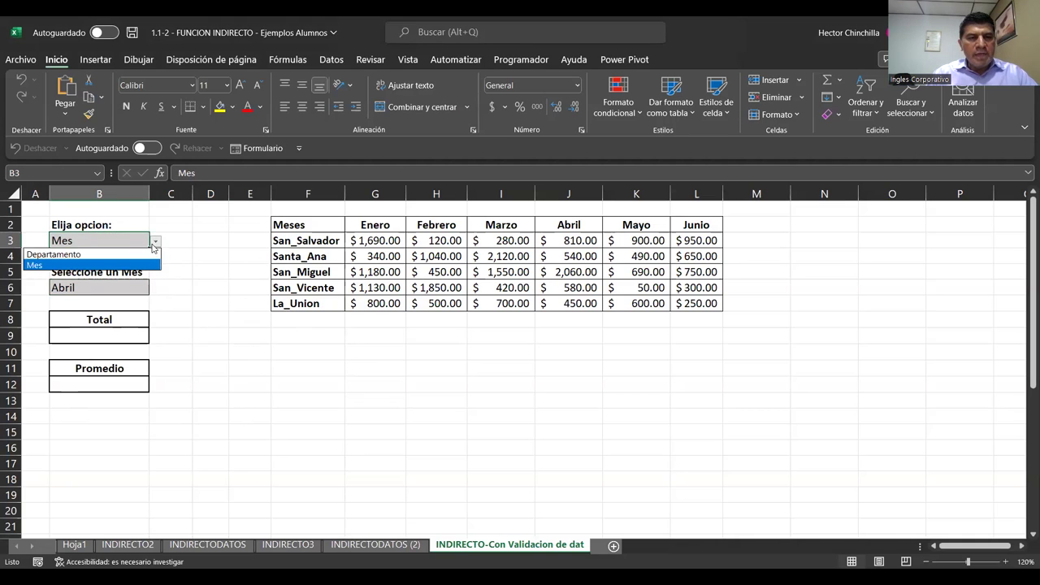
{"action": "left_click", "coordinate": [114, 264]}
{"action": "left_click", "coordinate": [123, 285]}
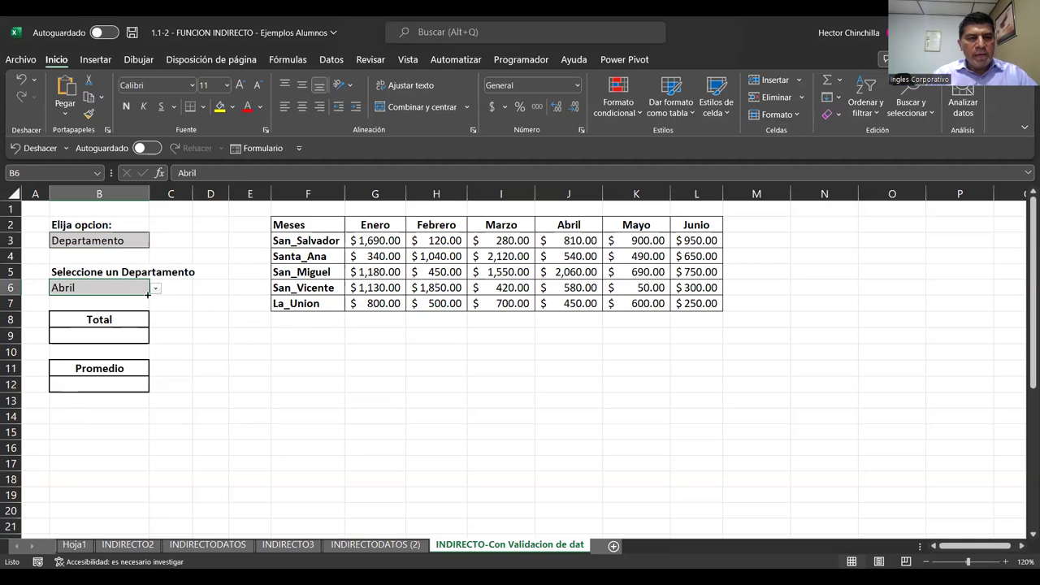
{"action": "left_click", "coordinate": [155, 288]}
{"action": "left_click", "coordinate": [112, 335]}
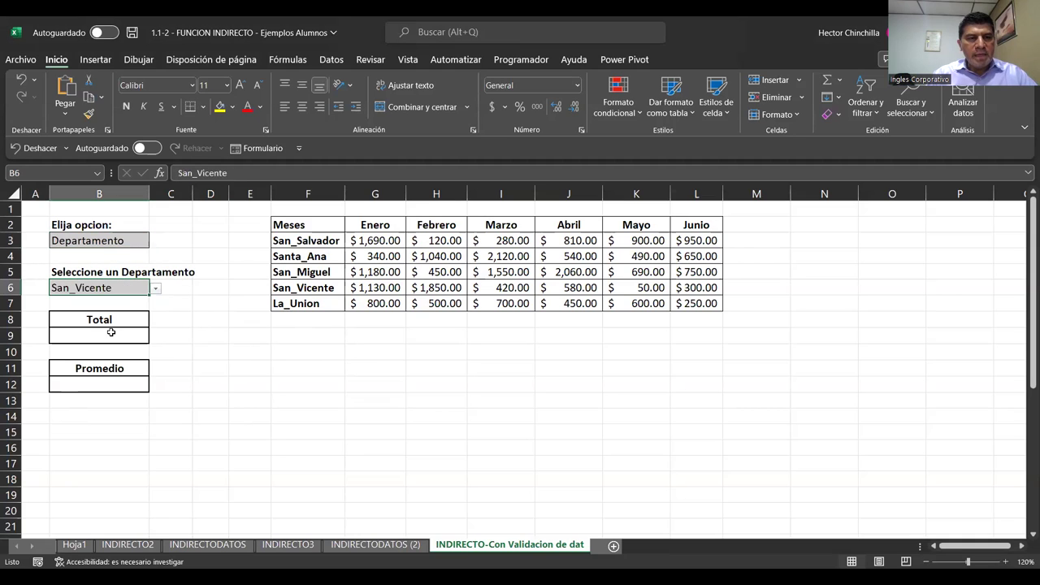
{"action": "left_click", "coordinate": [130, 241]}
{"action": "left_click", "coordinate": [154, 242]}
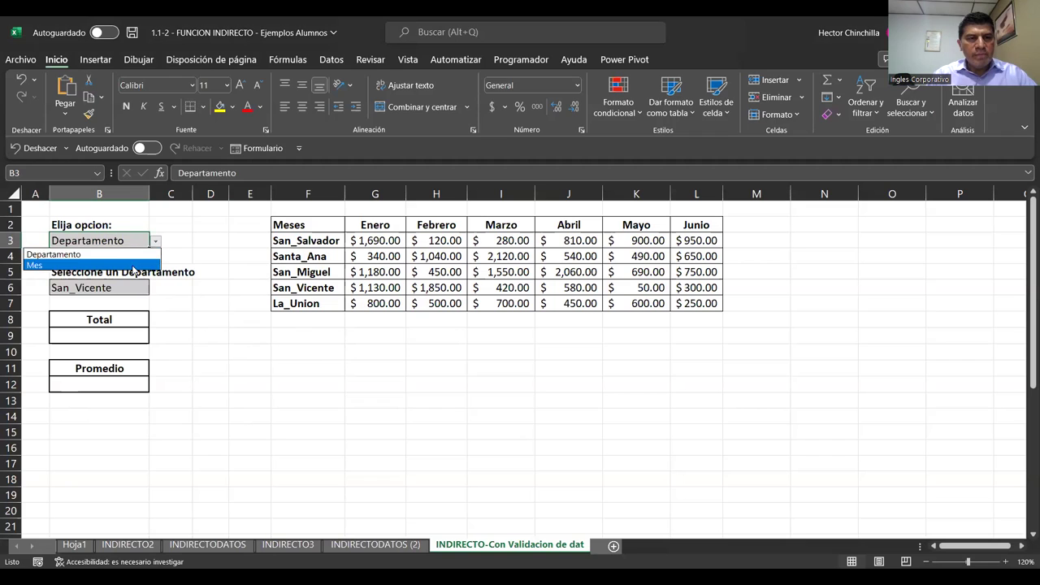
{"action": "left_click", "coordinate": [132, 266]}
{"action": "left_click", "coordinate": [126, 288]}
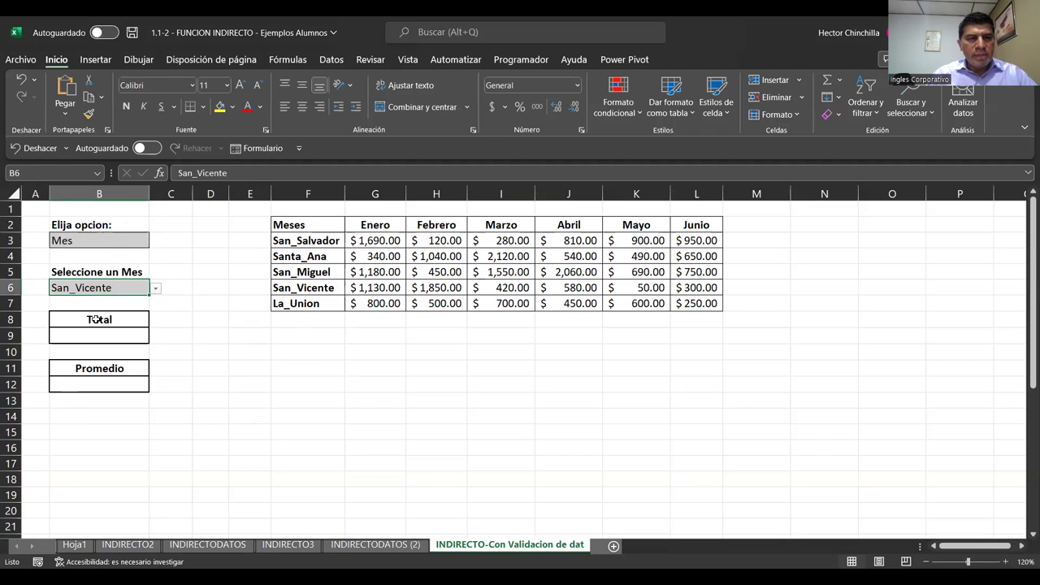
{"action": "left_click", "coordinate": [157, 289]}
{"action": "left_click", "coordinate": [112, 333]}
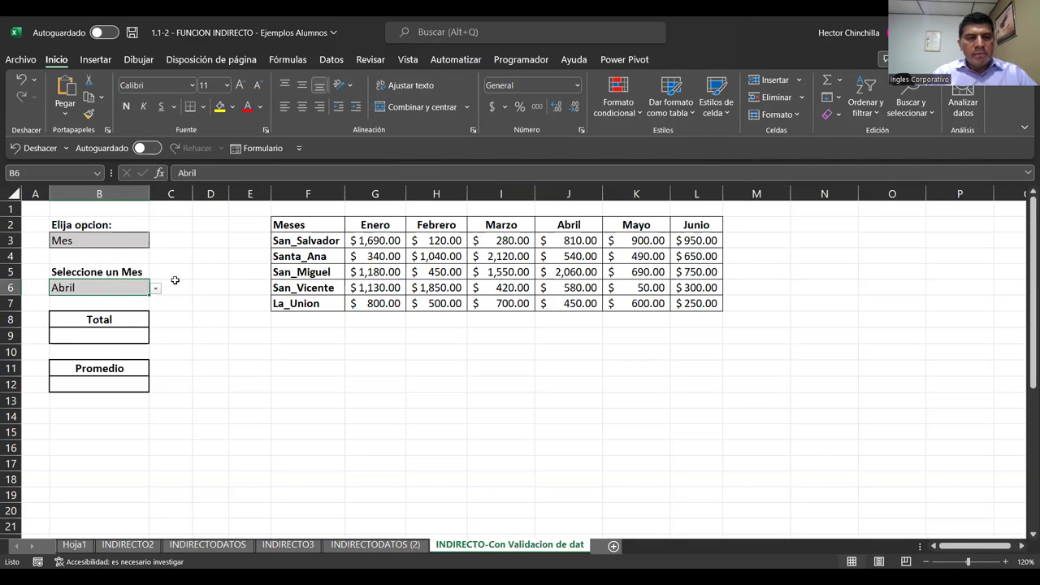
Inspect the January sales figures and the San_Salvador and Santa_Ana rows.
{"action": "left_click", "coordinate": [346, 258]}
{"action": "key", "text": "Up"}
{"action": "key", "text": "Down"}
{"action": "key", "text": "Up"}
{"action": "key", "text": "Down"}
{"action": "key", "text": "Up"}
{"action": "key", "text": "Down"}
{"action": "key", "text": "Up"}
{"action": "key", "text": "Down"}
{"action": "key", "text": "Up"}
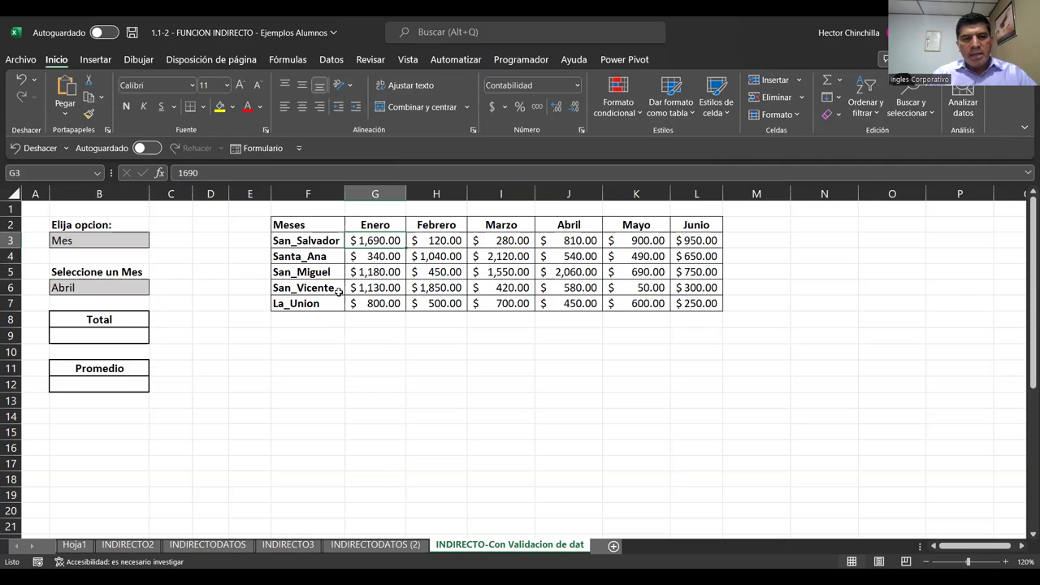
{"action": "left_click", "coordinate": [320, 242]}
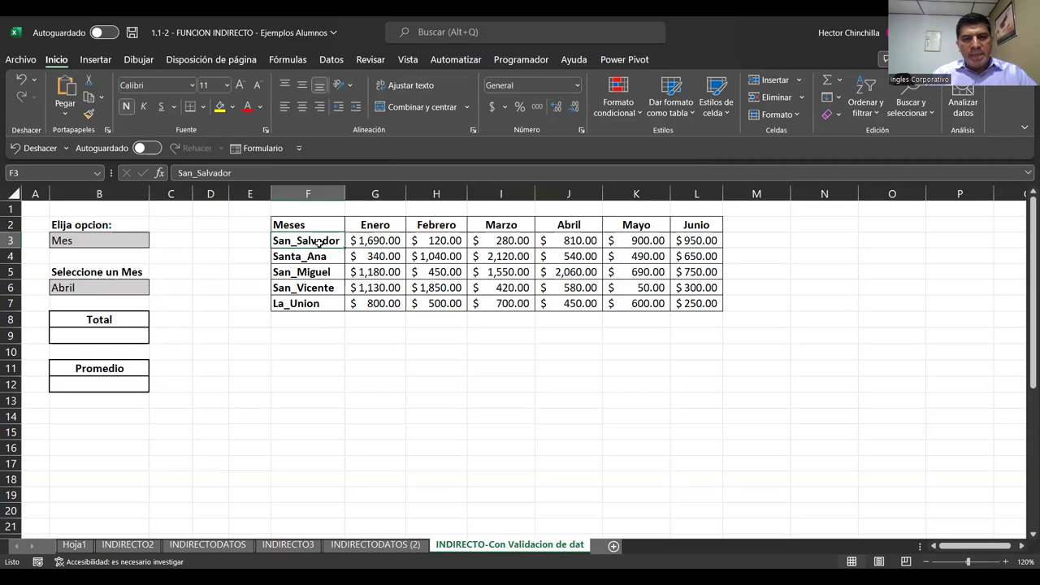
{"action": "left_click", "coordinate": [389, 228]}
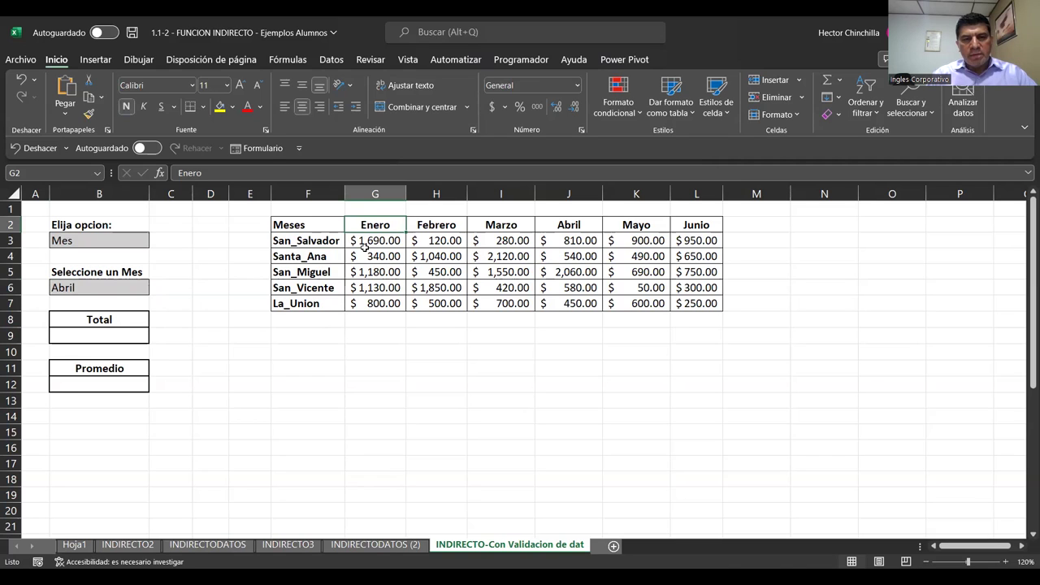
{"action": "left_click_drag", "start_coordinate": [327, 242], "coordinate": [696, 241]}
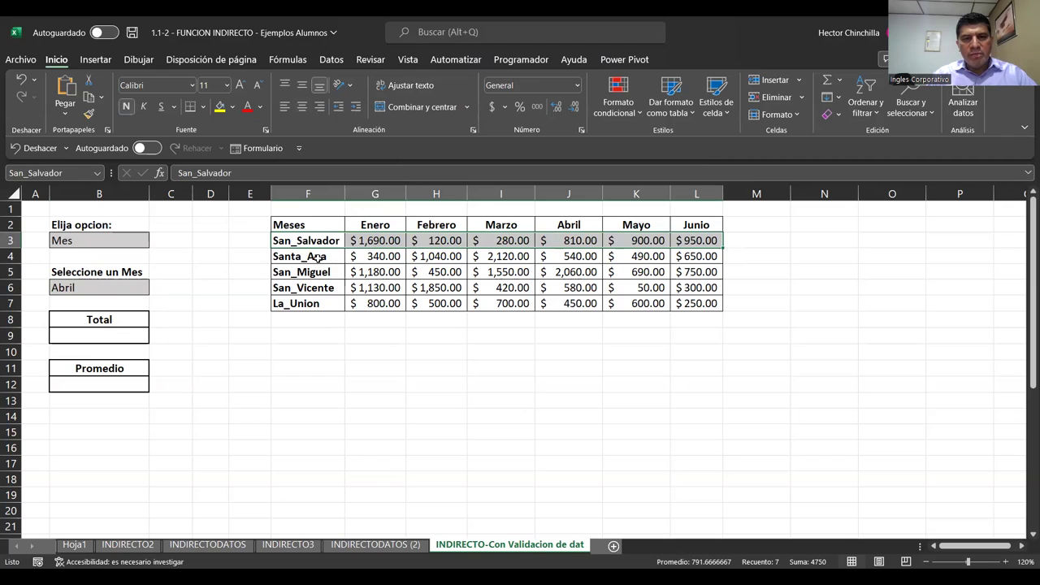
{"action": "left_click_drag", "start_coordinate": [305, 258], "coordinate": [685, 264]}
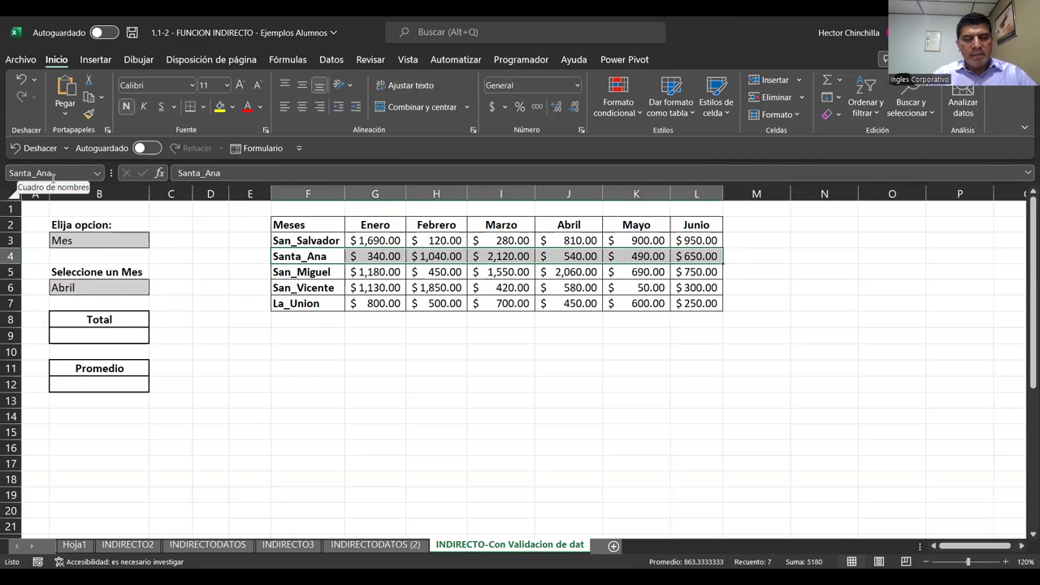
Show the Fórmulas tools and select G2:L7, the Enero to Junio headers and sales.
{"action": "left_click", "coordinate": [375, 303]}
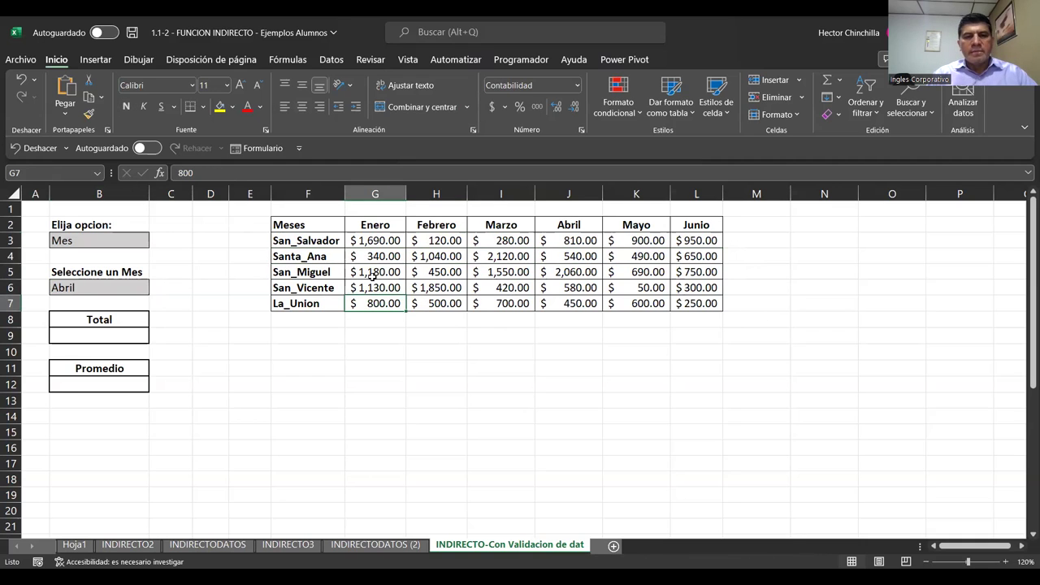
{"action": "left_click", "coordinate": [373, 244]}
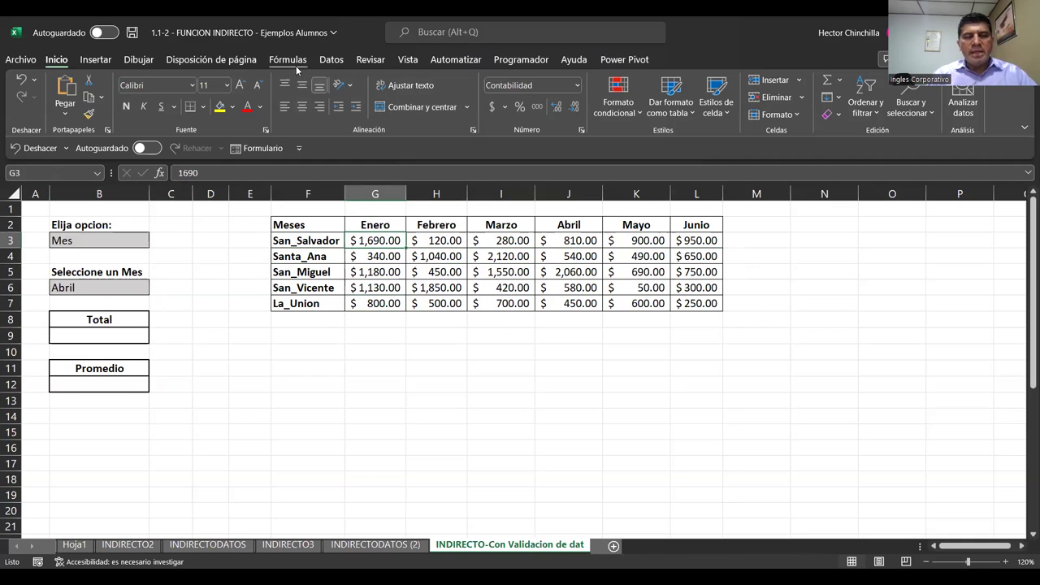
{"action": "left_click", "coordinate": [289, 60]}
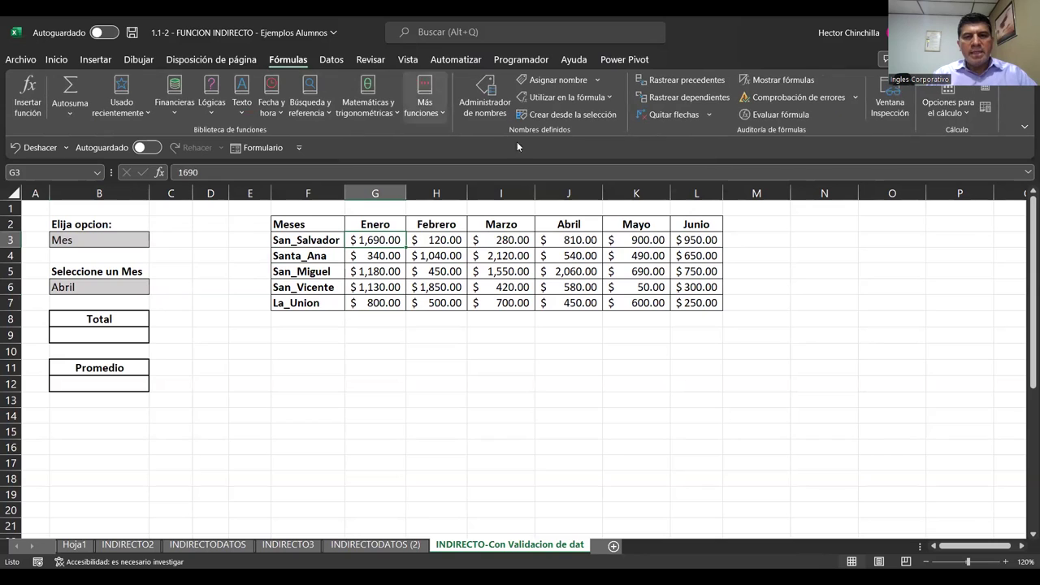
{"action": "left_click", "coordinate": [387, 340]}
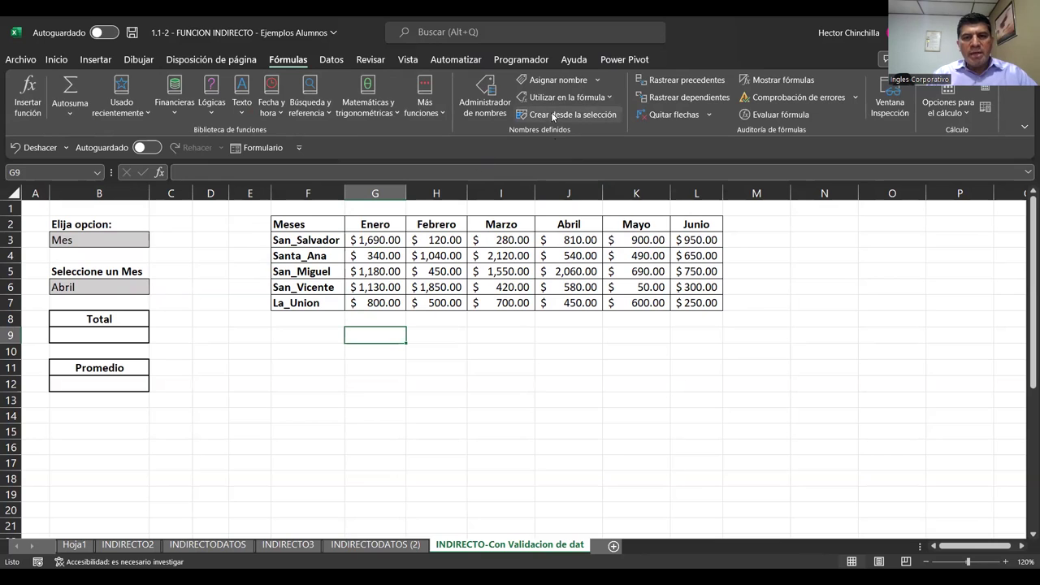
{"action": "mouse_move", "coordinate": [381, 225]}
{"action": "left_mouse_down"}
{"action": "mouse_move", "coordinate": [681, 232]}
{"action": "mouse_move", "coordinate": [686, 303]}
{"action": "left_mouse_up"}
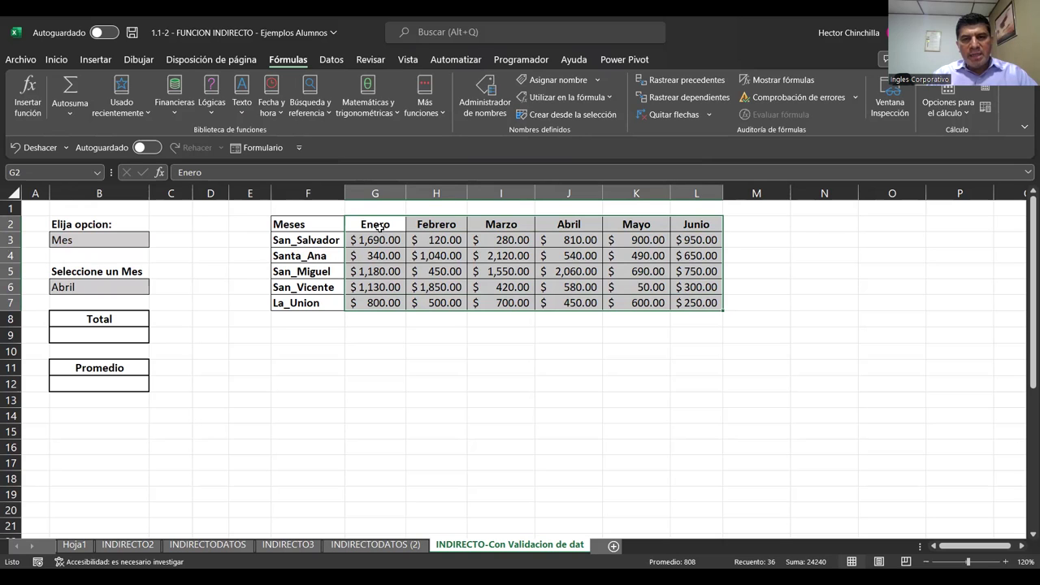
Create month and city names from the table headers with Crear nombres desde la selección.
{"action": "left_click", "coordinate": [563, 117]}
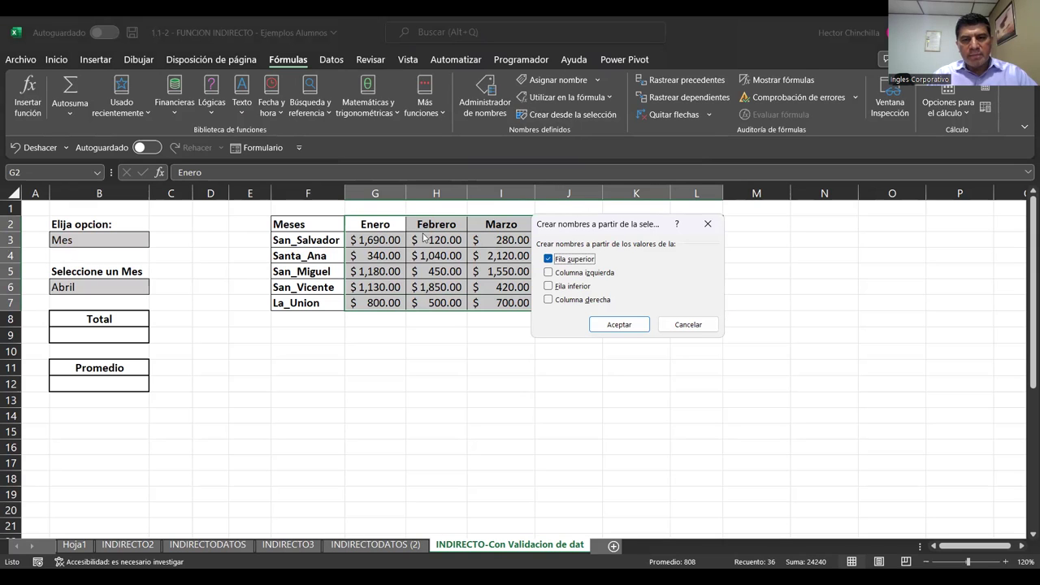
{"action": "left_click", "coordinate": [676, 327]}
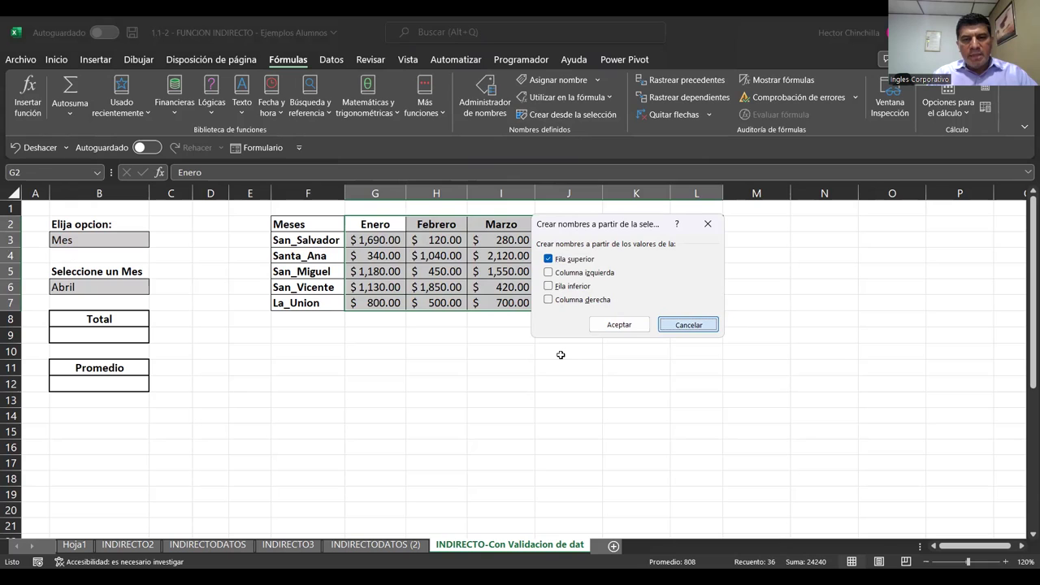
{"action": "key", "text": "Escape"}
{"action": "left_click", "coordinate": [436, 384]}
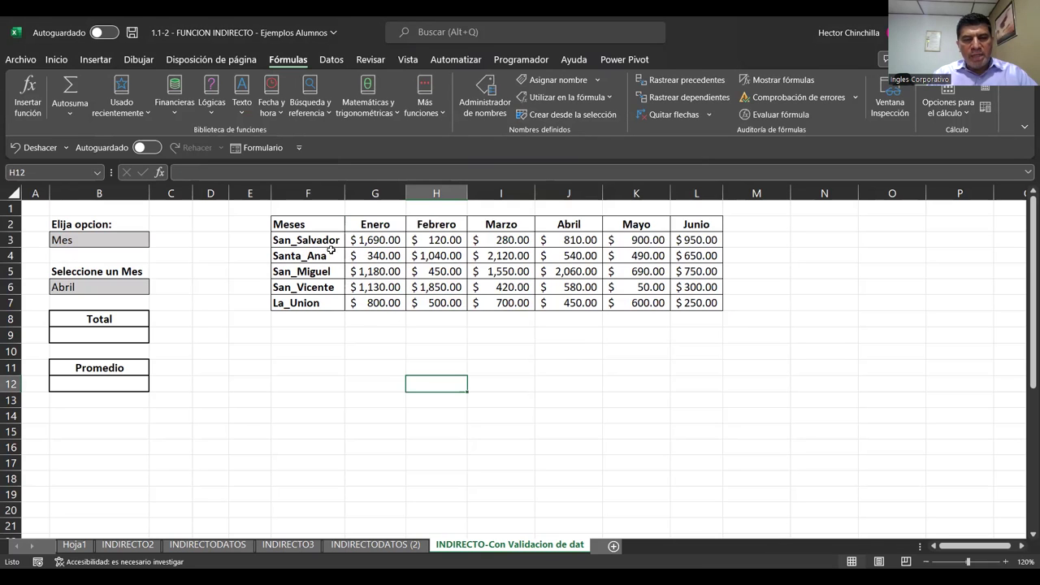
{"action": "mouse_move", "coordinate": [302, 241]}
{"action": "left_mouse_down"}
{"action": "mouse_move", "coordinate": [654, 284]}
{"action": "mouse_move", "coordinate": [696, 302]}
{"action": "left_mouse_up"}
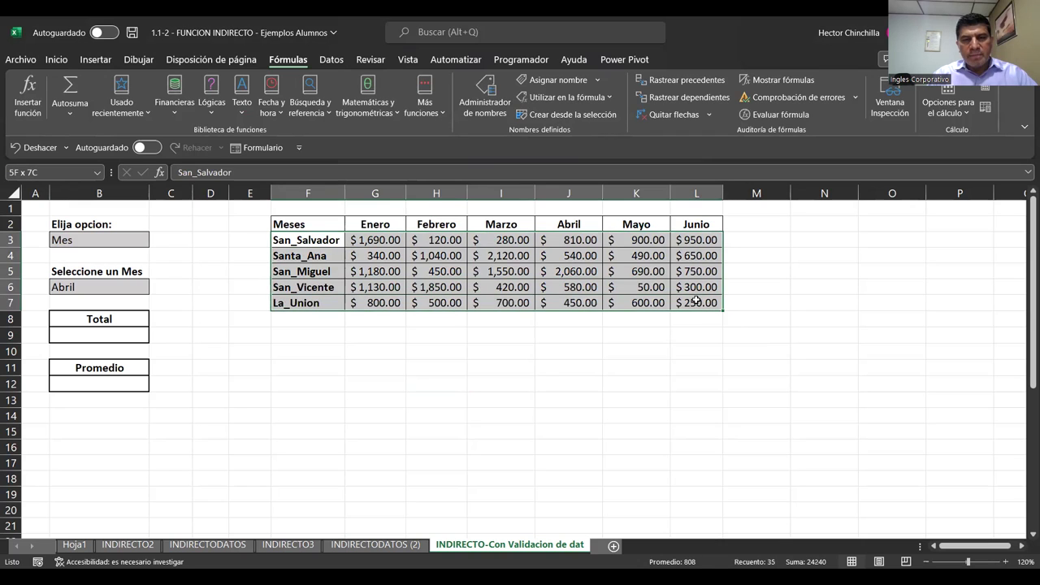
{"action": "left_click", "coordinate": [541, 115]}
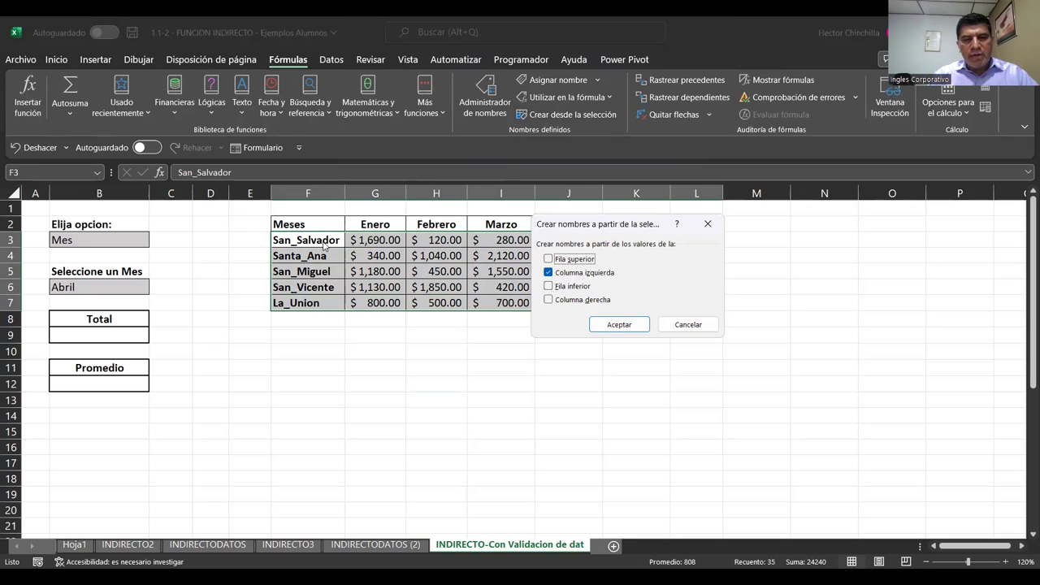
{"action": "key", "text": "Tab"}
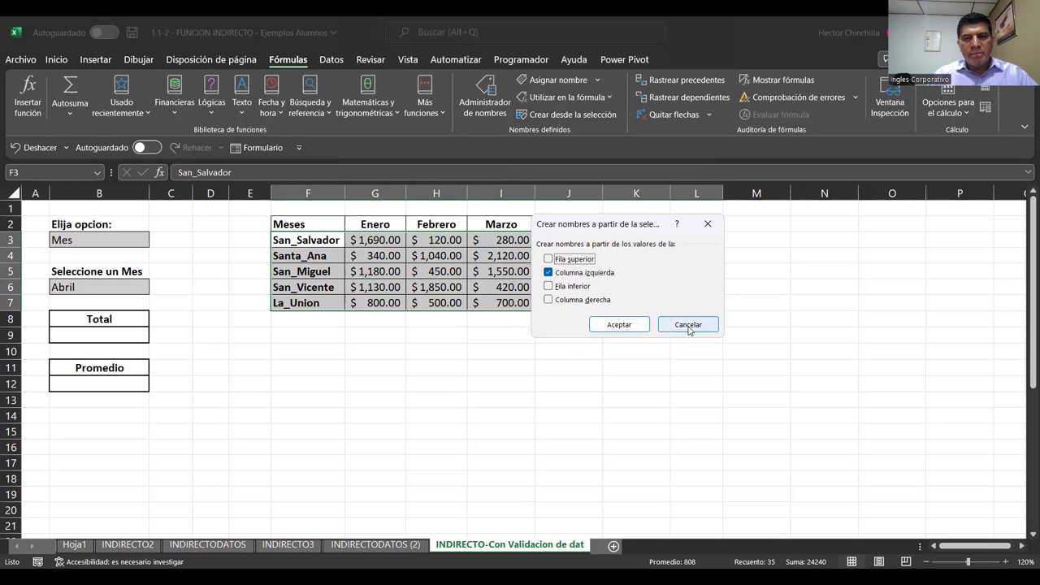
{"action": "key", "text": "Return"}
{"action": "left_click", "coordinate": [510, 379]}
Select G2:G7 to confirm the Enero column is named Enero.
{"action": "left_click", "coordinate": [438, 368]}
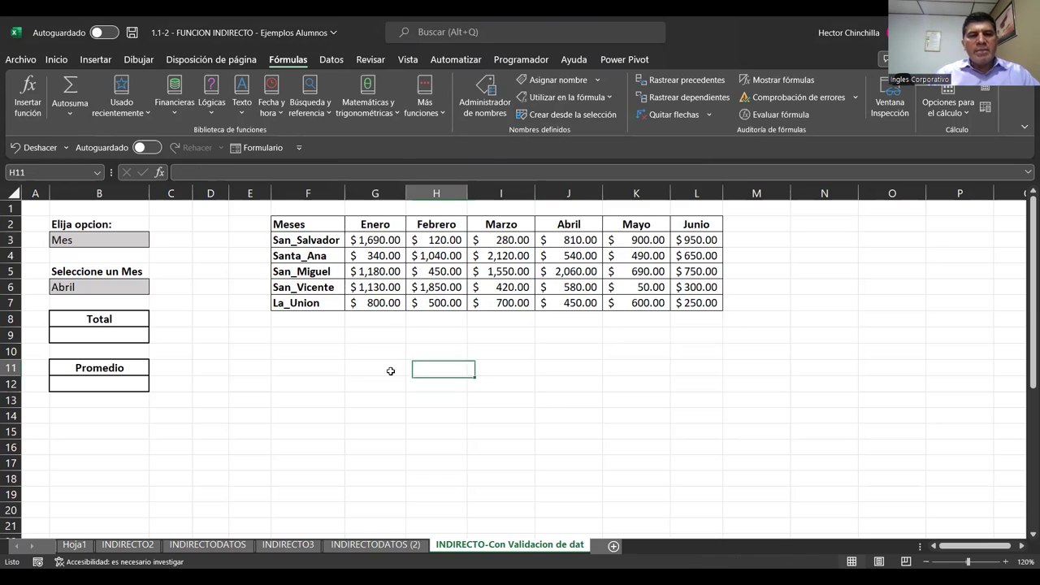
{"action": "left_click", "coordinate": [337, 383]}
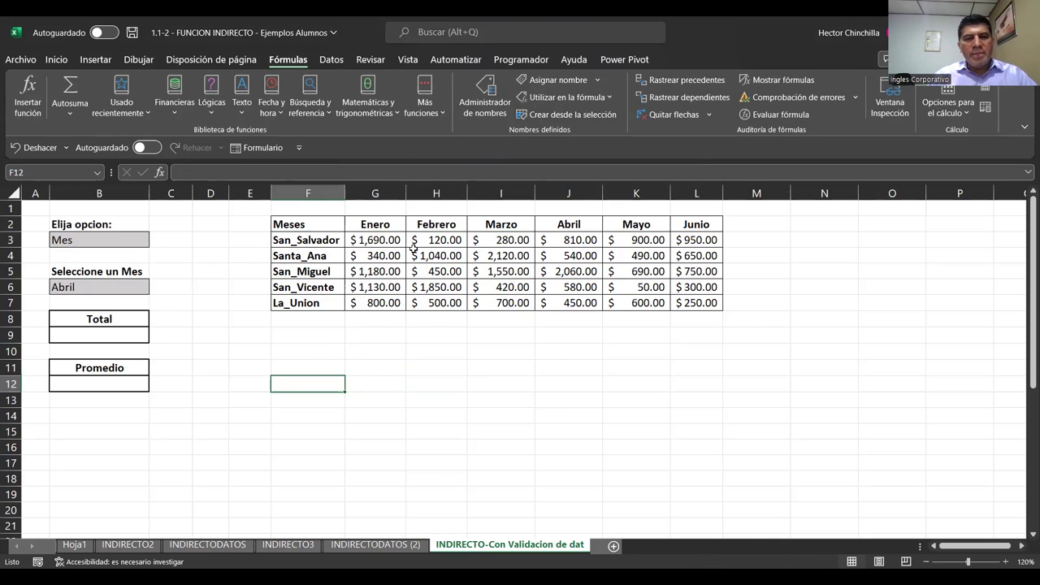
{"action": "left_click_drag", "start_coordinate": [378, 227], "coordinate": [381, 305]}
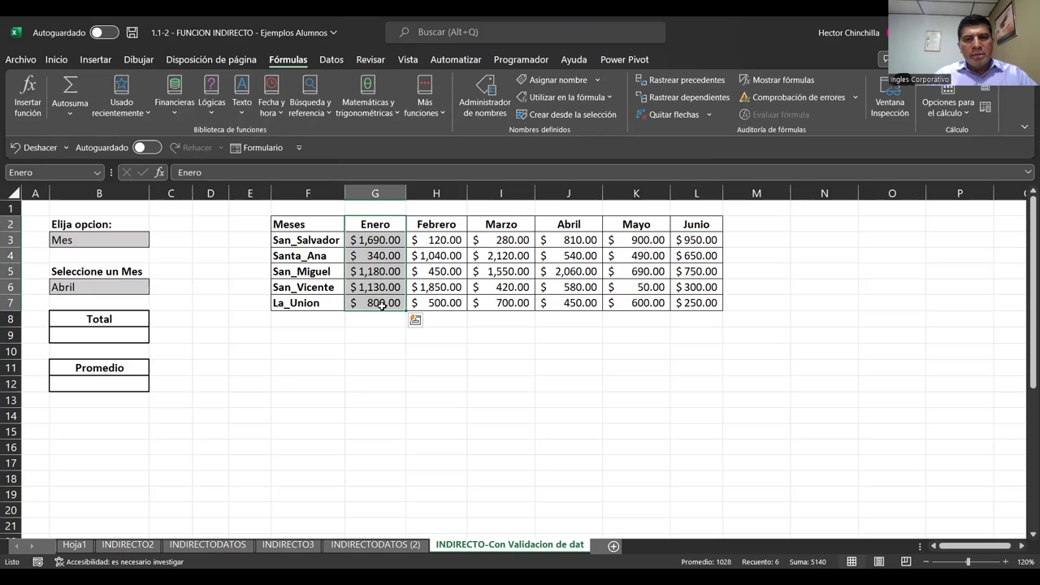
{"action": "left_click", "coordinate": [571, 87]}
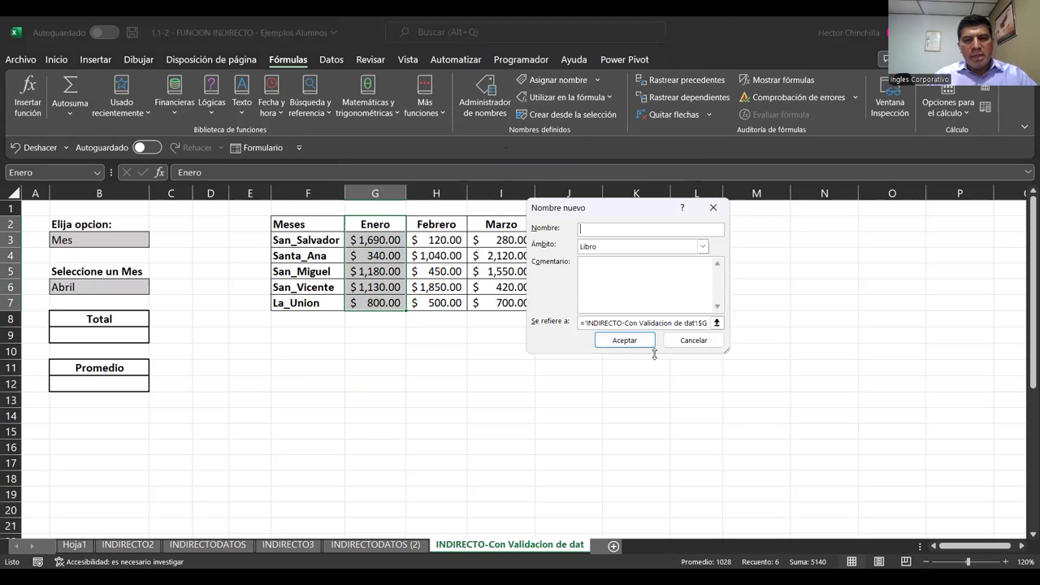
{"action": "key", "text": "Escape"}
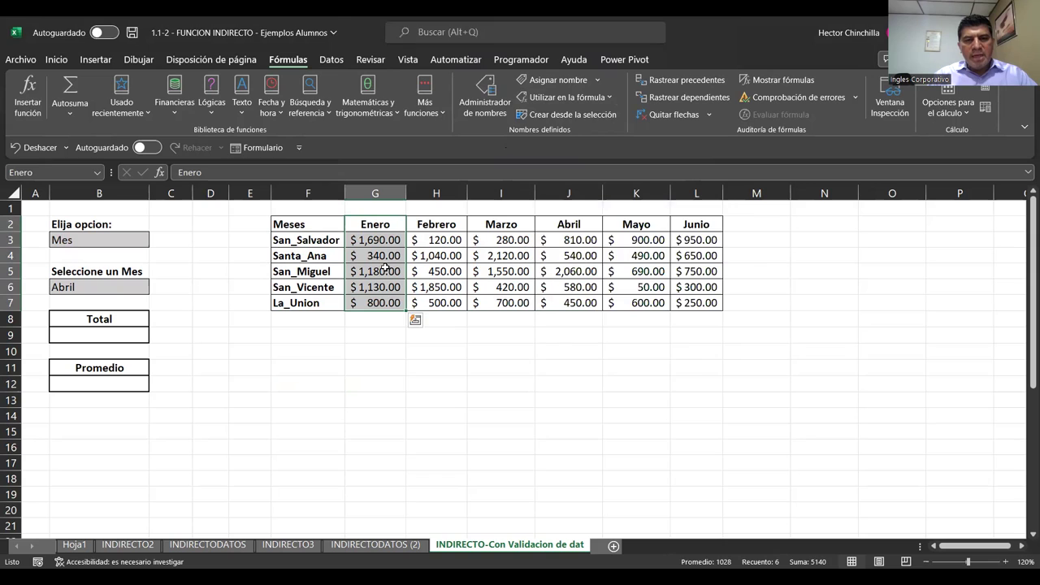
{"action": "left_click", "coordinate": [375, 272]}
{"action": "left_click", "coordinate": [365, 227]}
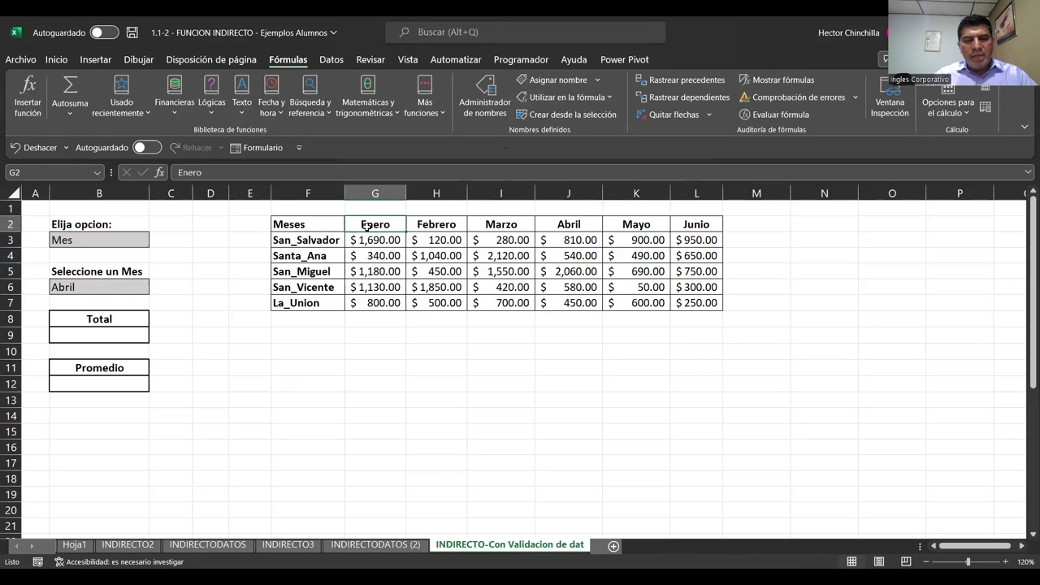
{"action": "left_click", "coordinate": [378, 270]}
{"action": "left_click", "coordinate": [365, 228]}
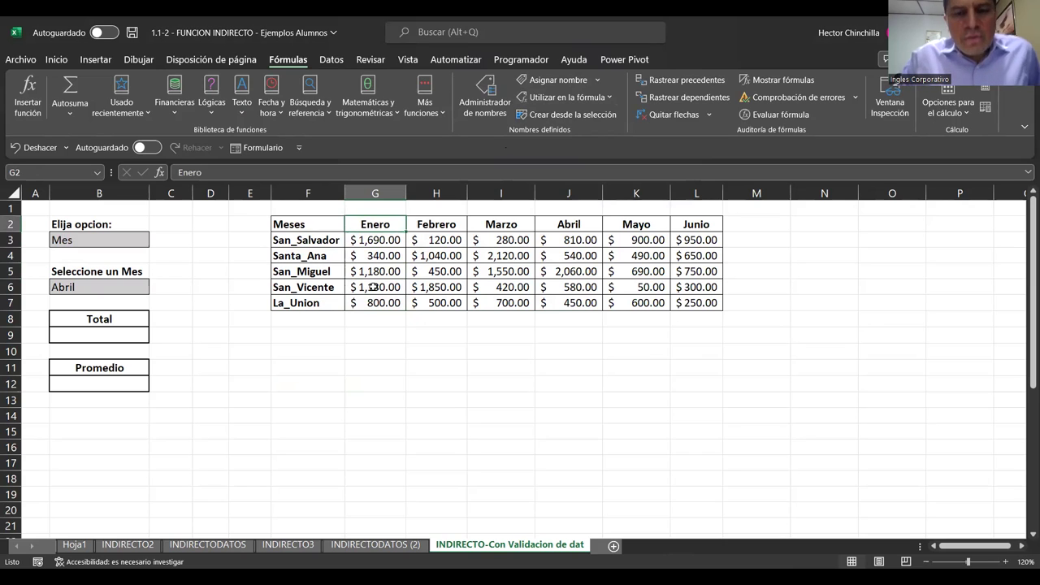
{"action": "key", "text": "Down"}
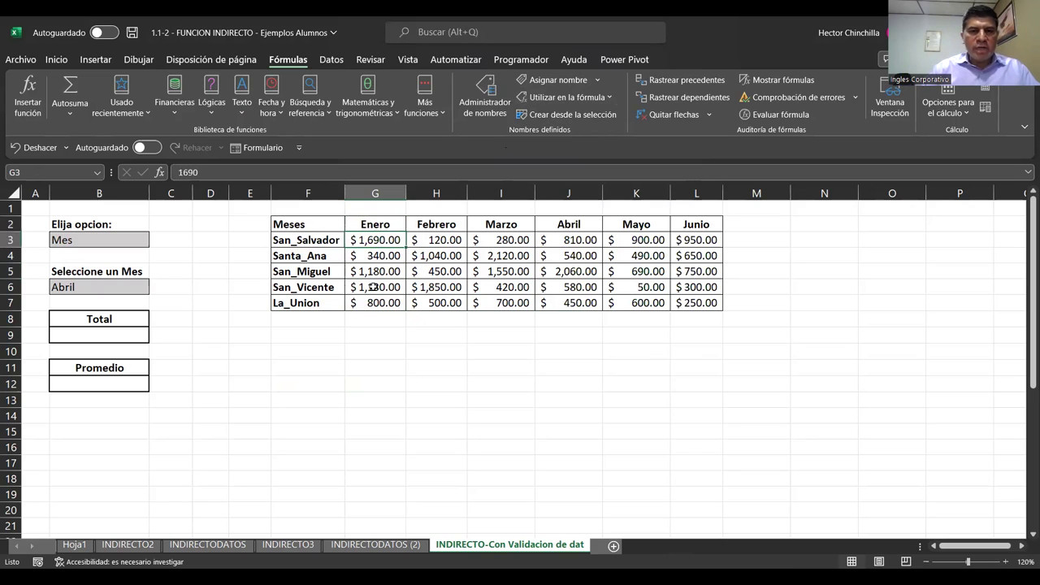
{"action": "key", "text": "Up"}
{"action": "key", "text": "Left"}
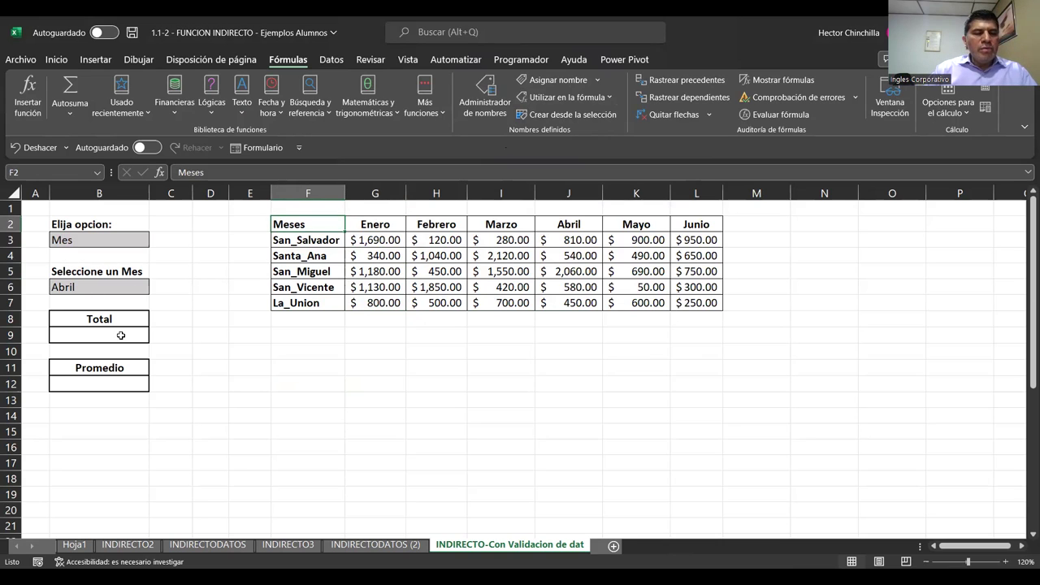
{"action": "left_click", "coordinate": [120, 336]}
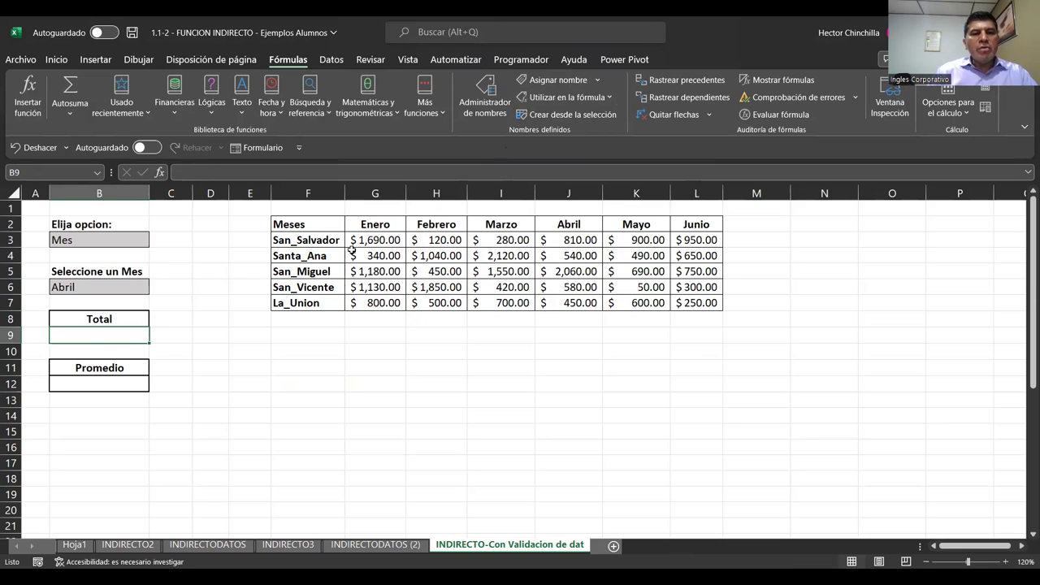
{"action": "left_click", "coordinate": [101, 388]}
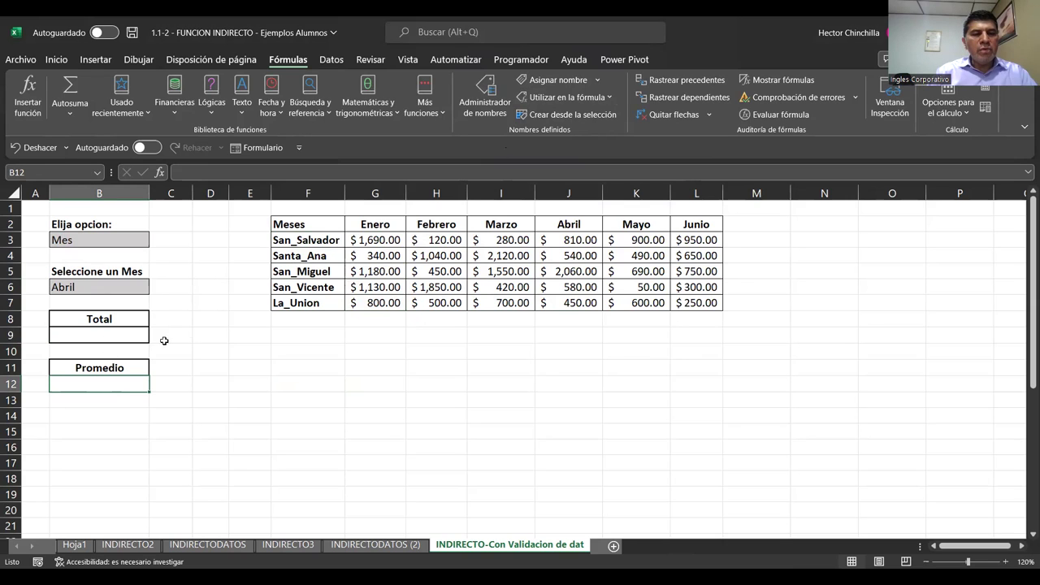
{"action": "left_click", "coordinate": [112, 334]}
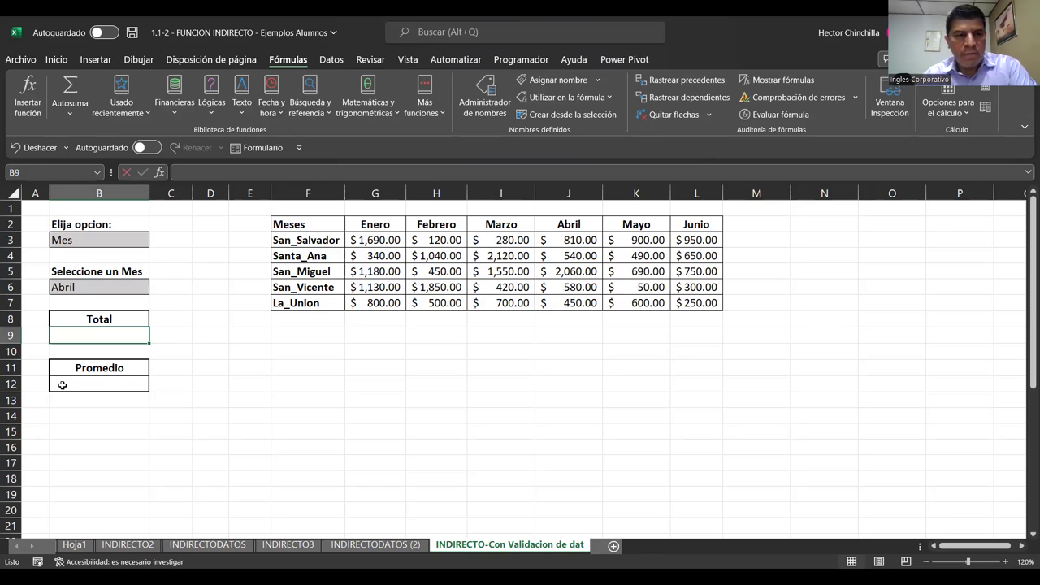
Enter =SUMA(INDIRECTO(B6)) in B9, giving a Total of 4440 for Abril.
{"action": "type", "text": "=S"}
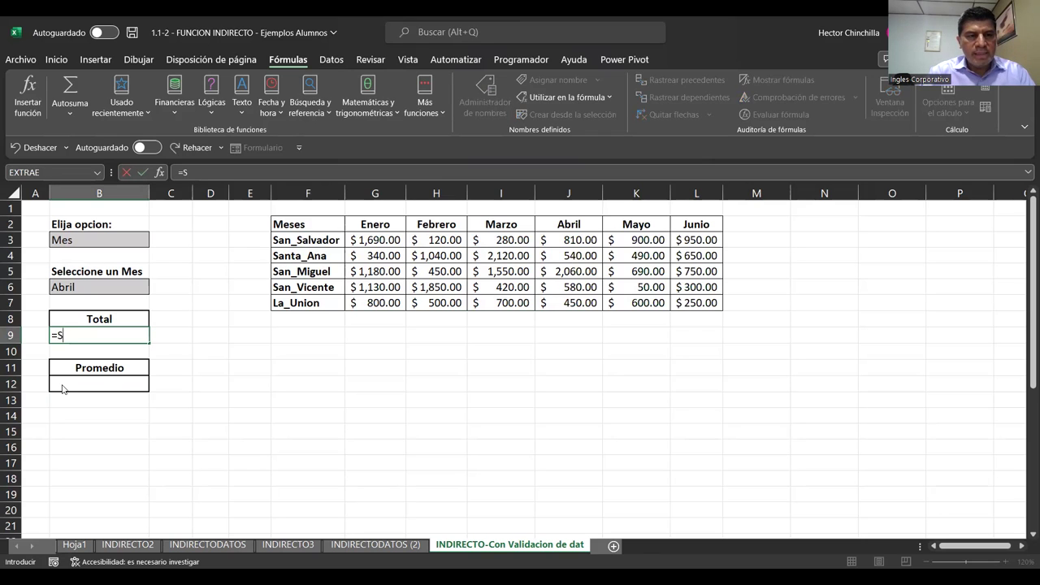
{"action": "type", "text": "UMA"}
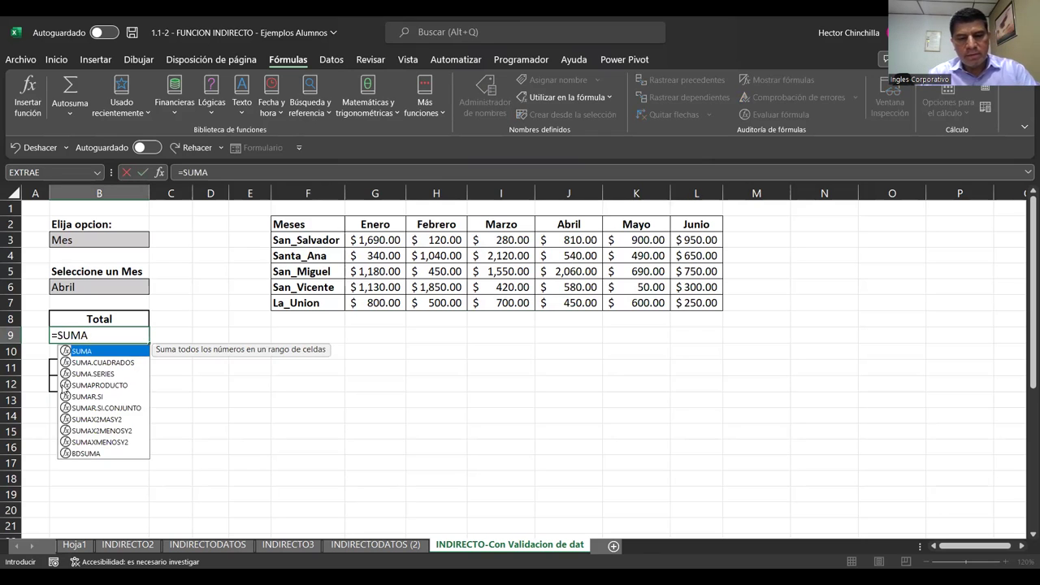
{"action": "type", "text": "("}
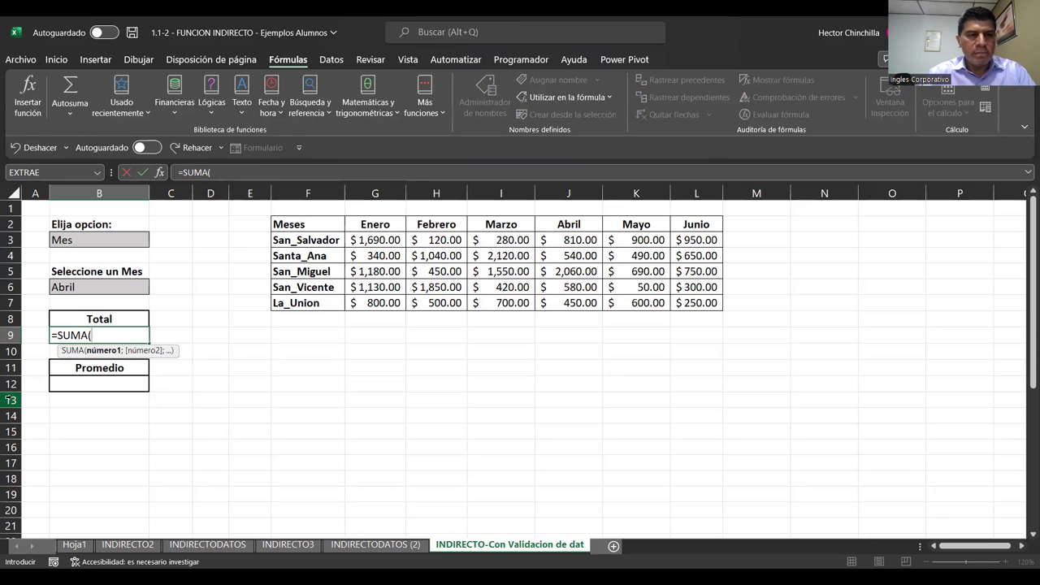
{"action": "type", "text": "INDIREC"}
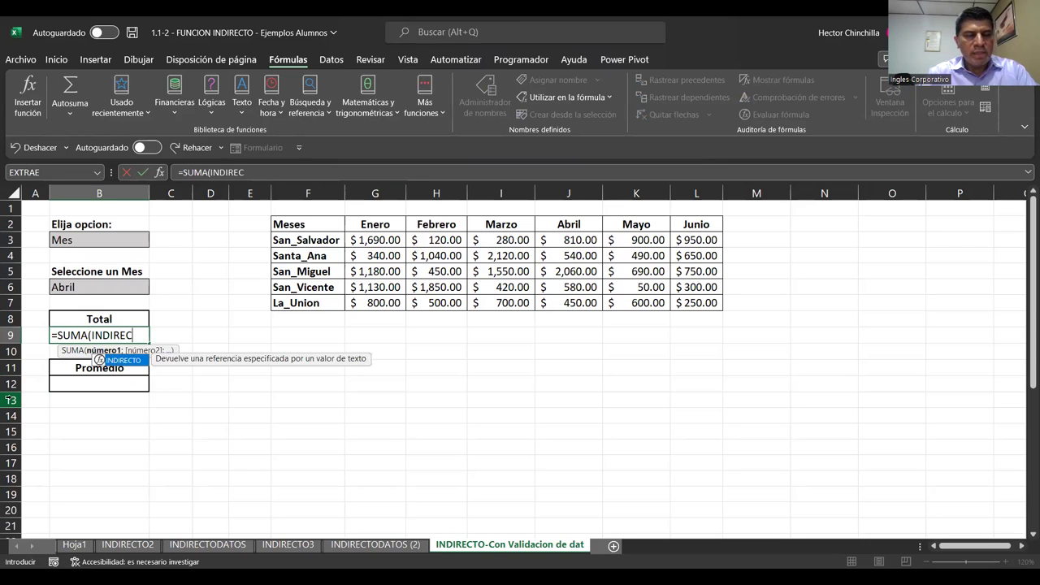
{"action": "type", "text": "TO"}
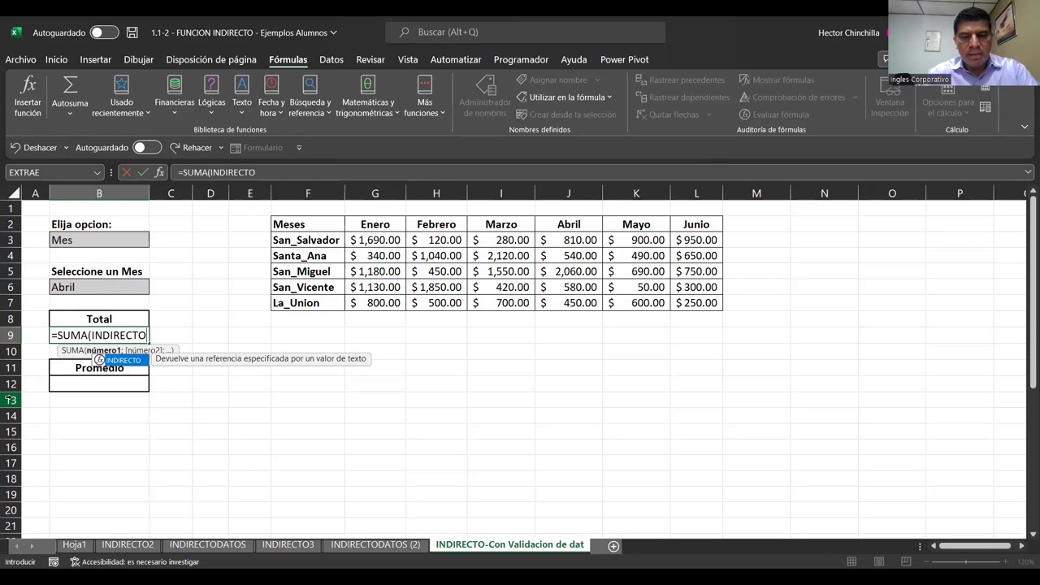
{"action": "type", "text": "("}
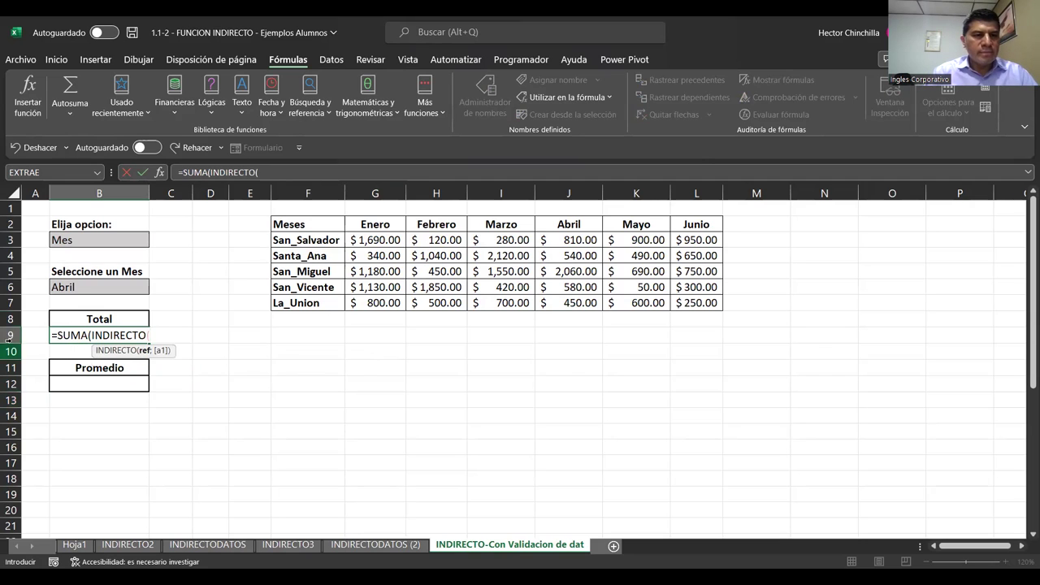
{"action": "left_click", "coordinate": [72, 288]}
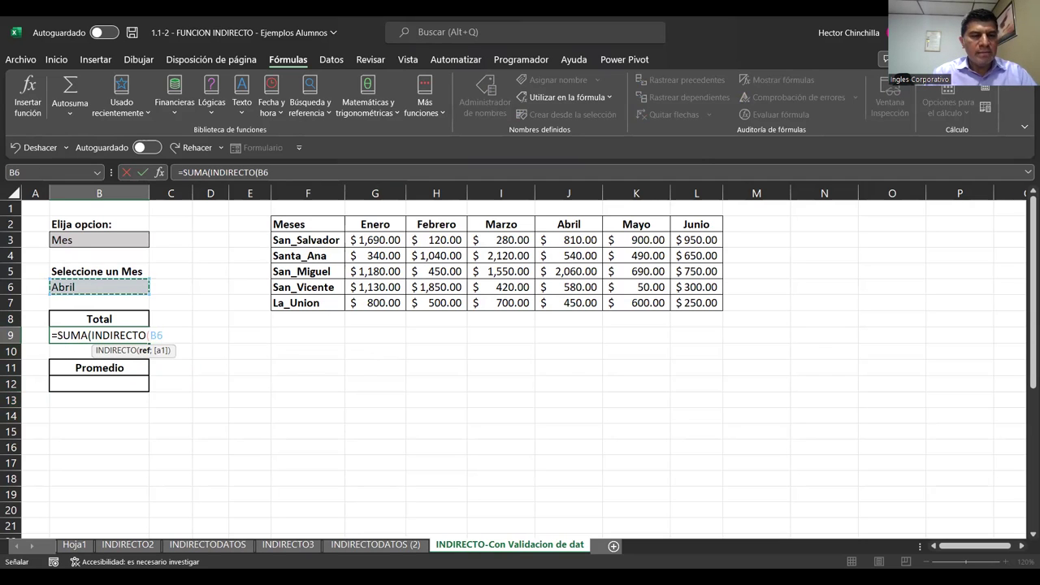
{"action": "type", "text": ")))"}
{"action": "key", "text": "Return"}
{"action": "key", "text": "Up"}
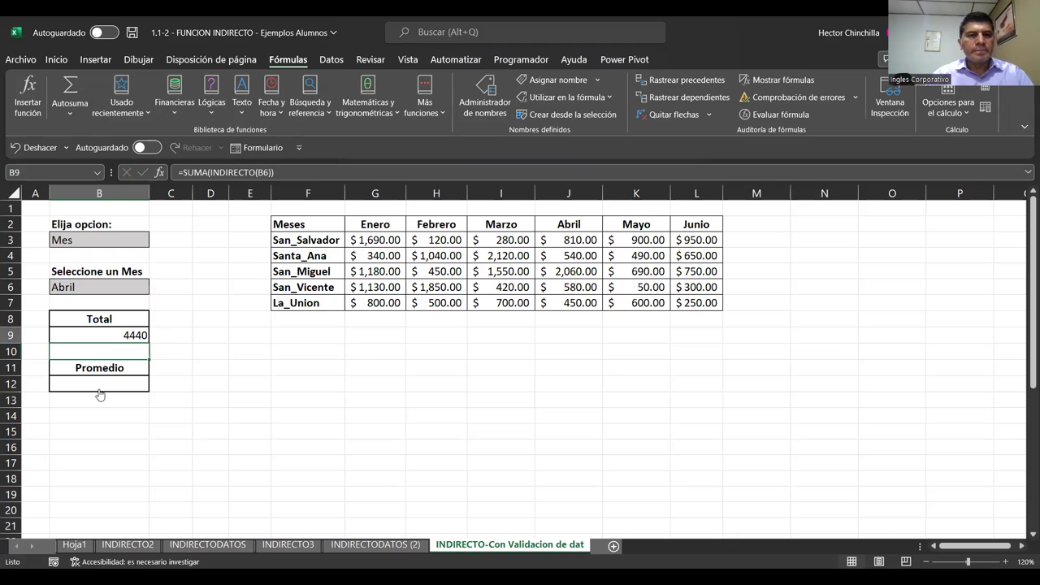
Apply Contabilidad accounting format to the B9 Total, showing $ 4,440.00.
{"action": "left_click", "coordinate": [56, 60]}
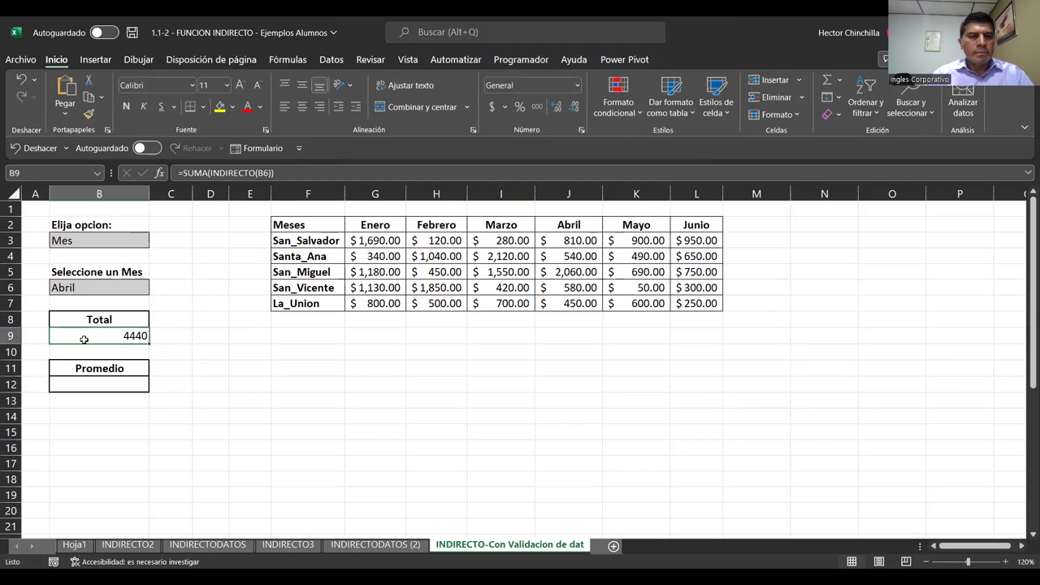
{"action": "left_click", "coordinate": [492, 107]}
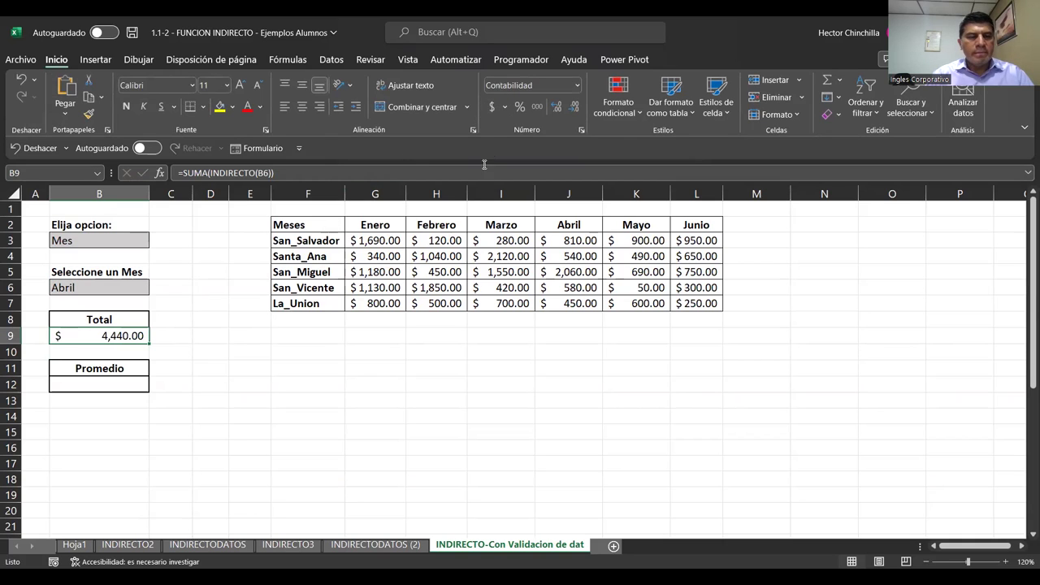
{"action": "key", "text": "Down"}
{"action": "key", "text": "Up"}
{"action": "key", "text": "Up"}
{"action": "key", "text": "Down"}
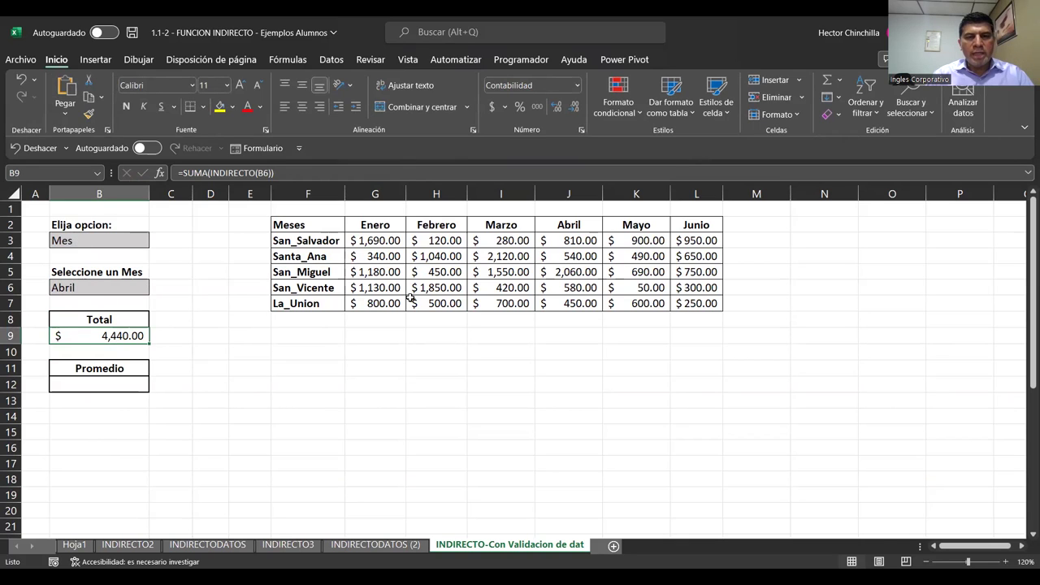
Select the Abril values J3:J7 to confirm their status-bar sum of 4,440.
{"action": "left_click_drag", "start_coordinate": [556, 240], "coordinate": [571, 305]}
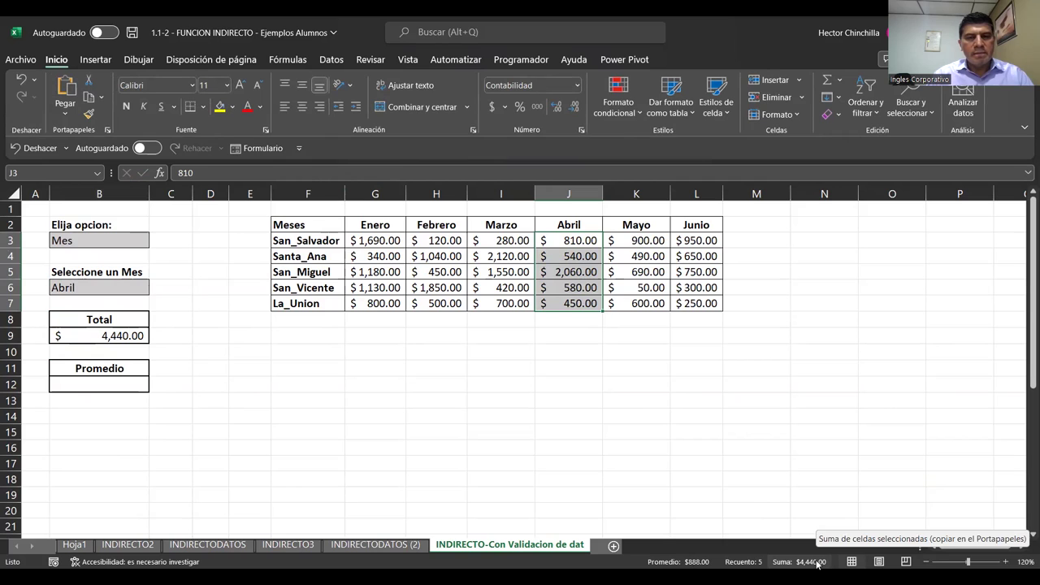
{"action": "left_click", "coordinate": [186, 356]}
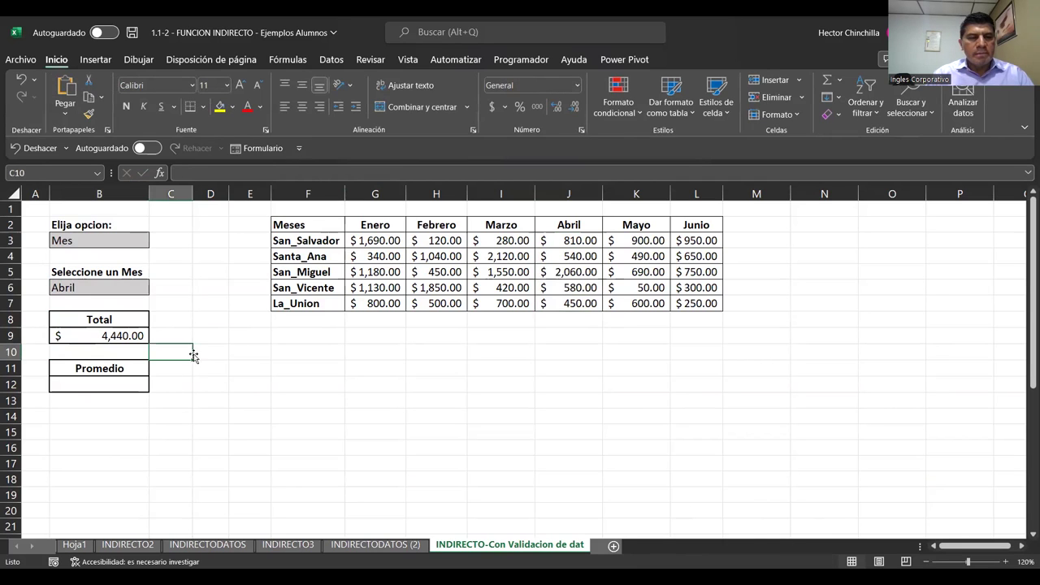
{"action": "left_click", "coordinate": [114, 387]}
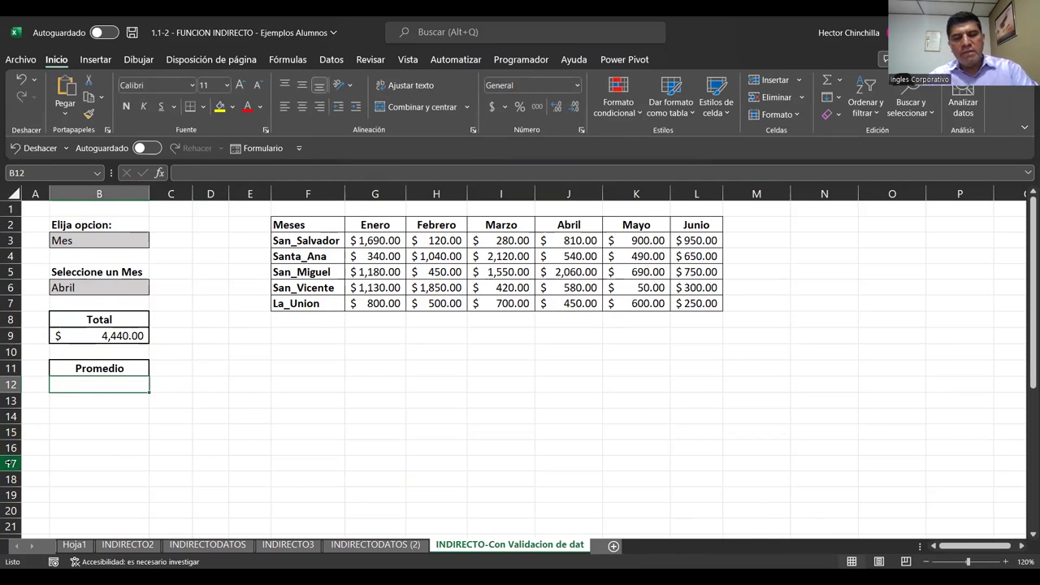
Start the average formula in B12 with =PROMEDIO(.
{"action": "type", "text": "="}
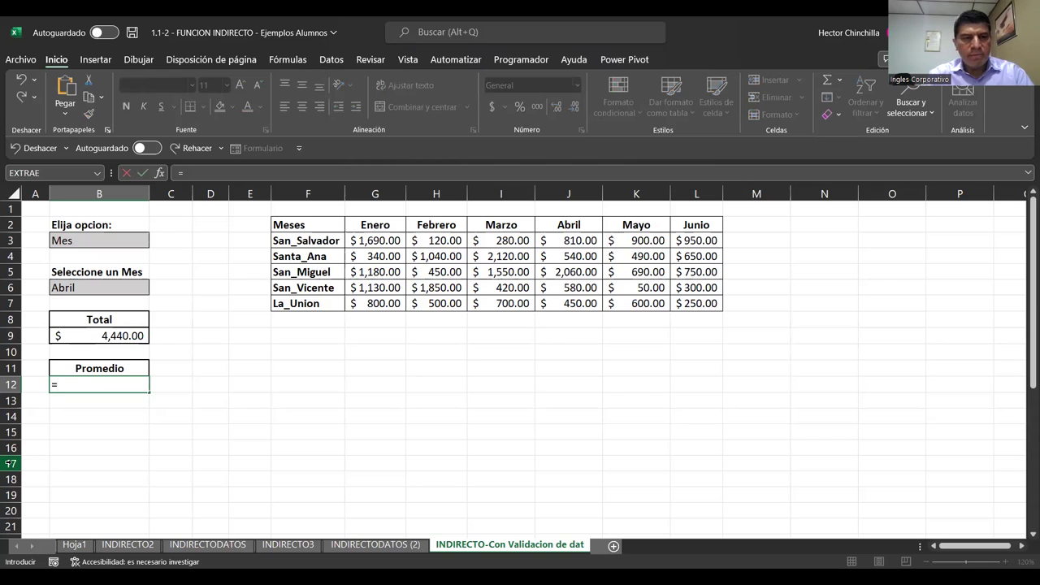
{"action": "type", "text": "PROMEDIO"}
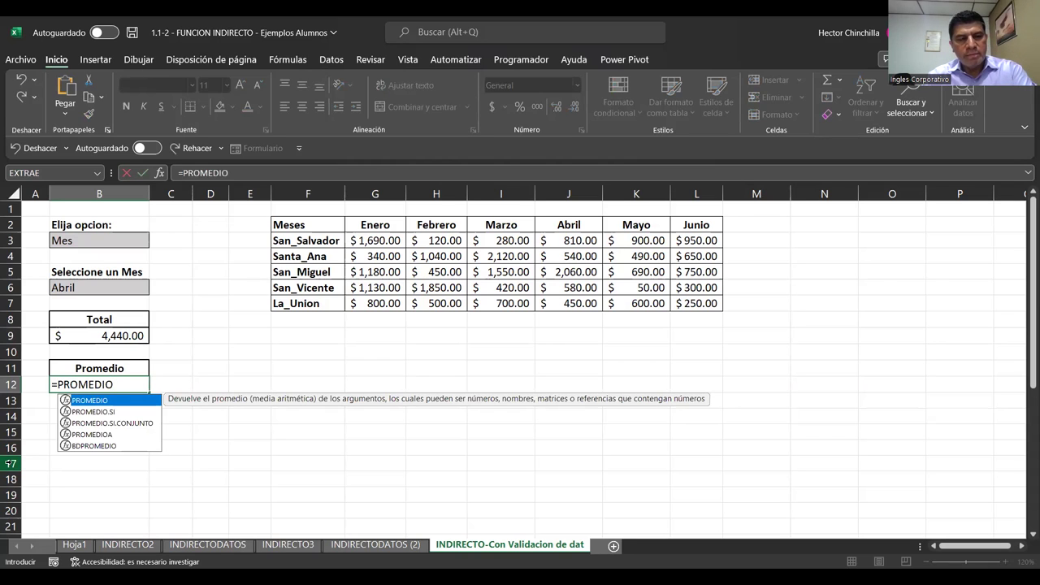
{"action": "type", "text": "("}
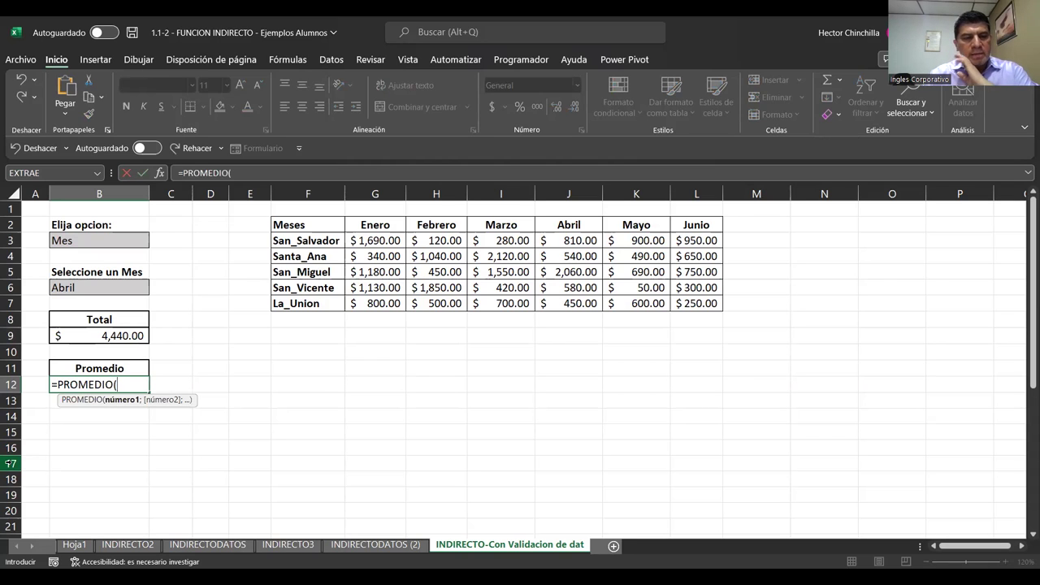
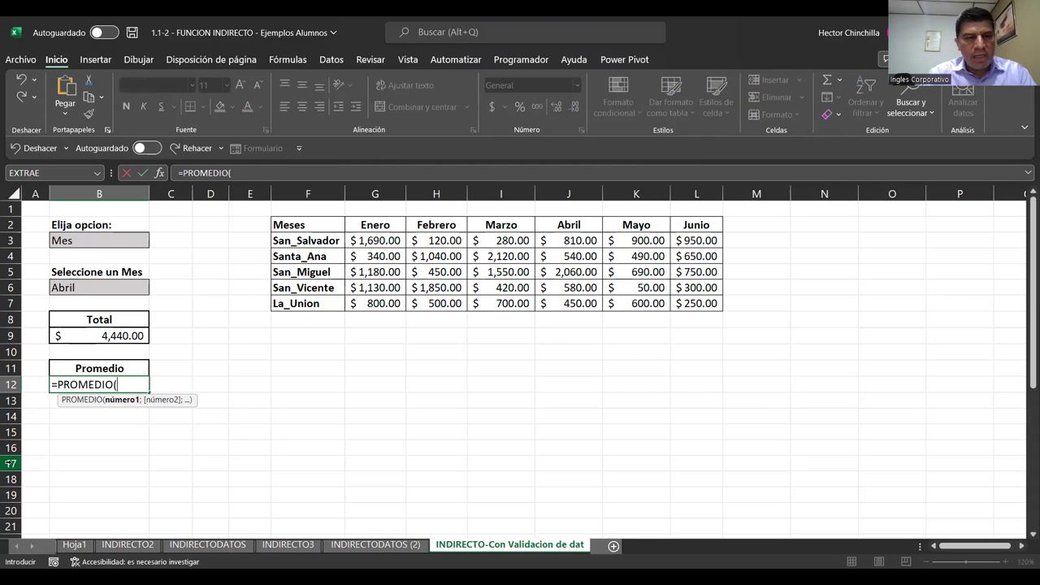
Complete B12's formula as =PROMEDIO(INDIRECTO(B6)) to average the chosen month.
{"action": "type", "text": "INDIRECTO"}
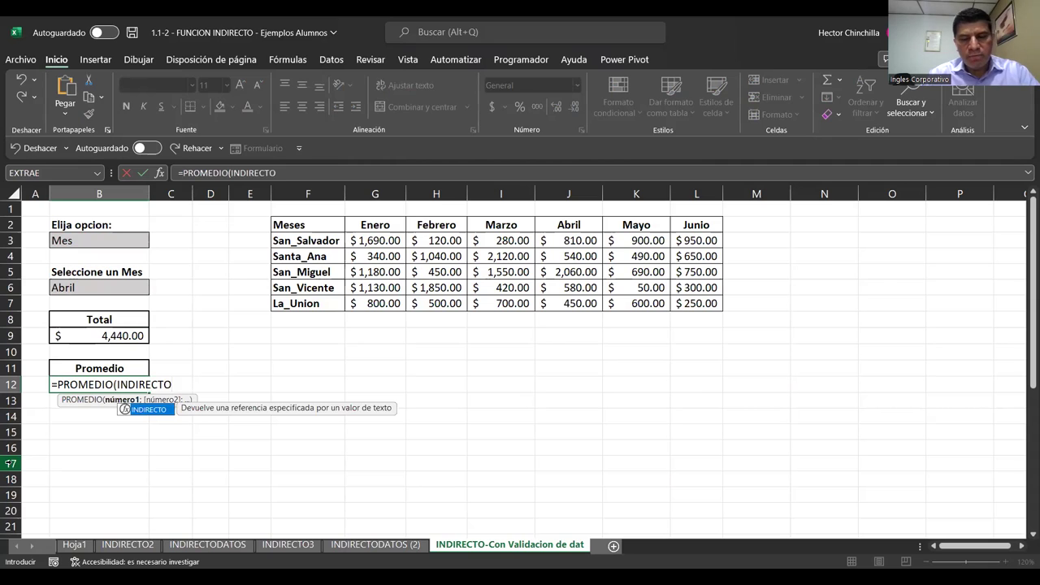
{"action": "type", "text": "("}
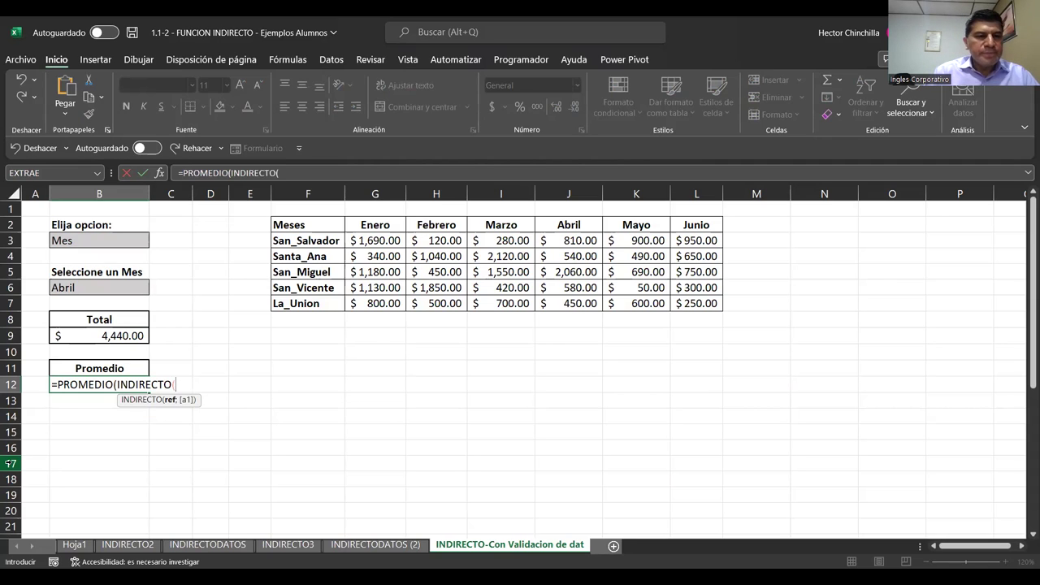
{"action": "left_click", "coordinate": [82, 291]}
{"action": "type", "text": ")"}
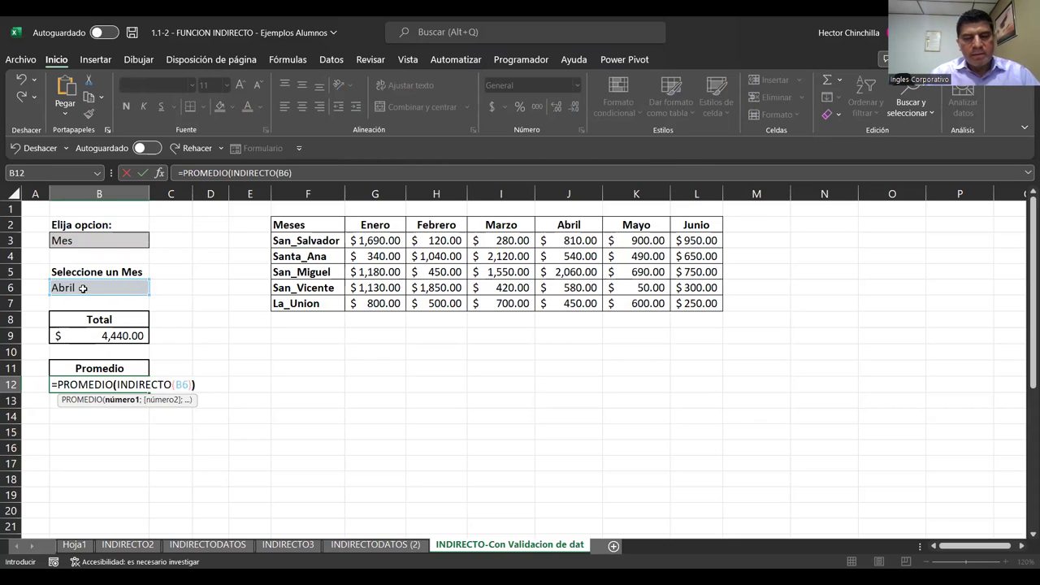
{"action": "key", "text": "Return"}
{"action": "key", "text": "Up"}
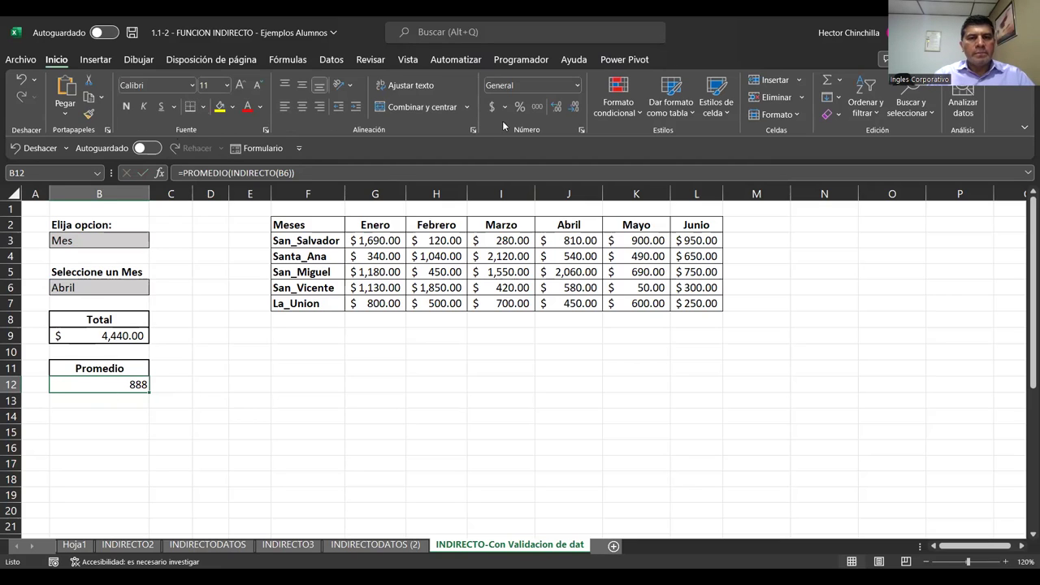
Copy B9's accounting format onto B12 so Promedio shows $ 888.00.
{"action": "left_click", "coordinate": [97, 338]}
{"action": "left_click", "coordinate": [119, 382]}
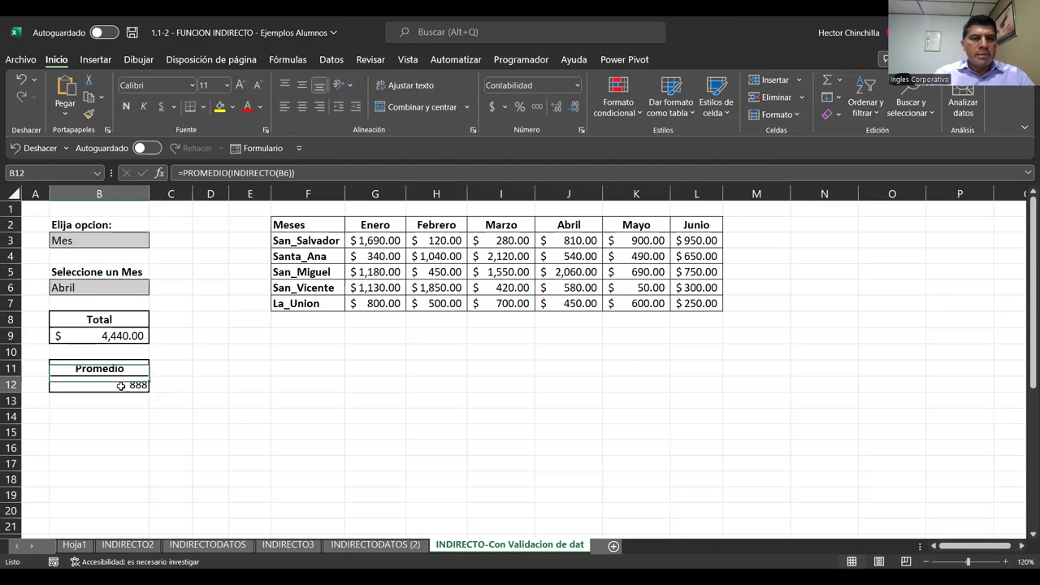
{"action": "left_click", "coordinate": [491, 107]}
{"action": "left_click", "coordinate": [160, 418]}
{"action": "left_click", "coordinate": [103, 387]}
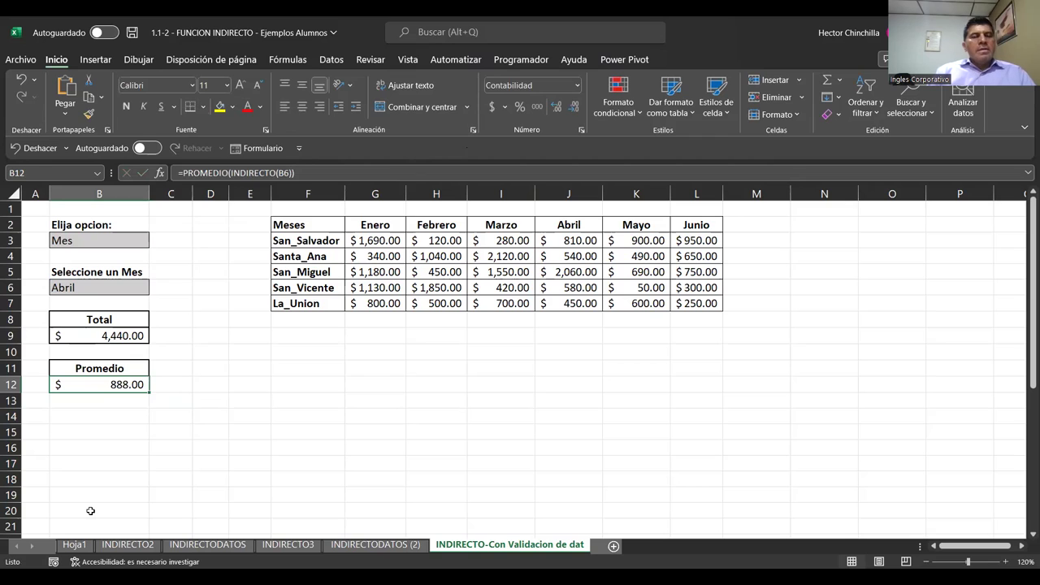
{"action": "key", "text": "Up"}
{"action": "key", "text": "Up"}
{"action": "key", "text": "Up"}
{"action": "key", "text": "Up"}
{"action": "key", "text": "Up"}
{"action": "key", "text": "Up"}
{"action": "key", "text": "Up"}
{"action": "key", "text": "Up"}
{"action": "key", "text": "Up"}
{"action": "key", "text": "Down"}
{"action": "key", "text": "Down"}
{"action": "key", "text": "Down"}
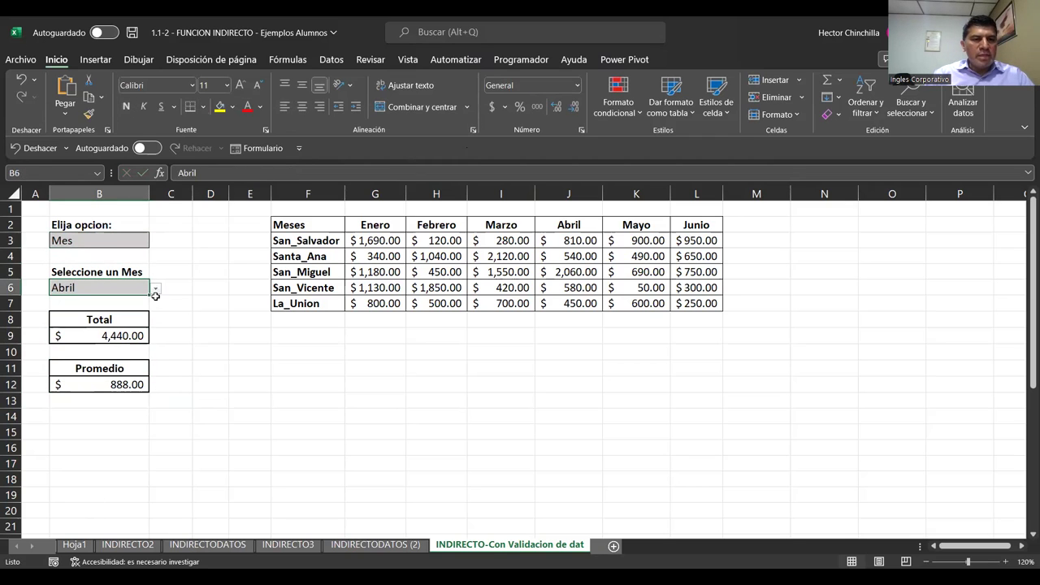
Pick Enero in B6 and check Total 5,140.00 against the sum of G3:G7.
{"action": "left_click", "coordinate": [155, 290]}
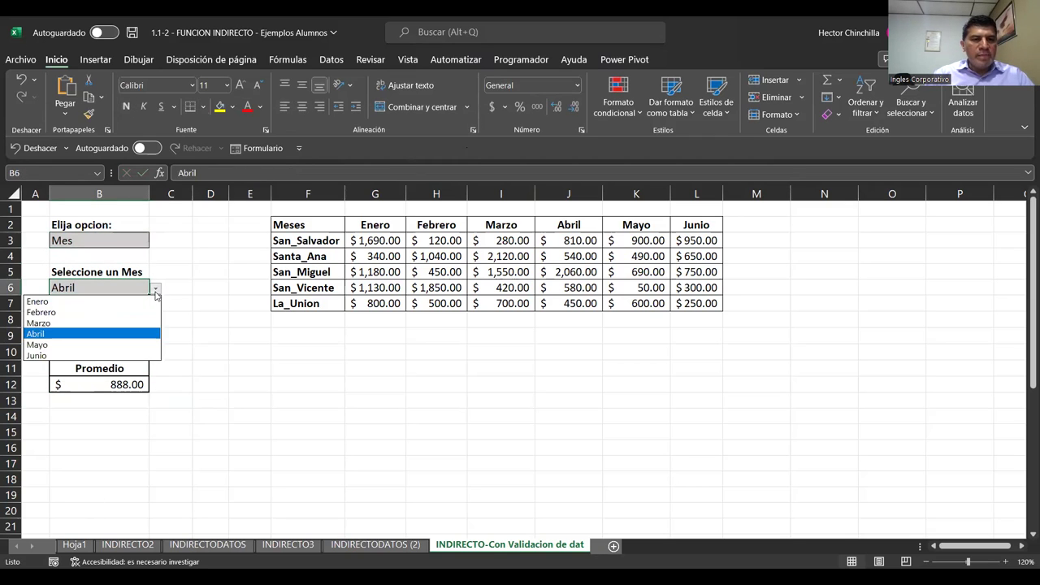
{"action": "left_click", "coordinate": [95, 301]}
{"action": "left_click", "coordinate": [100, 336]}
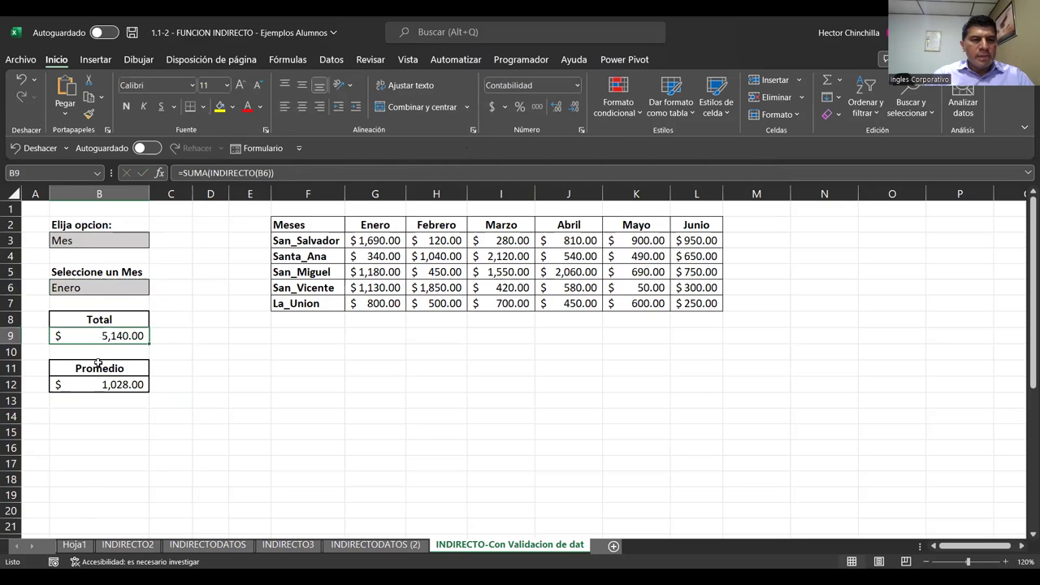
{"action": "left_click_drag", "start_coordinate": [366, 242], "coordinate": [374, 307]}
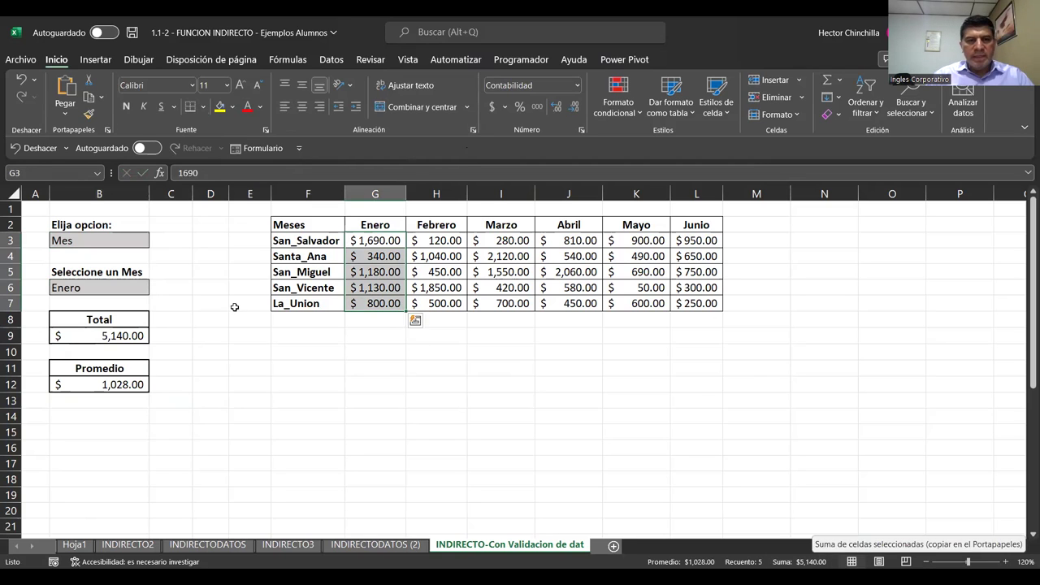
{"action": "left_click", "coordinate": [106, 386]}
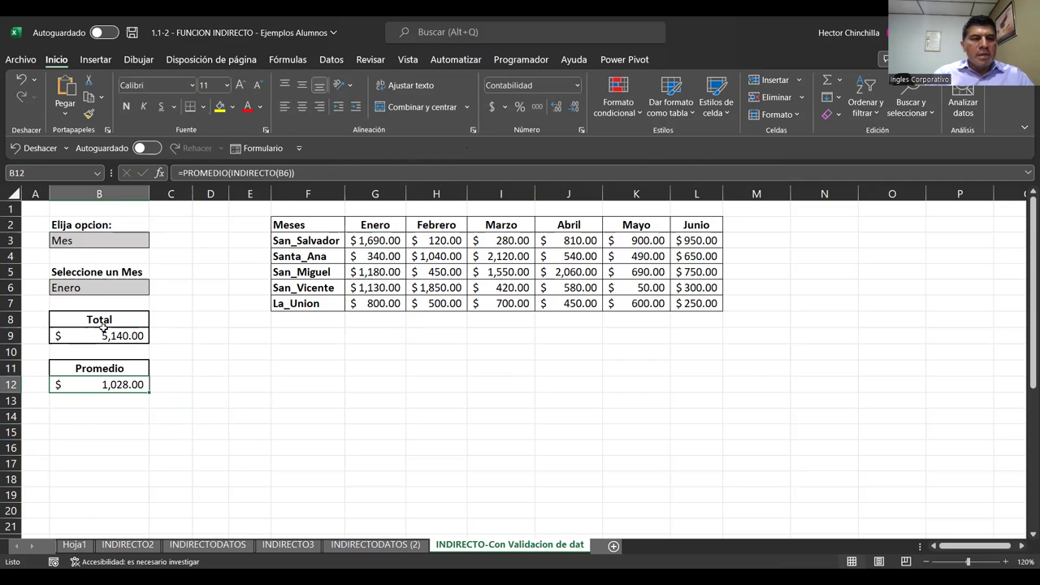
{"action": "left_click", "coordinate": [116, 240]}
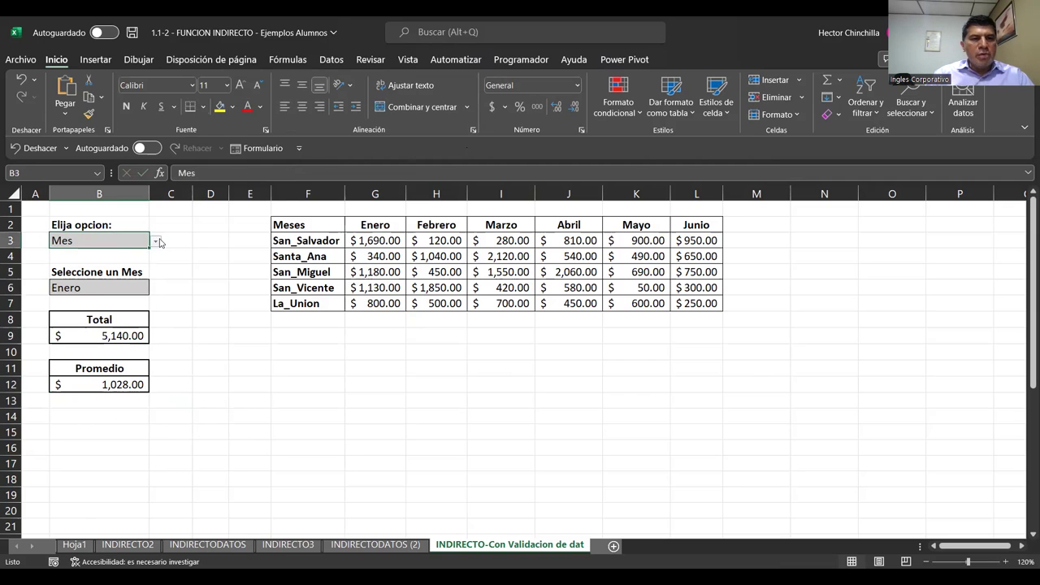
Choose Departamento in B3, preview B6's department list, and enlarge row 7.
{"action": "left_click", "coordinate": [155, 241]}
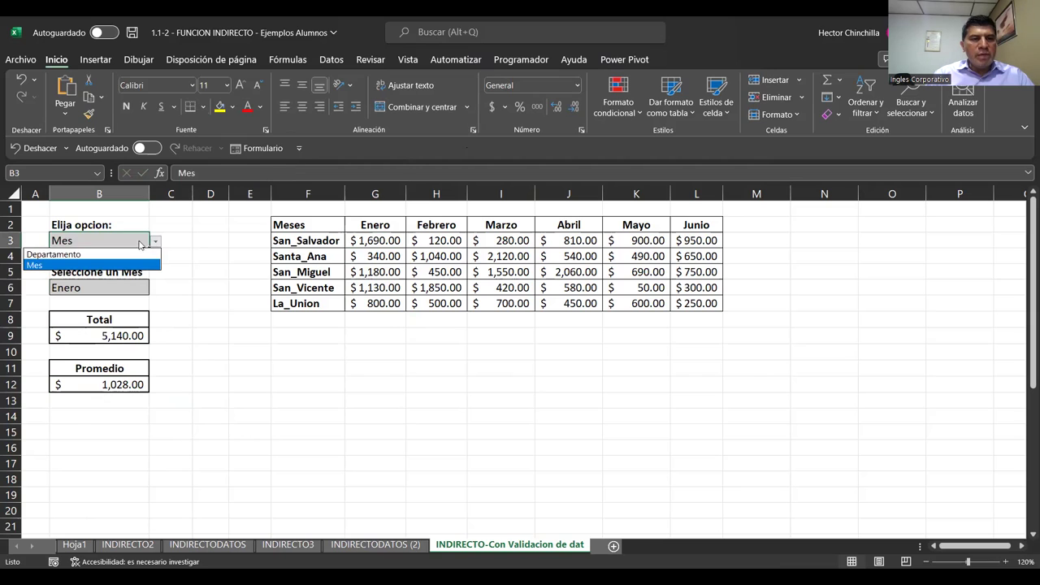
{"action": "left_click", "coordinate": [116, 254]}
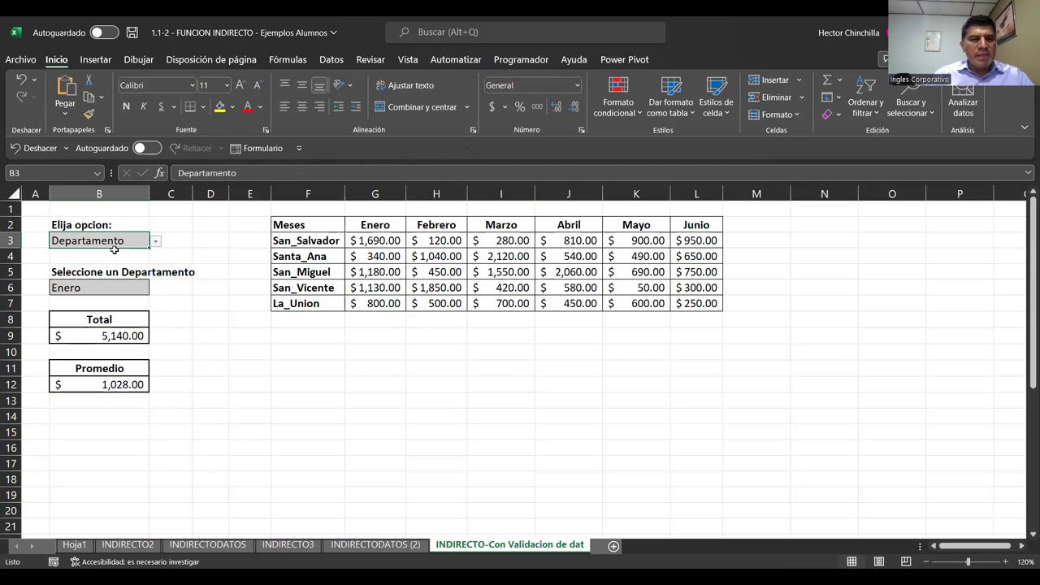
{"action": "left_click", "coordinate": [132, 289]}
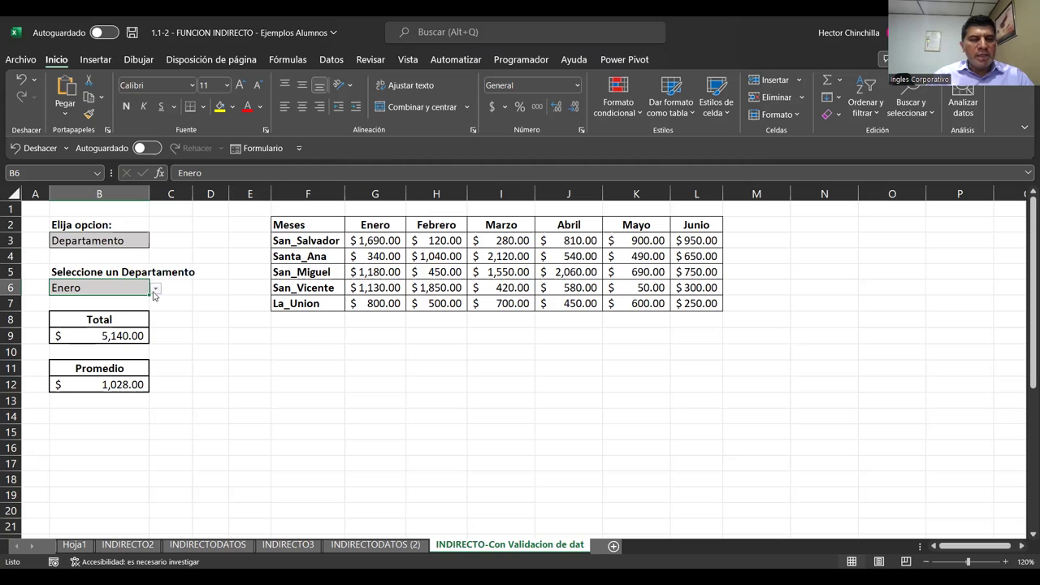
{"action": "left_click", "coordinate": [154, 290]}
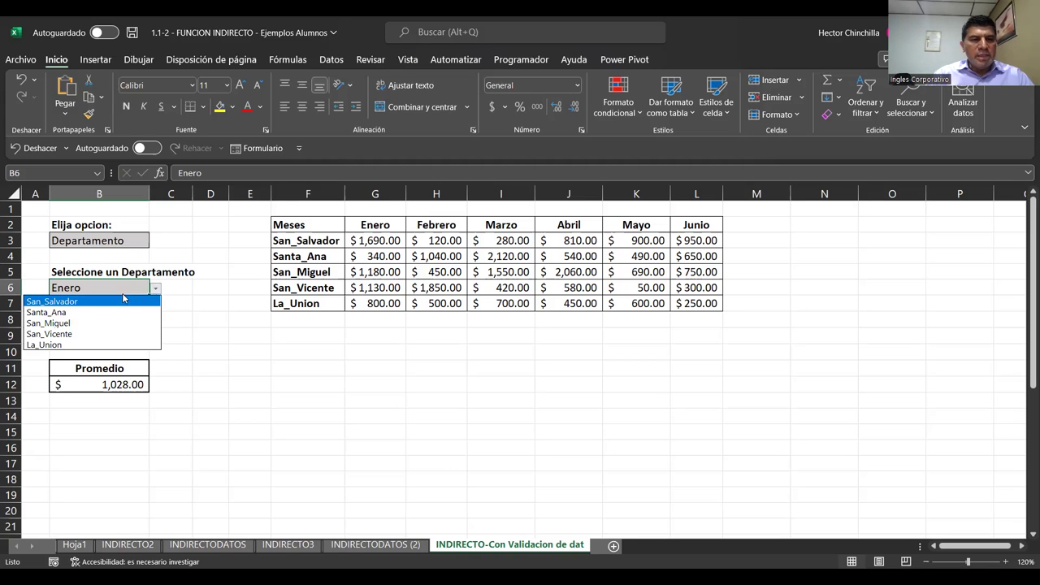
{"action": "key", "text": "Escape"}
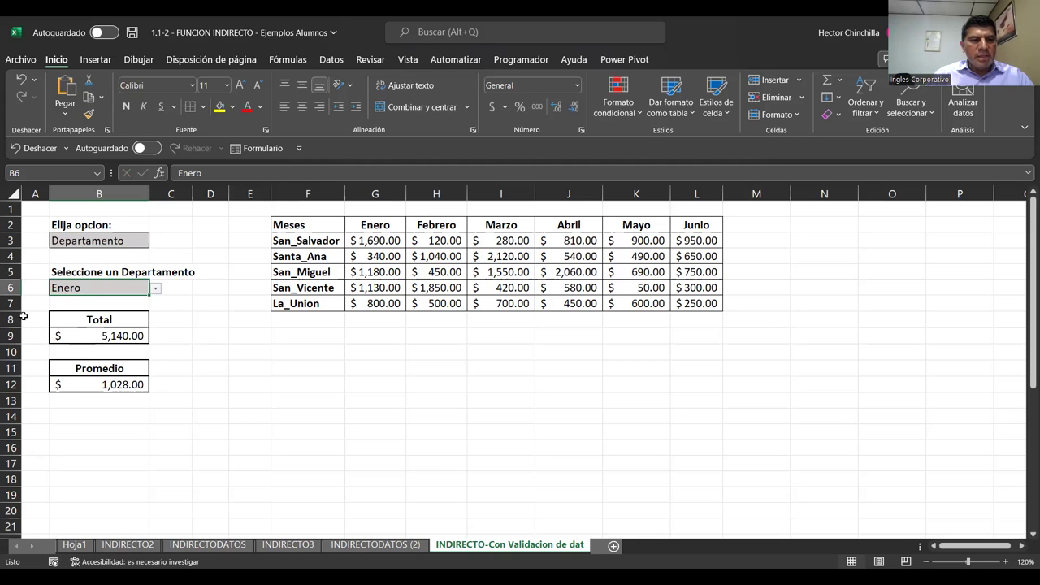
{"action": "left_click_drag", "start_coordinate": [16, 311], "coordinate": [11, 357]}
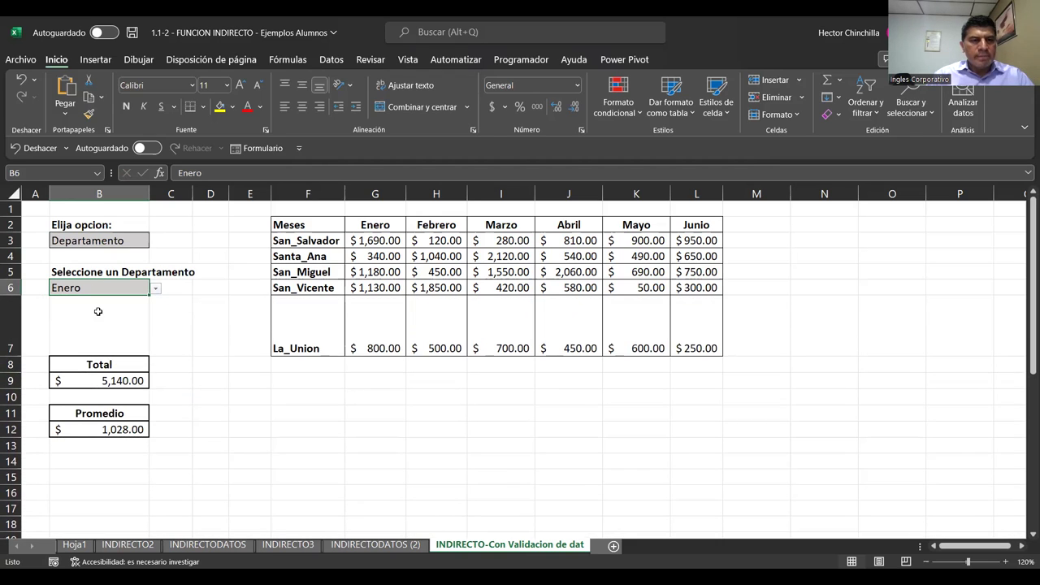
Try Santa_Ana, La_Union, then San_Salvador as the department in B6.
{"action": "left_click", "coordinate": [157, 288]}
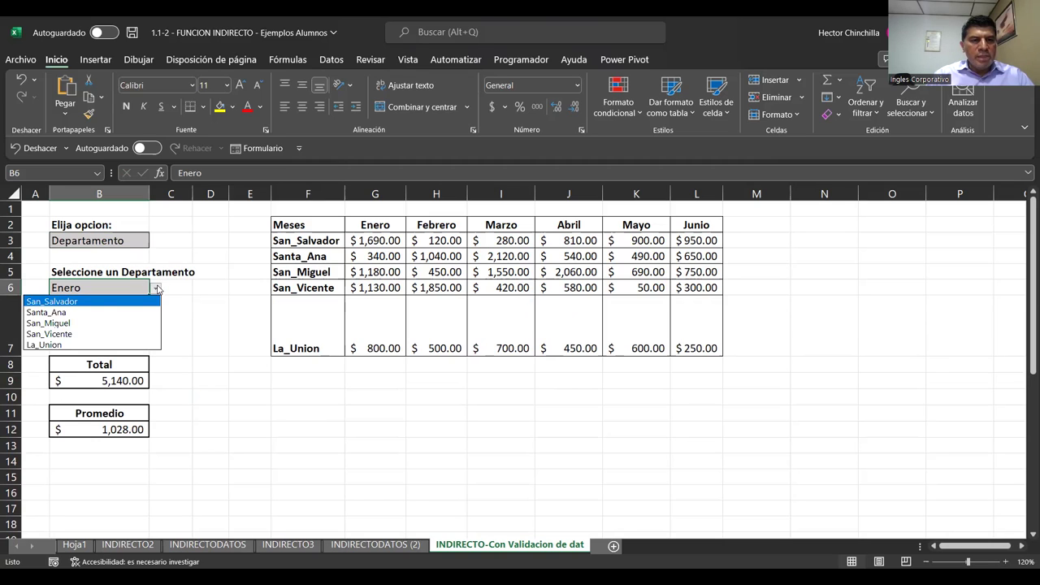
{"action": "left_click", "coordinate": [71, 314]}
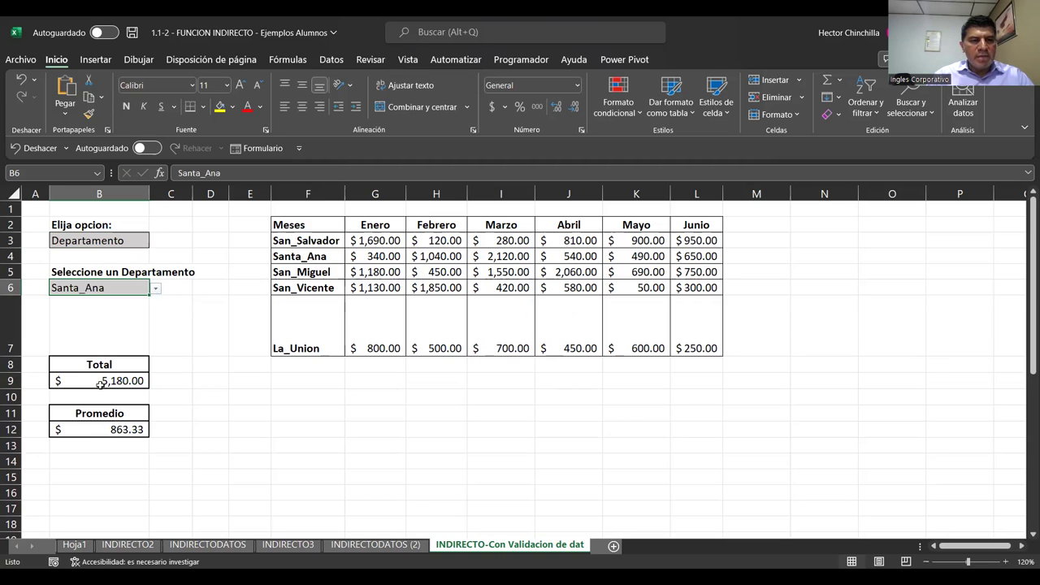
{"action": "left_click", "coordinate": [155, 288]}
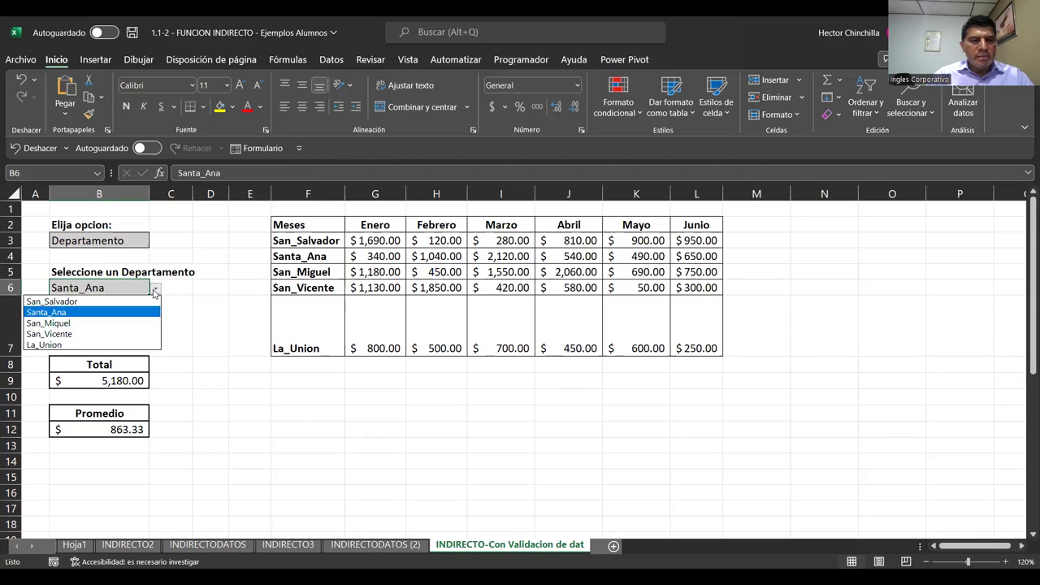
{"action": "left_click", "coordinate": [92, 345]}
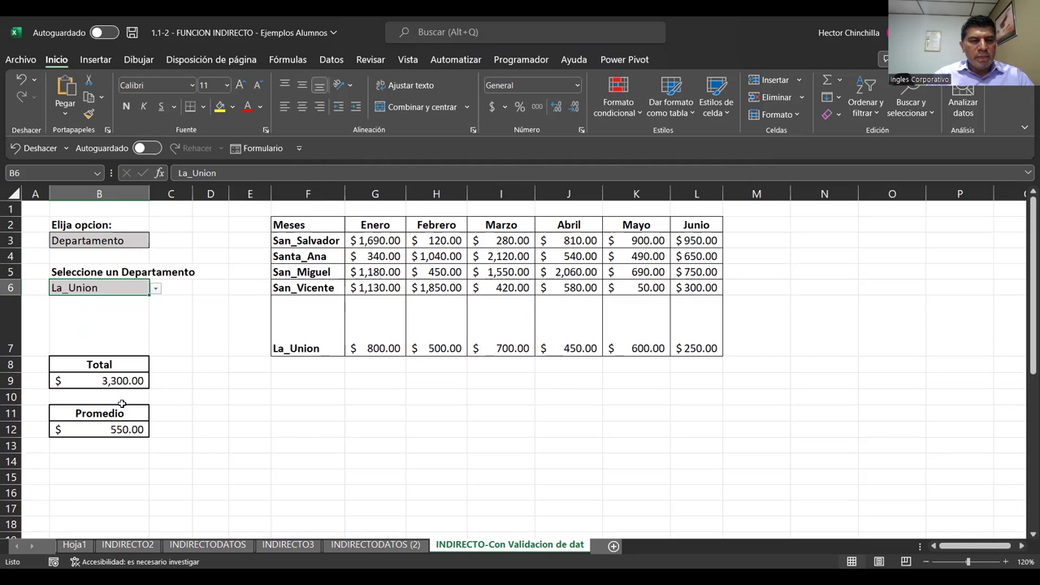
{"action": "left_click", "coordinate": [155, 290]}
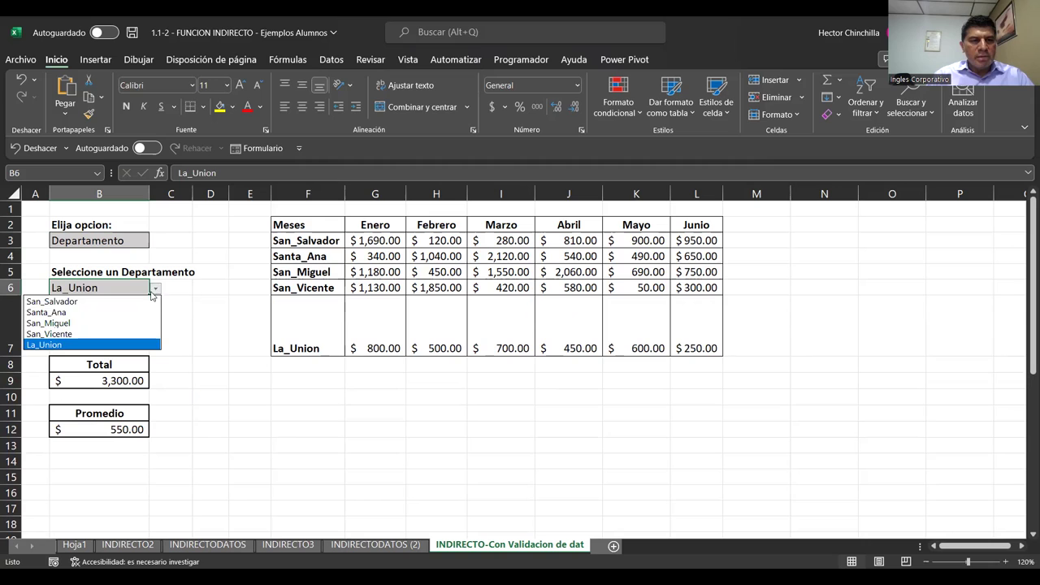
{"action": "left_click", "coordinate": [148, 302]}
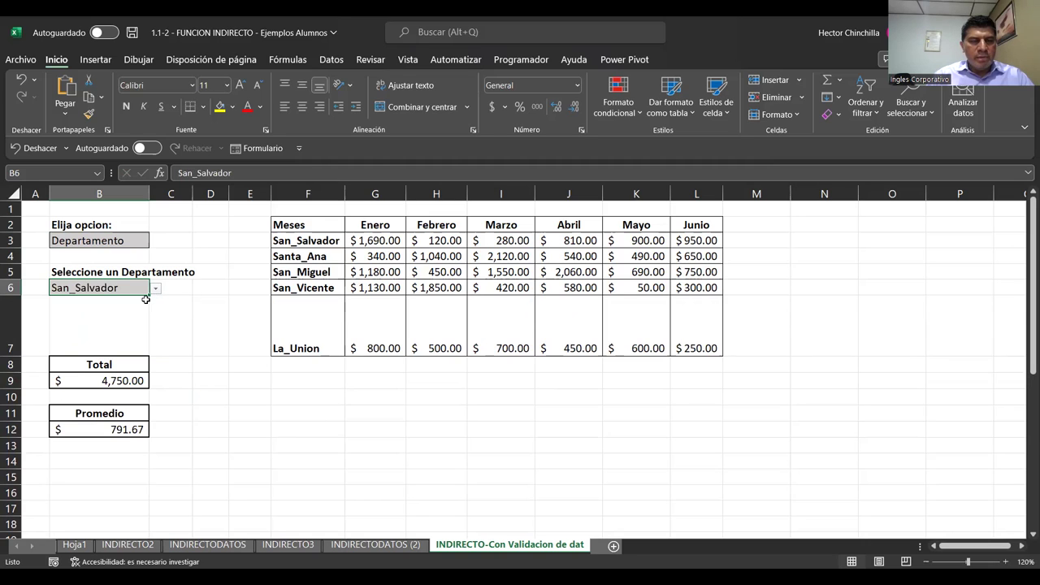
Verify San_Salvador's Total and Promedio against its six selected monthly values.
{"action": "left_click", "coordinate": [95, 383]}
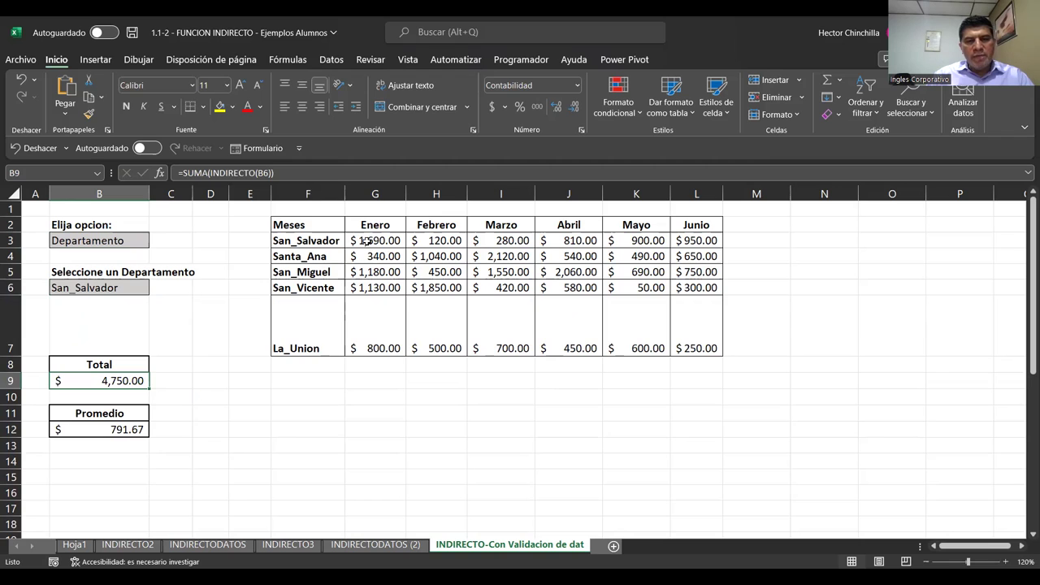
{"action": "left_click_drag", "start_coordinate": [365, 240], "coordinate": [569, 259]}
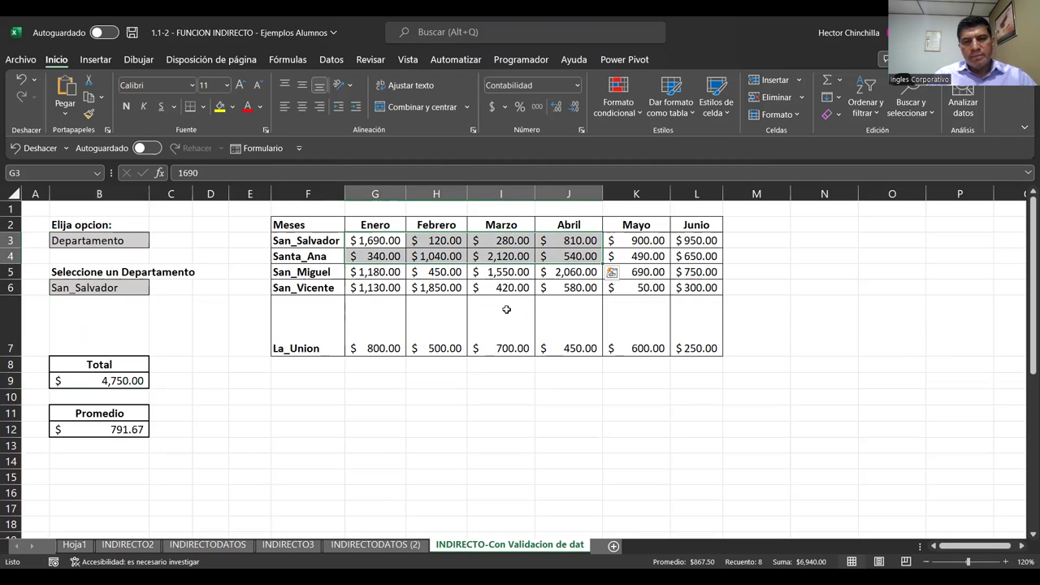
{"action": "left_click", "coordinate": [398, 241]}
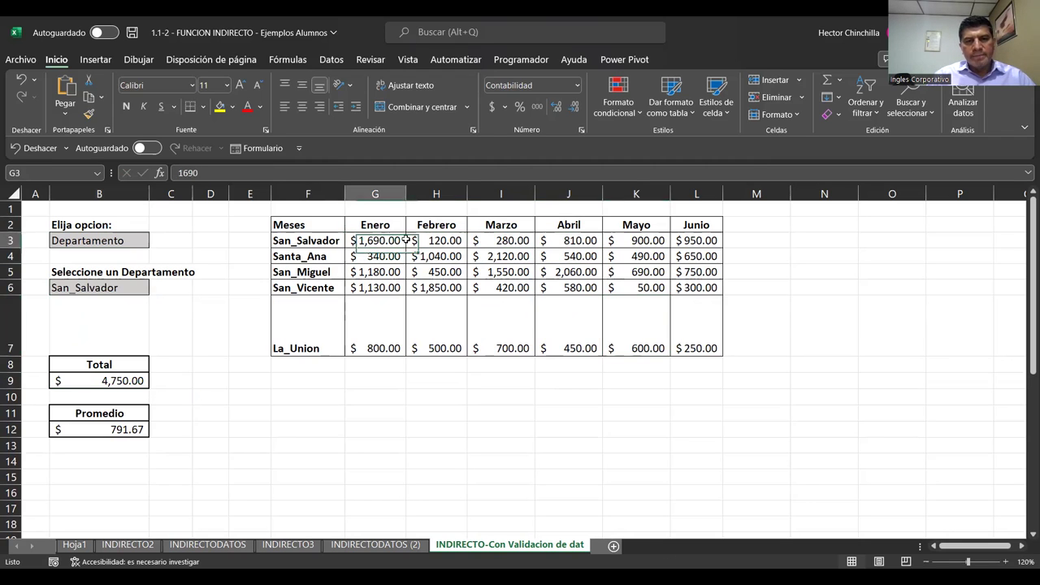
{"action": "left_click_drag", "start_coordinate": [405, 241], "coordinate": [696, 241]}
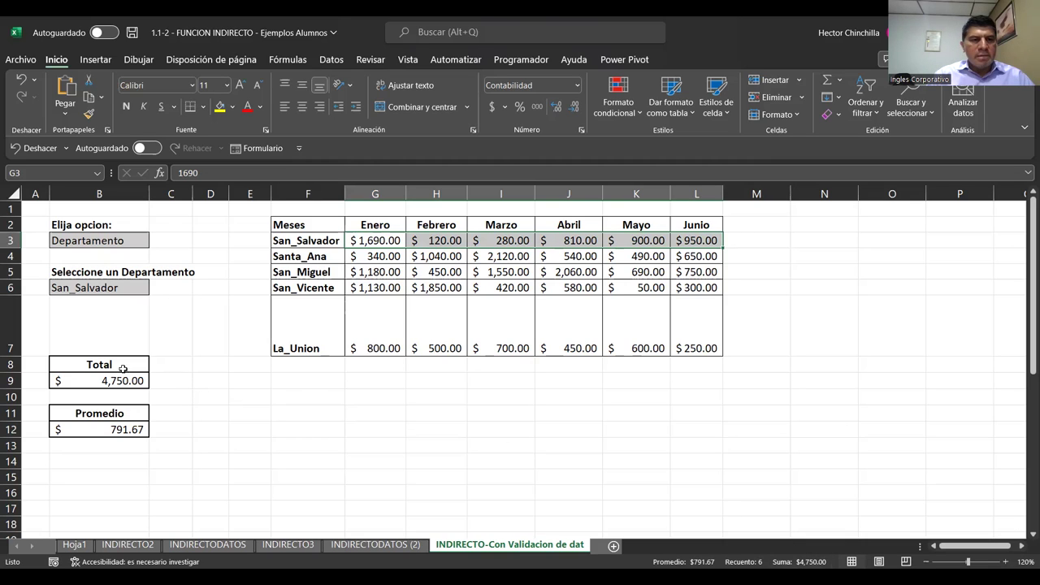
{"action": "left_click", "coordinate": [118, 429]}
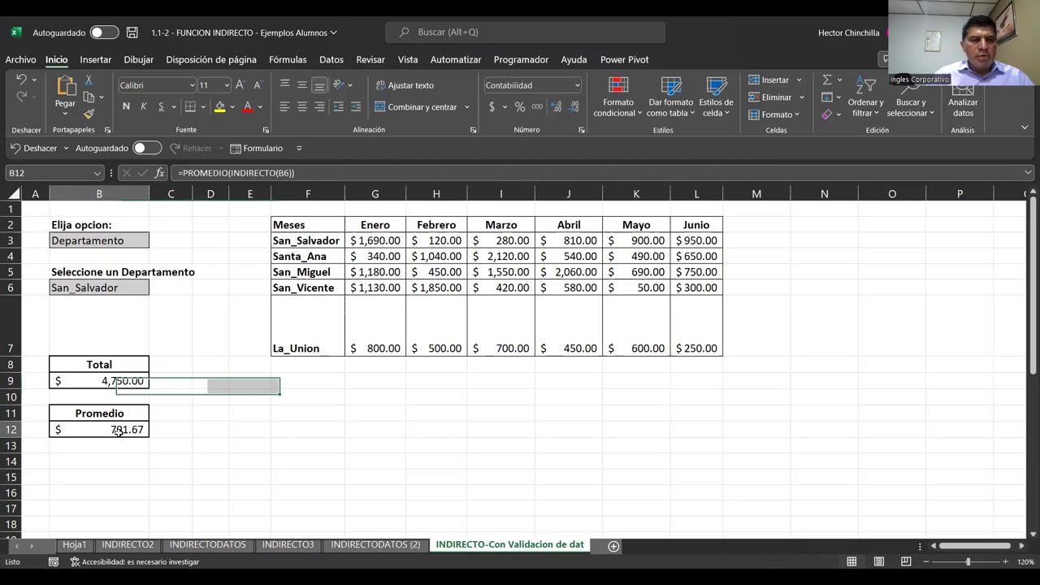
Choose La_Union in B6 and confirm Total 3,300.00 from its selected monthly values.
{"action": "left_click", "coordinate": [117, 288]}
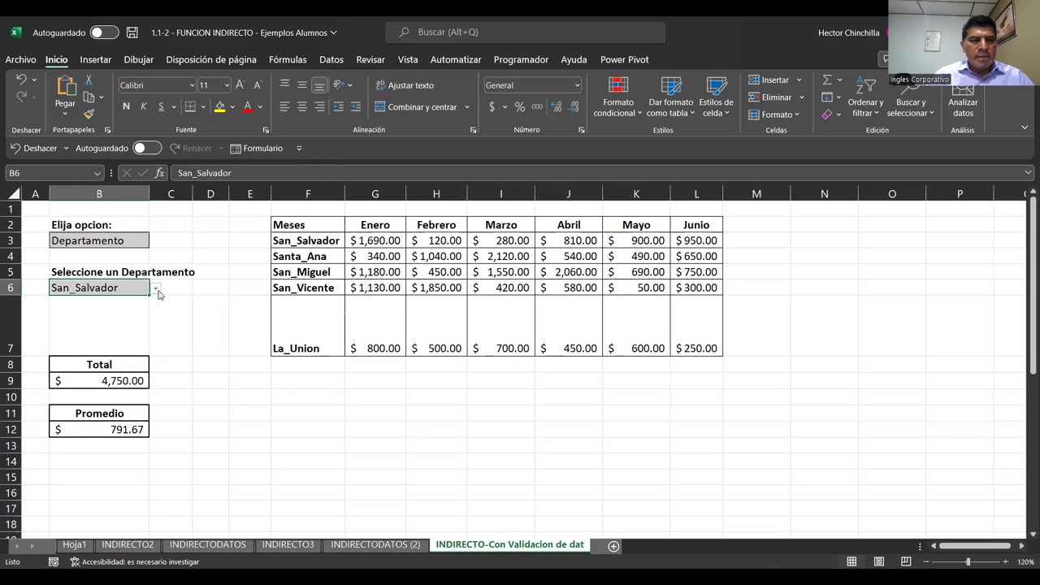
{"action": "left_click", "coordinate": [157, 294]}
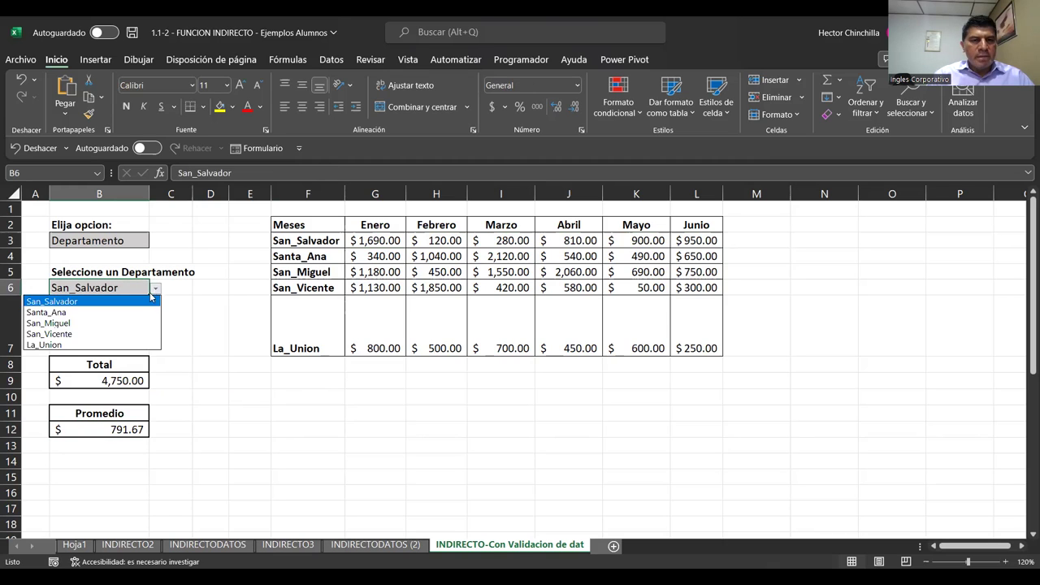
{"action": "left_click", "coordinate": [122, 344]}
{"action": "left_click", "coordinate": [88, 385]}
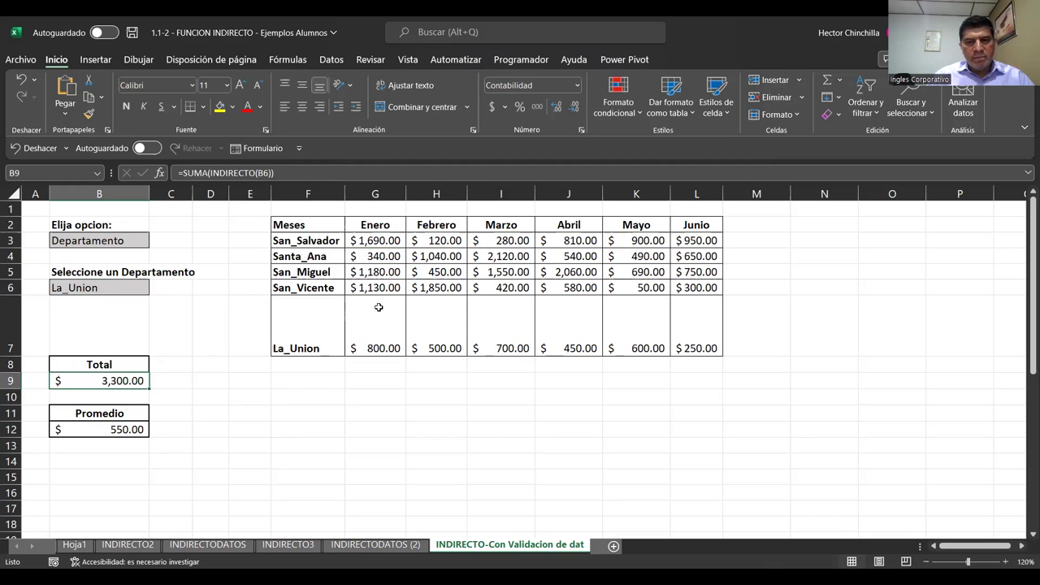
{"action": "left_click_drag", "start_coordinate": [378, 287], "coordinate": [690, 288]}
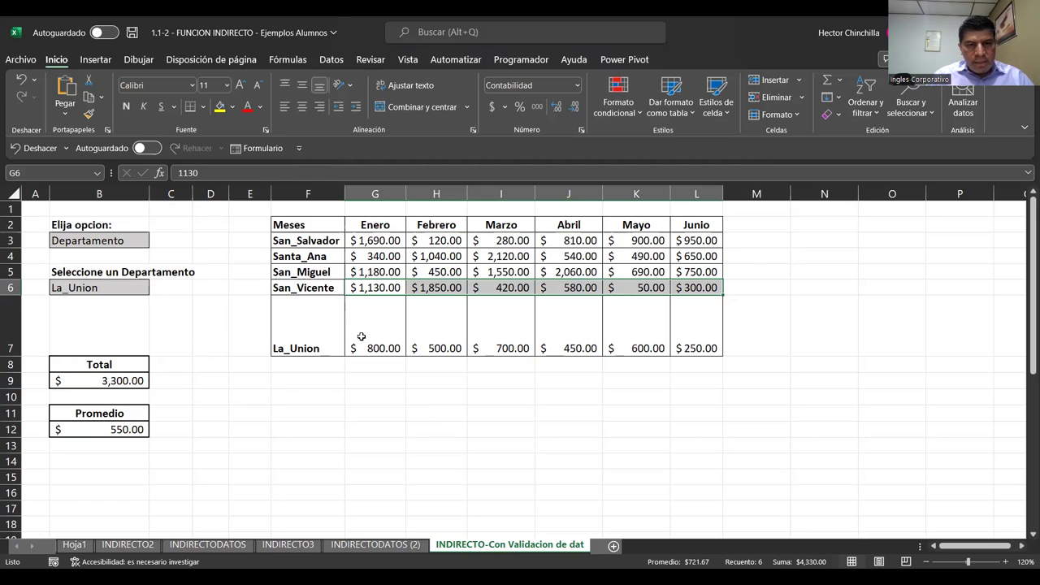
{"action": "left_click", "coordinate": [362, 337]}
{"action": "mouse_move", "coordinate": [401, 334]}
{"action": "left_mouse_down"}
{"action": "mouse_move", "coordinate": [571, 330]}
{"action": "mouse_move", "coordinate": [707, 348]}
{"action": "left_mouse_up"}
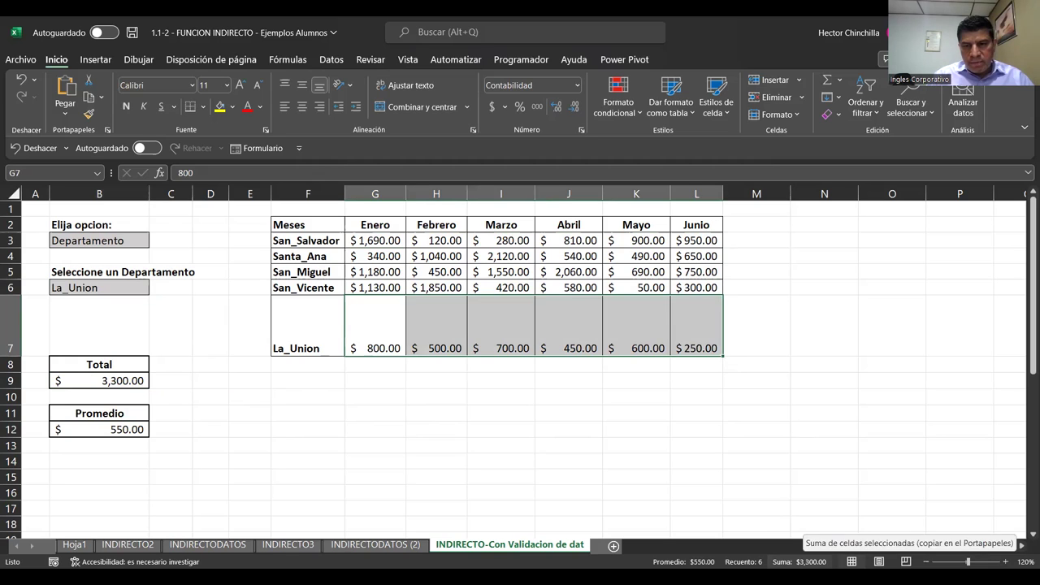
{"action": "left_click", "coordinate": [83, 384]}
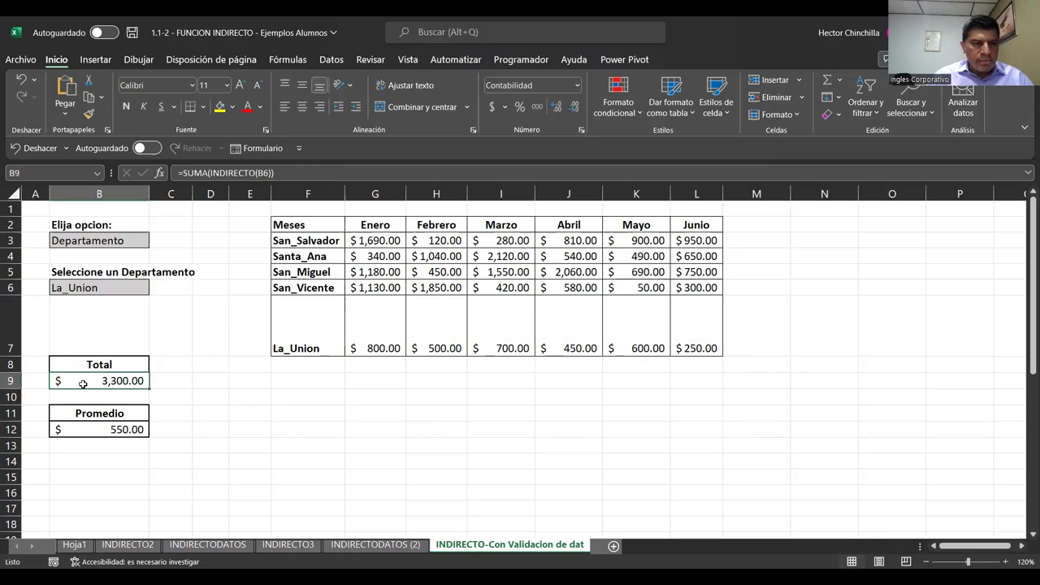
{"action": "left_click", "coordinate": [114, 429]}
Shrink the tall row 7 back to normal height.
{"action": "mouse_move", "coordinate": [358, 238]}
{"action": "left_mouse_down"}
{"action": "mouse_move", "coordinate": [366, 264]}
{"action": "mouse_move", "coordinate": [357, 286]}
{"action": "left_mouse_up"}
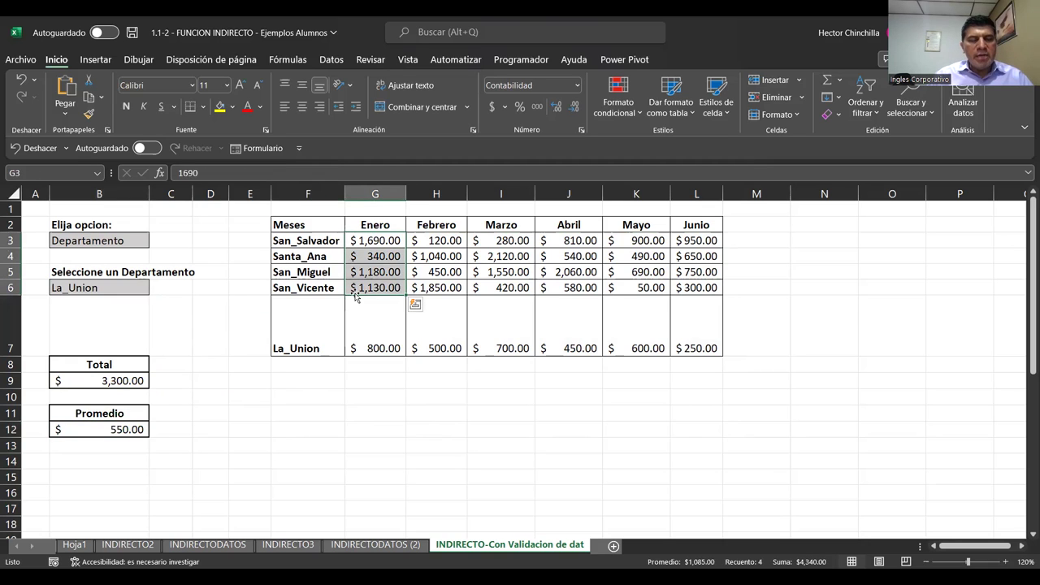
{"action": "left_click", "coordinate": [83, 316]}
{"action": "left_click", "coordinate": [217, 338]}
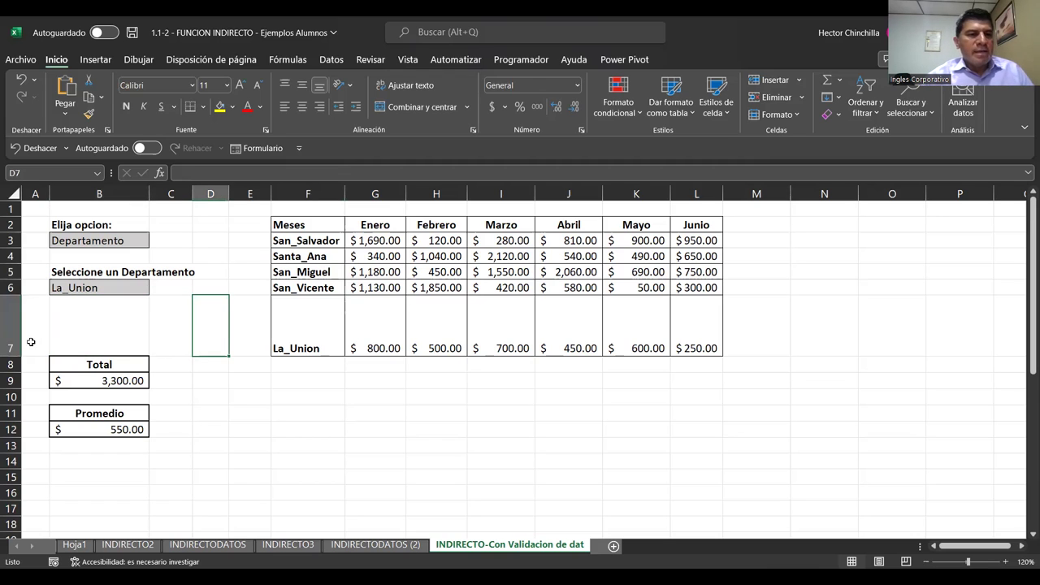
{"action": "left_click_drag", "start_coordinate": [13, 349], "coordinate": [15, 314]}
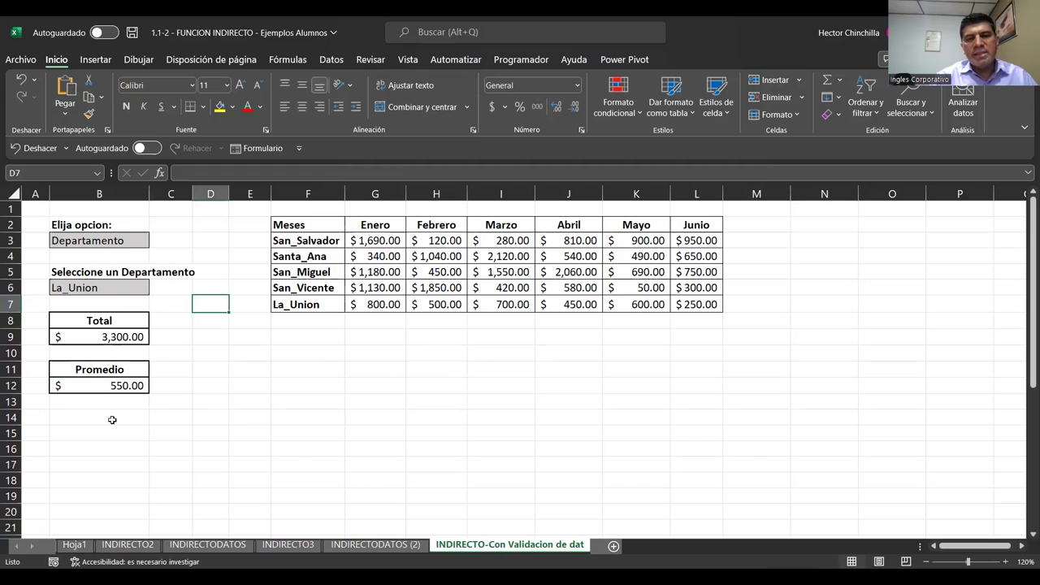
Inspect the Costo real formulas on the INDIRECTODATOS (2) sheet.
{"action": "left_click", "coordinate": [357, 546]}
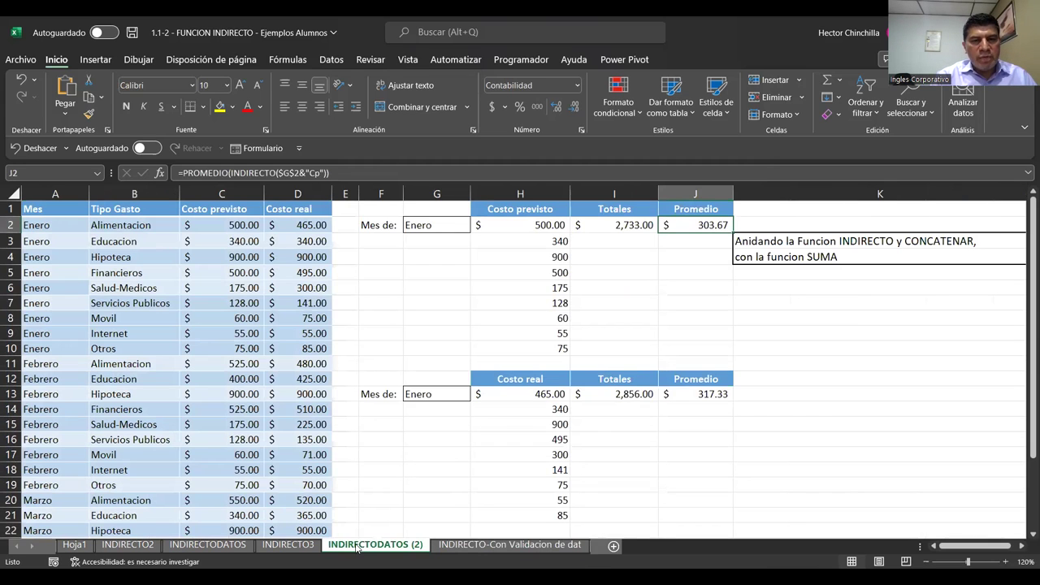
{"action": "left_click", "coordinate": [612, 393]}
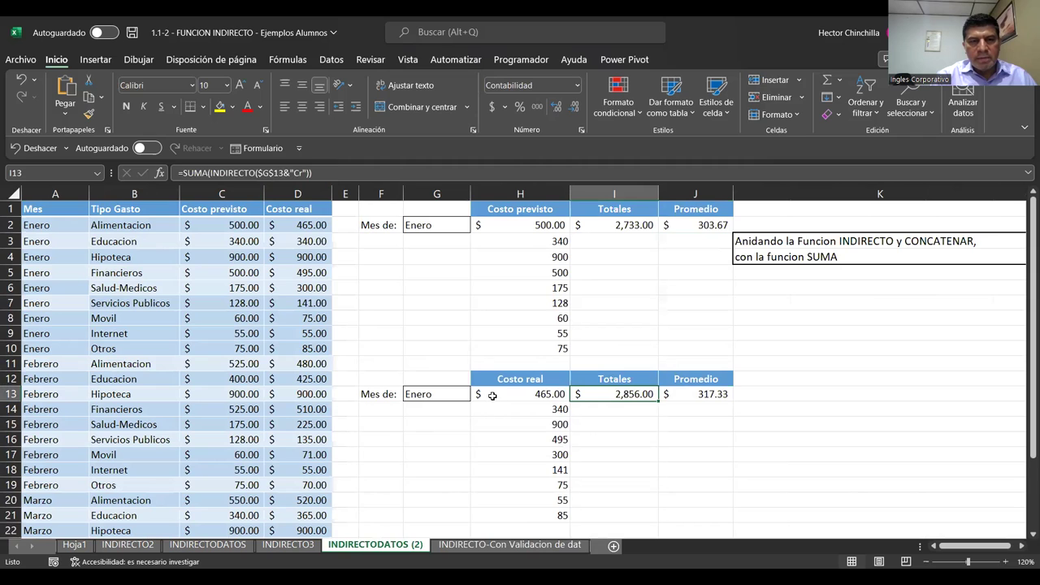
{"action": "left_click", "coordinate": [491, 394]}
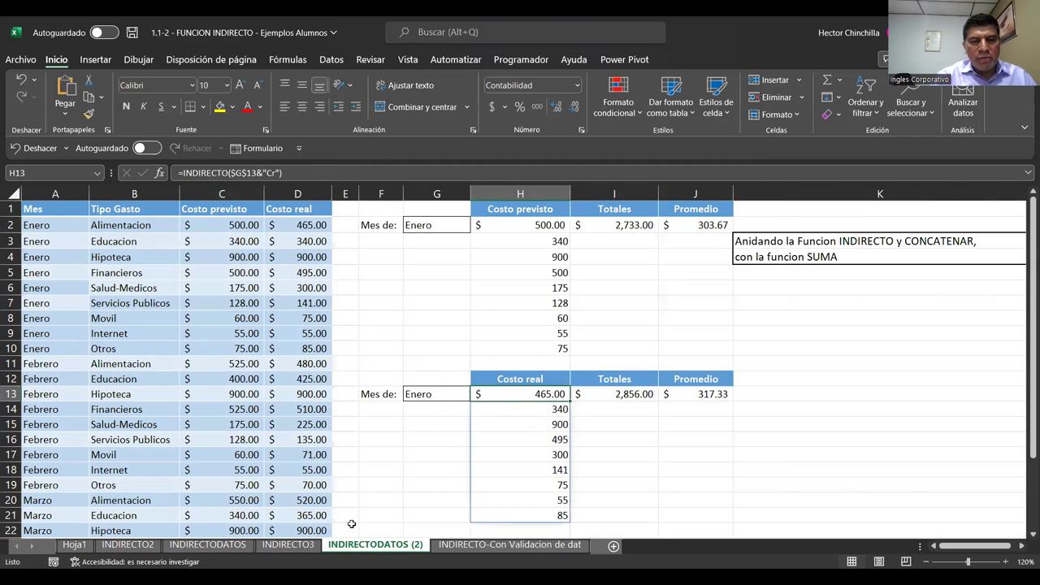
Move to the INDIRECTO3 sheet and look at its Tipo Gasto and month choice cells.
{"action": "left_click", "coordinate": [305, 548]}
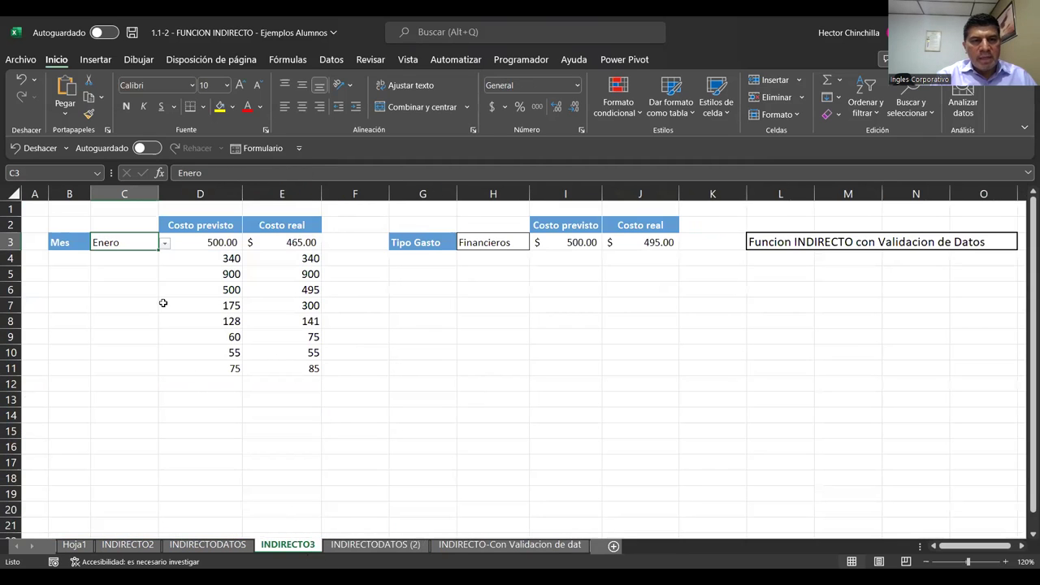
{"action": "left_click", "coordinate": [482, 244]}
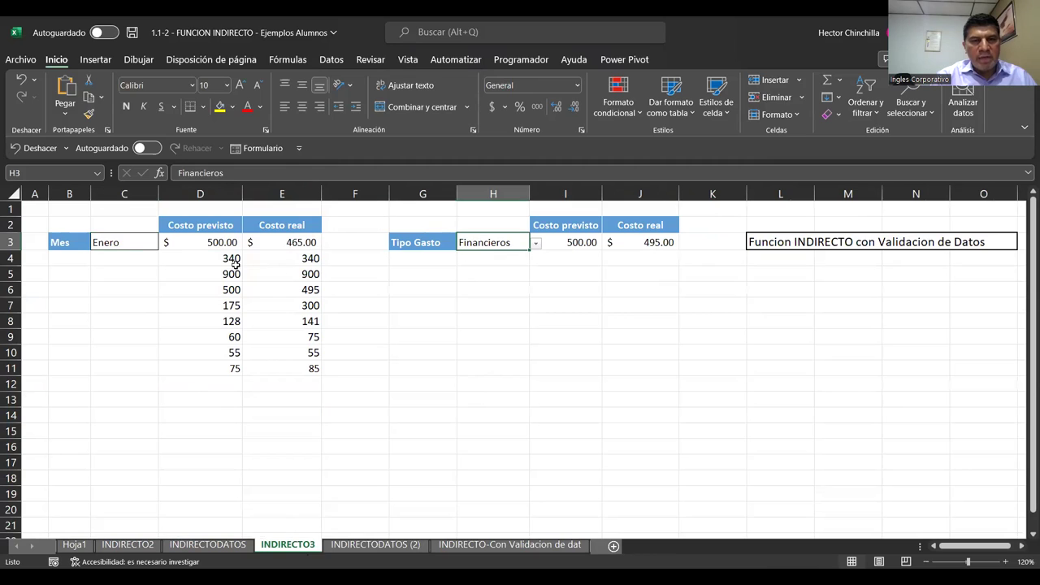
{"action": "left_click", "coordinate": [130, 246]}
{"action": "left_click", "coordinate": [486, 249]}
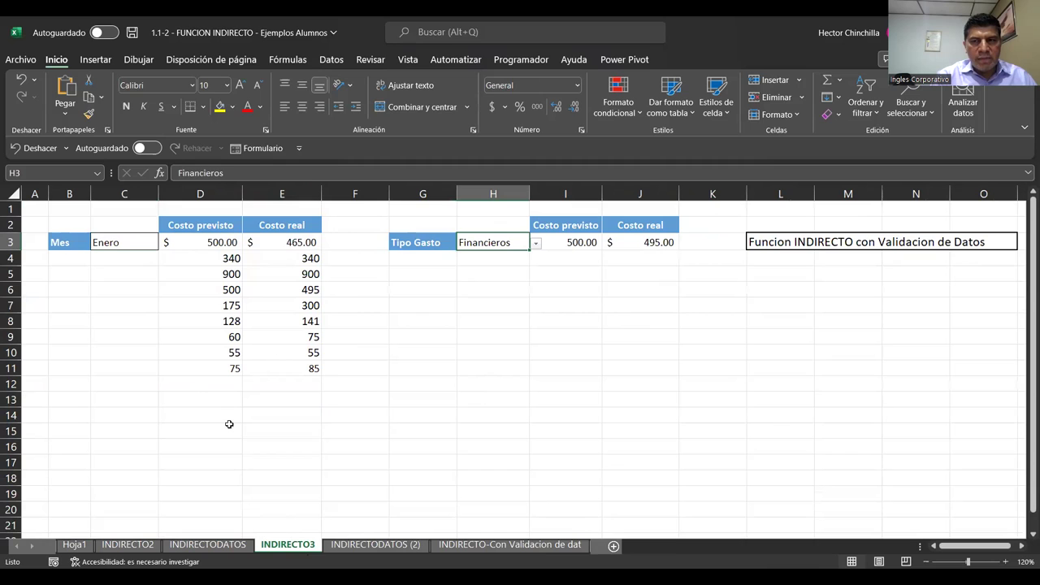
{"action": "left_click", "coordinate": [446, 545]}
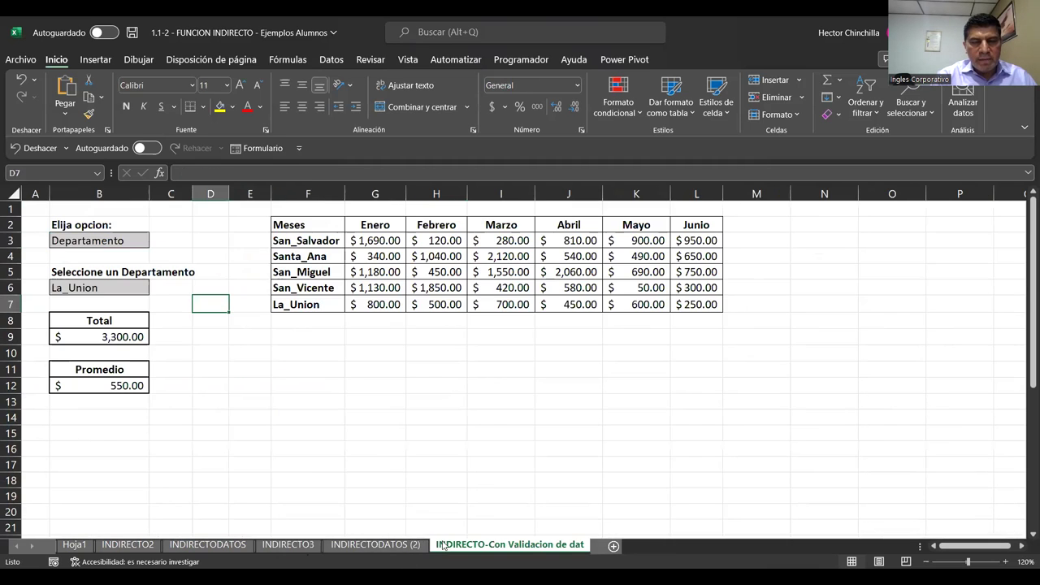
{"action": "left_click", "coordinate": [122, 244]}
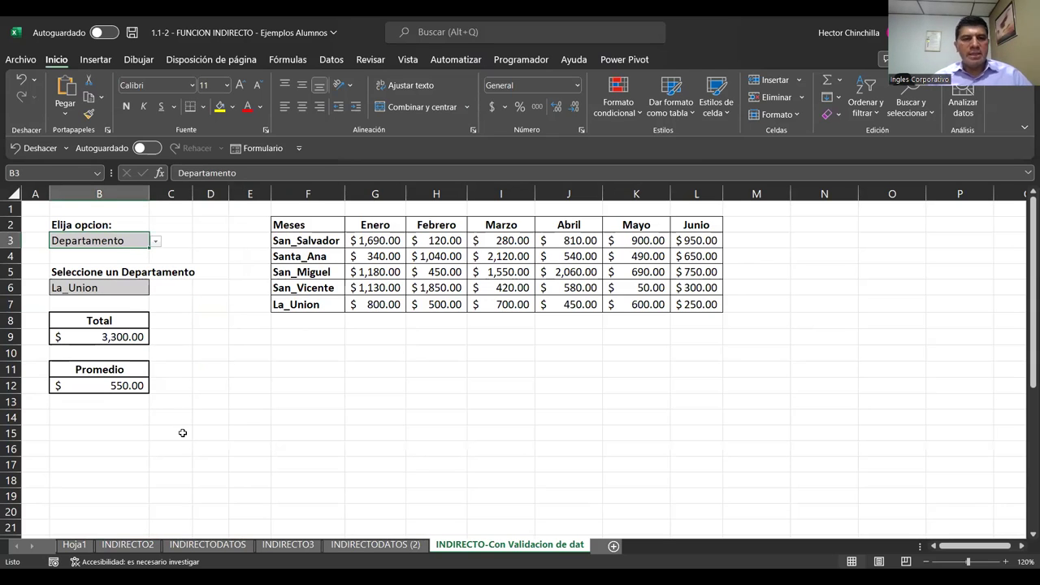
{"action": "left_click", "coordinate": [219, 368]}
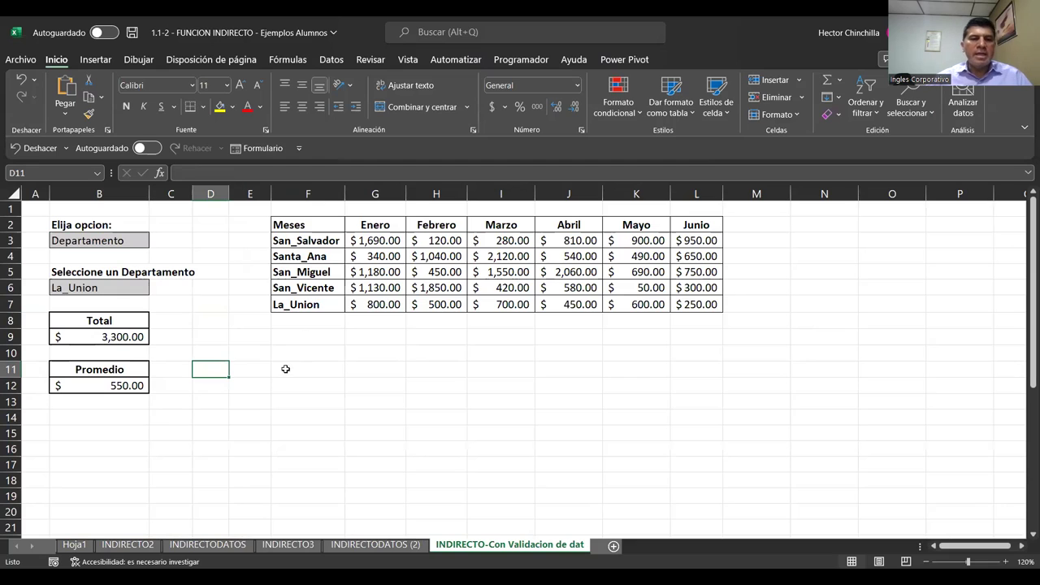
{"action": "left_click", "coordinate": [274, 408]}
{"action": "left_click", "coordinate": [169, 423]}
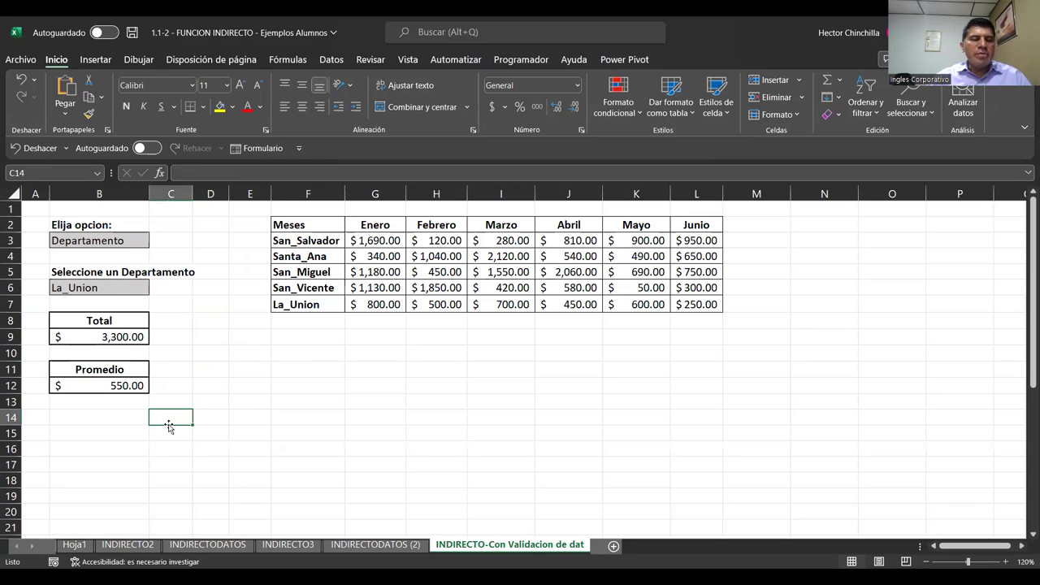
{"action": "left_click", "coordinate": [290, 341]}
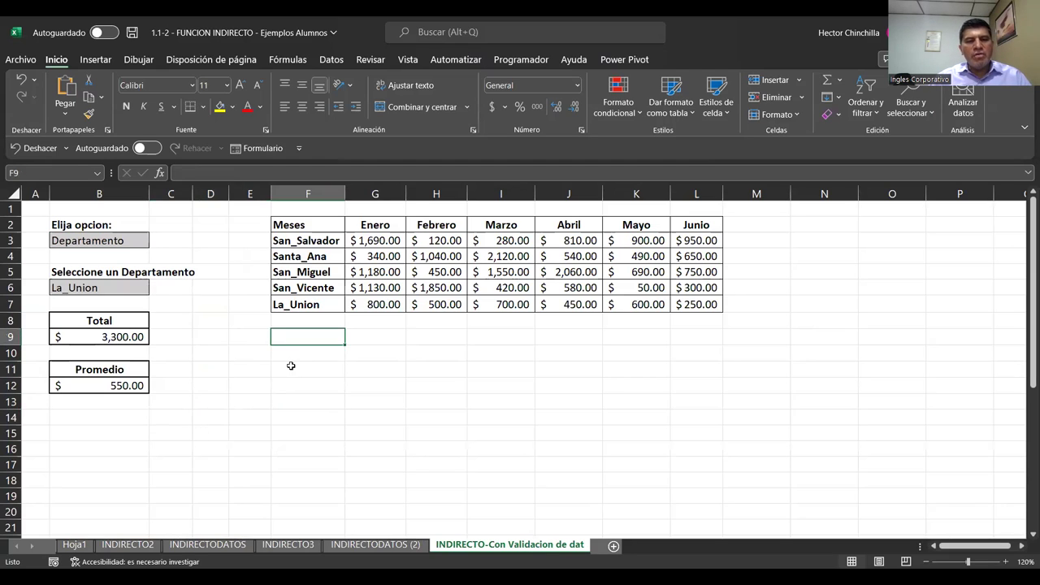
{"action": "left_click", "coordinate": [291, 366]}
{"action": "left_click", "coordinate": [285, 340]}
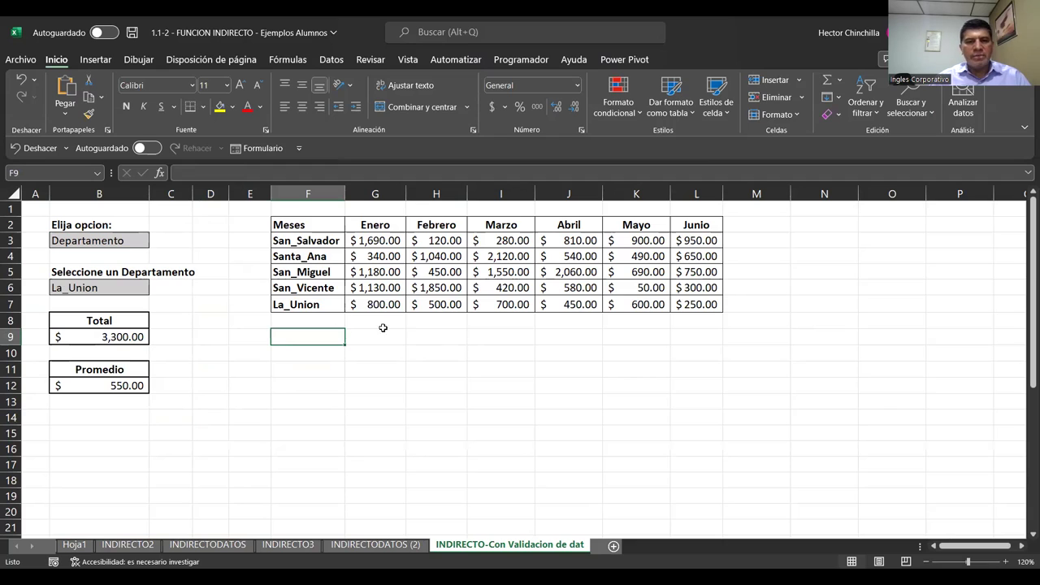
{"action": "left_click", "coordinate": [153, 451]}
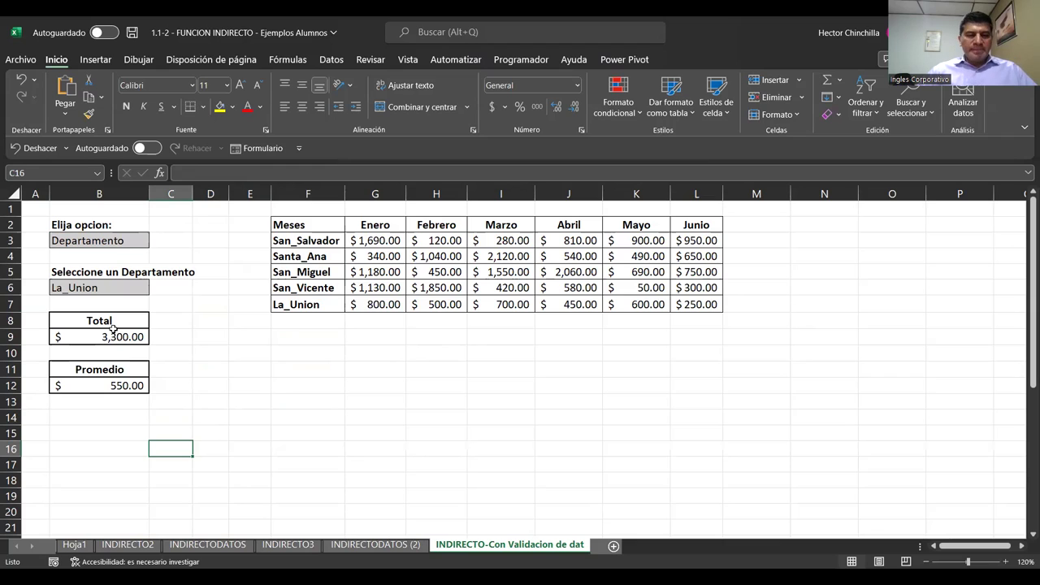
{"action": "left_click", "coordinate": [216, 357]}
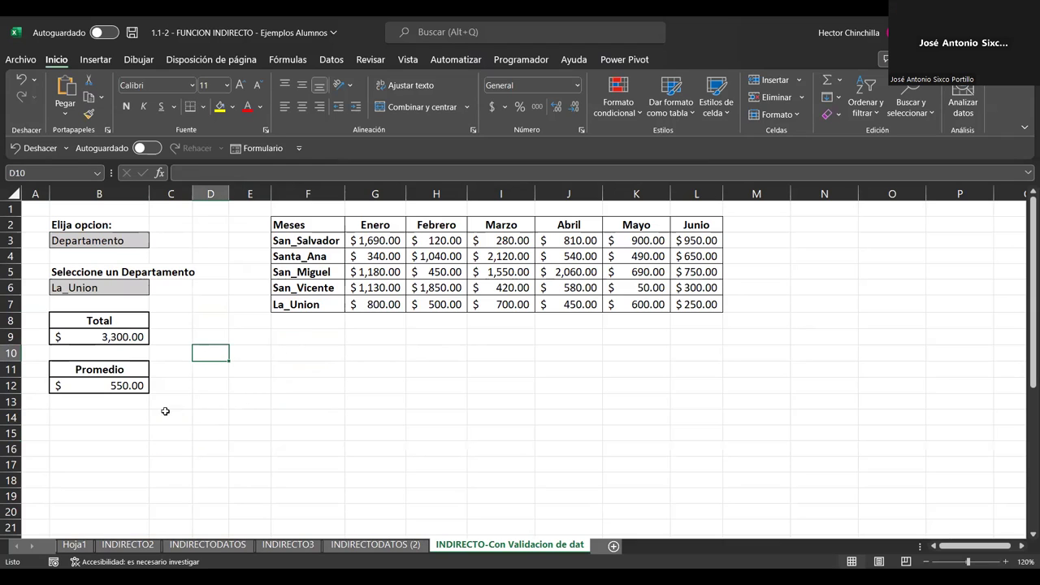
{"action": "left_click", "coordinate": [135, 419]}
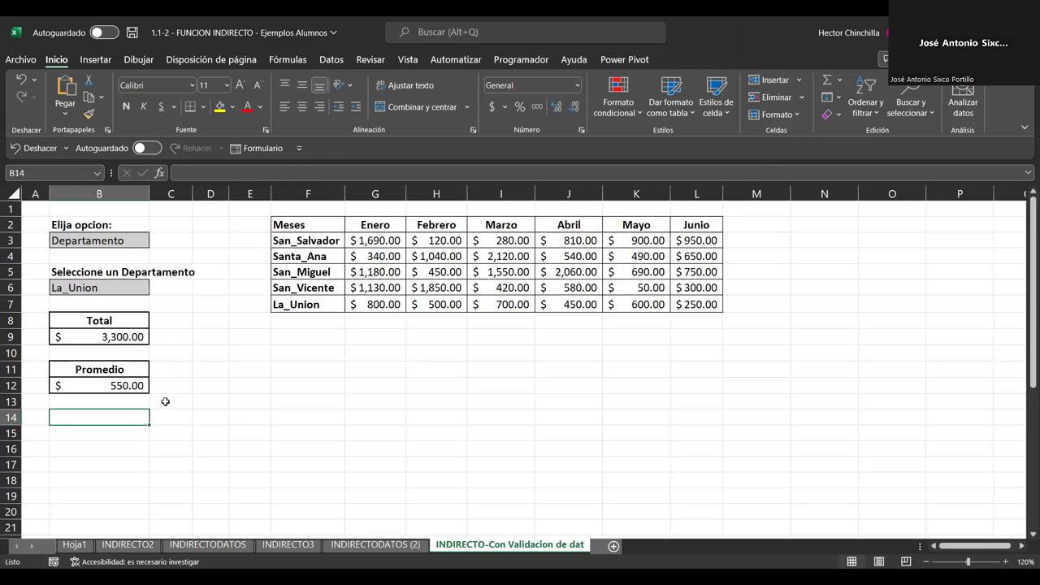
{"action": "left_click", "coordinate": [242, 399]}
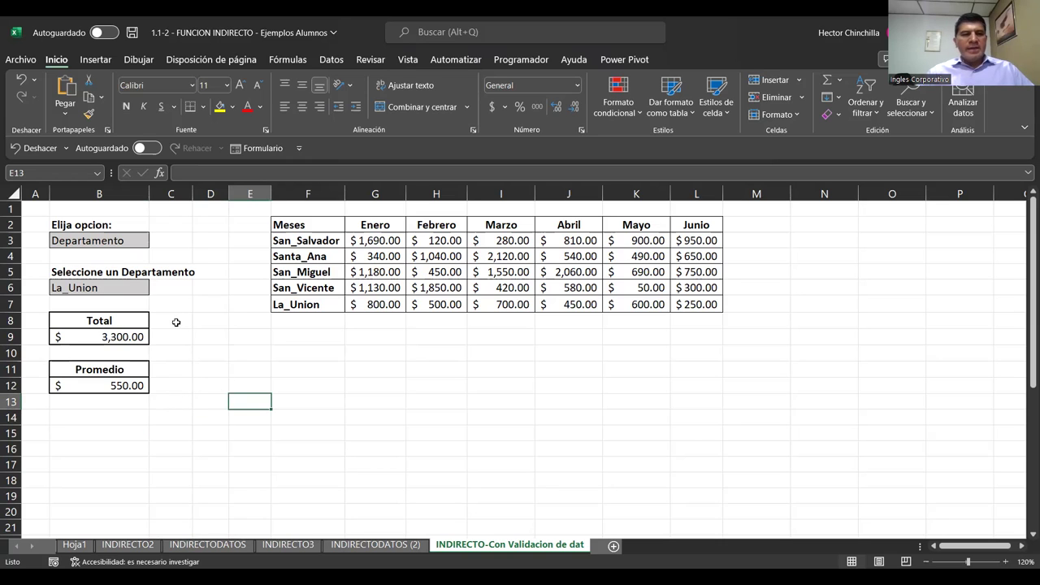
{"action": "left_click", "coordinate": [111, 240]}
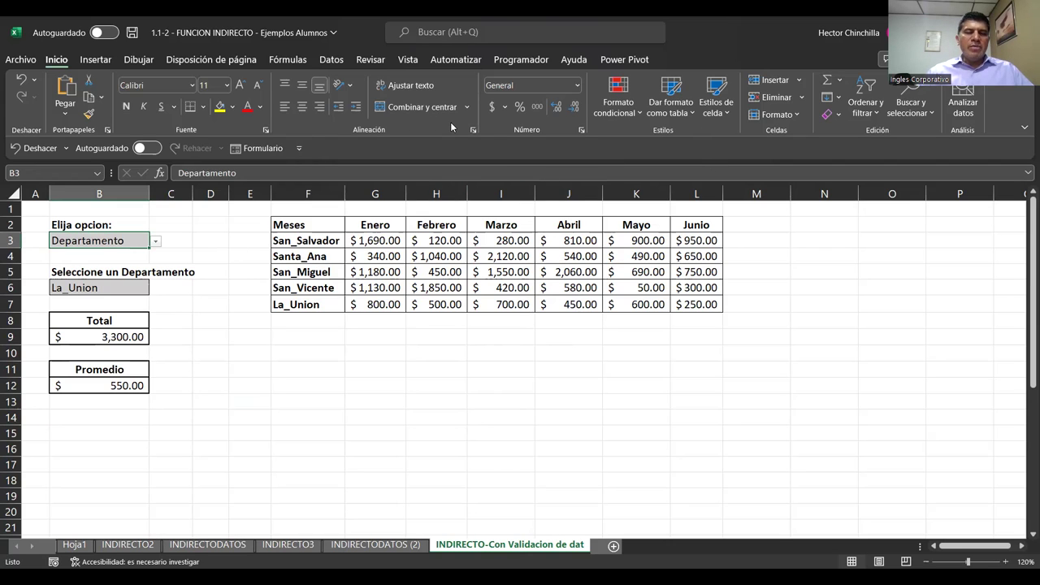
{"action": "left_click", "coordinate": [128, 286]}
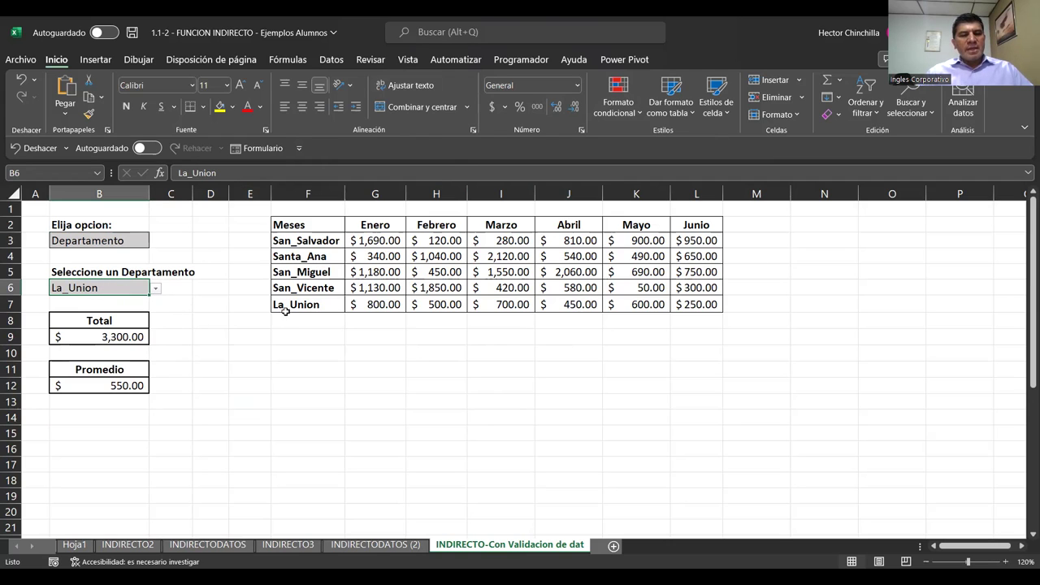
{"action": "left_click", "coordinate": [181, 321]}
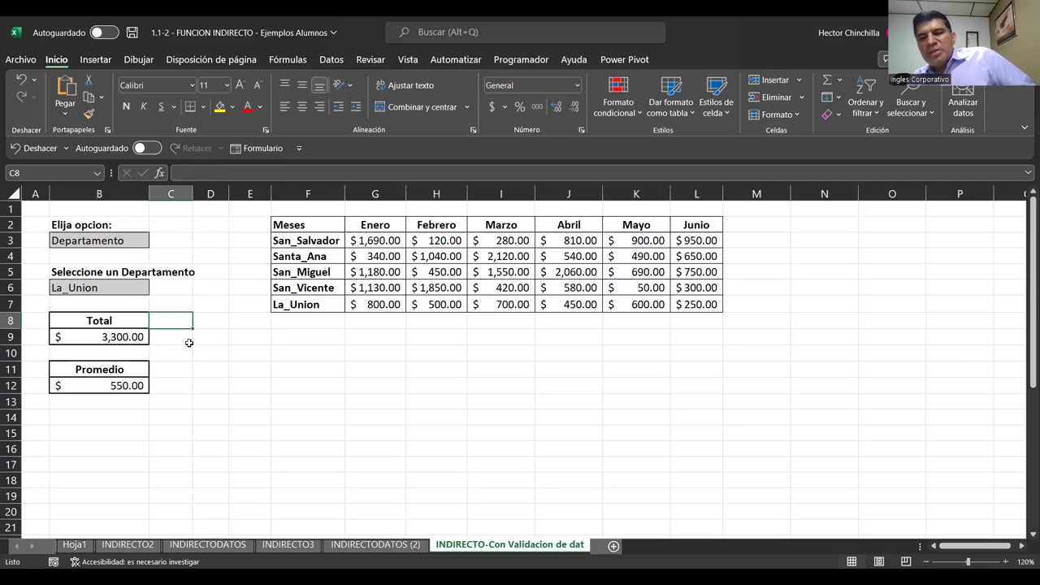
{"action": "left_click", "coordinate": [101, 368]}
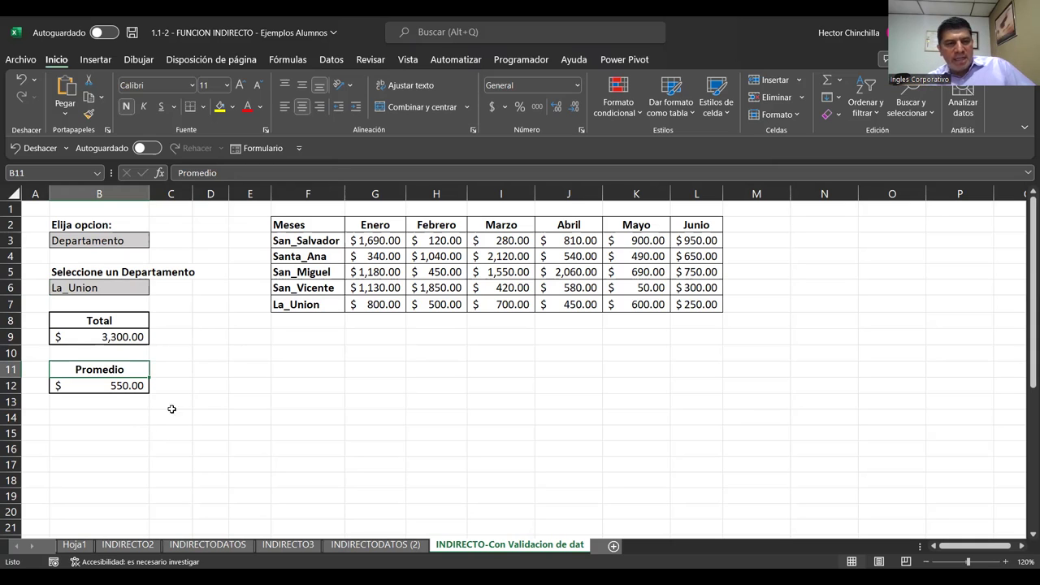
{"action": "left_click", "coordinate": [123, 386]}
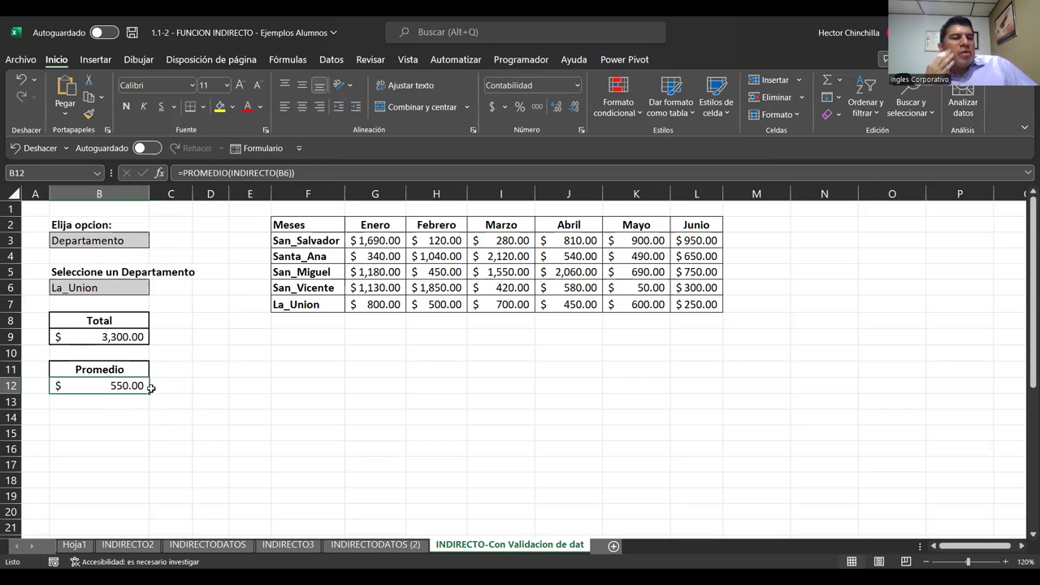
{"action": "left_click", "coordinate": [101, 290]}
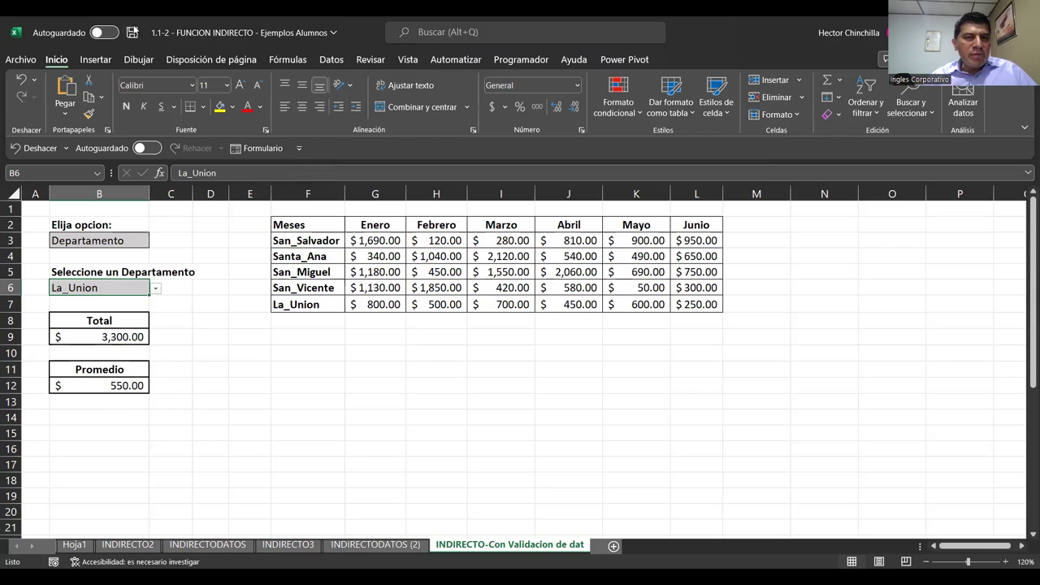
Save the workbook, browse Hoja1 through INDIRECTODATOS (2), and return to the department sheet.
{"action": "left_click", "coordinate": [132, 34]}
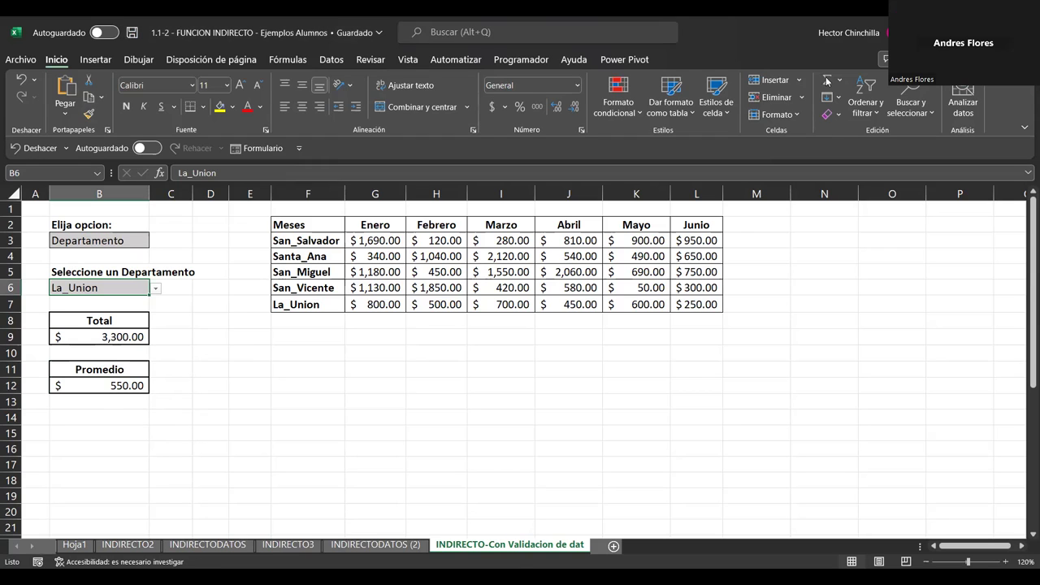
{"action": "left_click", "coordinate": [77, 547]}
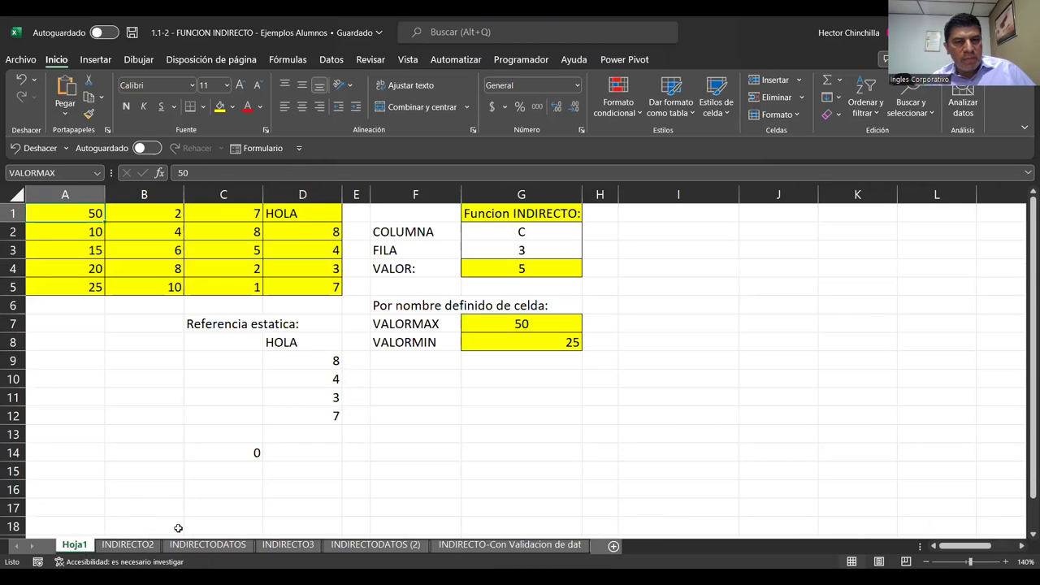
{"action": "left_click", "coordinate": [147, 546]}
{"action": "left_click", "coordinate": [207, 545]}
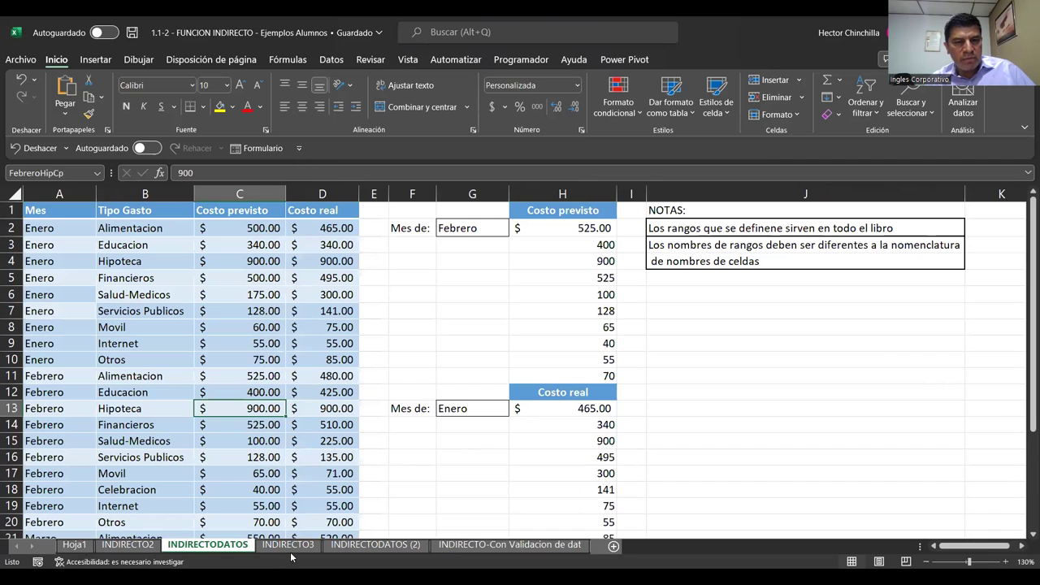
{"action": "left_click", "coordinate": [288, 545]}
{"action": "left_click", "coordinate": [370, 547]}
{"action": "left_click", "coordinate": [496, 545]}
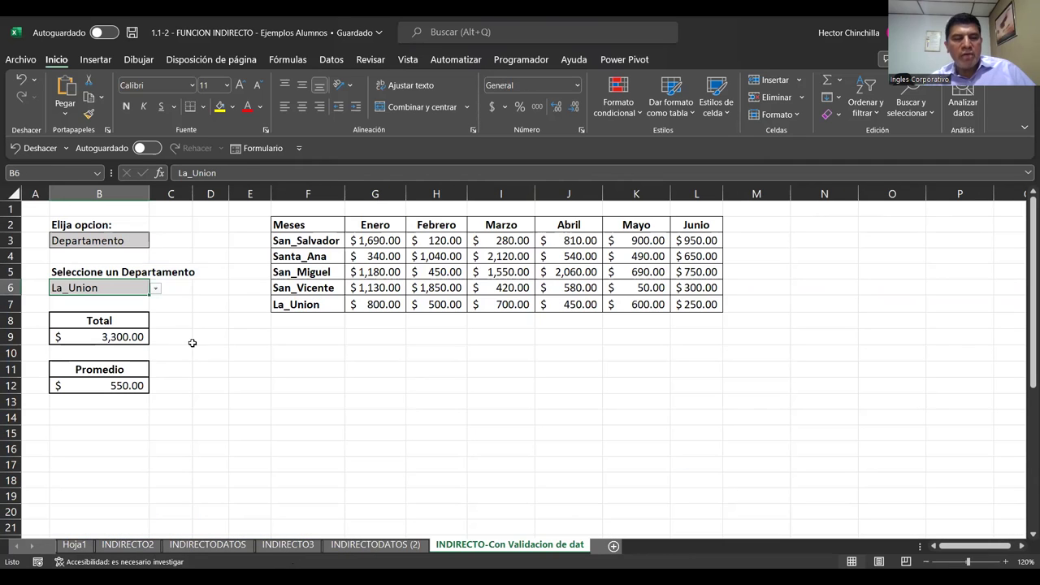